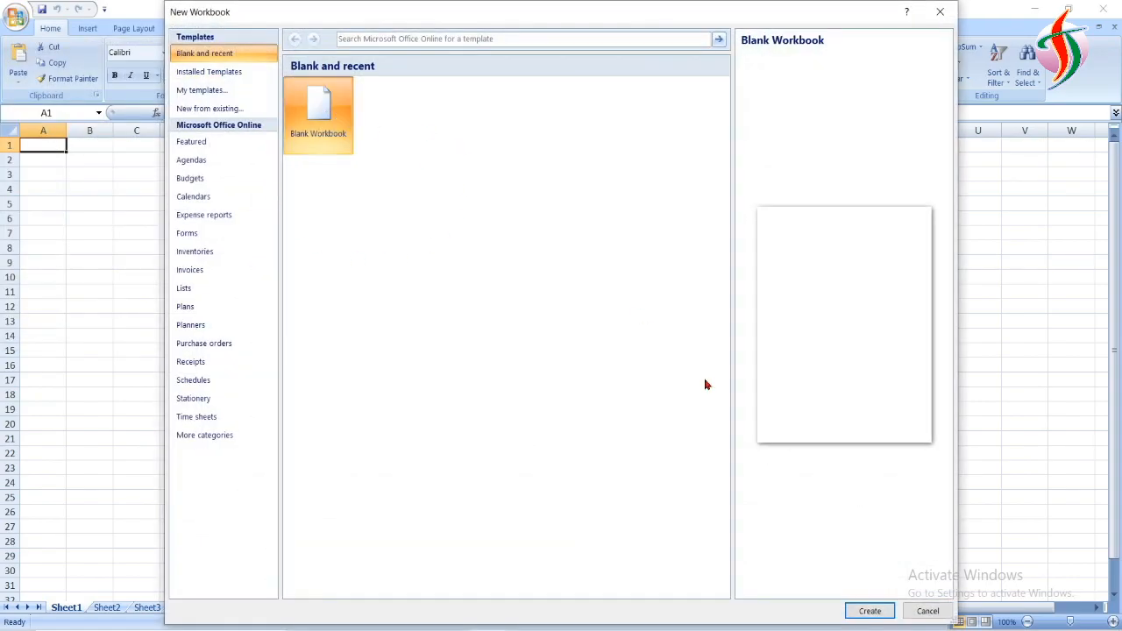
# Create a blank workbook and enter the text "abcde" in cell B1
pyautogui.click(869, 611)
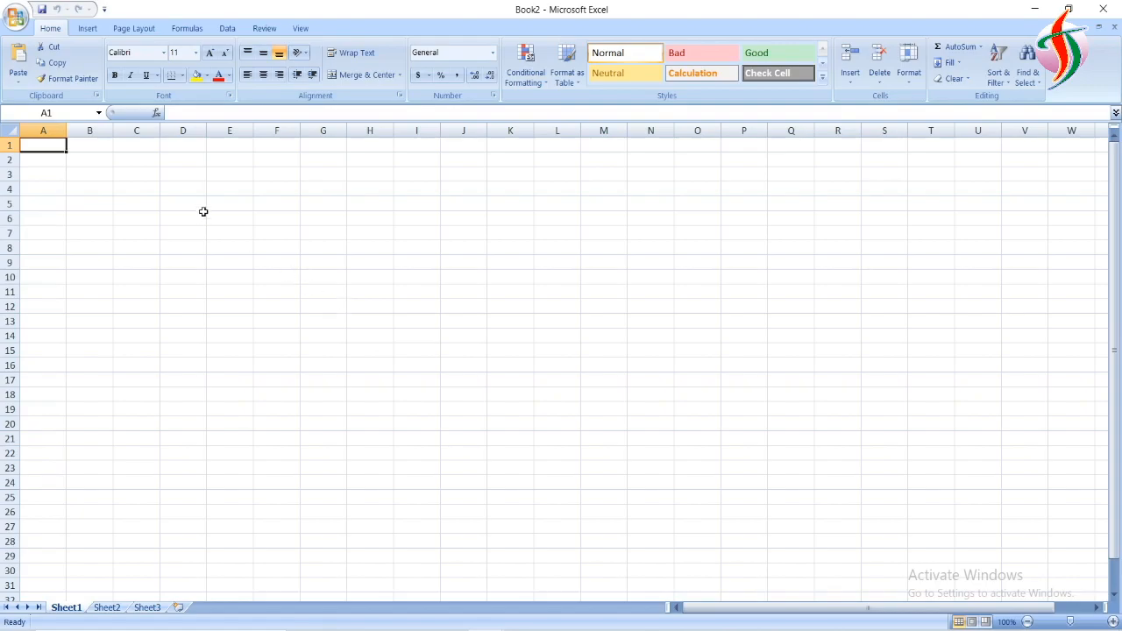
pyautogui.click(92, 146)
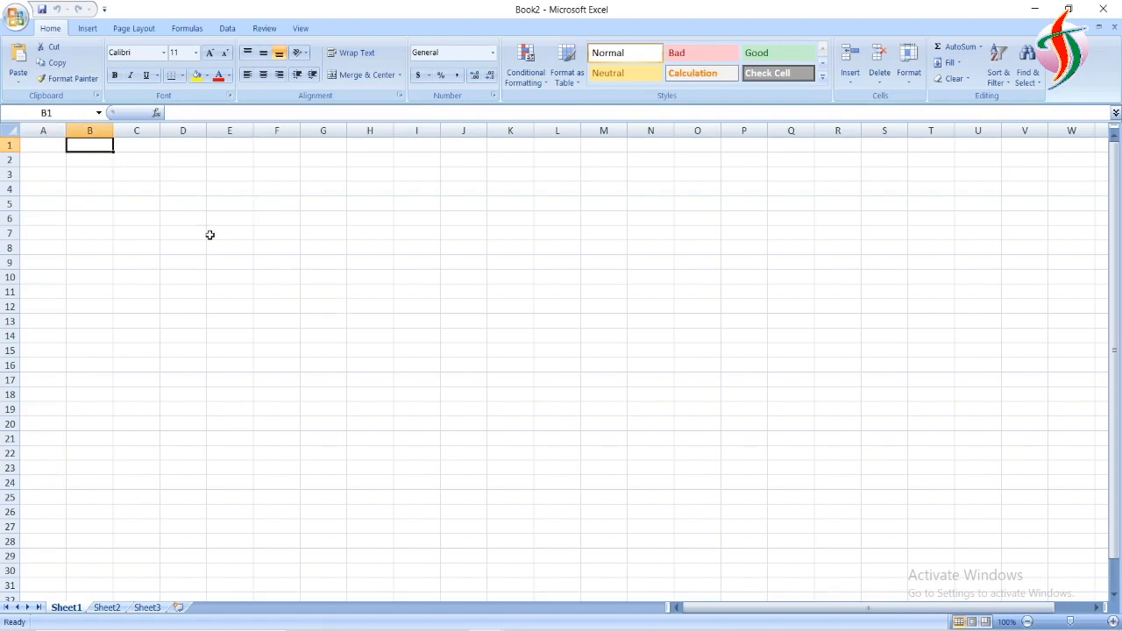
pyautogui.write('a')
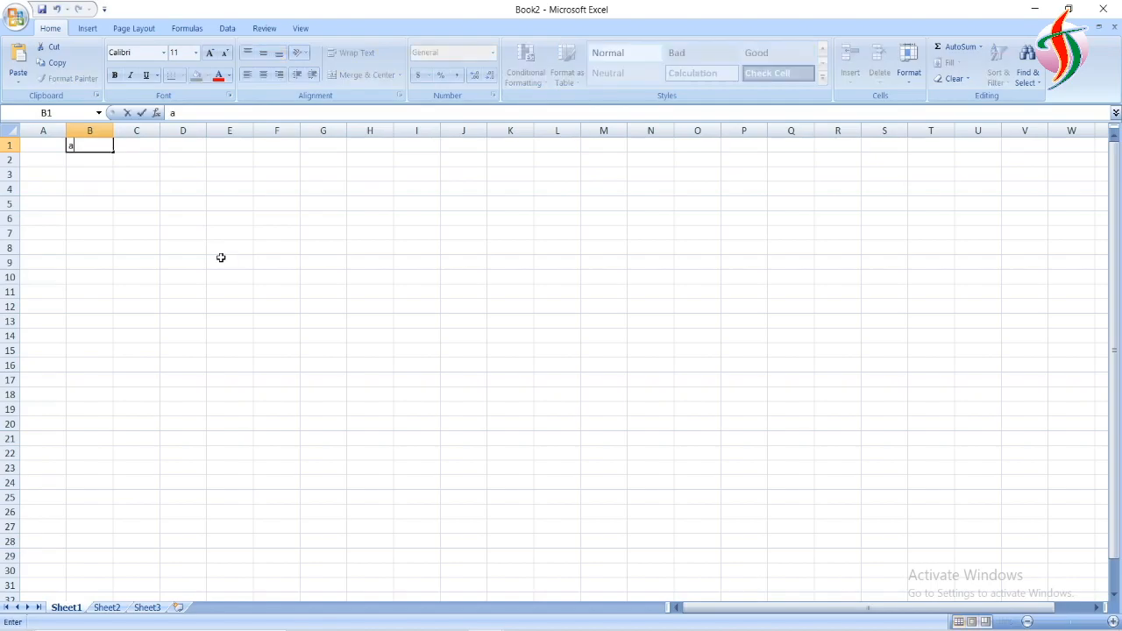
pyautogui.write('bcde')
pyautogui.hotkey('ctrl', '4')
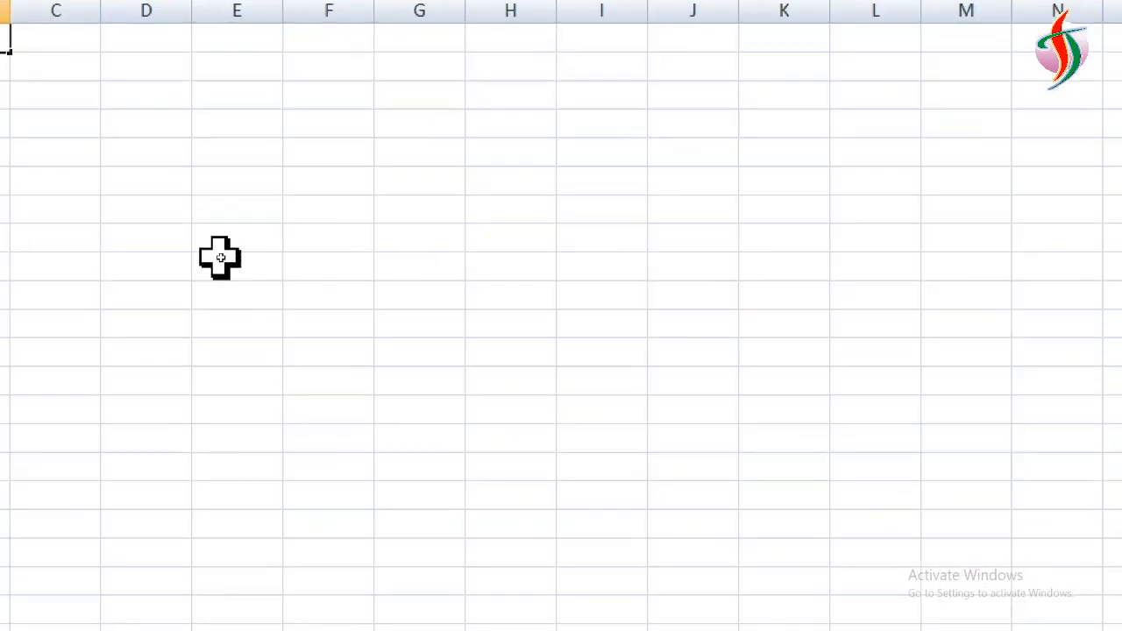
pyautogui.press('alt')
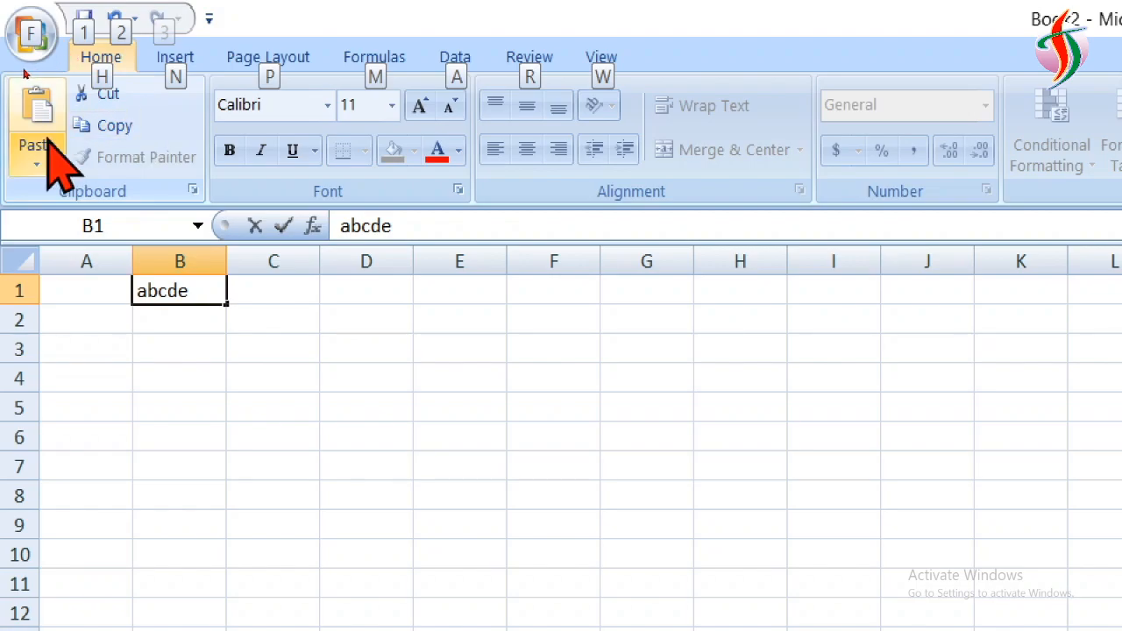
pyautogui.press('super+minus')
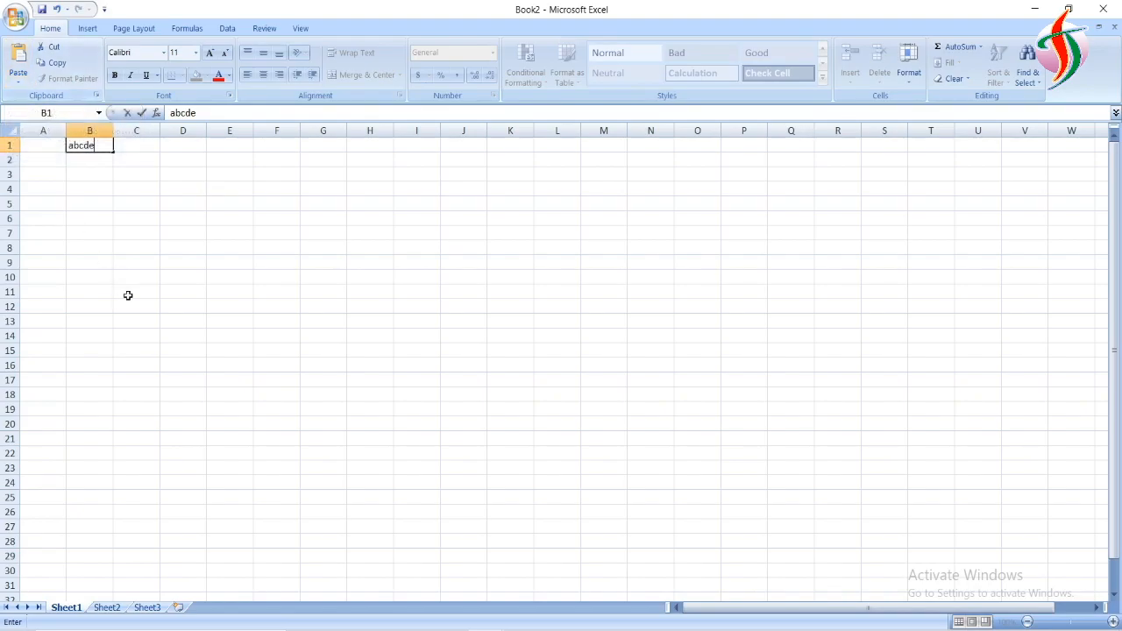
pyautogui.click(17, 81)
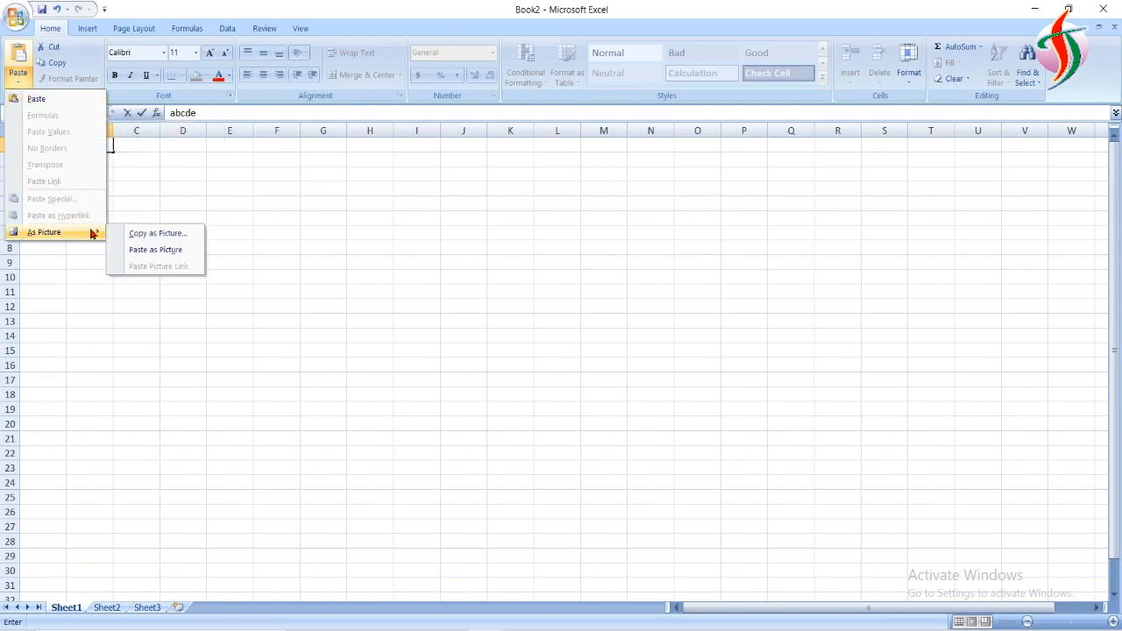
pyautogui.click(111, 140)
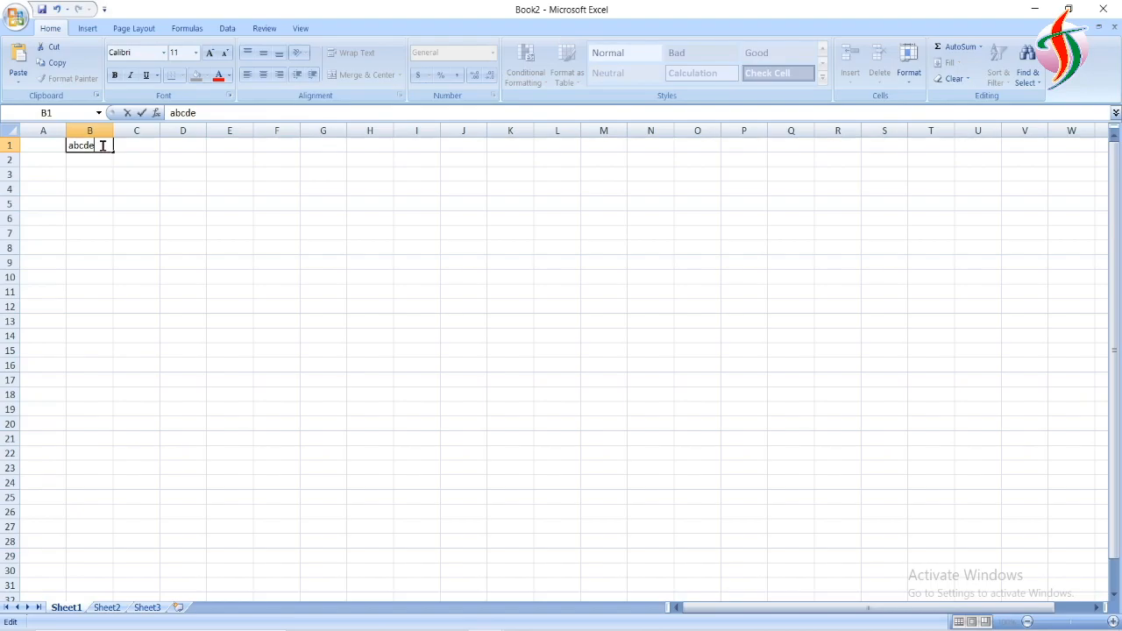
# Copy the text "abcde" from cell B1 and paste it into cell D3
pyautogui.moveTo(102, 145); pyautogui.dragTo(68, 146)
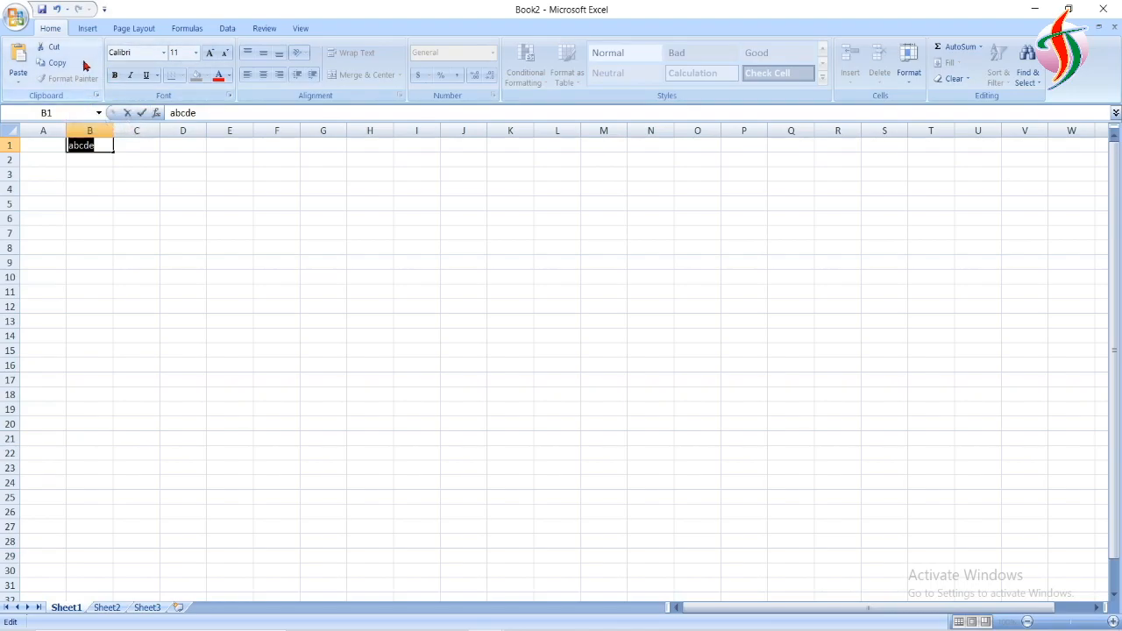
pyautogui.click(56, 64)
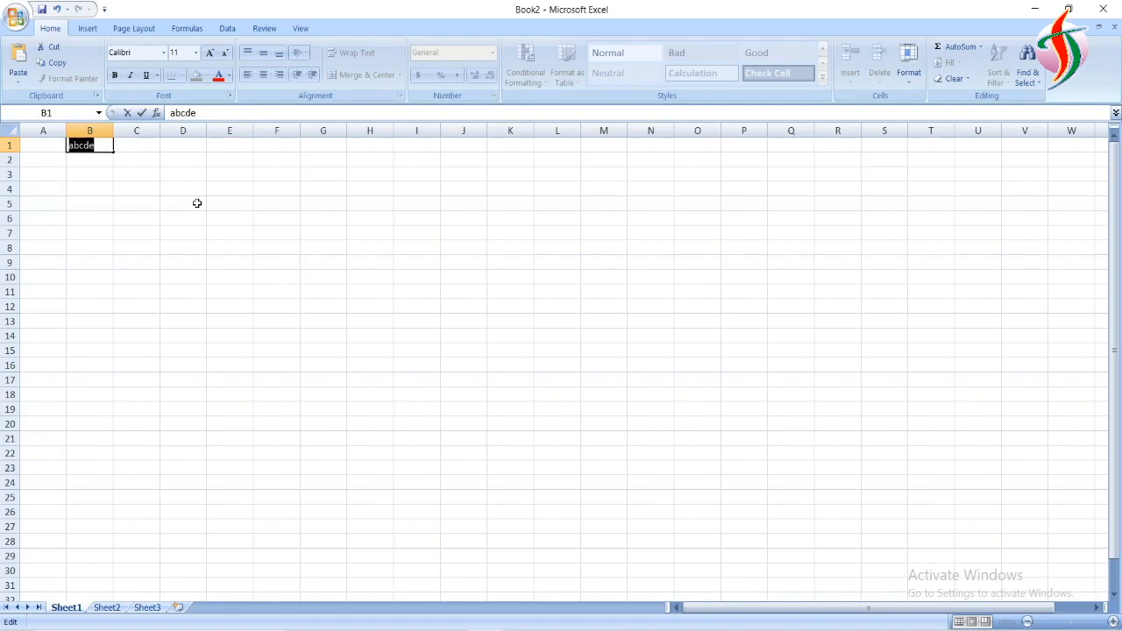
pyautogui.click(179, 176)
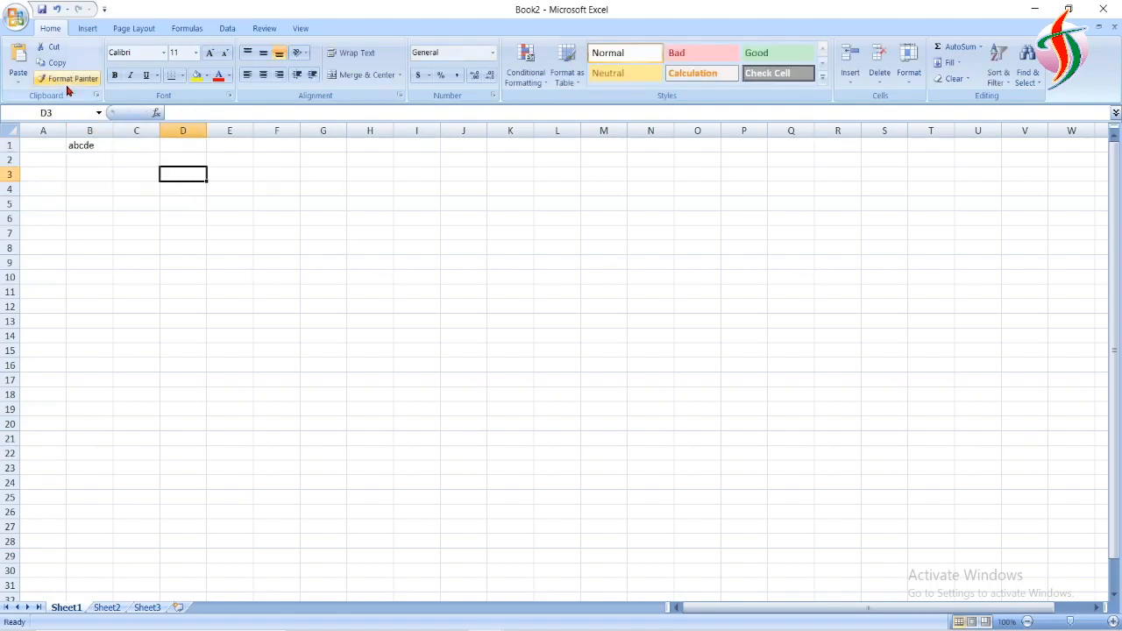
pyautogui.click(19, 62)
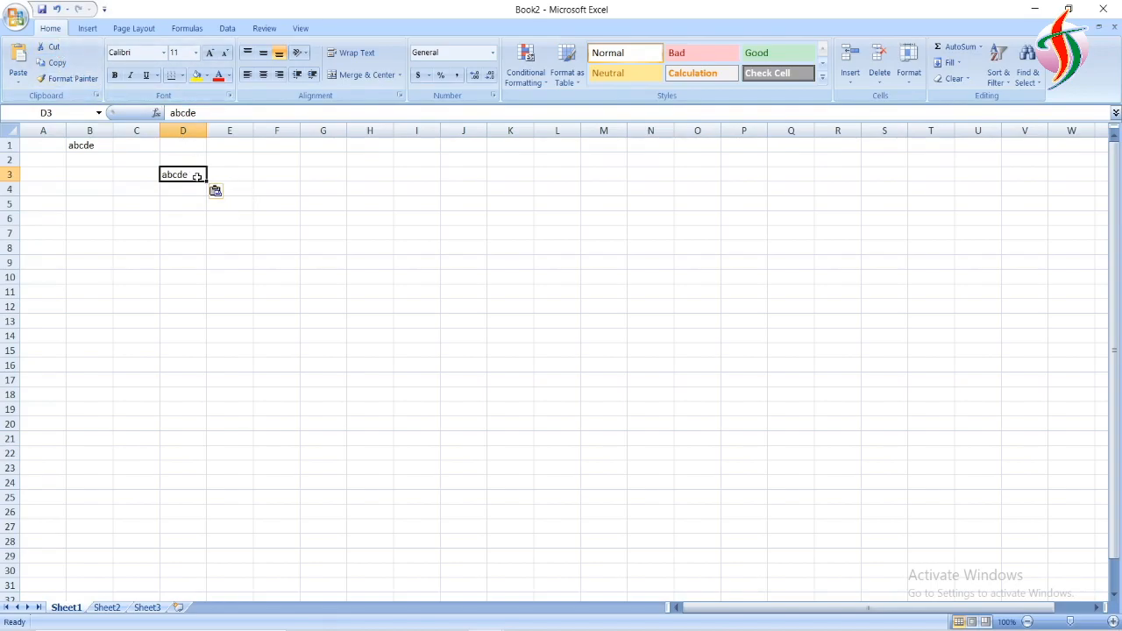
# Move the content of cell D3 to cell B3 by cutting and pasting it
pyautogui.click(59, 54)
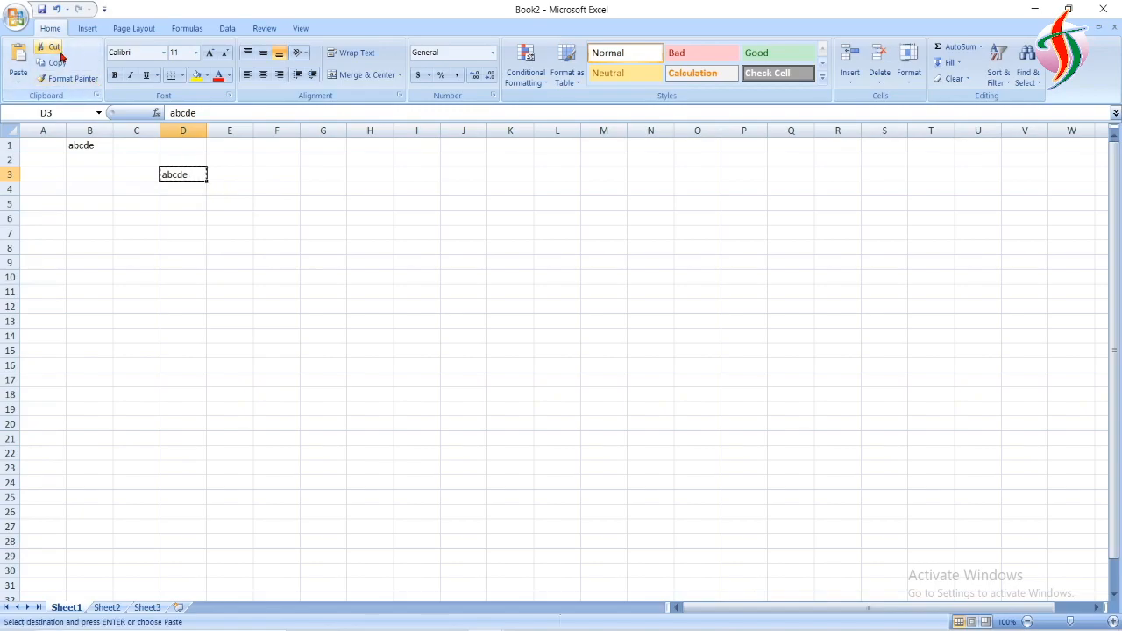
pyautogui.click(97, 175)
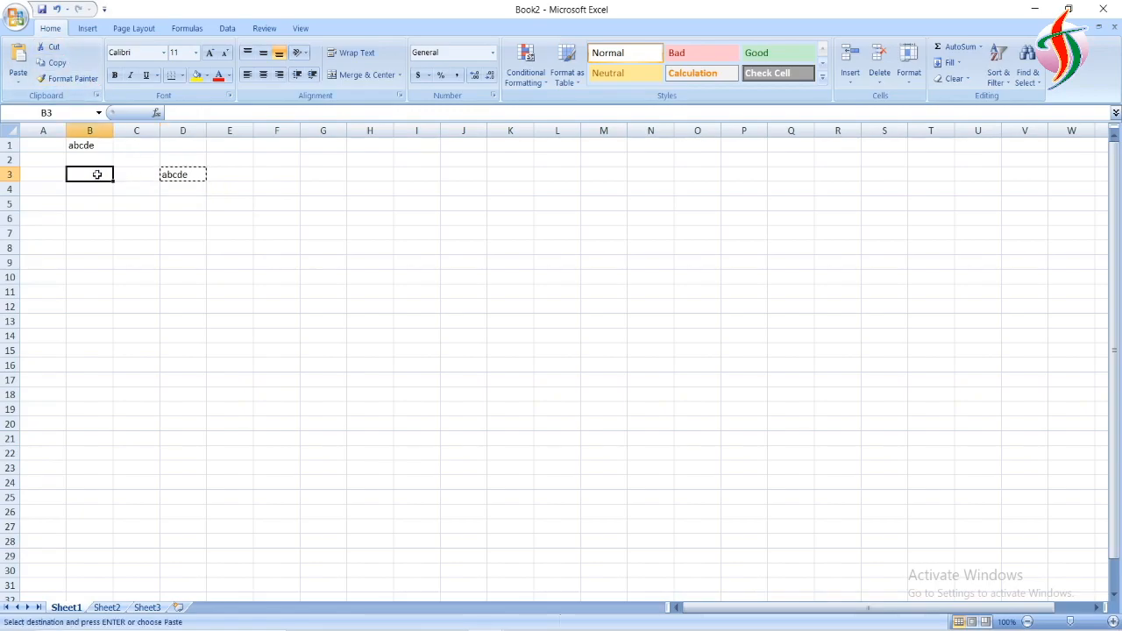
pyautogui.click(19, 60)
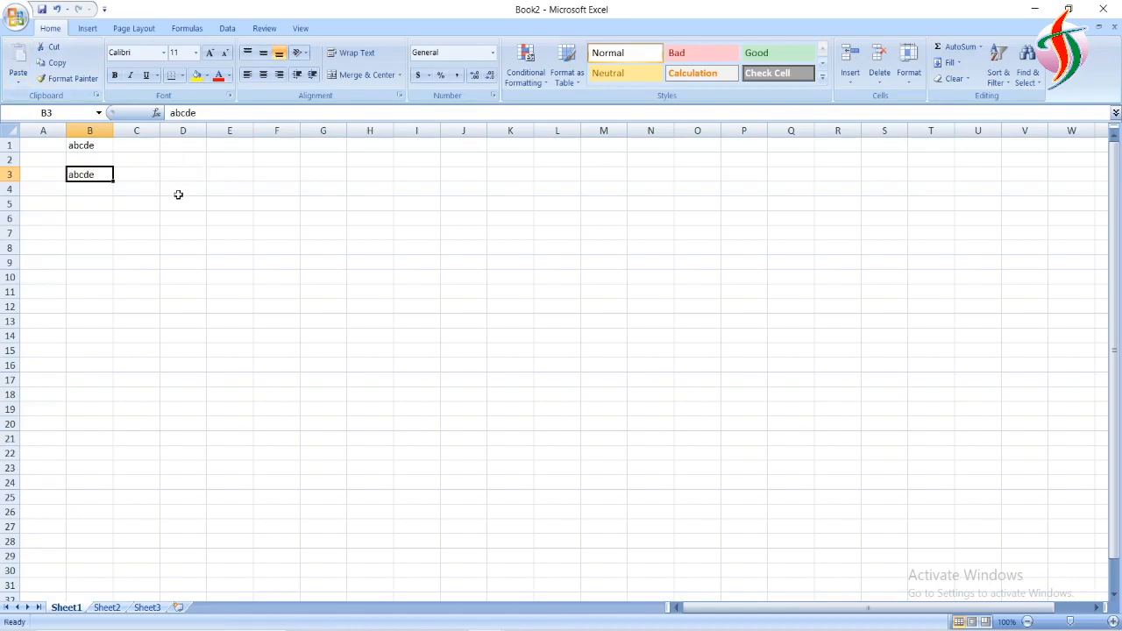
# Set the font of cell B1 to Algerian at size 18
pyautogui.click(94, 147)
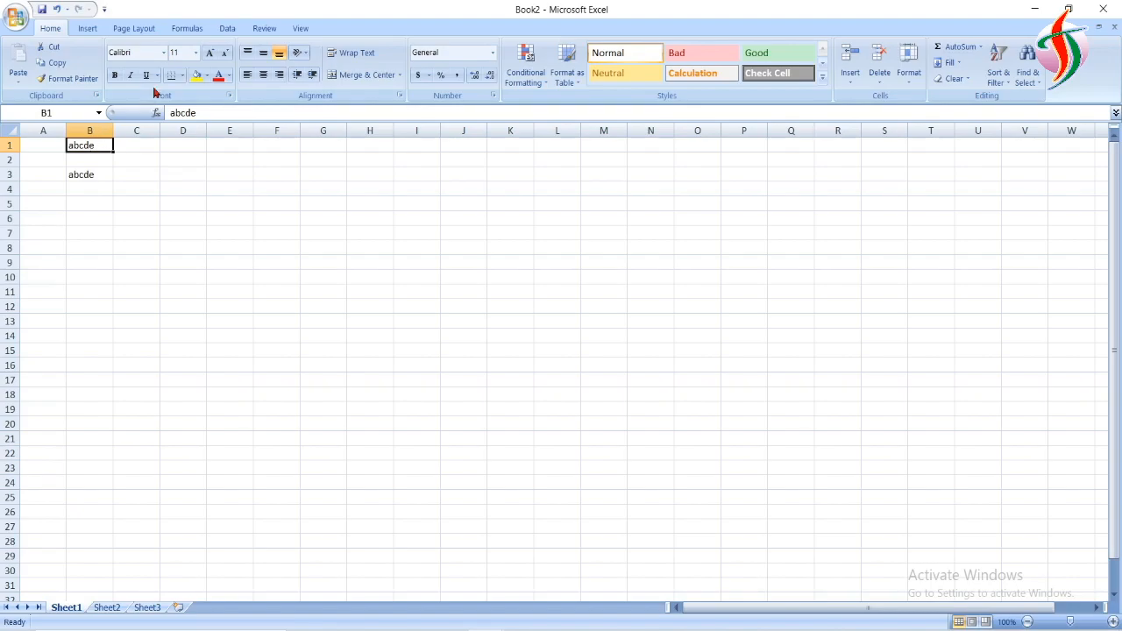
pyautogui.click(162, 55)
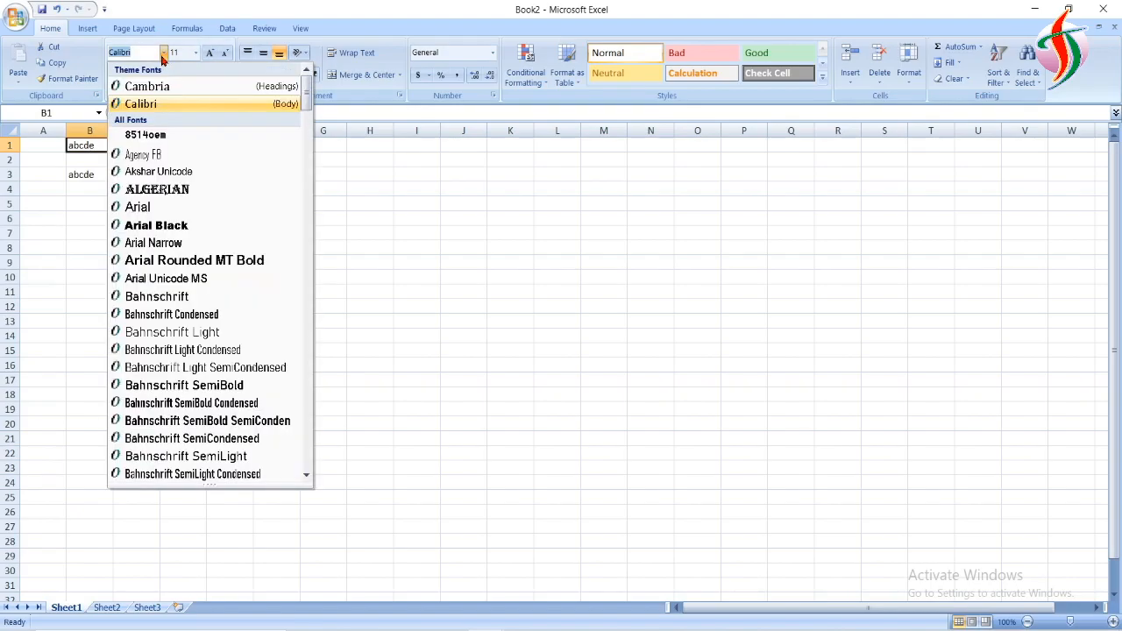
pyautogui.click(163, 190)
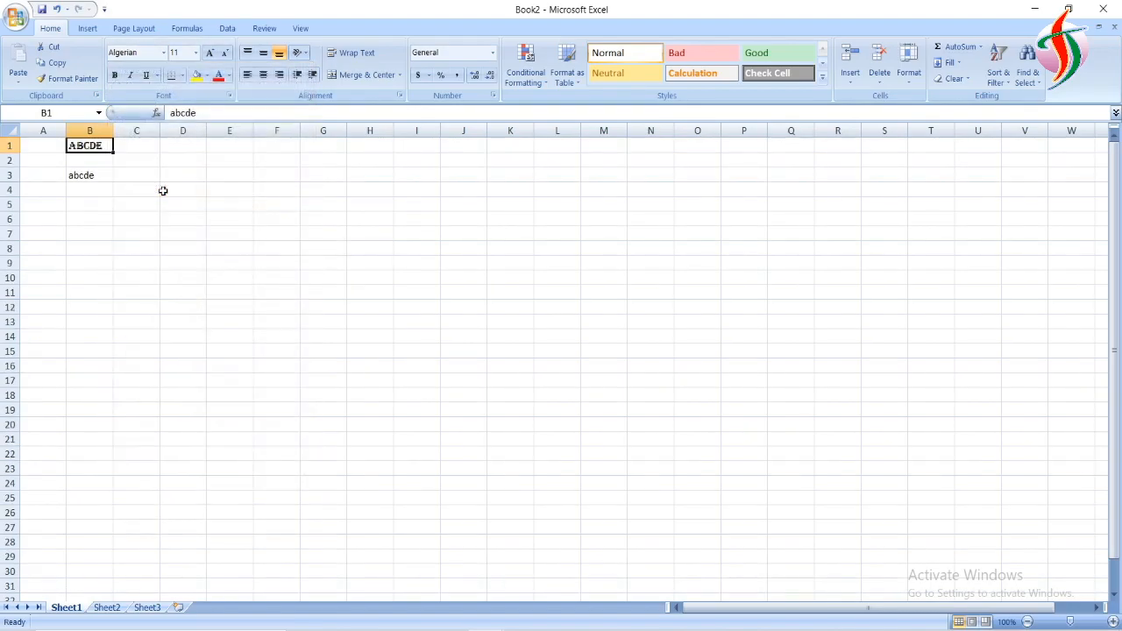
pyautogui.click(195, 53)
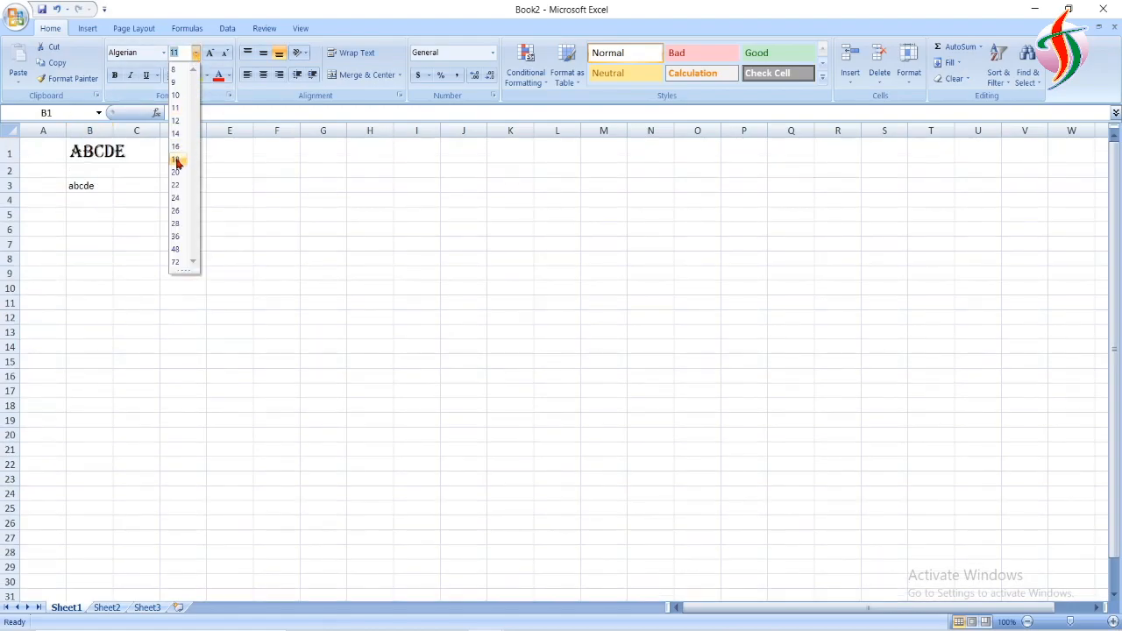
pyautogui.click(176, 161)
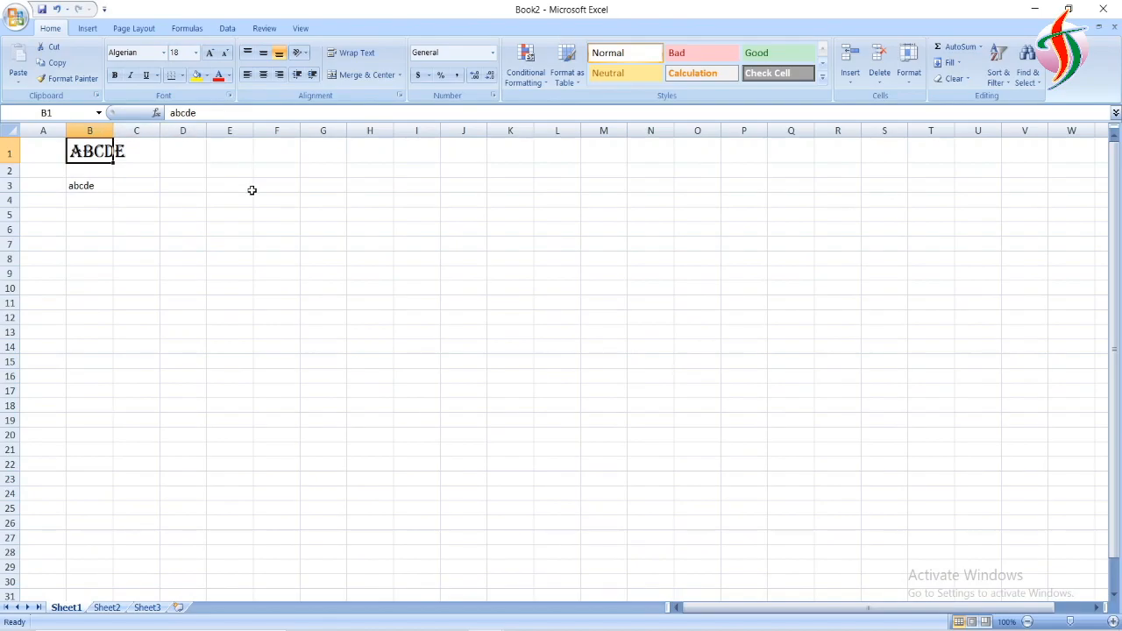
# Widen all columns of the sheet together to about twice their width
pyautogui.click(14, 133)
pyautogui.moveTo(113, 131); pyautogui.dragTo(159, 131)
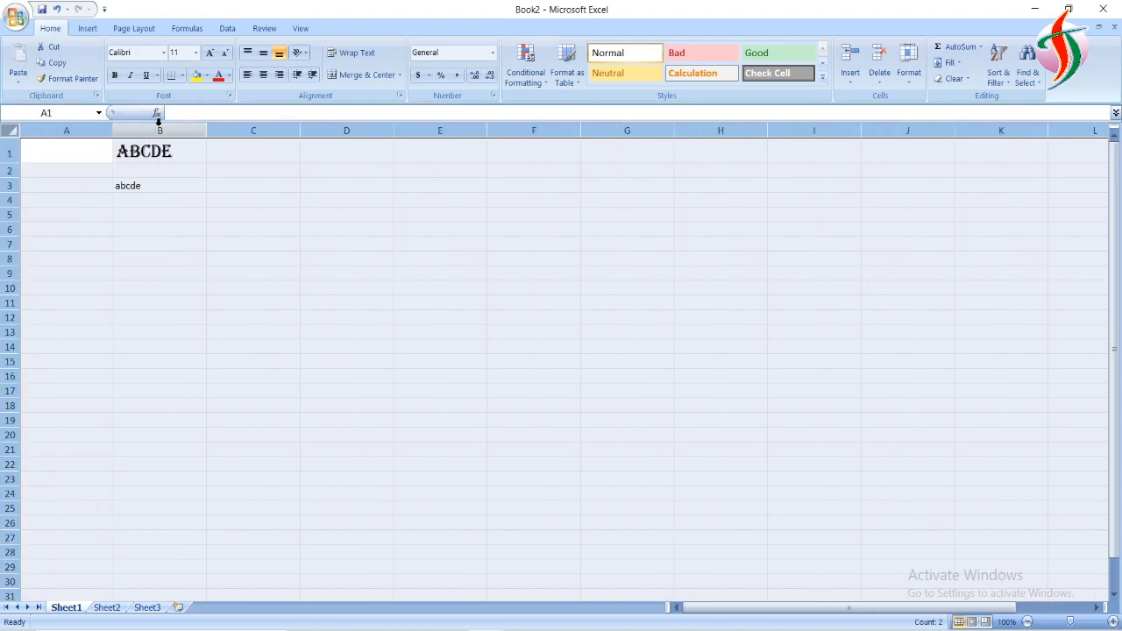
pyautogui.click(298, 202)
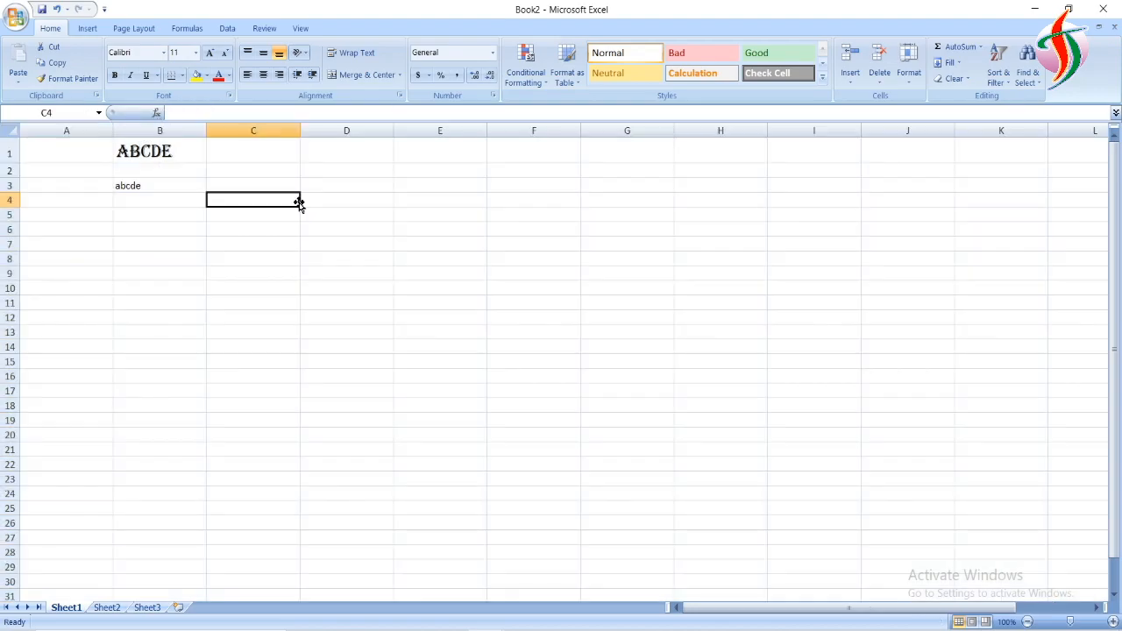
# Copy the formatting of cell B1 onto cell B3 with the Format Painter
pyautogui.click(175, 155)
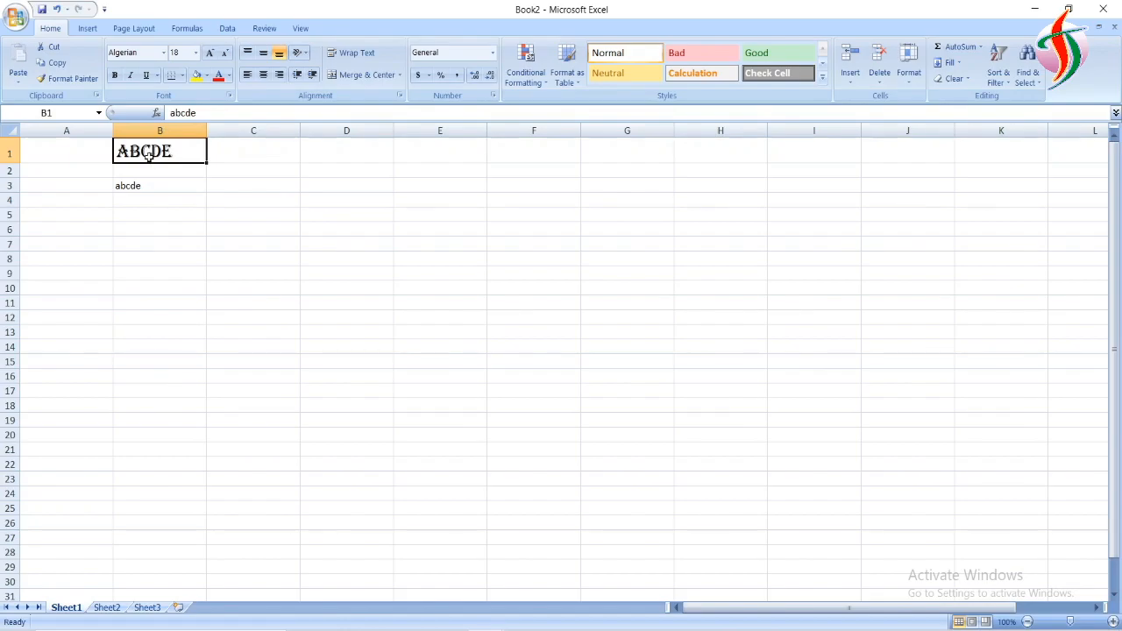
pyautogui.click(212, 172)
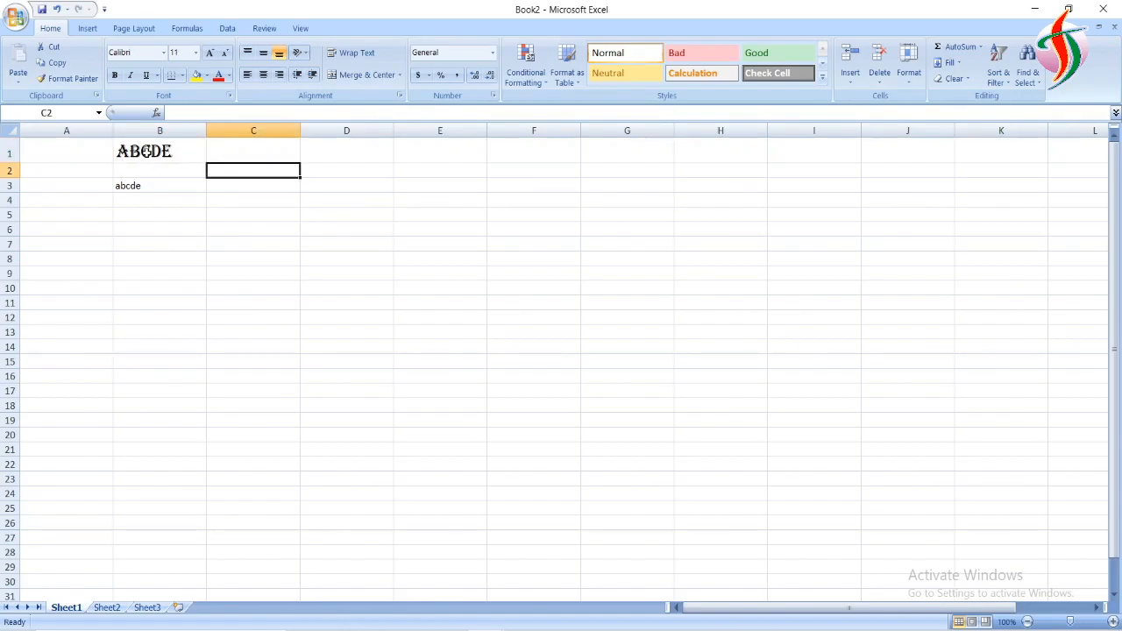
pyautogui.click(145, 150)
pyautogui.moveTo(220, 114); pyautogui.dragTo(167, 114)
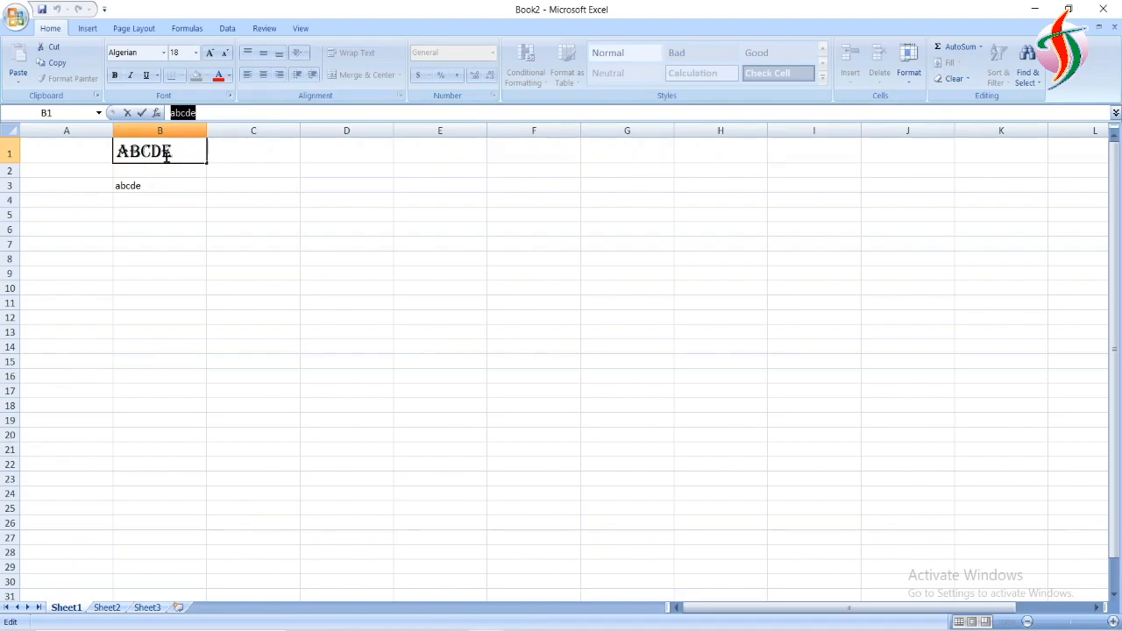
pyautogui.click(180, 195)
pyautogui.click(175, 151)
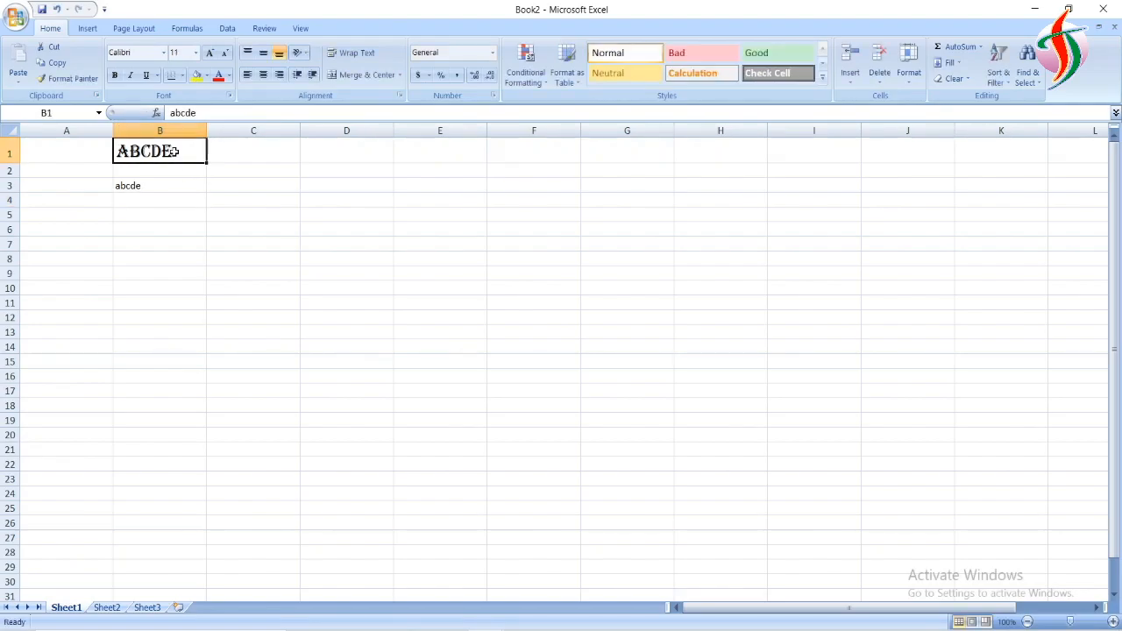
pyautogui.click(72, 81)
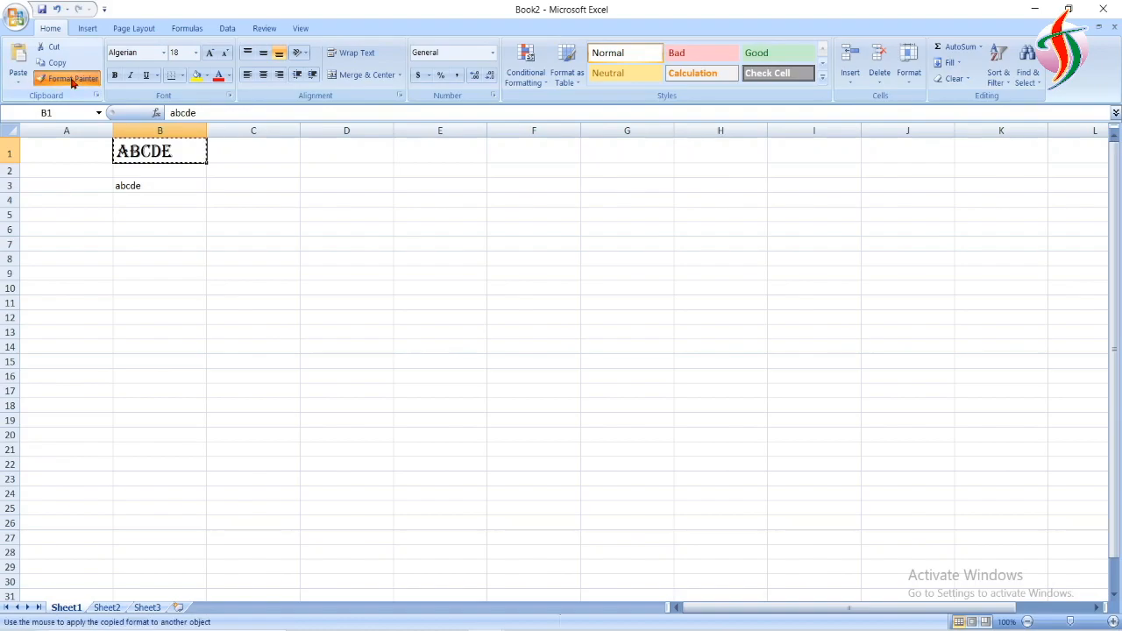
pyautogui.click(148, 187)
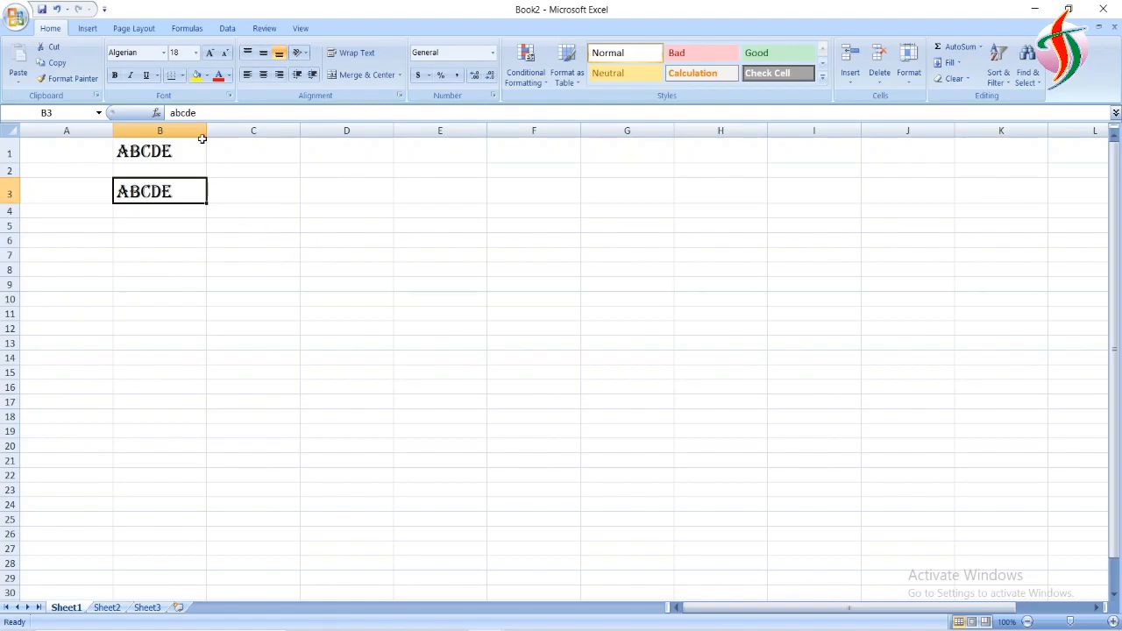
# Make the text in cell B3 bold and italic with a double underline
pyautogui.click(117, 76)
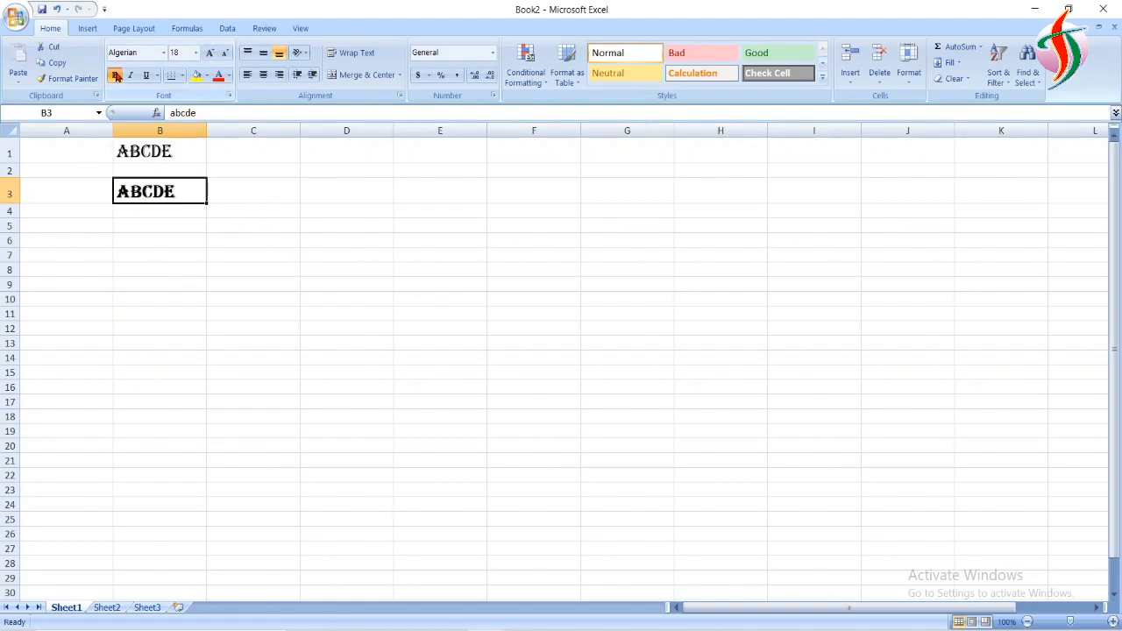
pyautogui.click(132, 77)
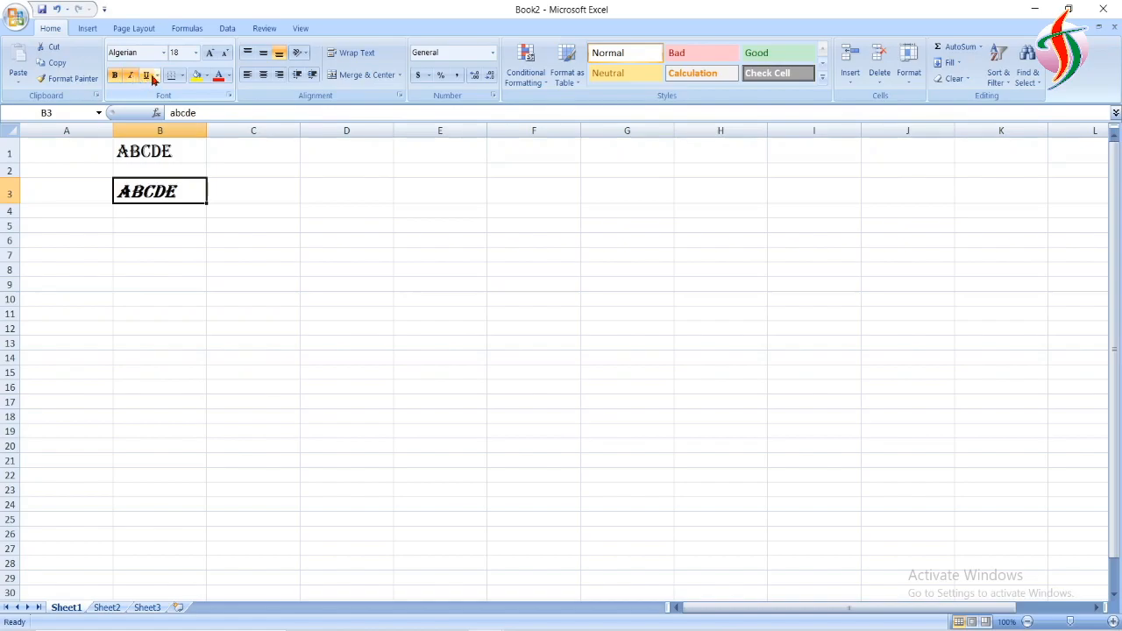
pyautogui.click(147, 76)
pyautogui.click(160, 77)
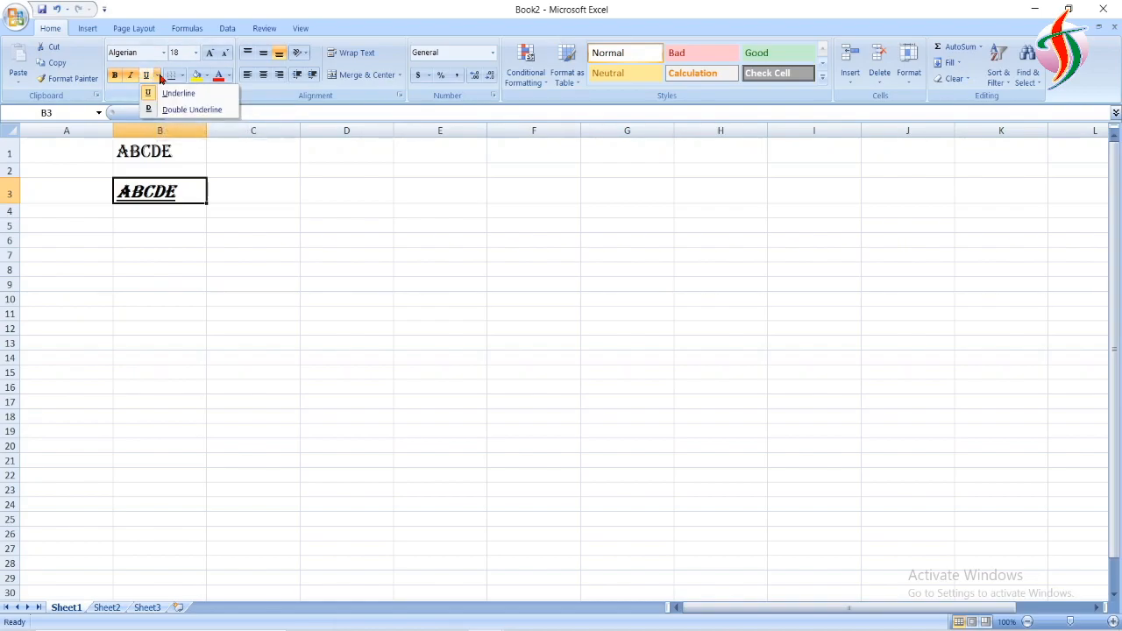
pyautogui.click(207, 112)
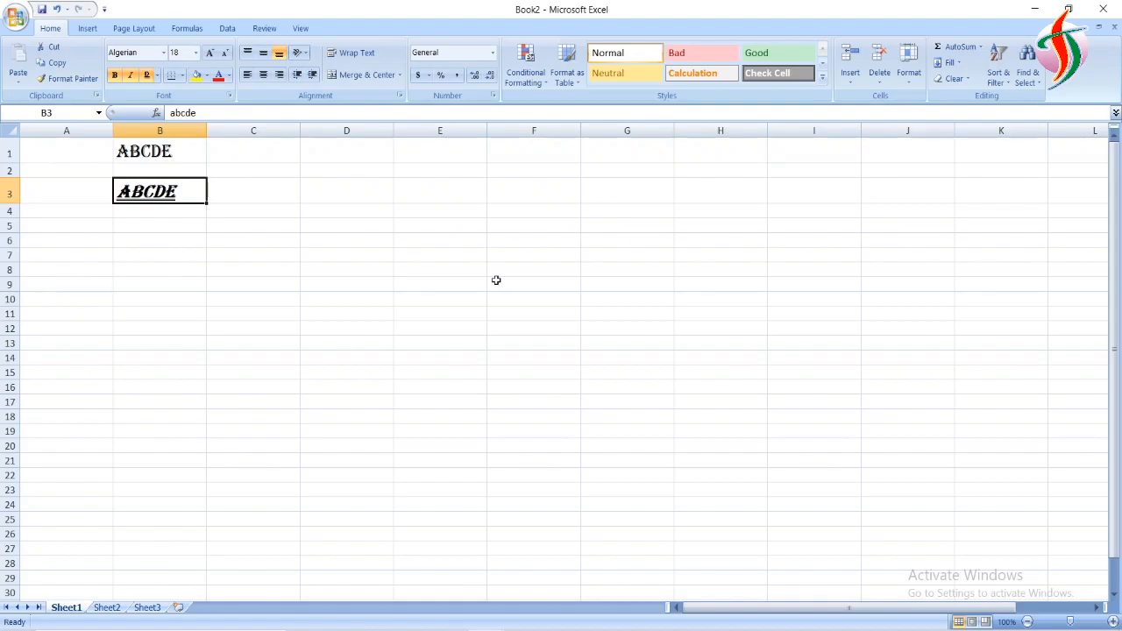
# Enlarge the worksheet view to 210% to examine the formatted text in cells B1 and B3
pyautogui.click(1113, 623)
pyautogui.click(1113, 622)
pyautogui.click(1113, 623)
pyautogui.click(1113, 622)
pyautogui.click(1113, 622)
pyautogui.click(1112, 622)
pyautogui.click(1113, 622)
pyautogui.click(1113, 623)
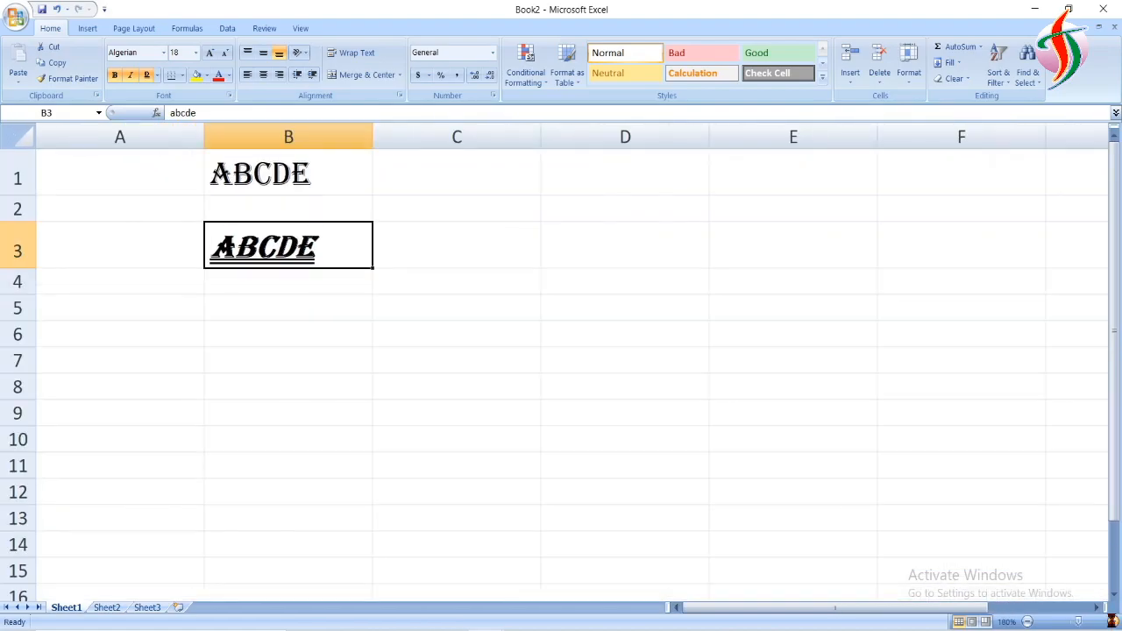
pyautogui.click(1113, 623)
pyautogui.click(1113, 622)
pyautogui.click(1113, 623)
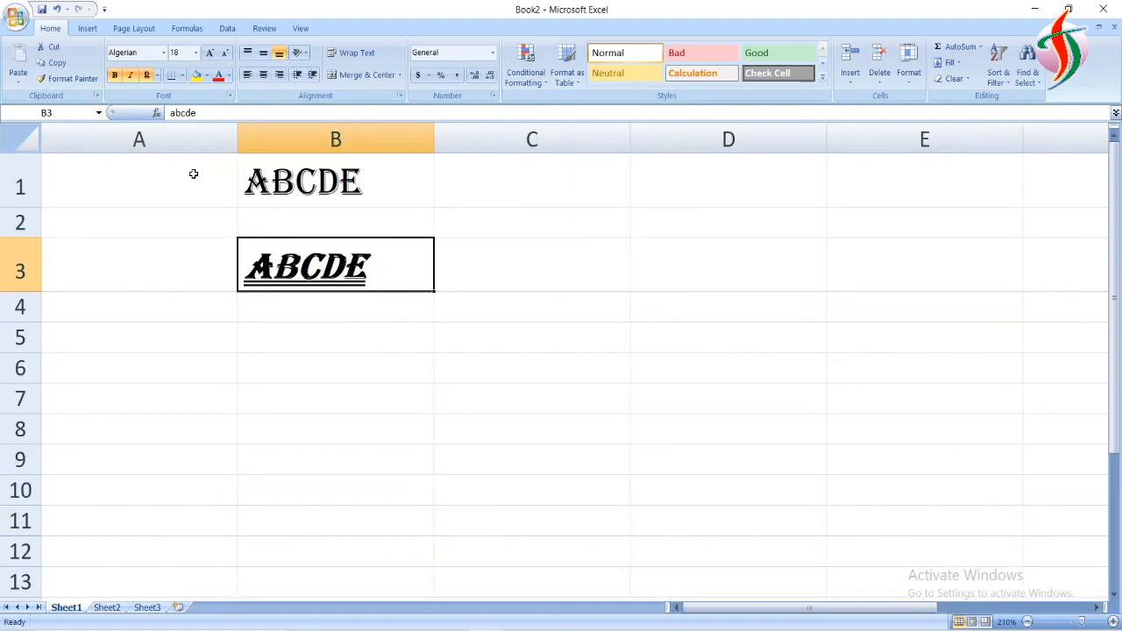
# Set the font of the text in cell B3 to Cambria
pyautogui.click(163, 53)
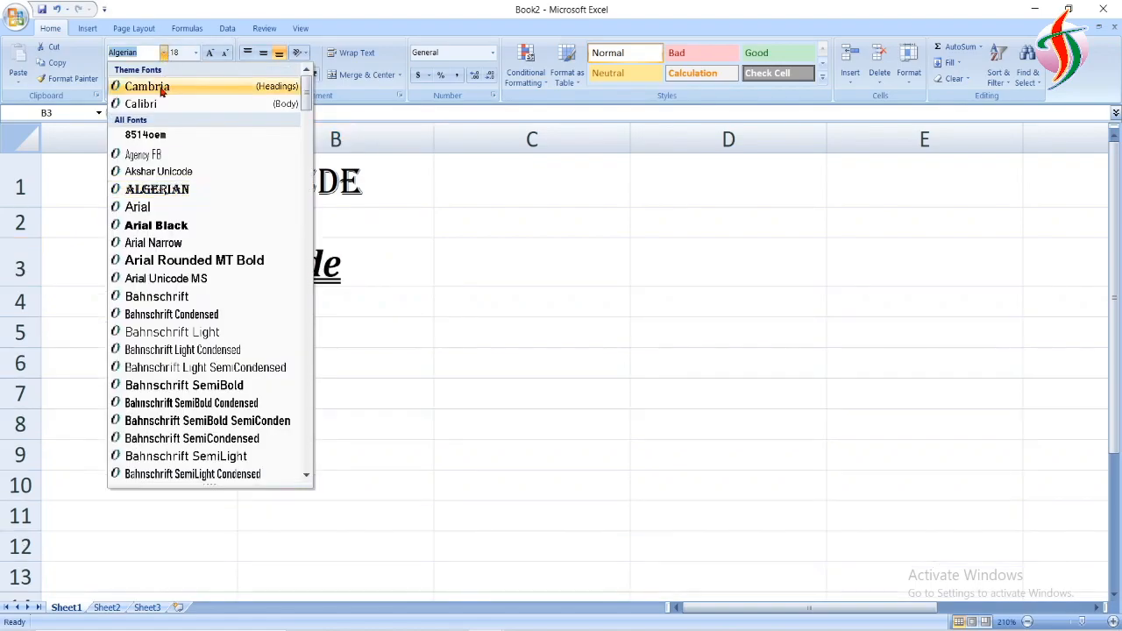
pyautogui.click(161, 90)
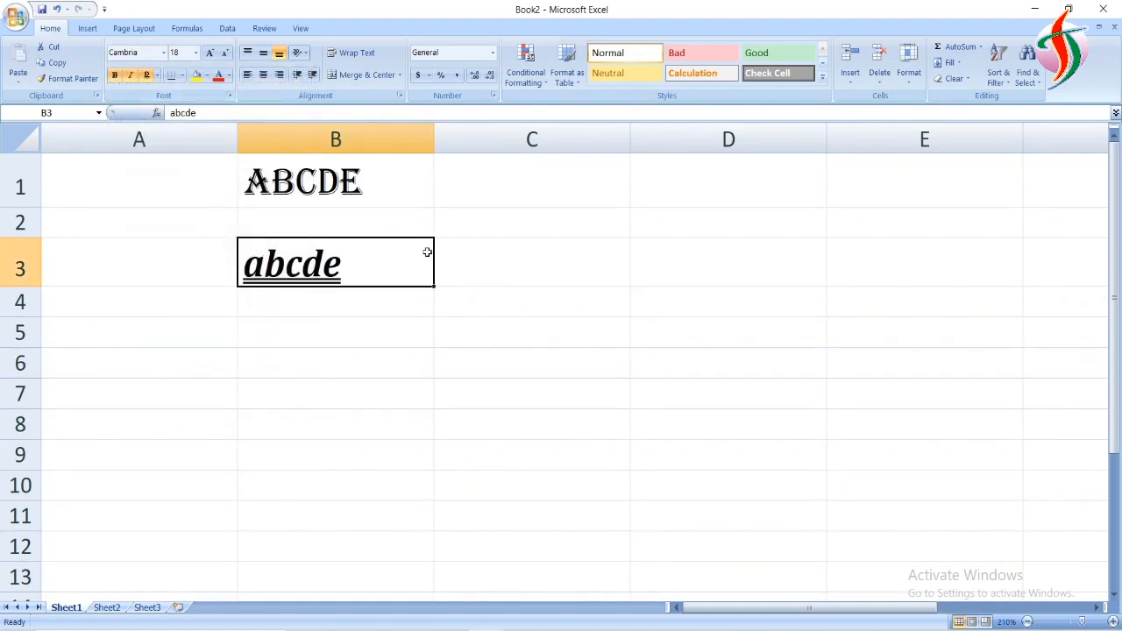
pyautogui.click(143, 52)
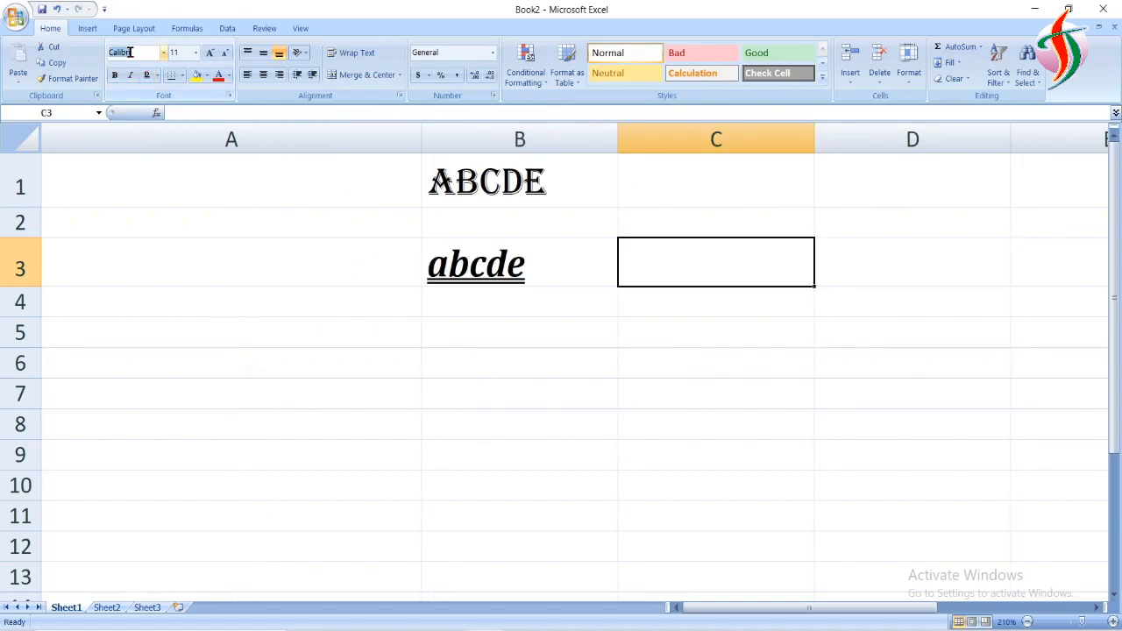
pyautogui.click(132, 54)
pyautogui.press('Down')
pyautogui.press('Down')
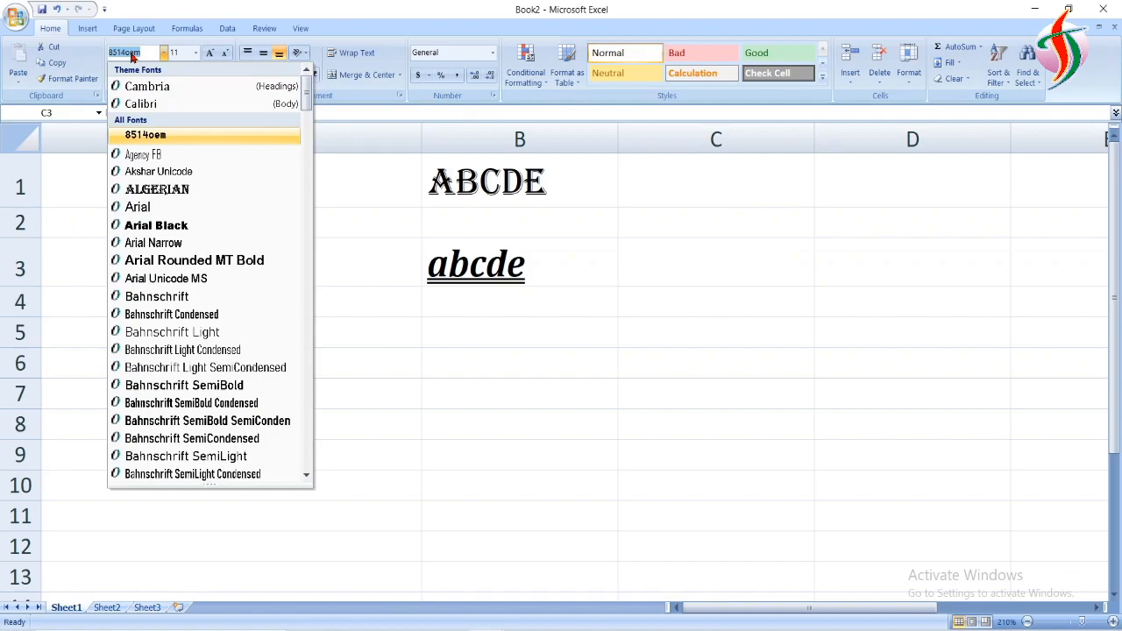
pyautogui.press('Down')
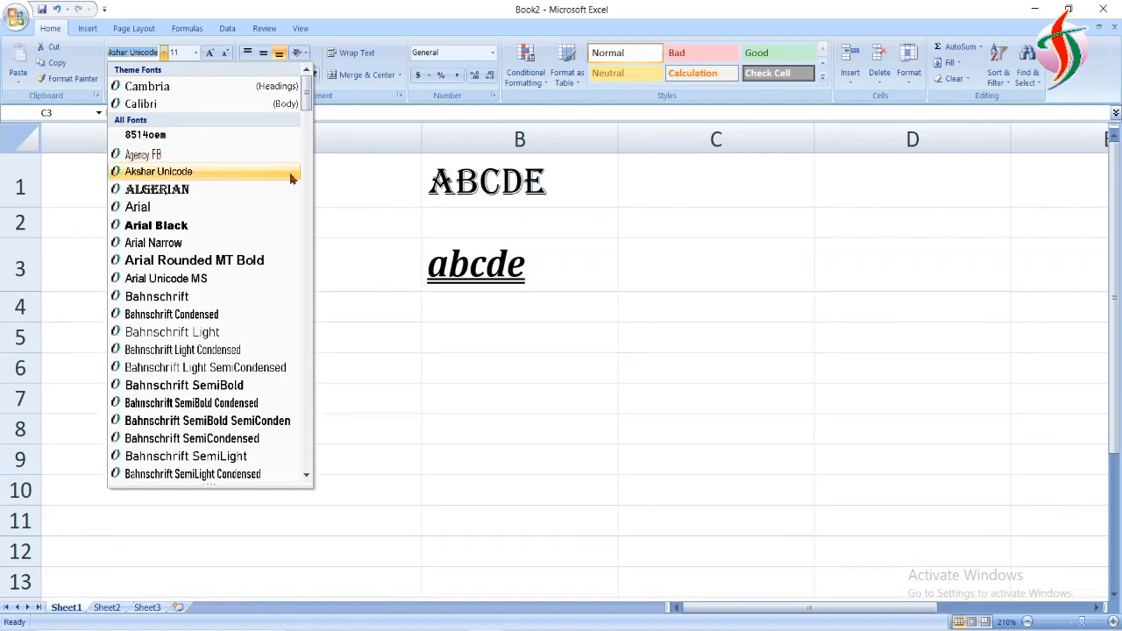
pyautogui.click(408, 268)
# Preview successive fonts on the text in cell B3 and set it to Bodoni MT Condensed
pyautogui.click(487, 261)
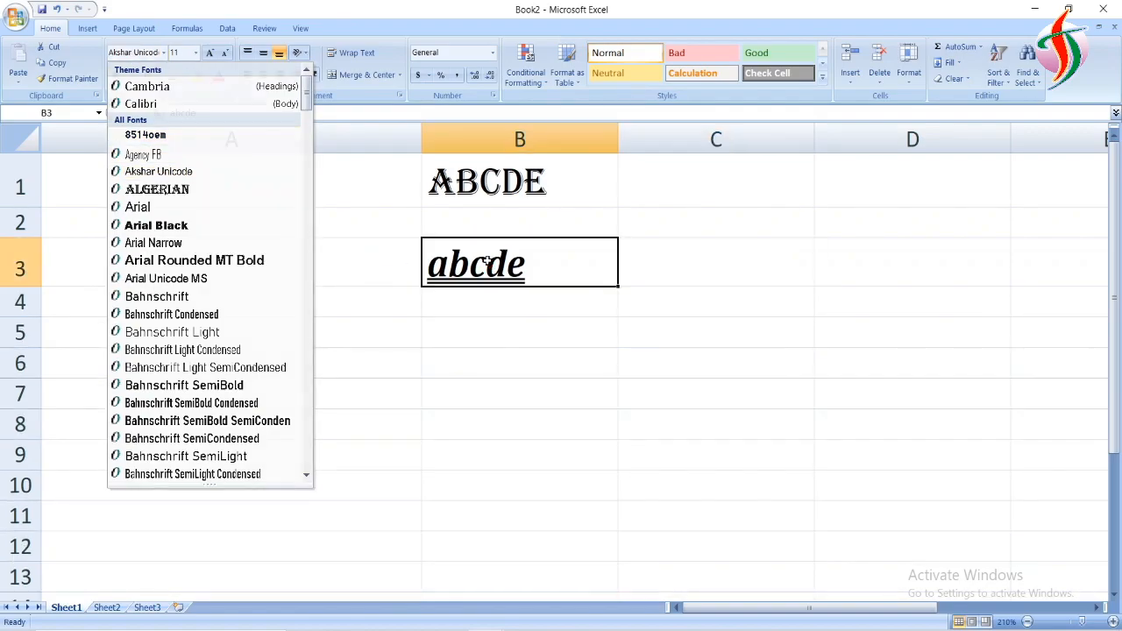
pyautogui.click(143, 51)
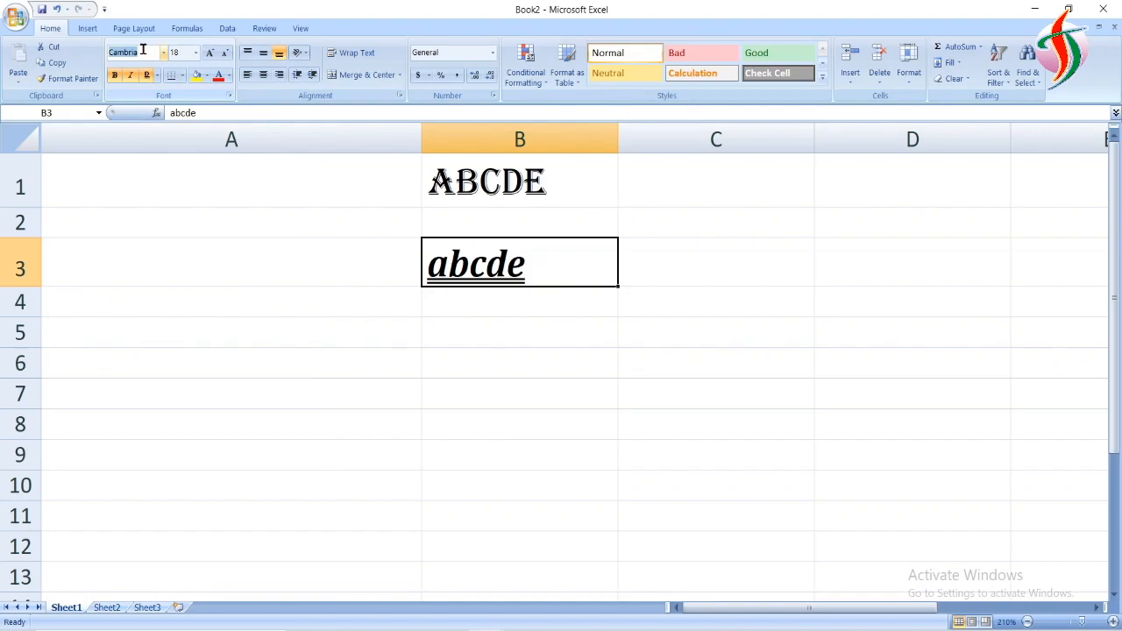
pyautogui.press('Down')
pyautogui.press('Down')
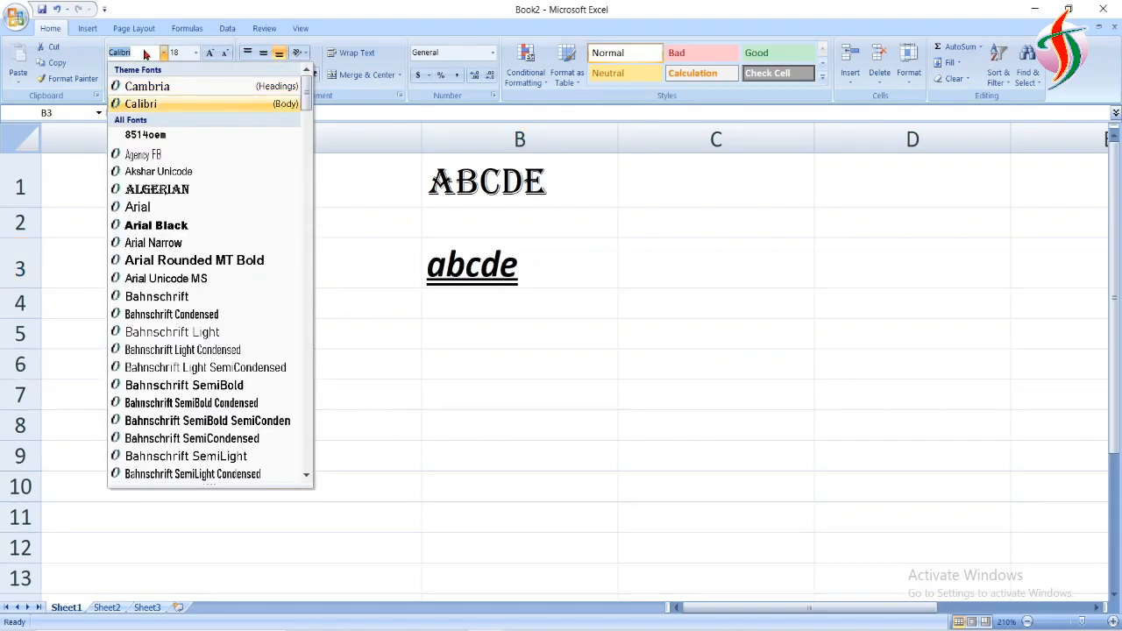
pyautogui.press('Down')
pyautogui.press('Down')
pyautogui.press('Down')
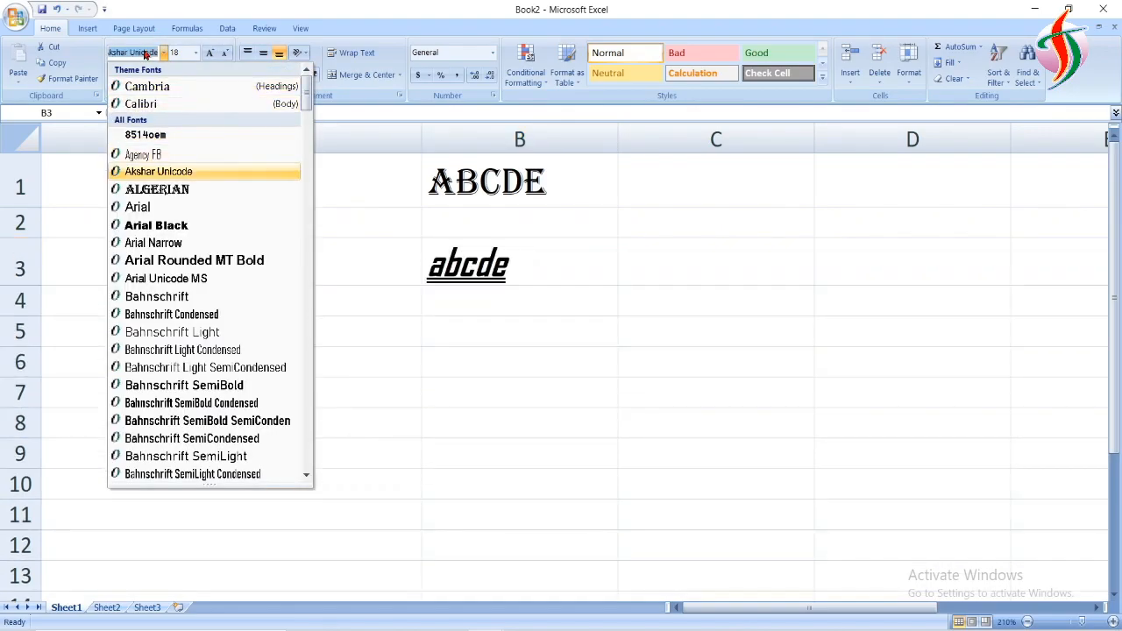
pyautogui.press('Down')
pyautogui.press('Down')
pyautogui.press('Down')
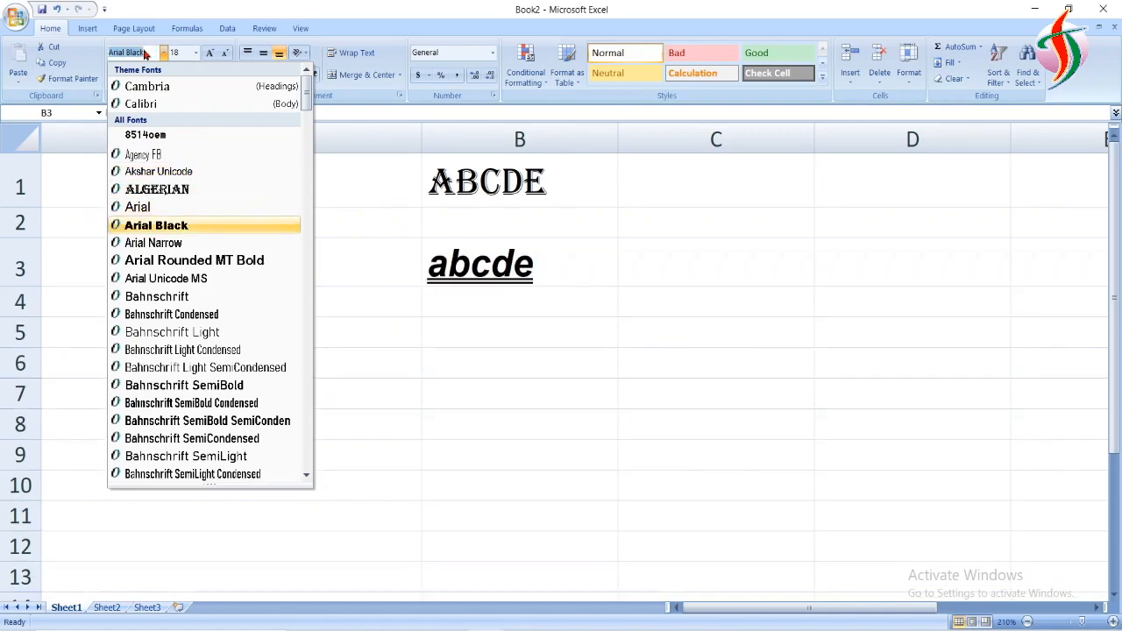
pyautogui.press('Down')
pyautogui.press('Down')
pyautogui.press('Down')
pyautogui.press('Down')
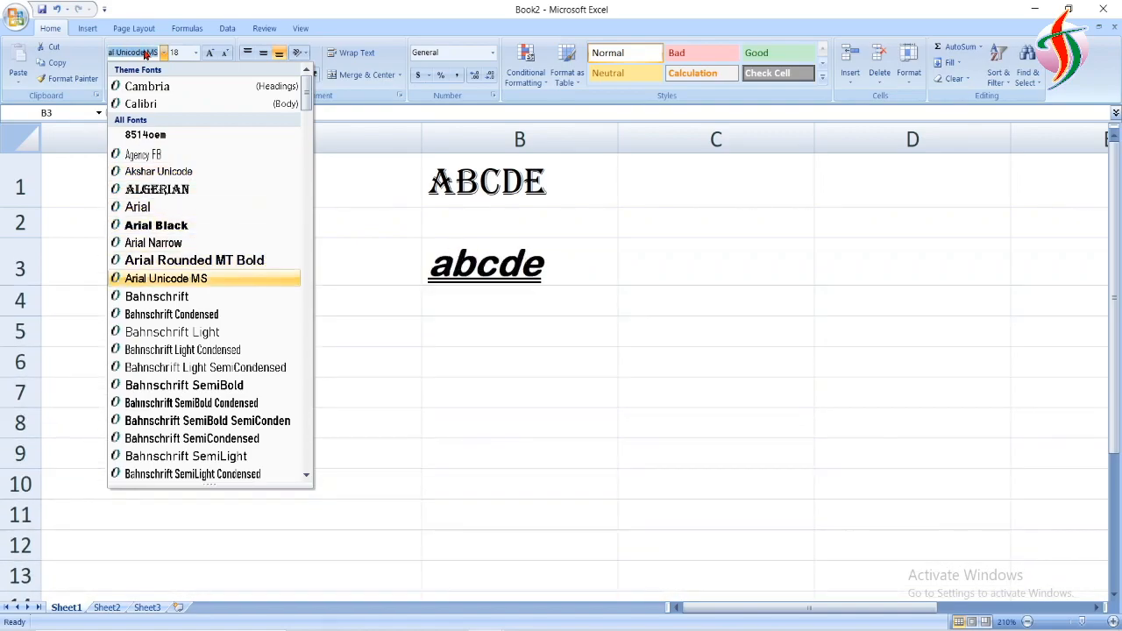
pyautogui.press('Down')
pyautogui.press('Down')
pyautogui.press('Down')
pyautogui.press('Down')
pyautogui.press('Down')
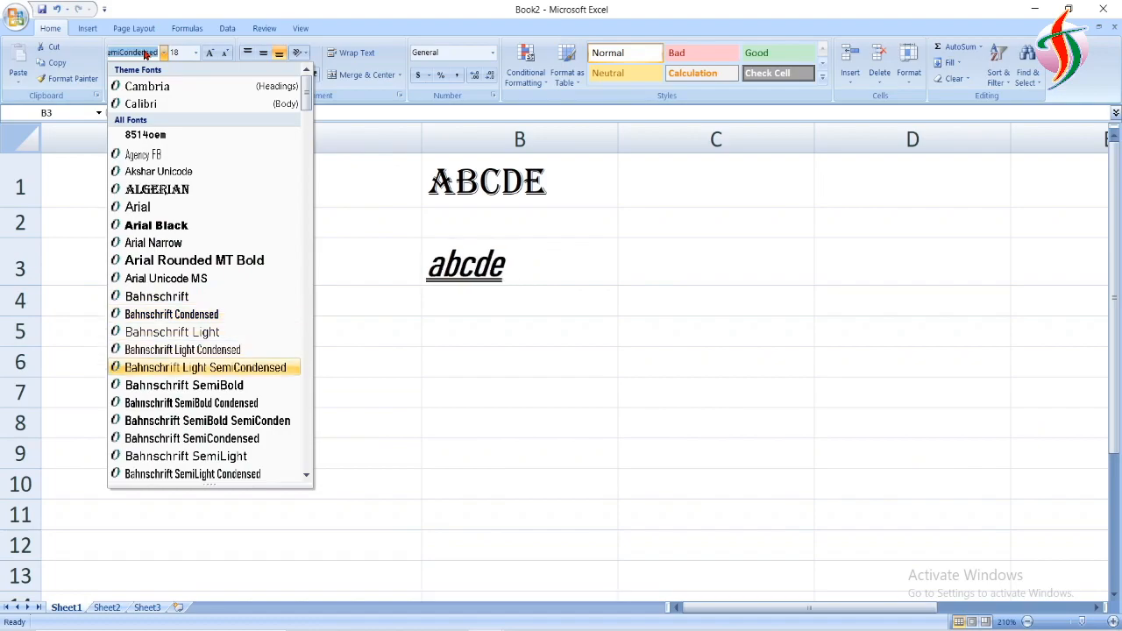
pyautogui.press('Down')
pyautogui.press('Down')
pyautogui.press('Down')
pyautogui.press('Down')
pyautogui.press('Down')
pyautogui.press('Down')
pyautogui.press('Down')
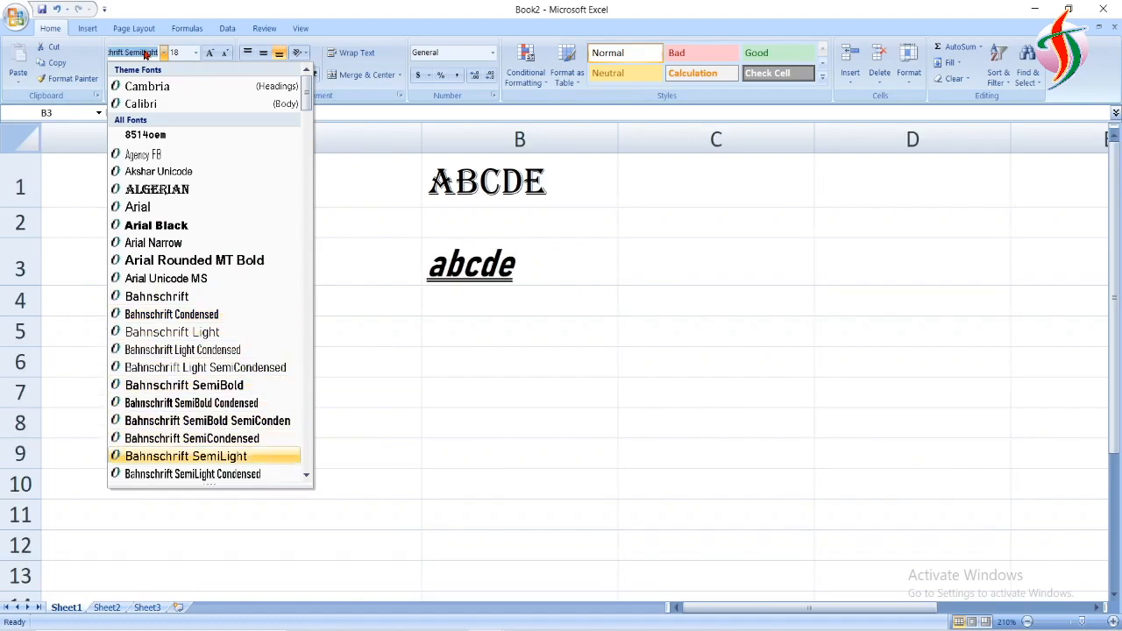
pyautogui.press('Down')
pyautogui.press('Down')
pyautogui.press('Down')
pyautogui.press('Down')
pyautogui.press('Down')
pyautogui.press('Down')
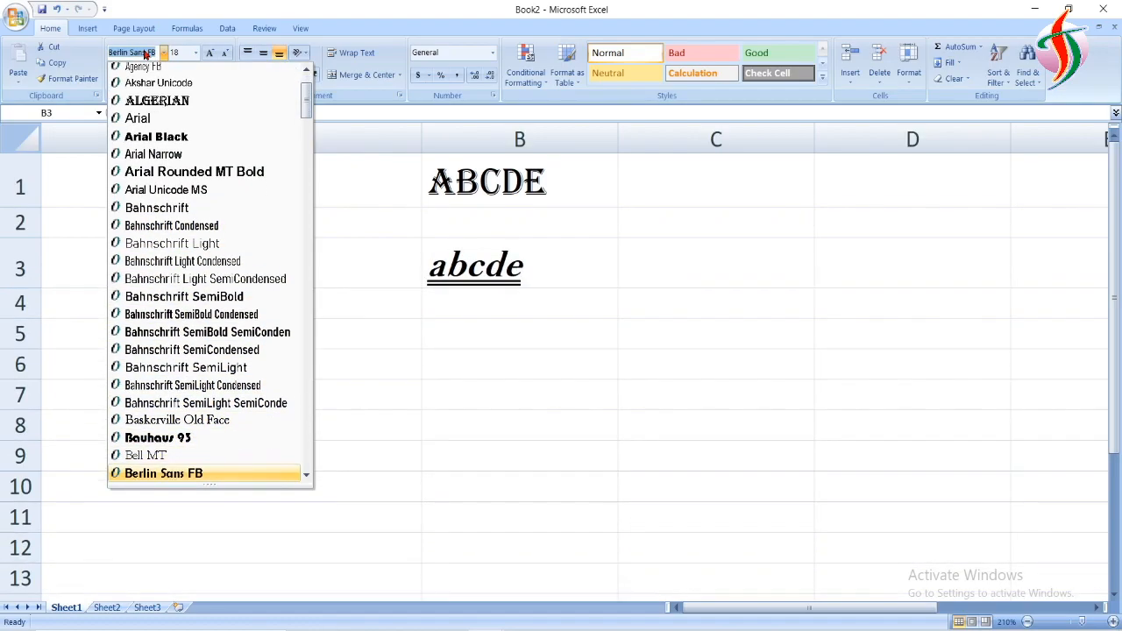
pyautogui.press('Down')
pyautogui.press('Down')
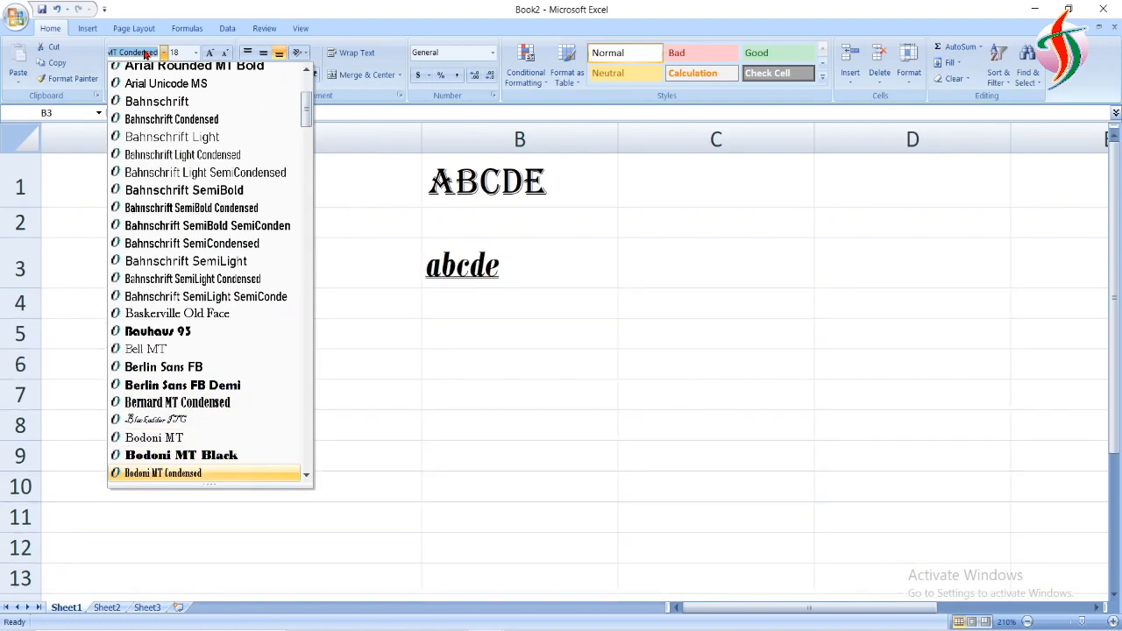
# Try the larger font sizes 48 and 72 on the text in cell B3, and reduce it stepwise to 28
pyautogui.click(197, 55)
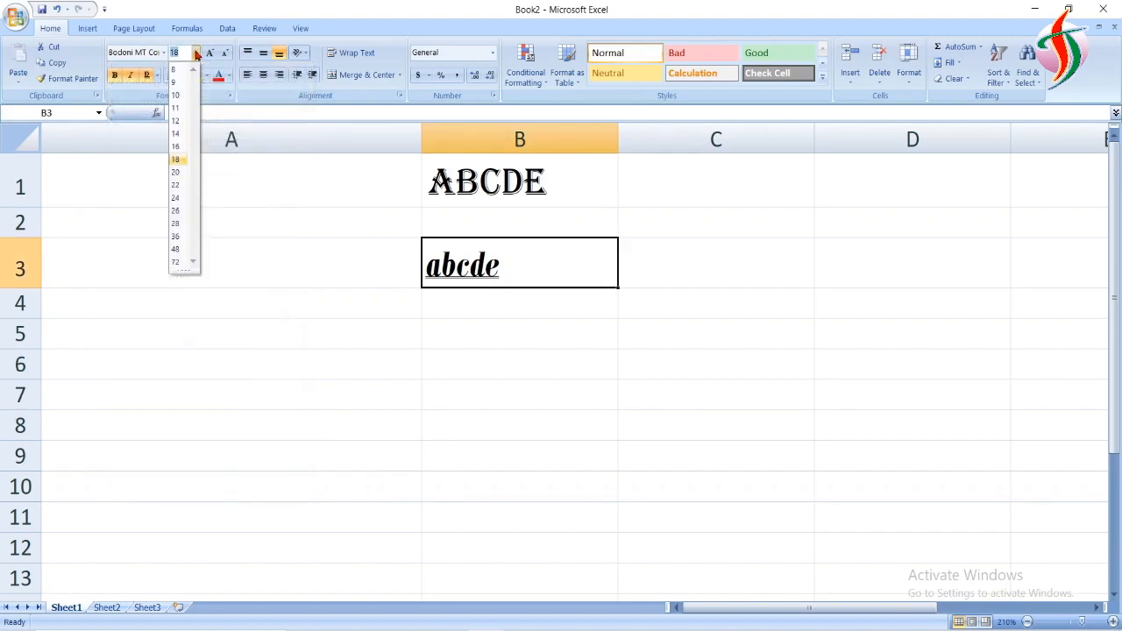
pyautogui.click(177, 250)
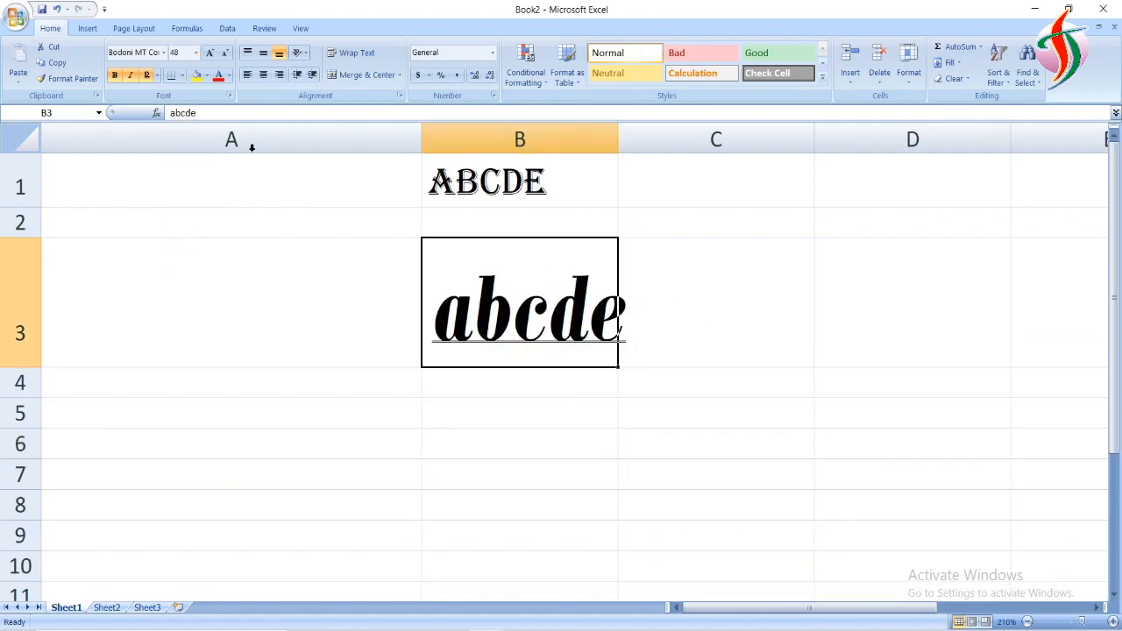
pyautogui.click(212, 54)
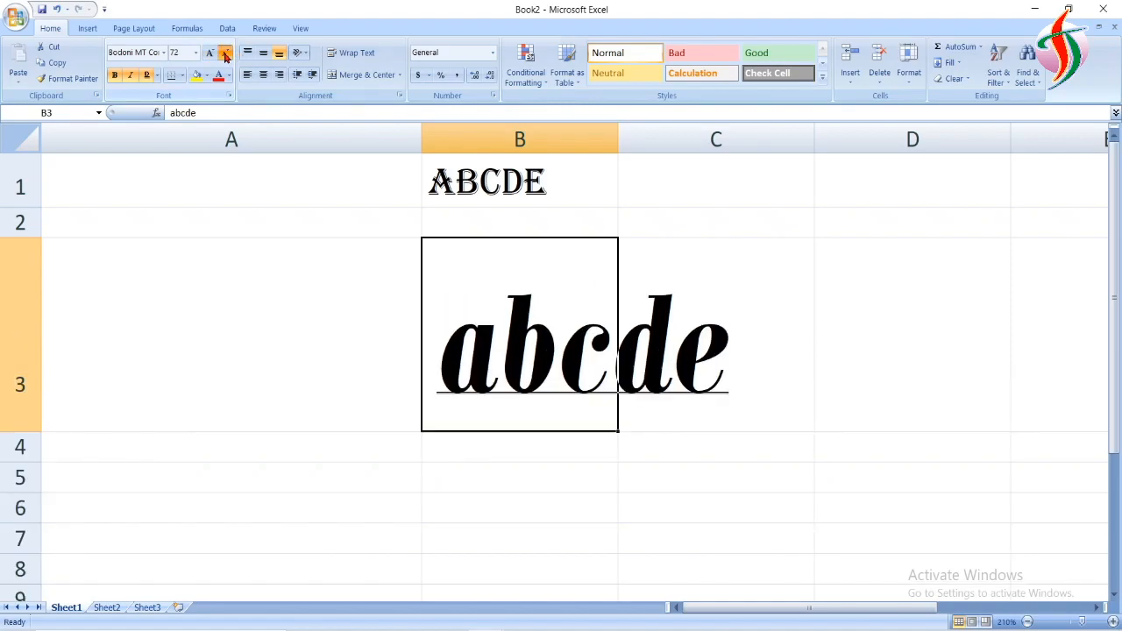
pyautogui.click(225, 55)
pyautogui.click(226, 54)
pyautogui.click(226, 54)
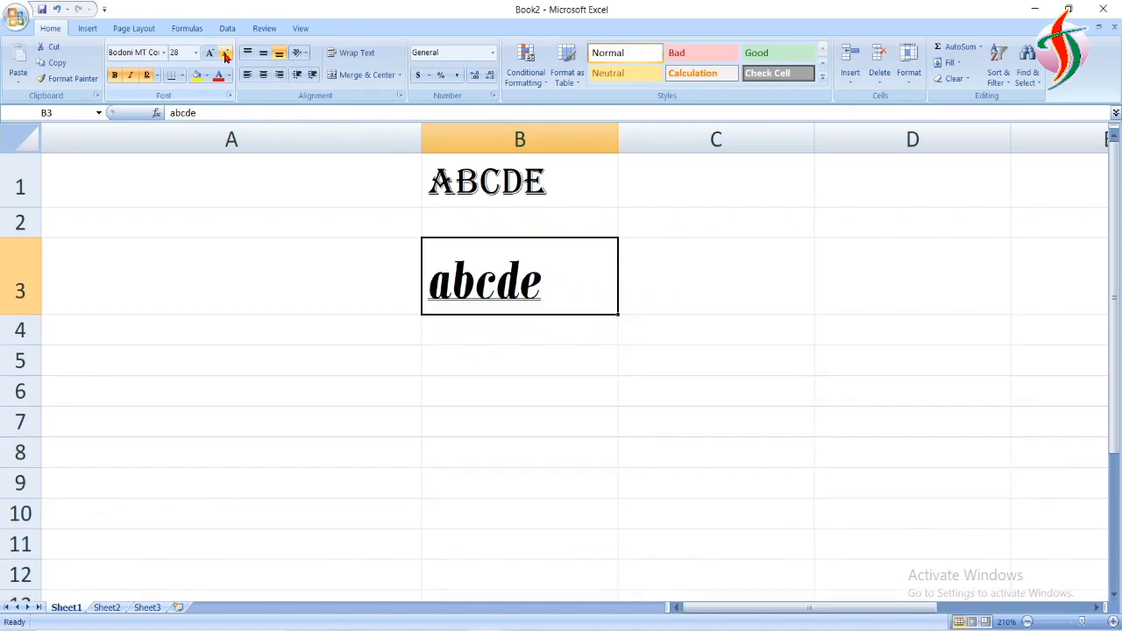
# Add a bottom border to cell B3 and deselect the cell to check the line
pyautogui.click(183, 75)
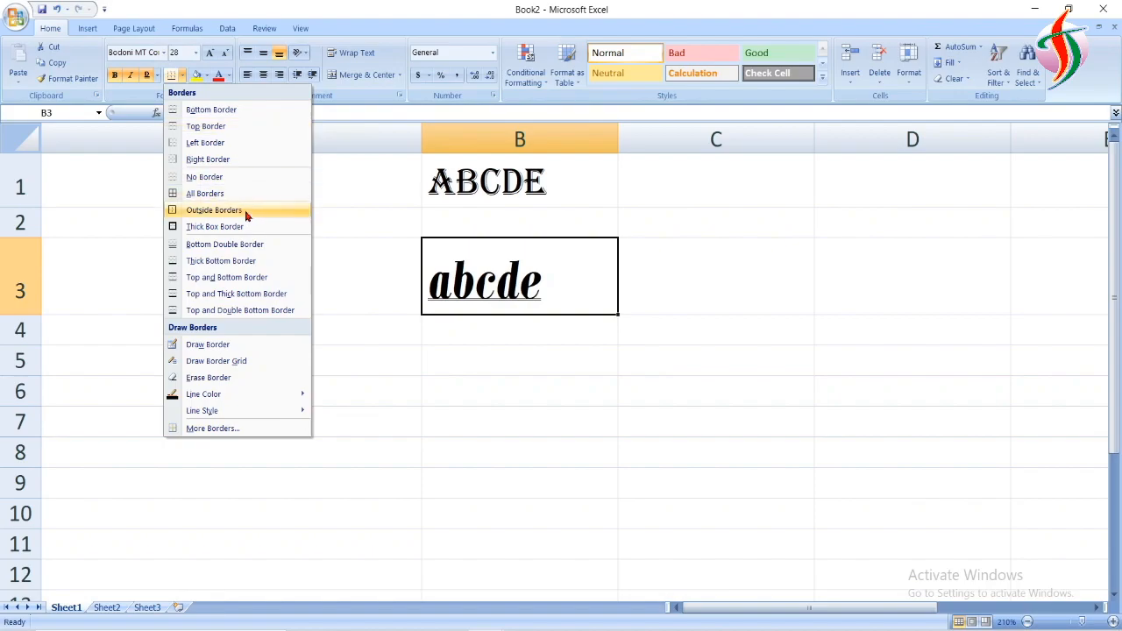
pyautogui.click(246, 111)
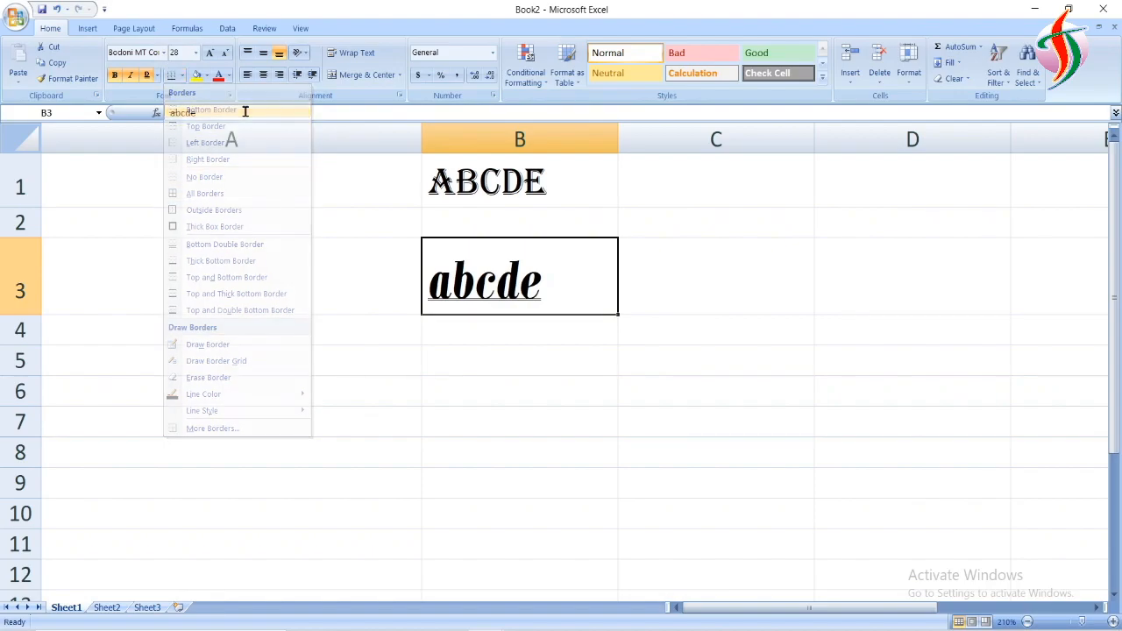
pyautogui.click(294, 304)
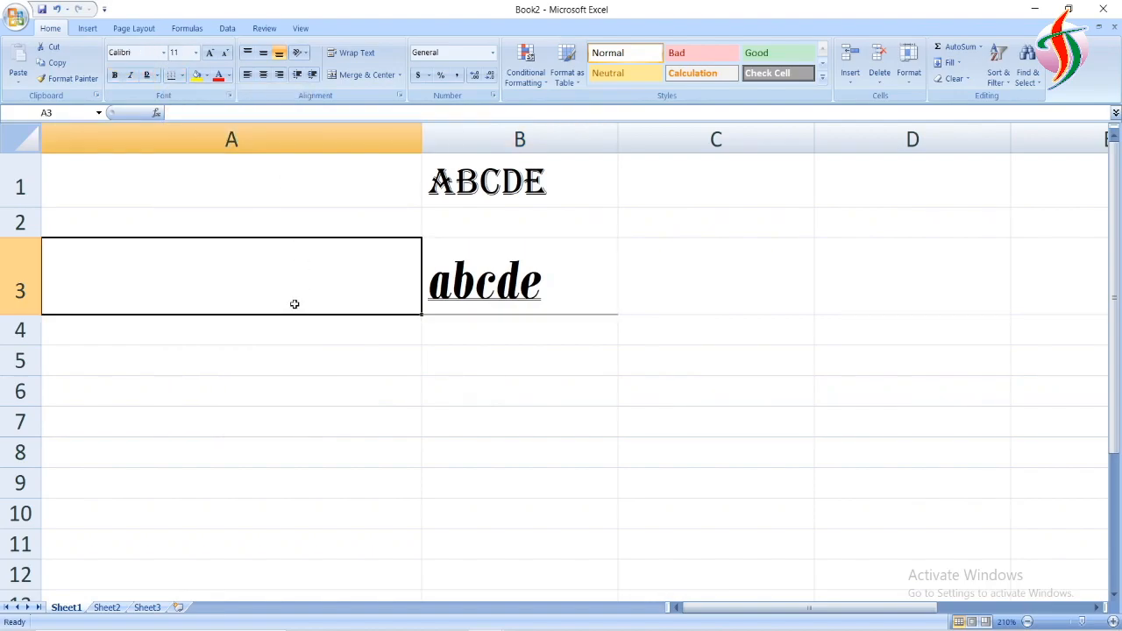
pyautogui.click(739, 336)
# Apply a thick box border to the empty cell B8 and deselect the cell
pyautogui.click(544, 449)
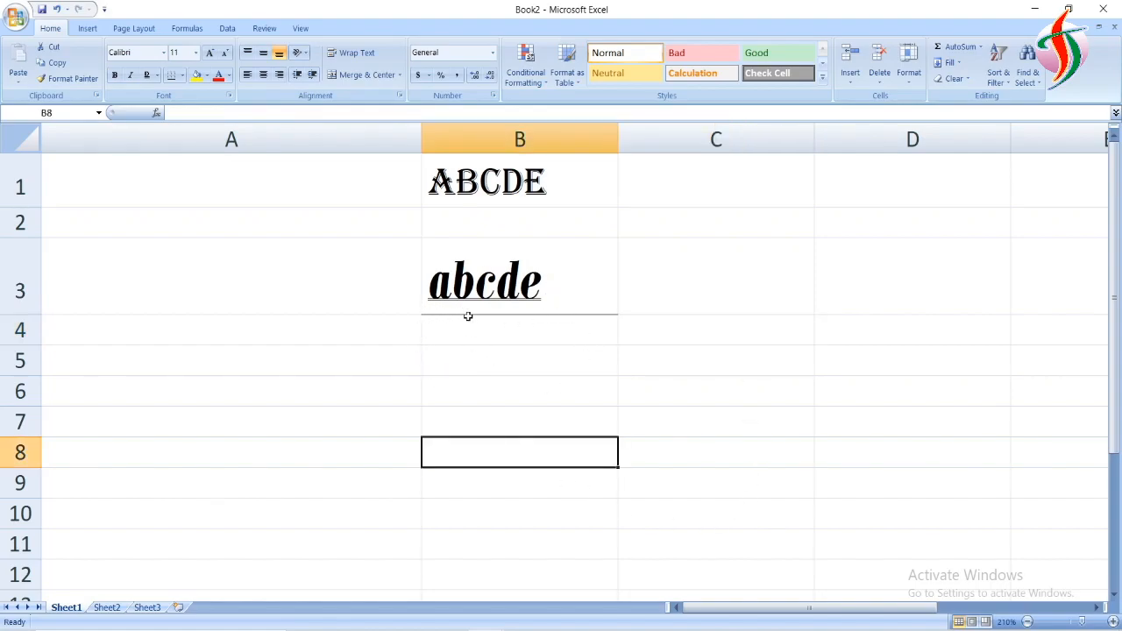
pyautogui.click(182, 76)
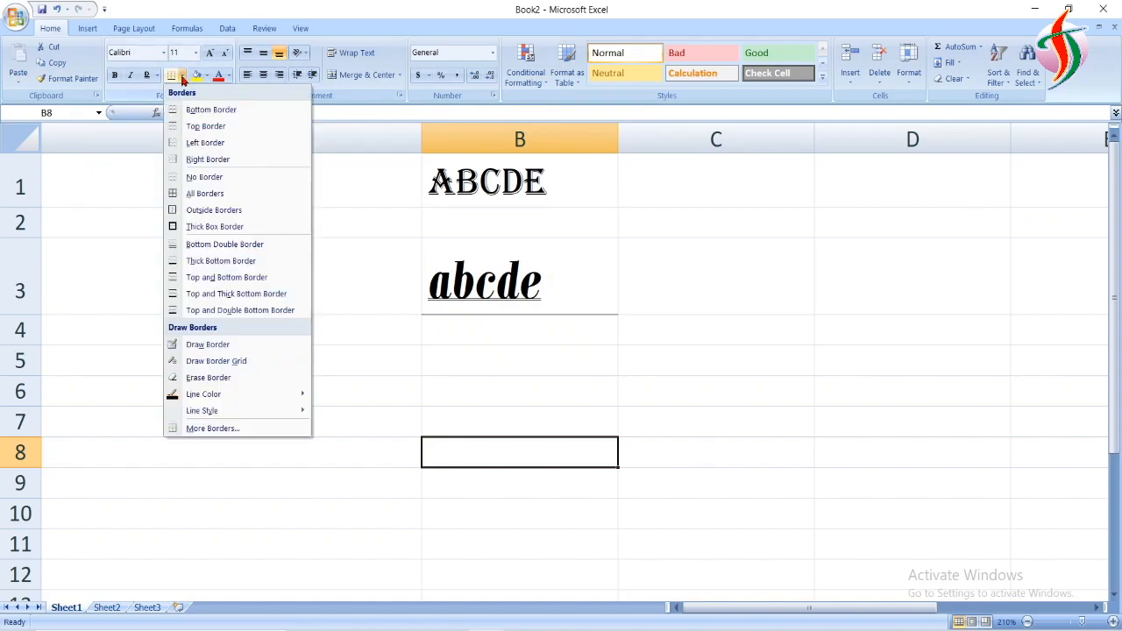
pyautogui.click(215, 229)
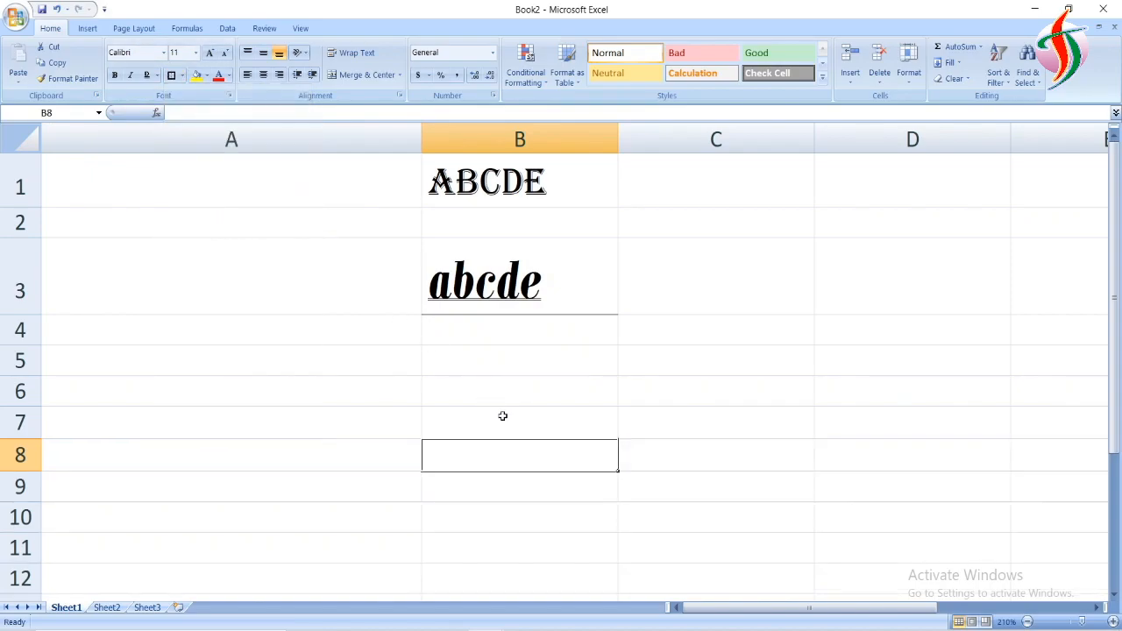
pyautogui.click(699, 422)
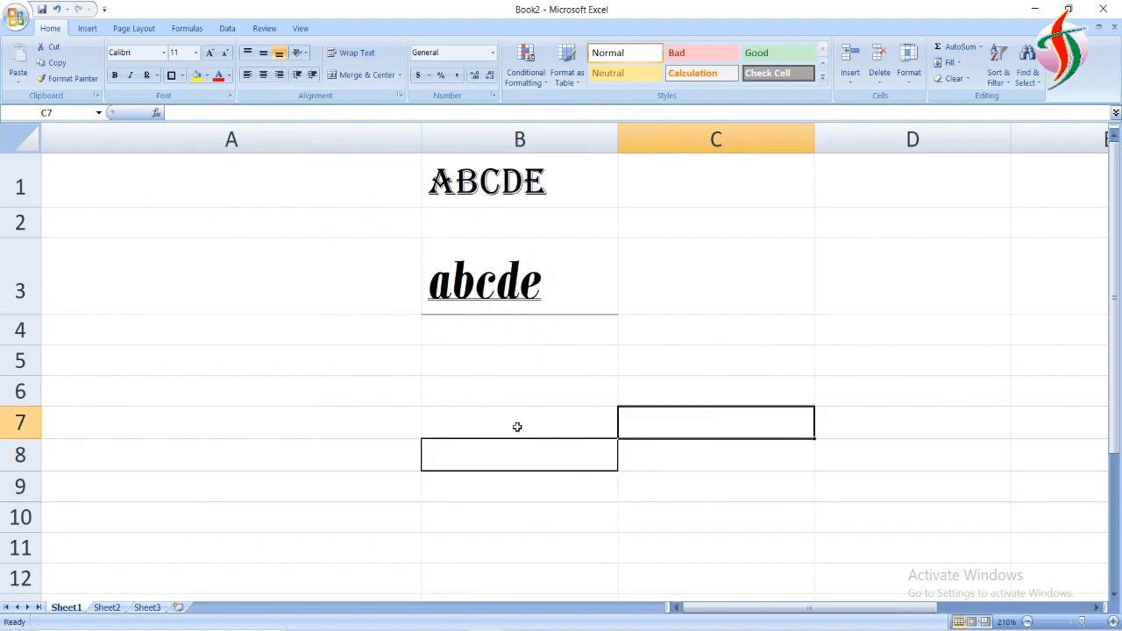
# Apply a bottom double border to the empty cell A6 and deselect the cell
pyautogui.click(374, 382)
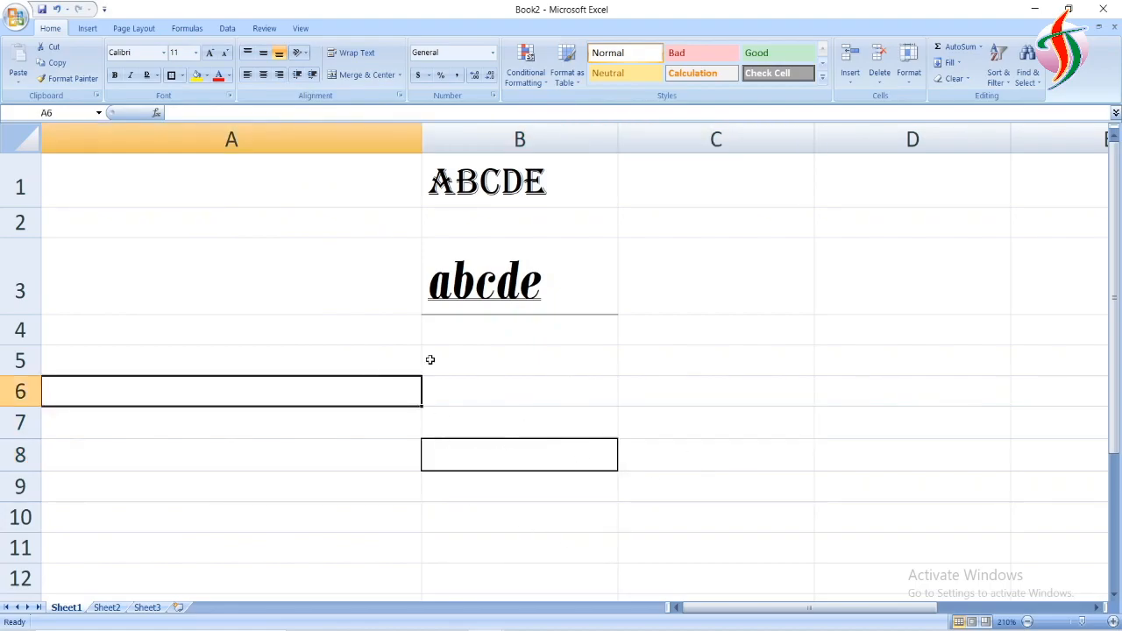
pyautogui.click(181, 76)
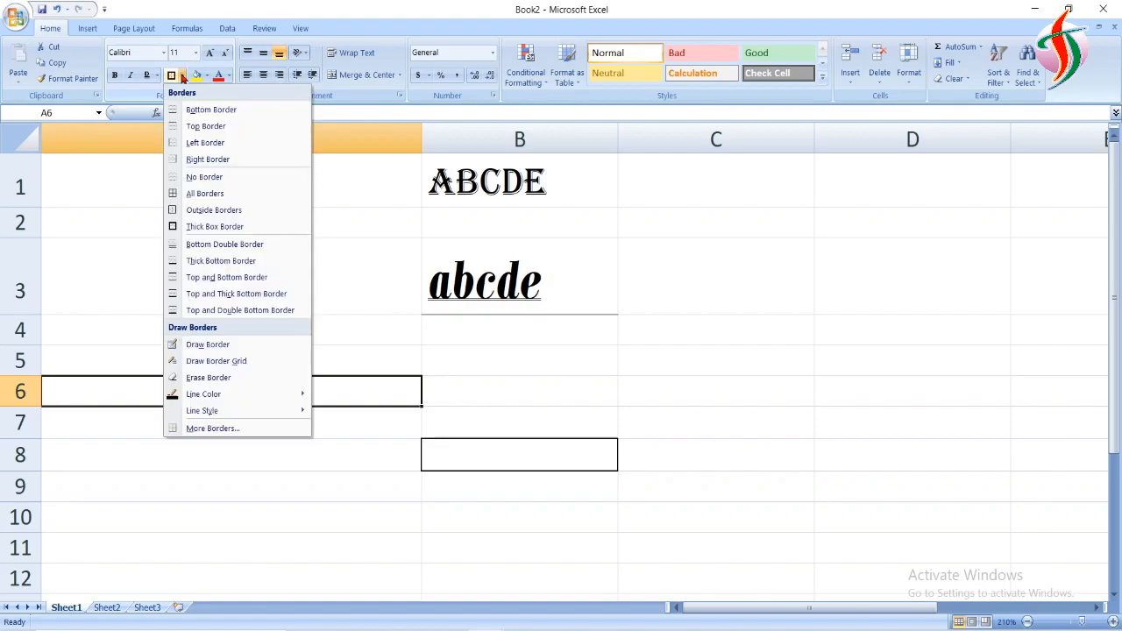
pyautogui.click(233, 246)
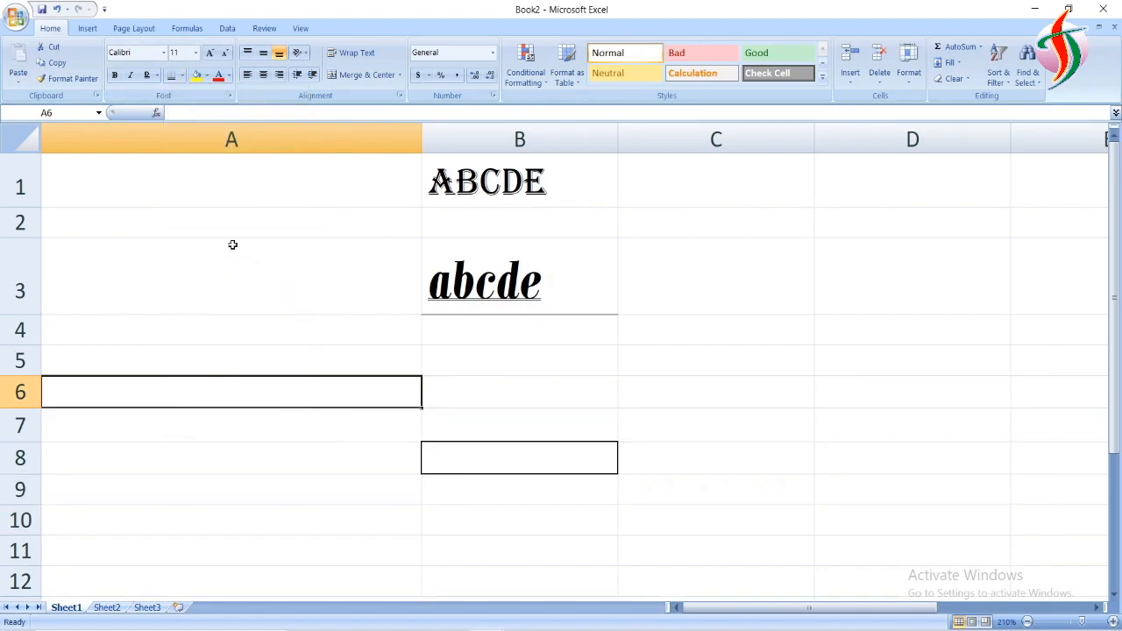
pyautogui.click(256, 456)
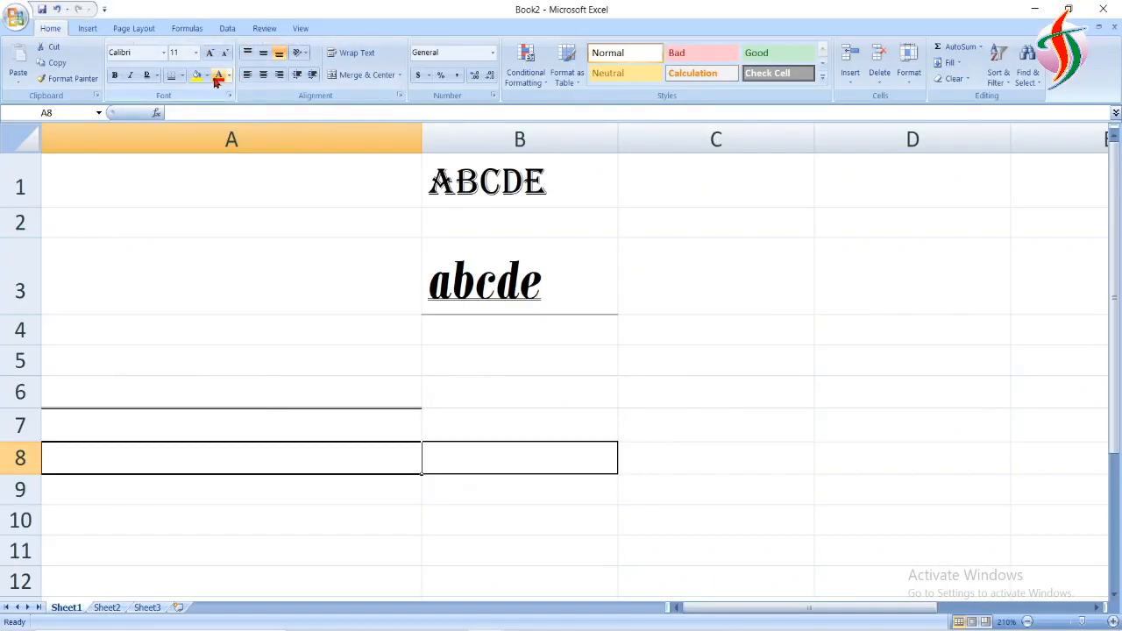
# Fill cell B1 with a custom green color, red 40, green 171, blue 33
pyautogui.click(491, 193)
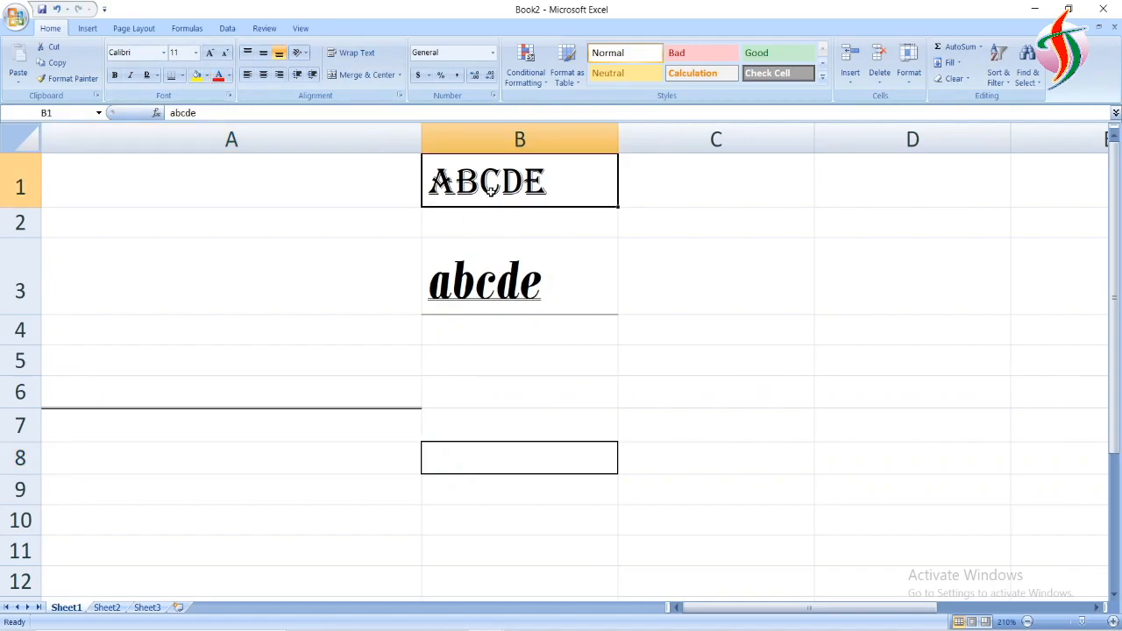
pyautogui.click(208, 77)
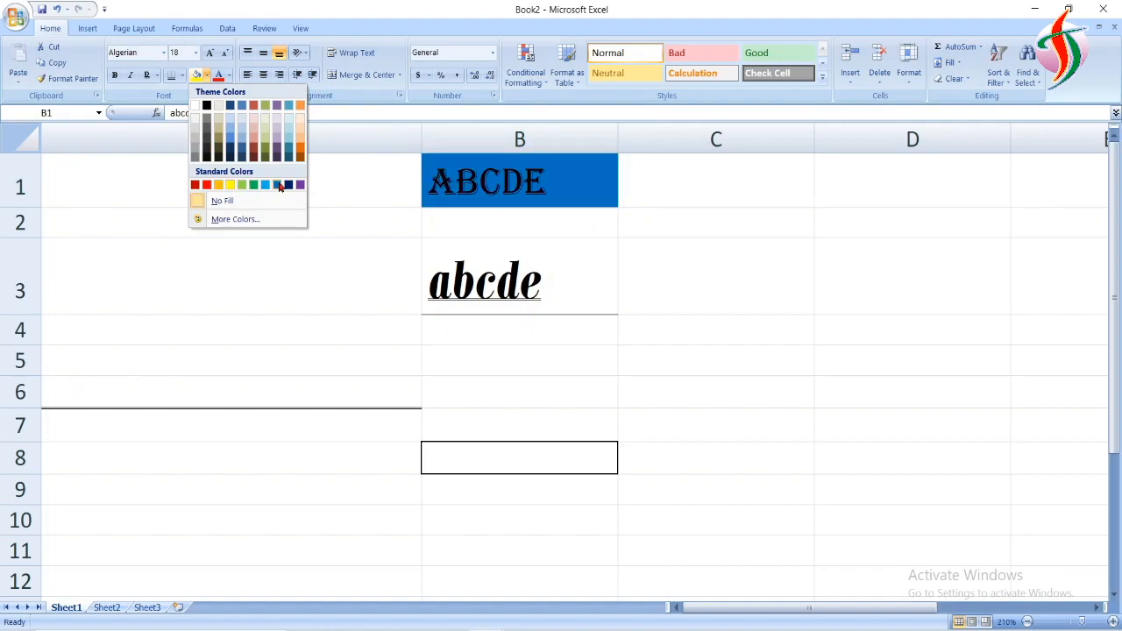
pyautogui.click(227, 220)
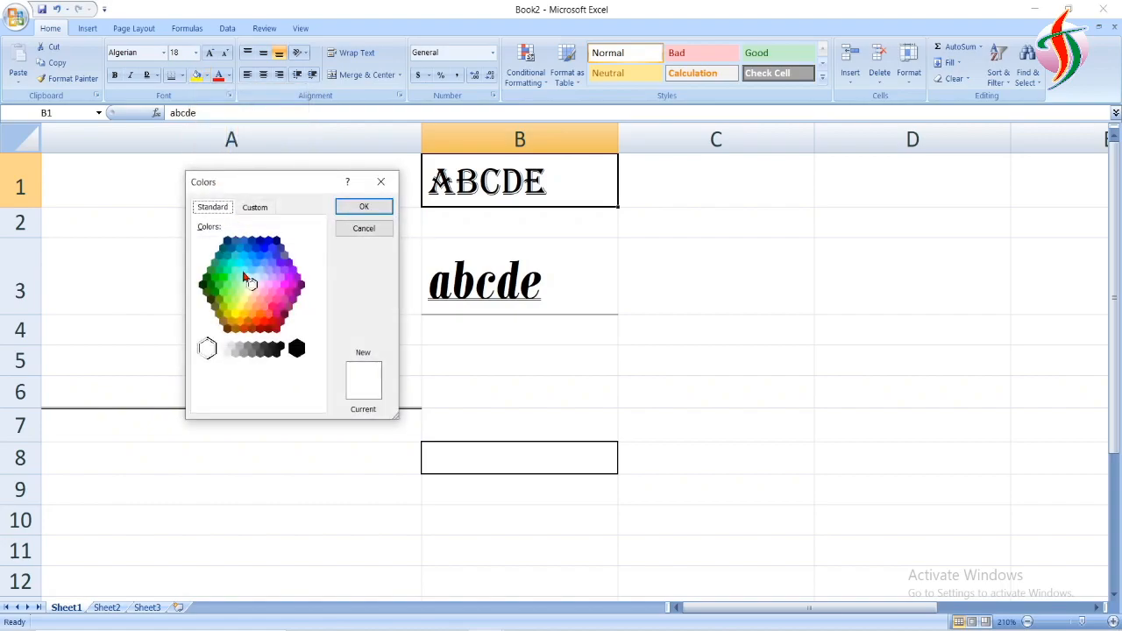
pyautogui.click(240, 249)
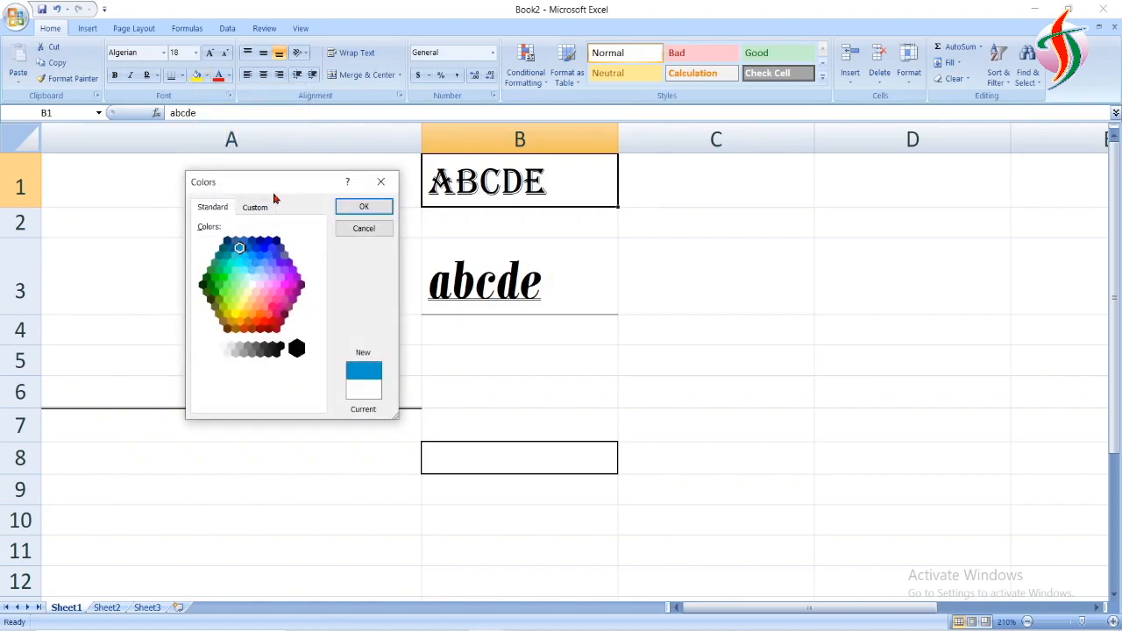
pyautogui.click(256, 208)
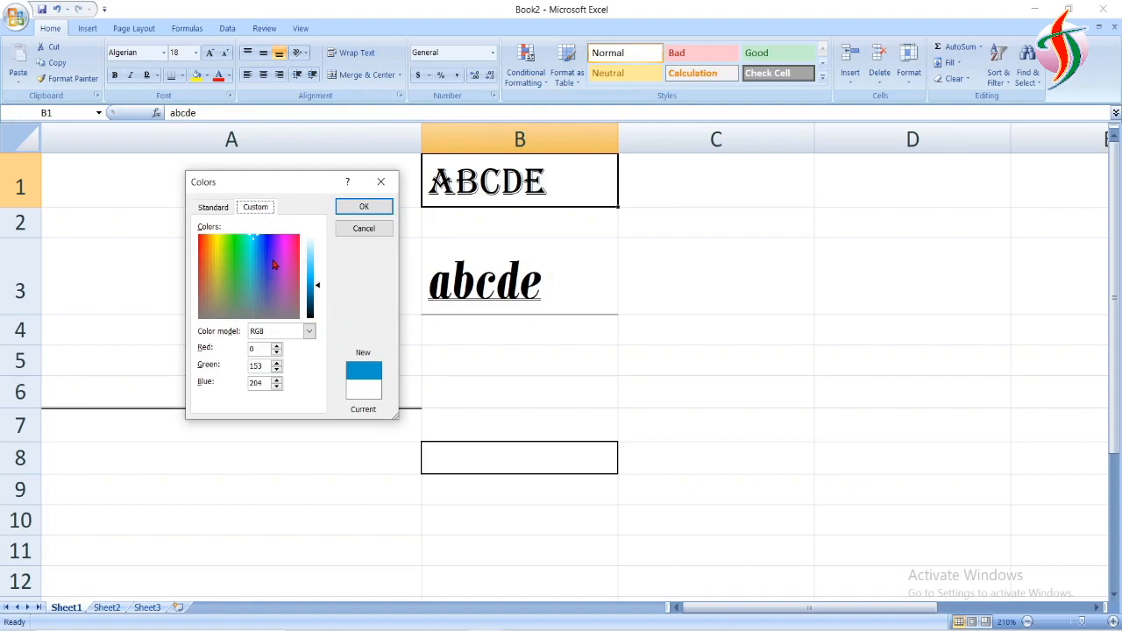
pyautogui.click(231, 263)
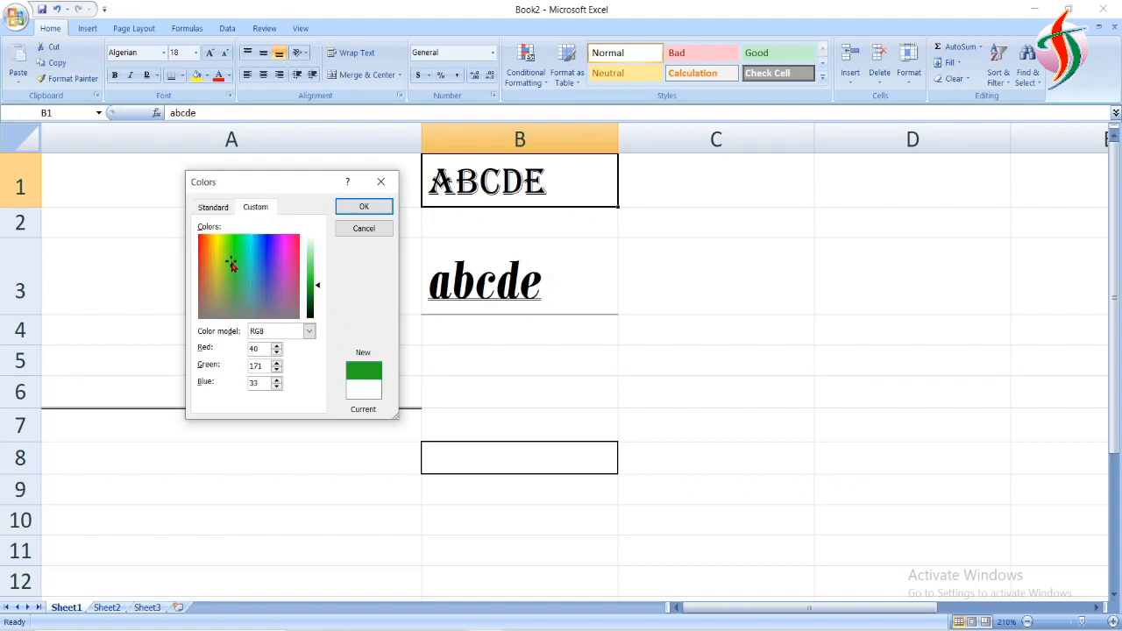
pyautogui.click(377, 210)
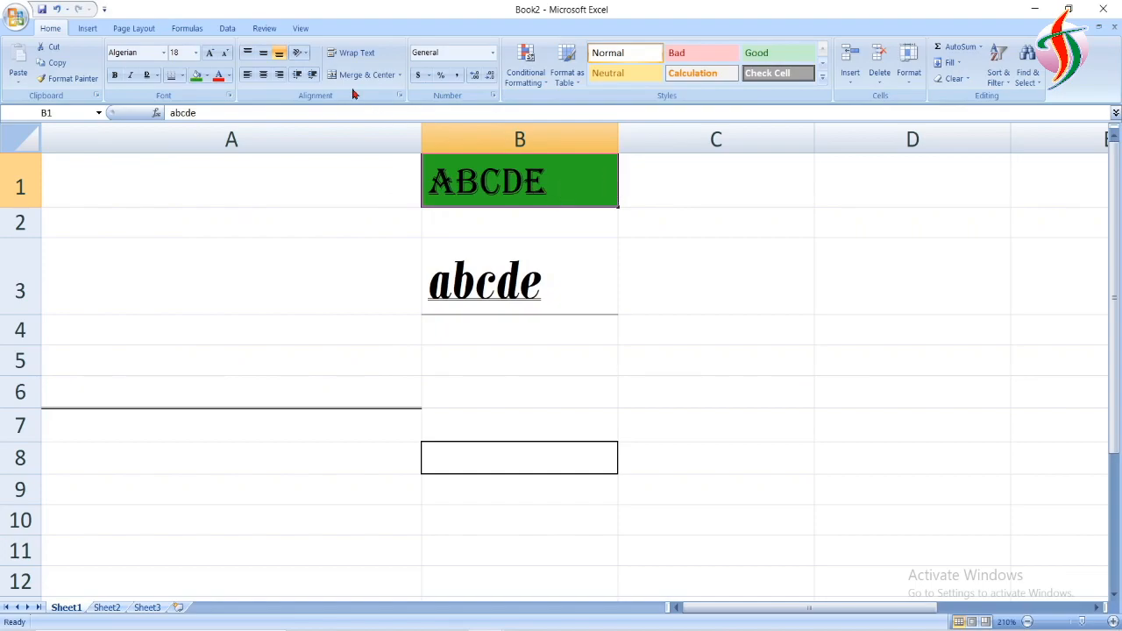
# Set the text in cell B1 to a blue theme color and change the cell's fill to light gray
pyautogui.click(229, 77)
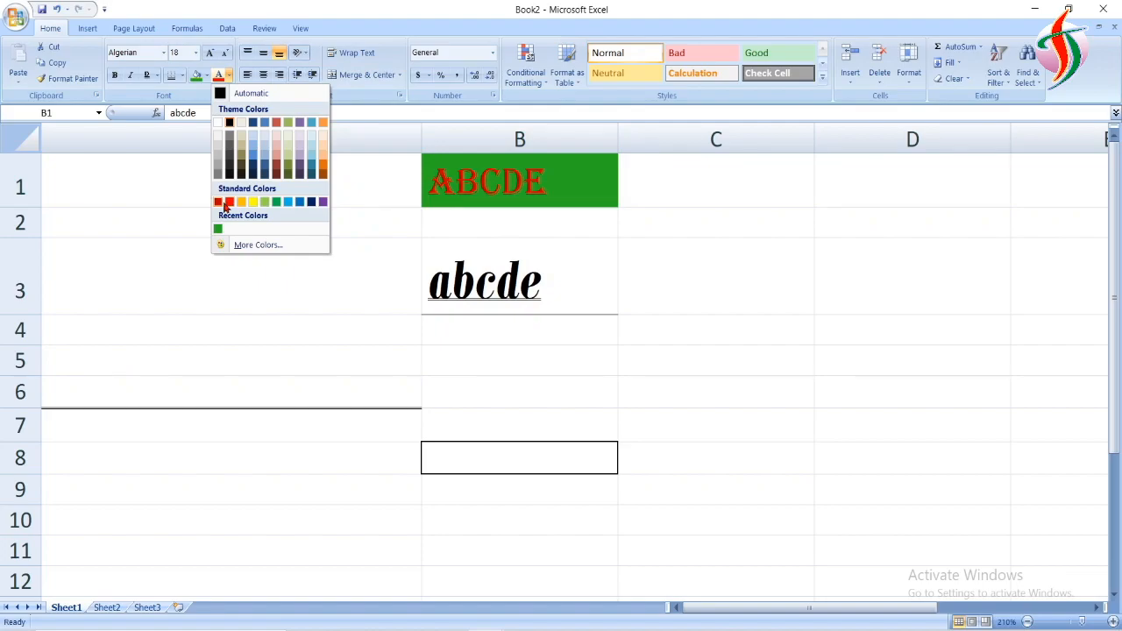
pyautogui.click(252, 157)
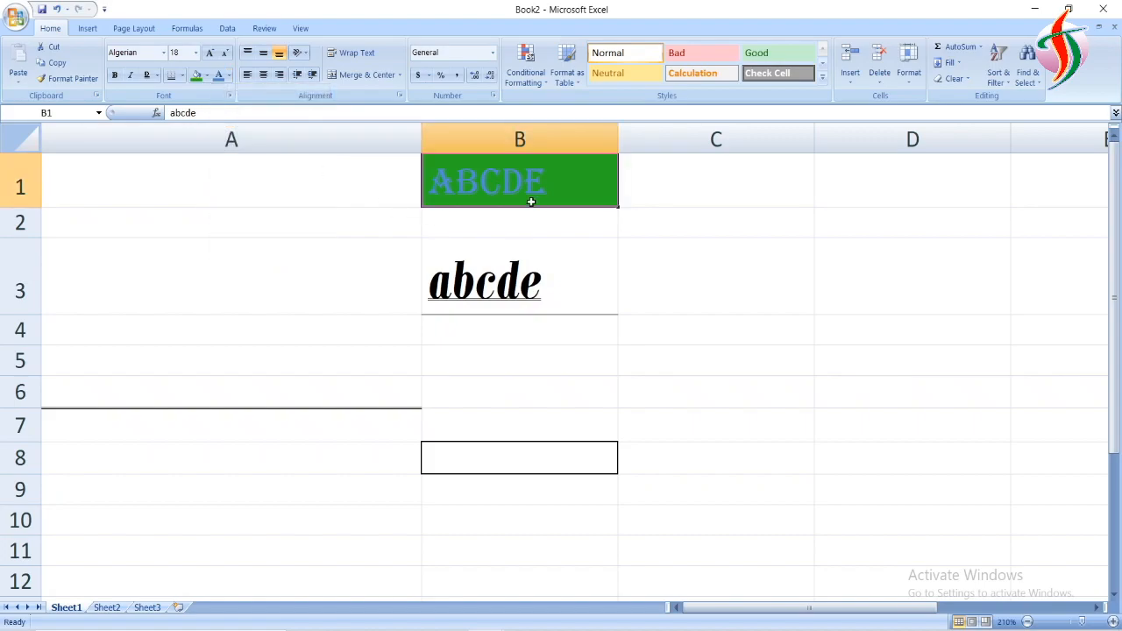
pyautogui.click(207, 77)
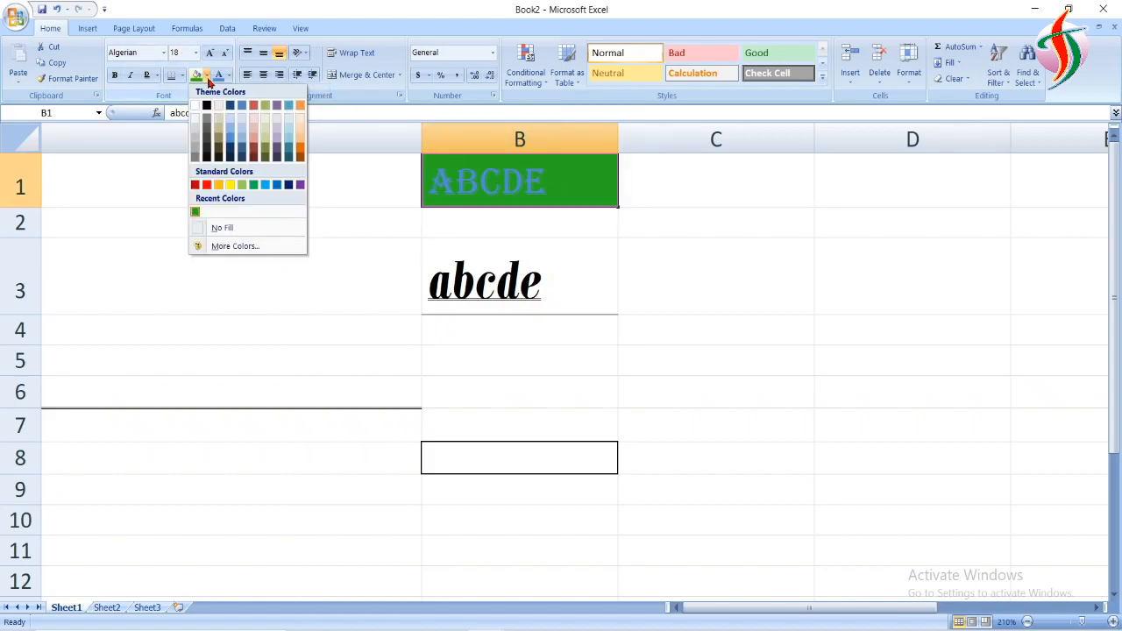
pyautogui.click(195, 120)
pyautogui.click(378, 233)
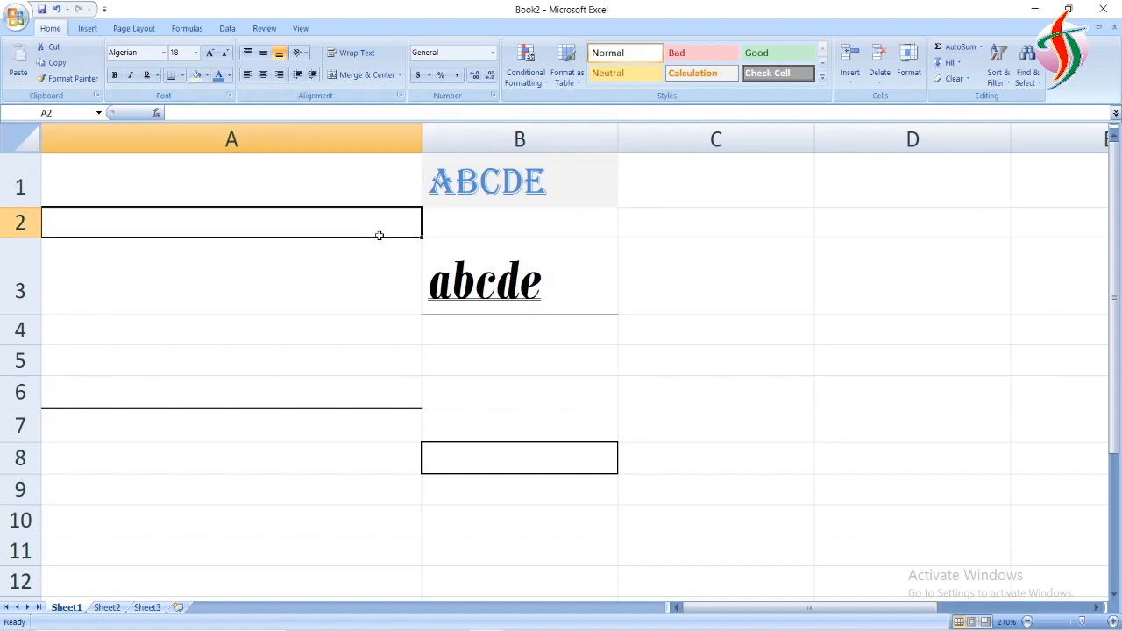
# Apply top alignment to cells C1 and B1, and increase the height of row 1
pyautogui.click(635, 203)
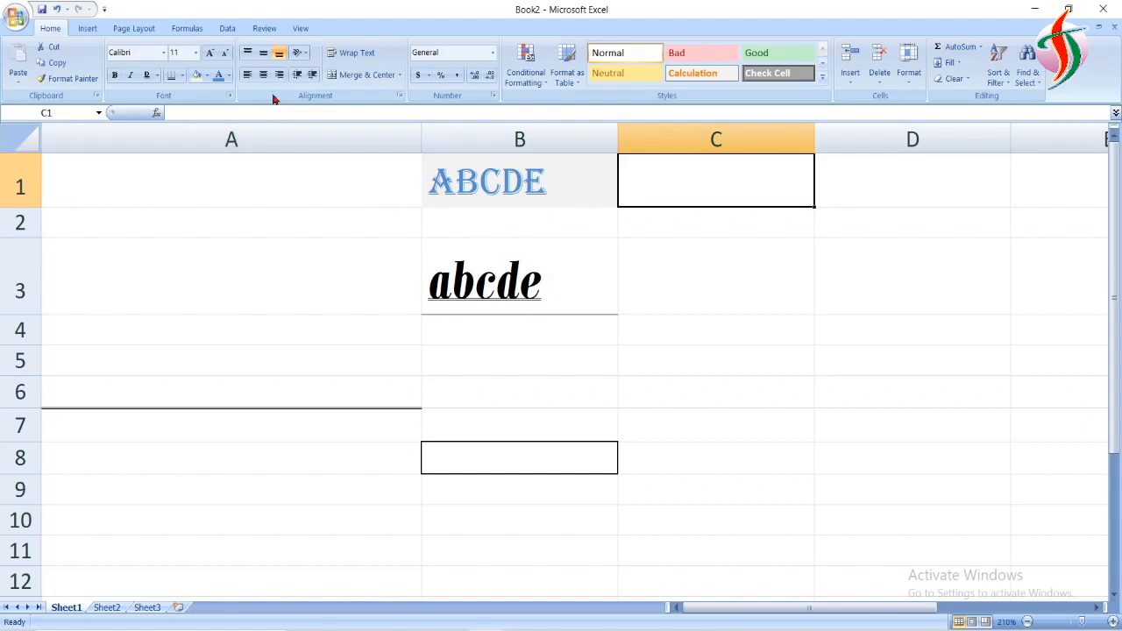
pyautogui.click(248, 54)
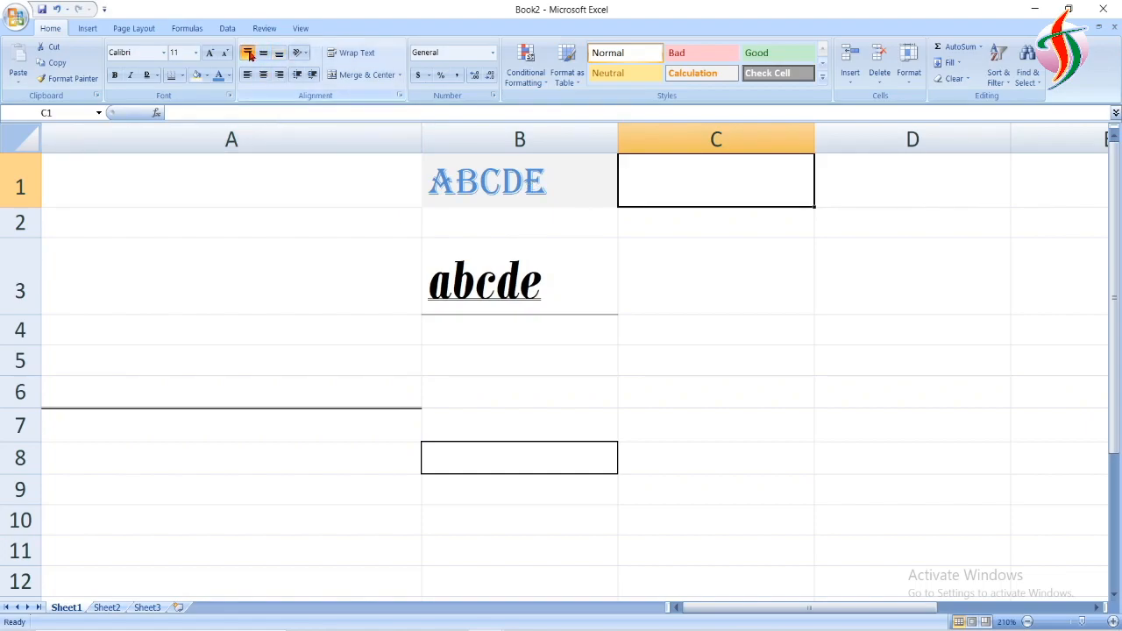
pyautogui.click(547, 192)
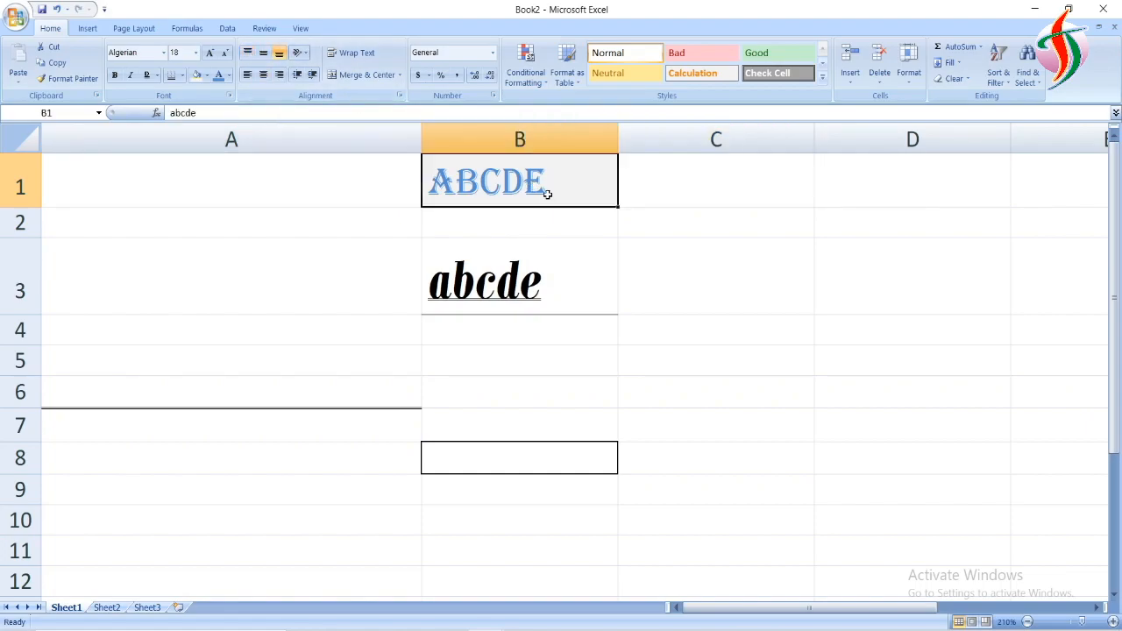
pyautogui.click(250, 54)
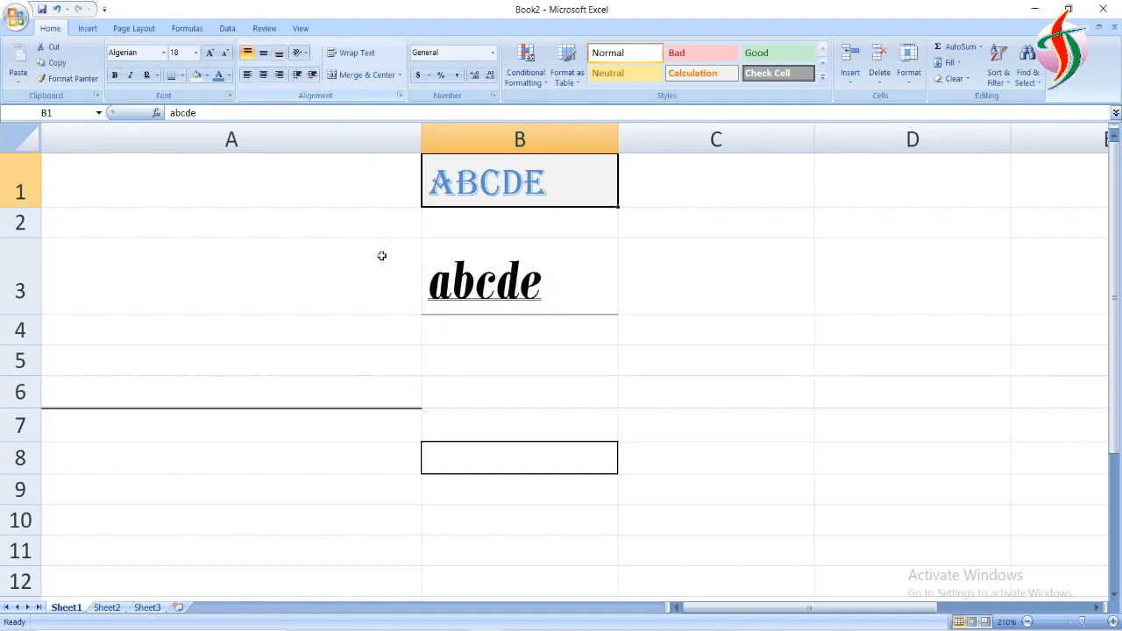
pyautogui.moveTo(31, 208); pyautogui.dragTo(43, 254)
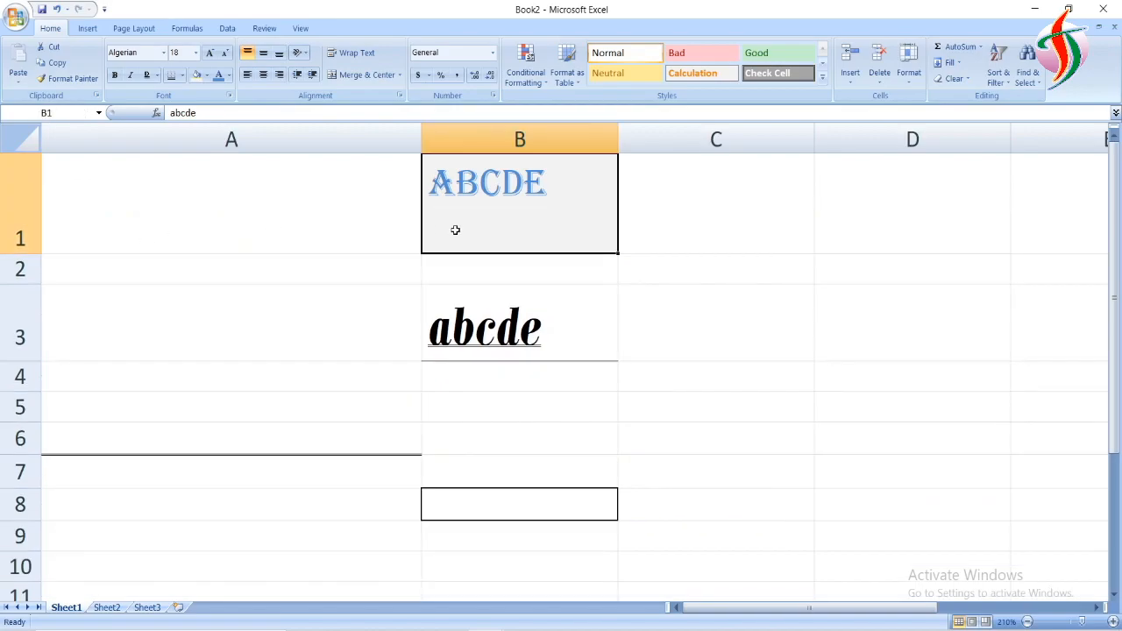
# Try middle, bottom, left, center and right alignments on the text in B1, ending with bottom-right alignment
pyautogui.click(265, 54)
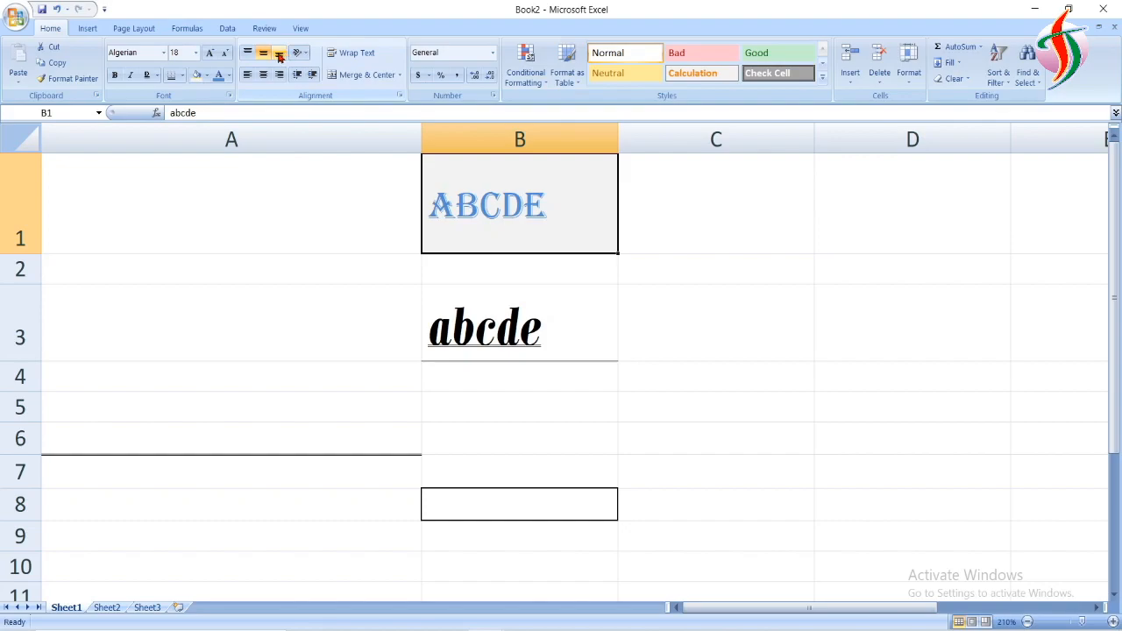
pyautogui.click(279, 53)
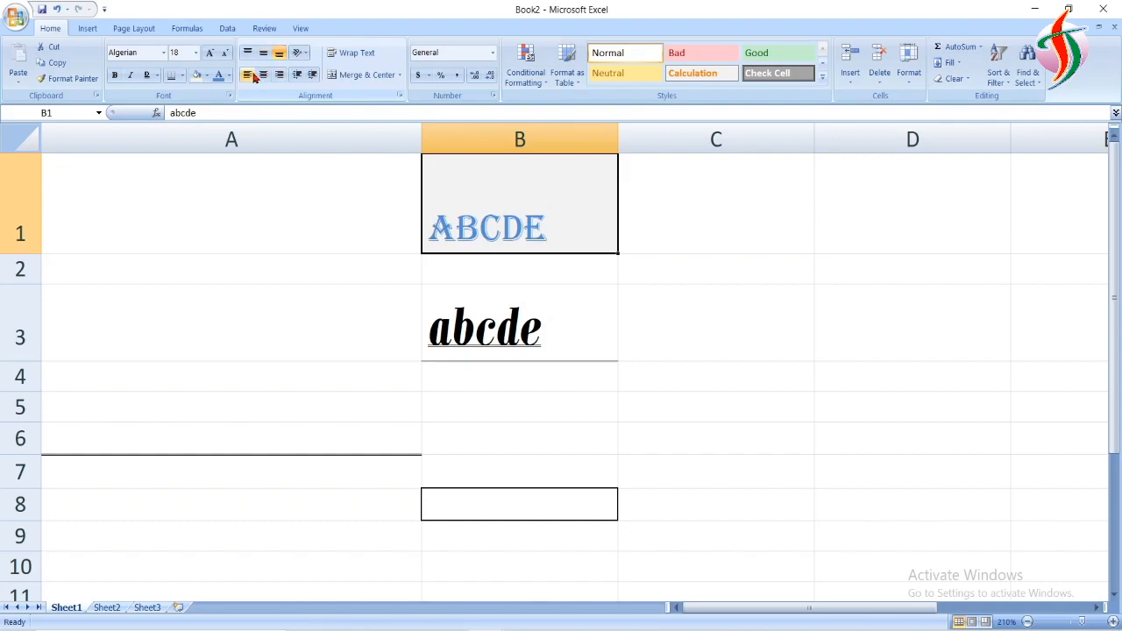
pyautogui.click(250, 78)
pyautogui.click(263, 76)
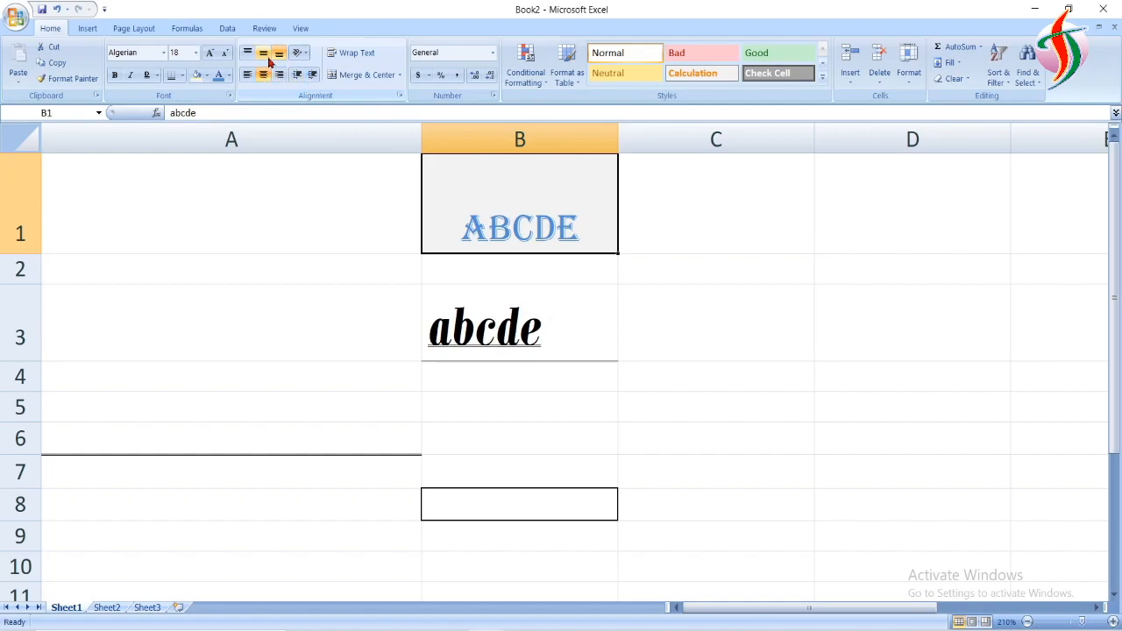
pyautogui.click(263, 54)
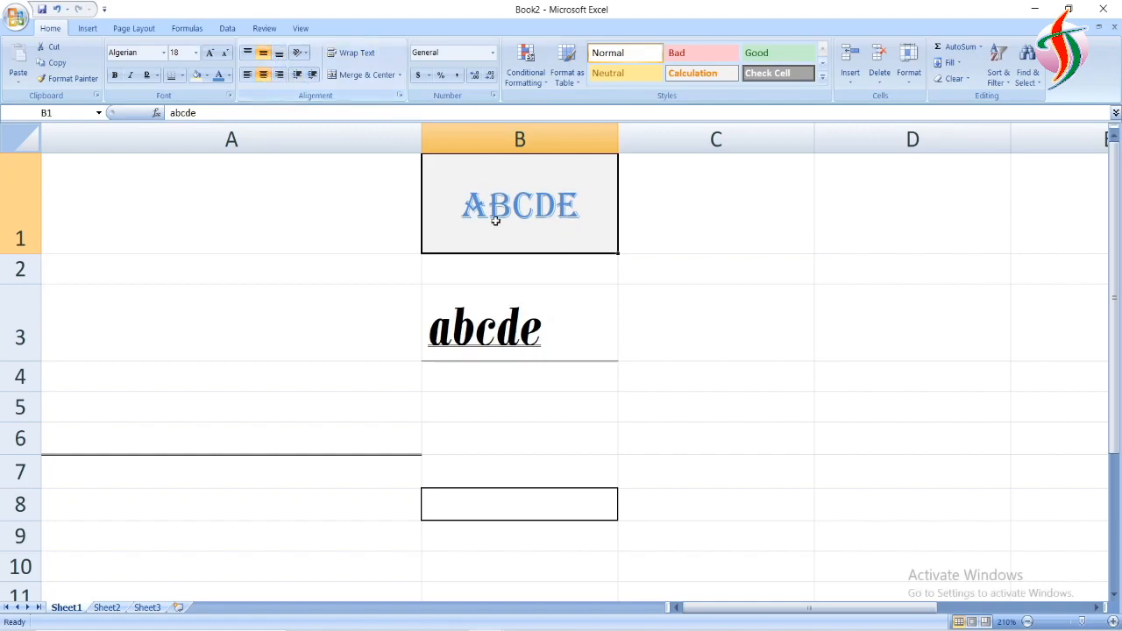
pyautogui.click(279, 75)
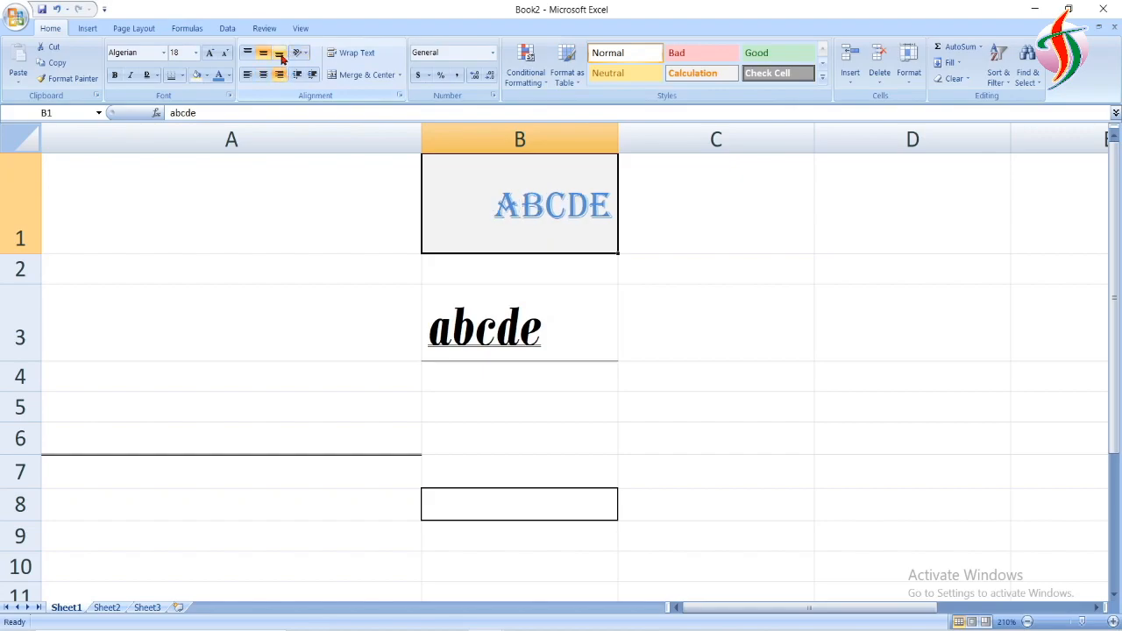
pyautogui.click(279, 55)
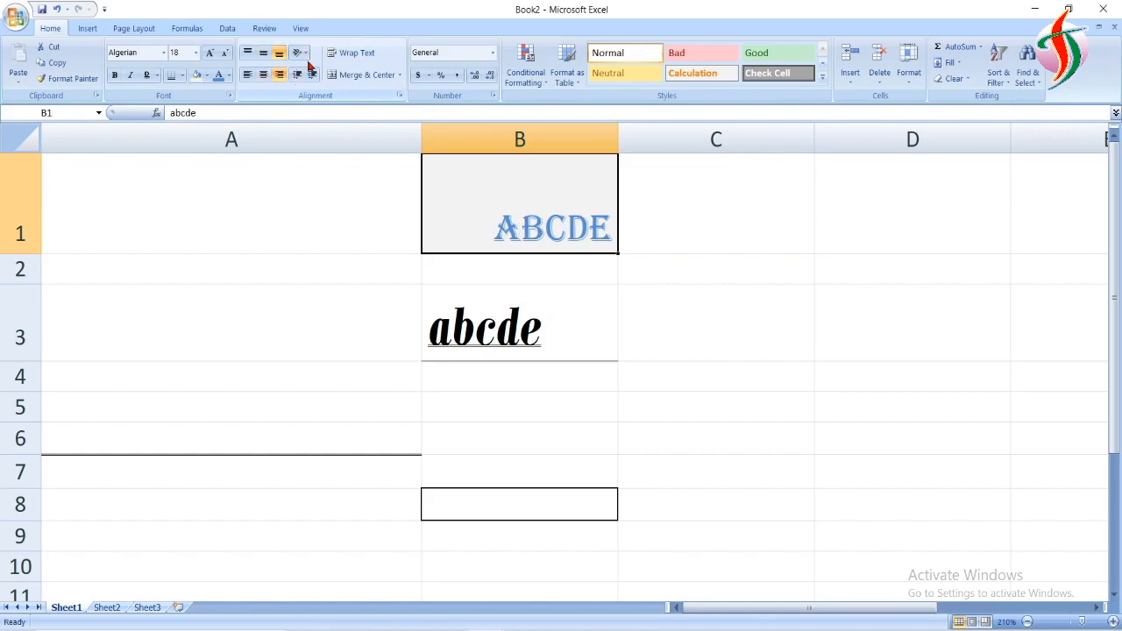
# Angle the text in B1 counterclockwise within a taller row 1, and center it vertically and horizontally
pyautogui.click(299, 54)
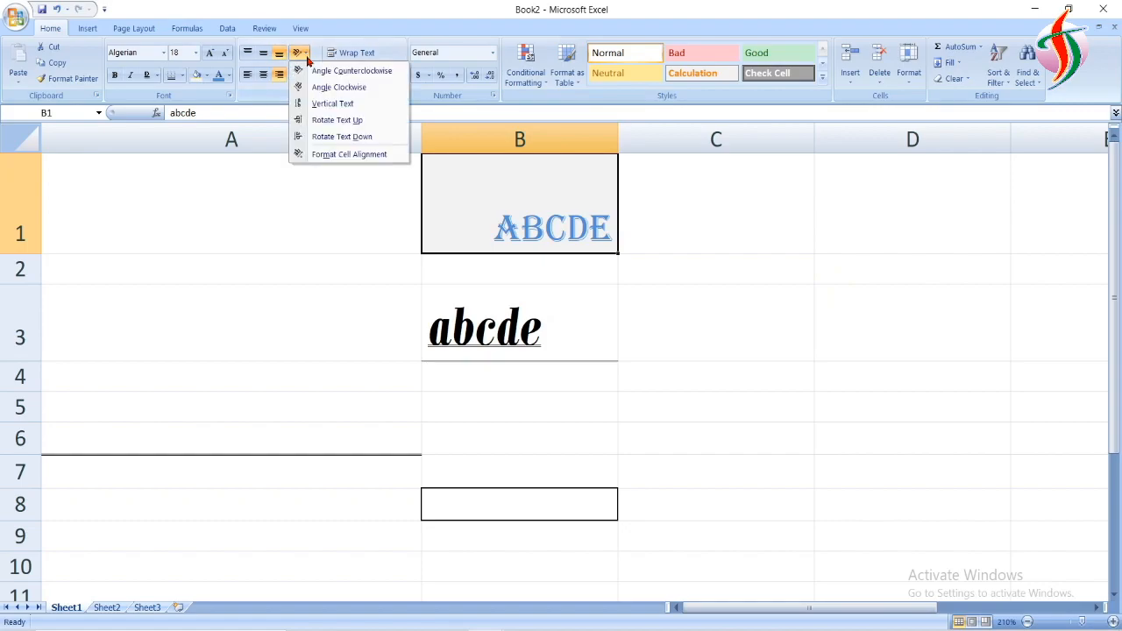
pyautogui.click(356, 77)
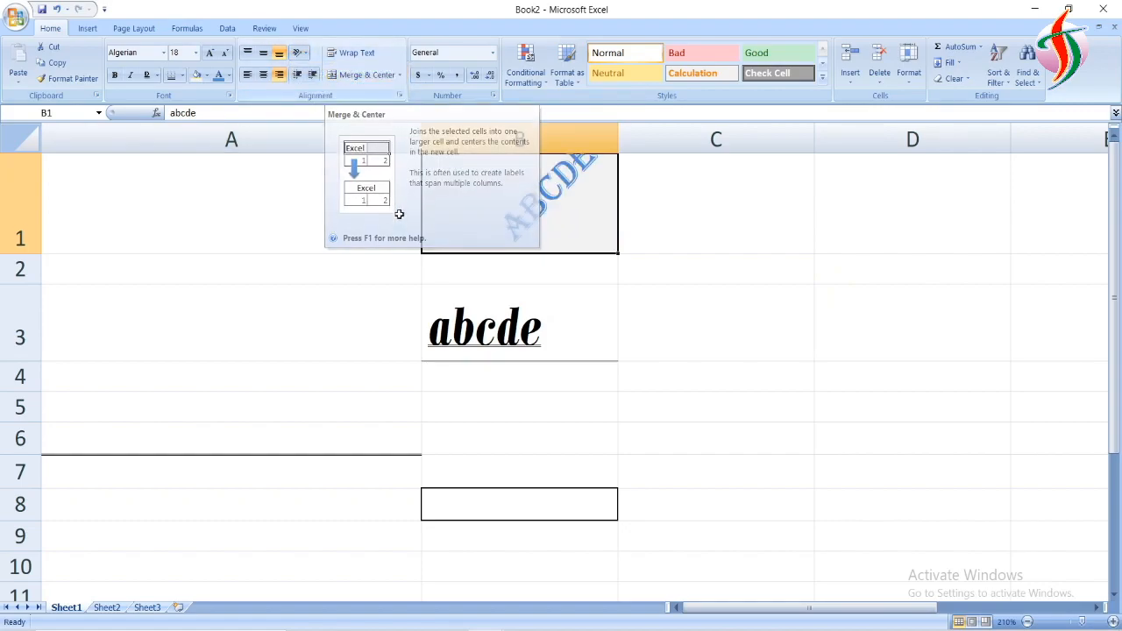
pyautogui.moveTo(34, 256); pyautogui.dragTo(35, 298)
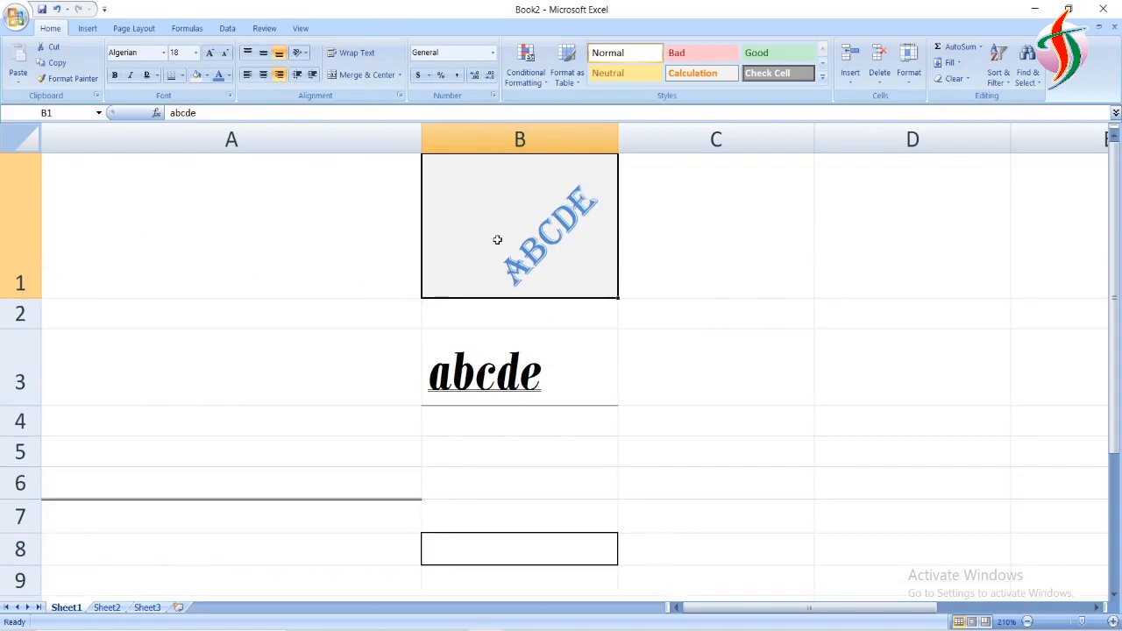
pyautogui.click(263, 56)
pyautogui.click(263, 76)
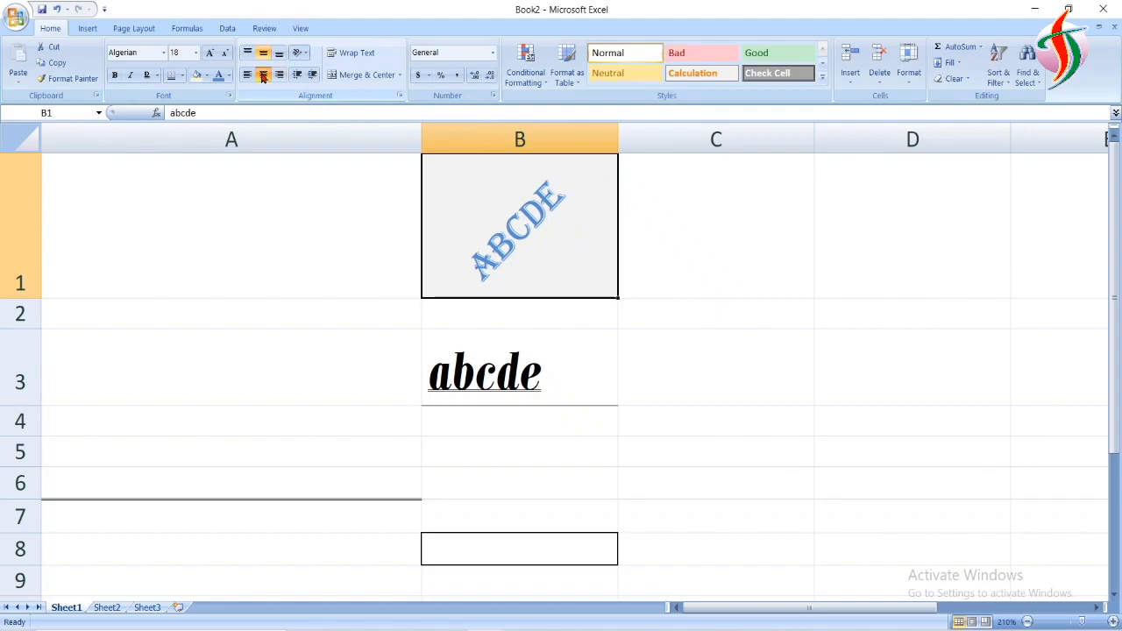
# Try the Angle Clockwise and Vertical Text orientations on B1, and enlarge row 1 to make room for the stacked letters
pyautogui.click(307, 54)
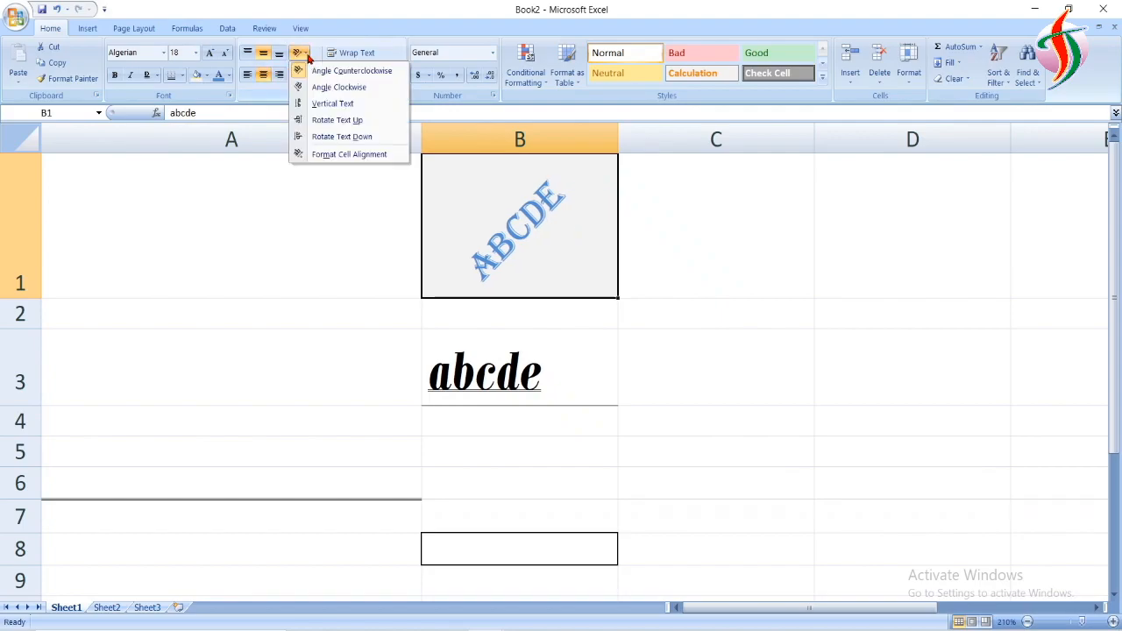
pyautogui.click(337, 88)
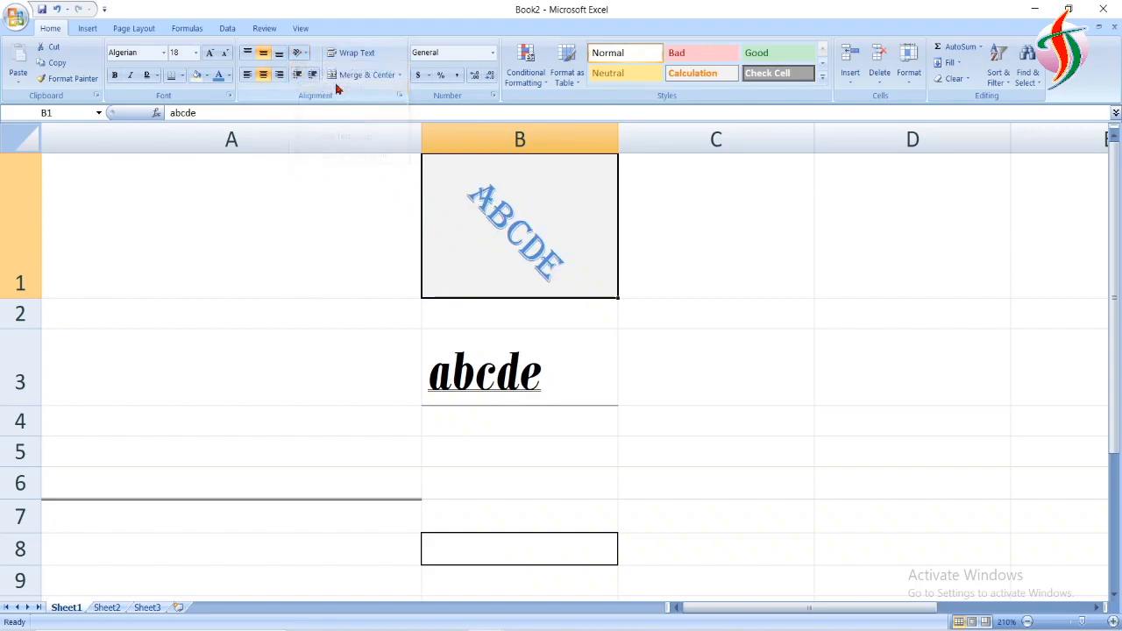
pyautogui.click(301, 54)
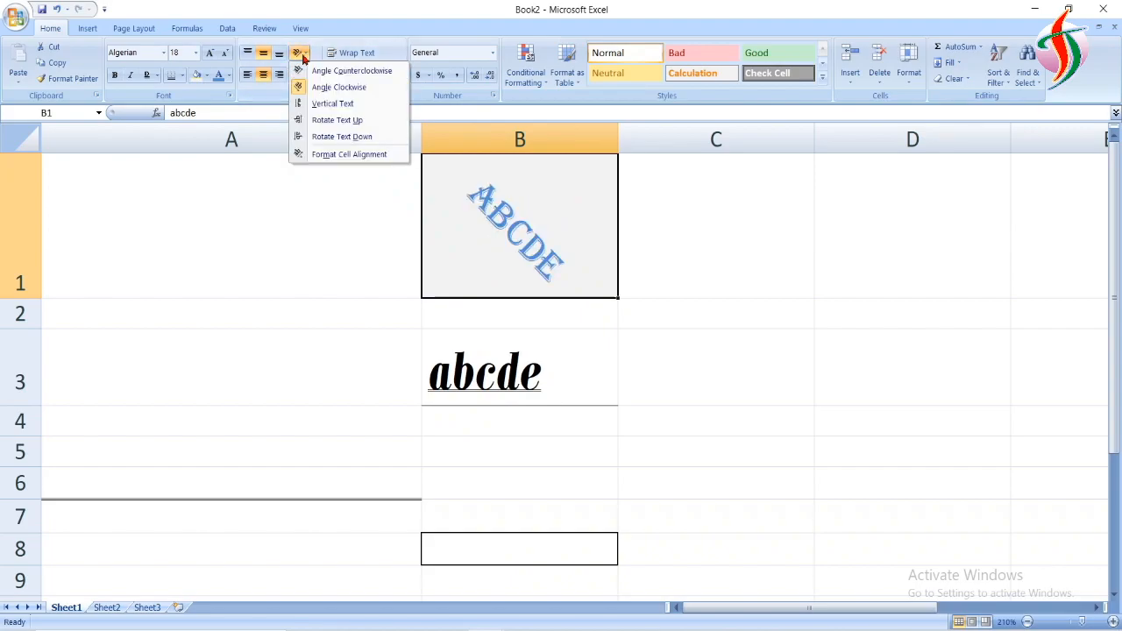
pyautogui.click(342, 106)
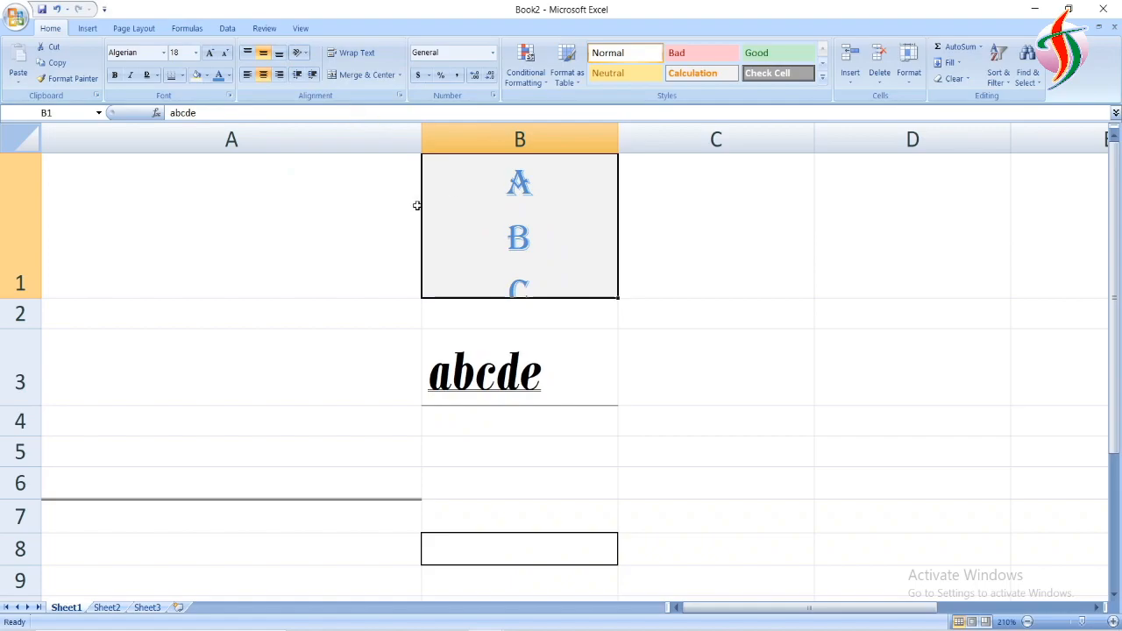
pyautogui.moveTo(37, 298); pyautogui.dragTo(29, 386)
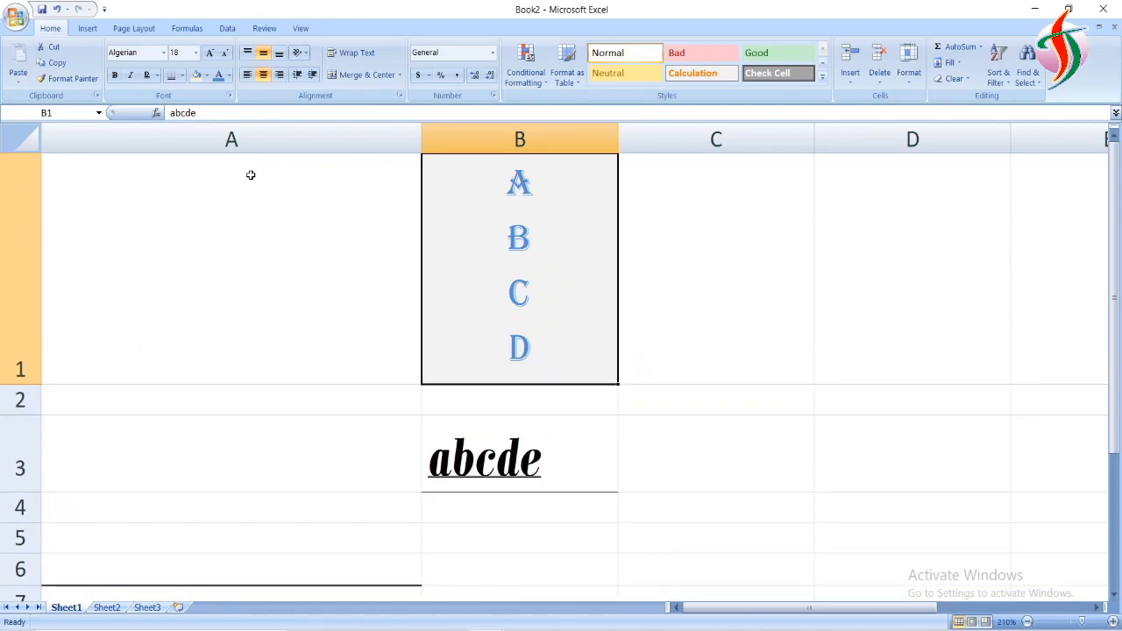
# Rotate the text in B1 up, and switch its orientation to Rotate Text Down
pyautogui.click(305, 53)
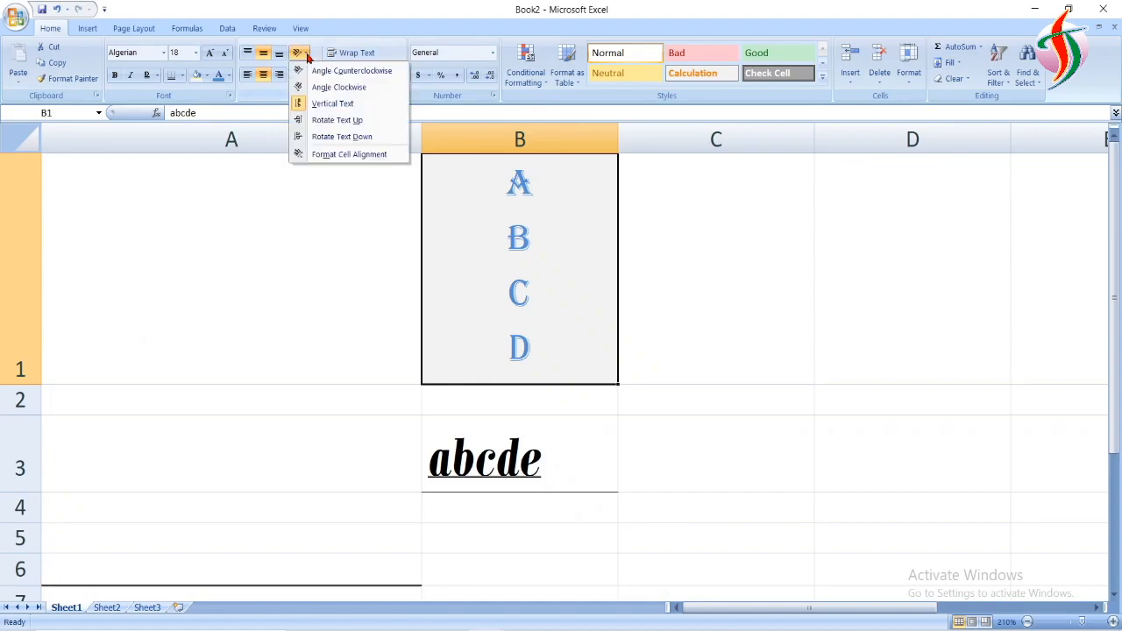
pyautogui.click(333, 122)
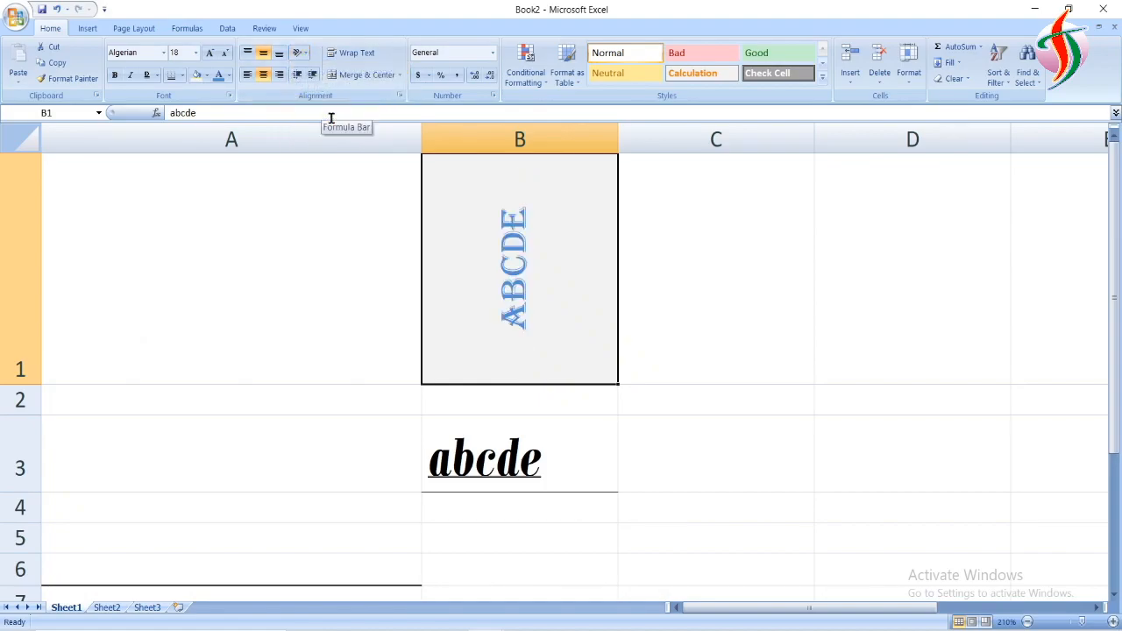
pyautogui.click(303, 56)
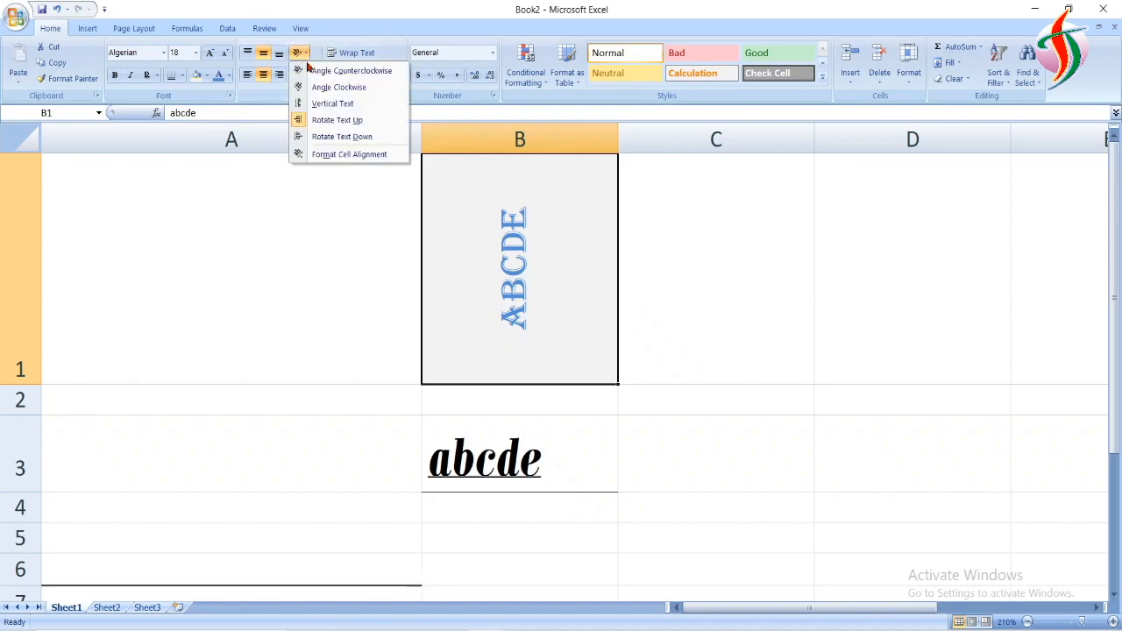
pyautogui.click(333, 137)
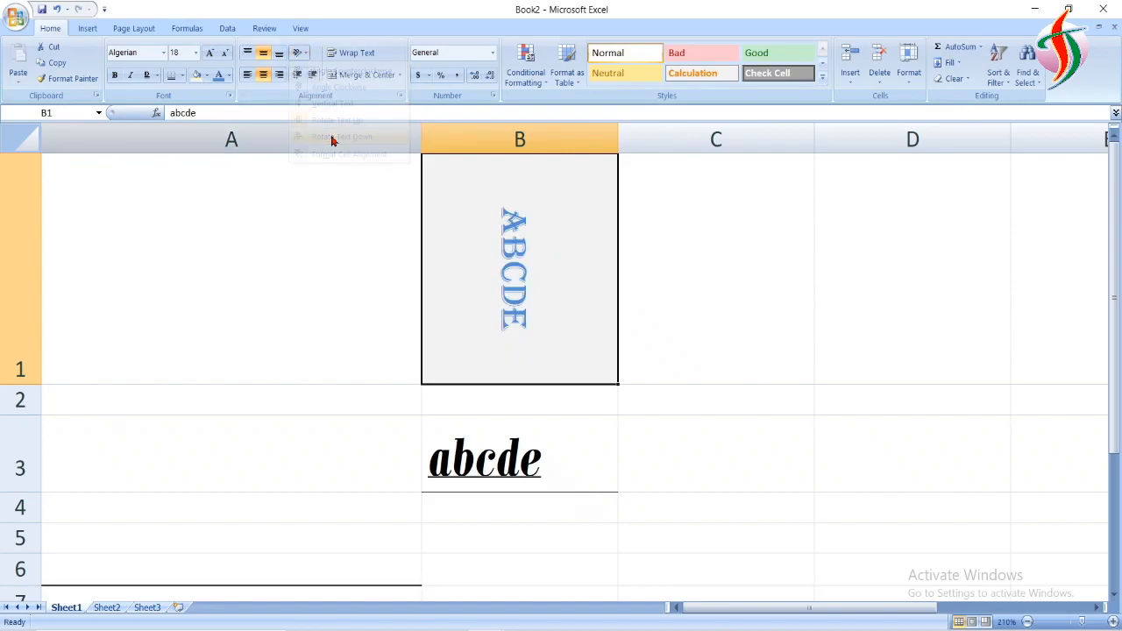
# Open the Format Cells alignment settings for B1 and view the horizontal alignment options, keeping the dialog clear of the cell
pyautogui.click(305, 56)
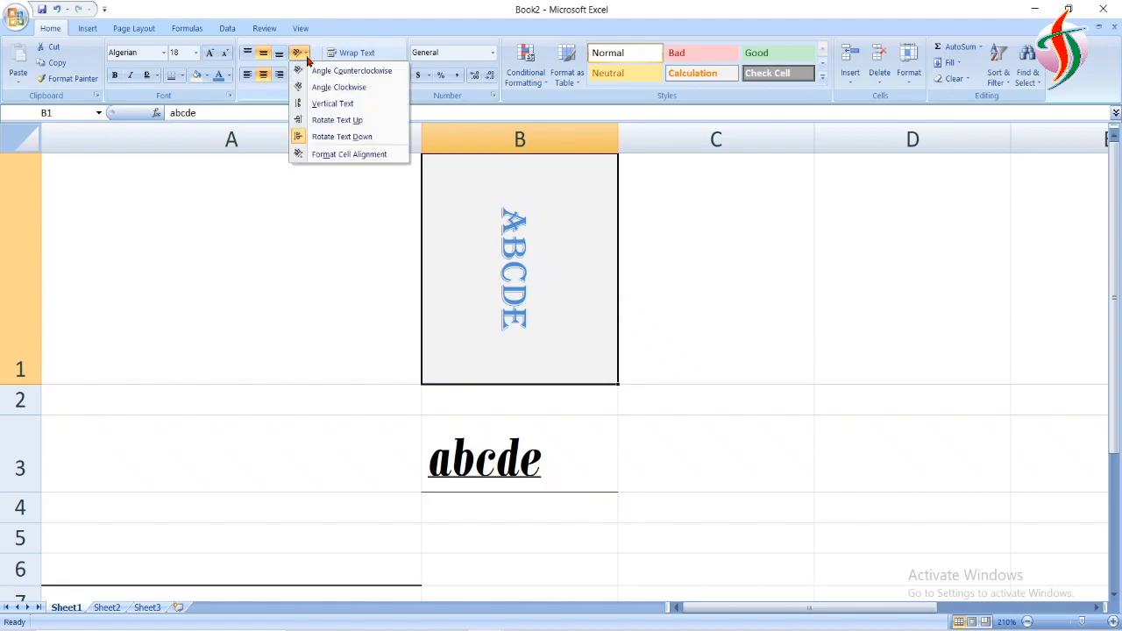
pyautogui.click(347, 155)
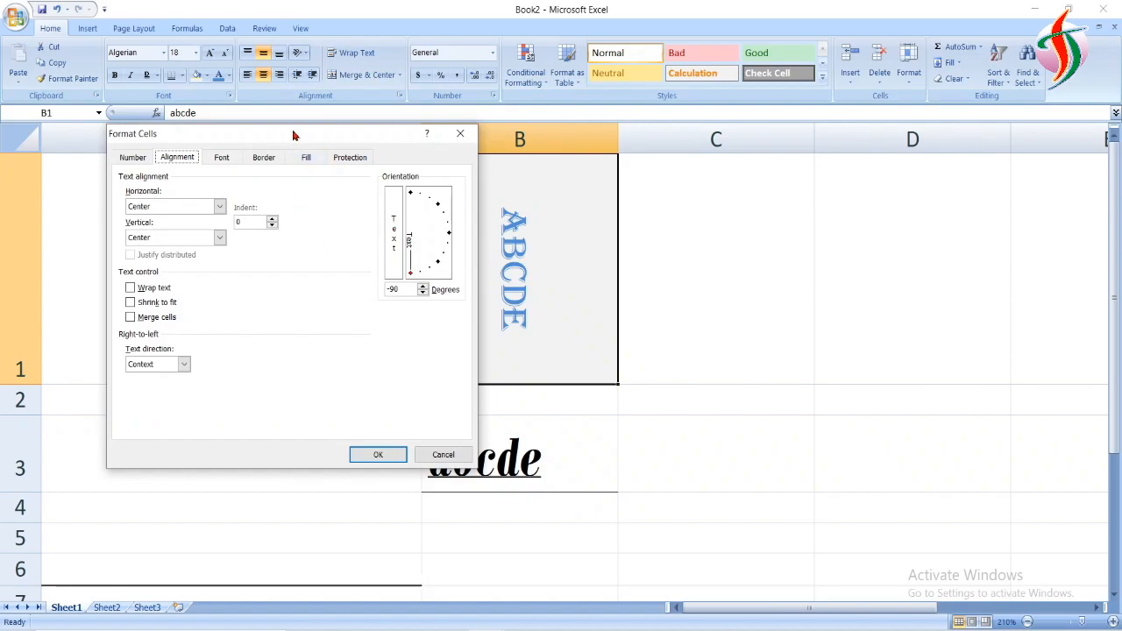
pyautogui.moveTo(294, 134); pyautogui.dragTo(309, 124)
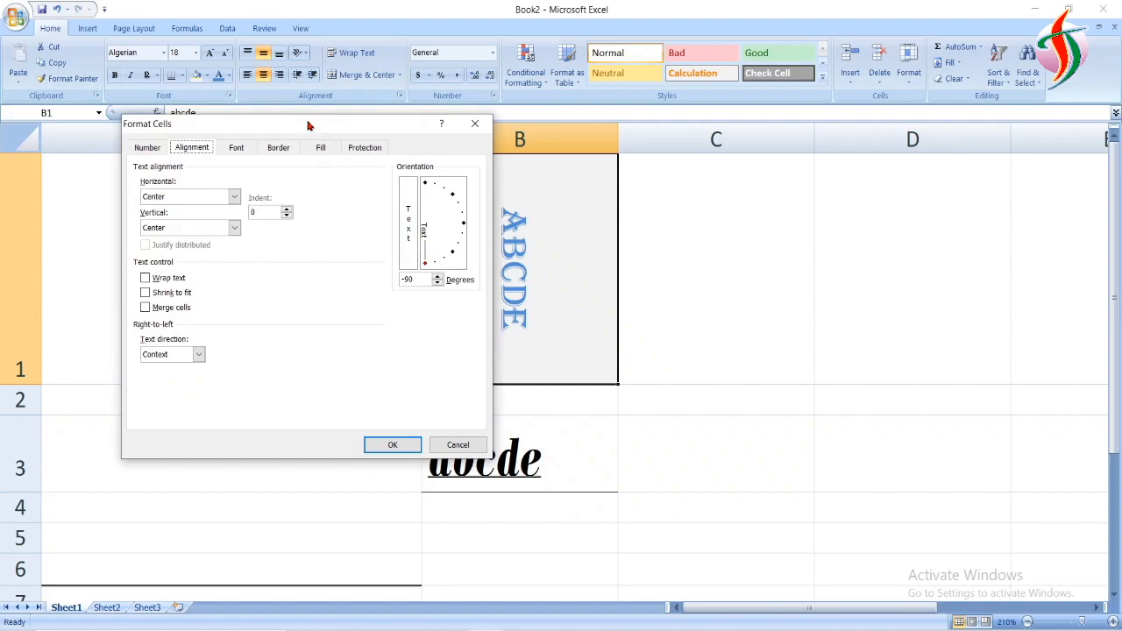
pyautogui.click(234, 198)
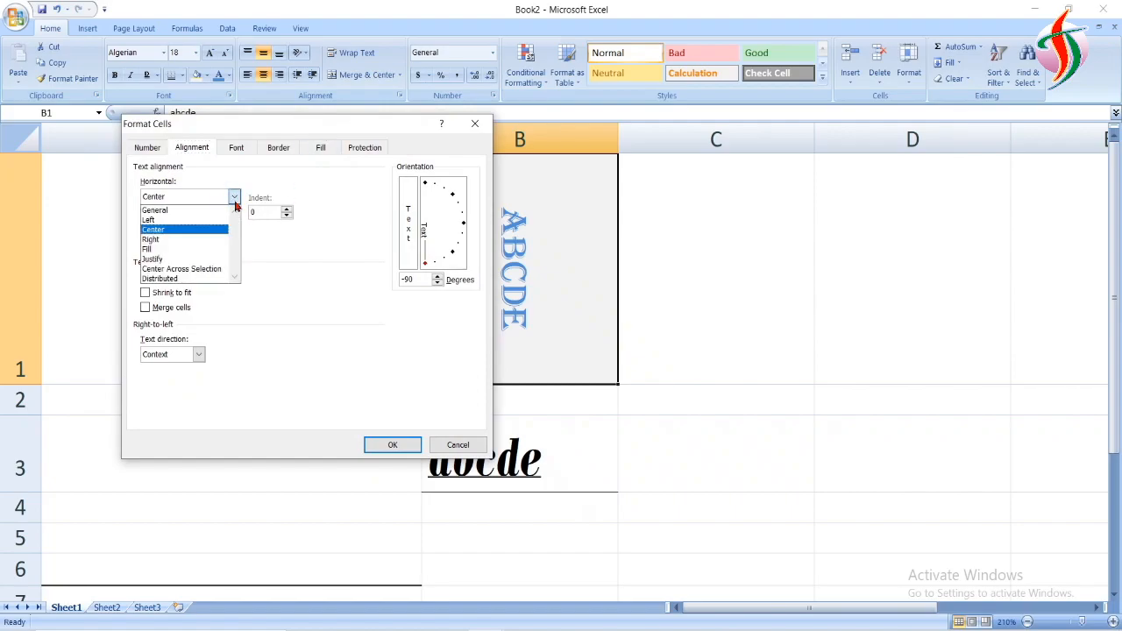
pyautogui.click(399, 133)
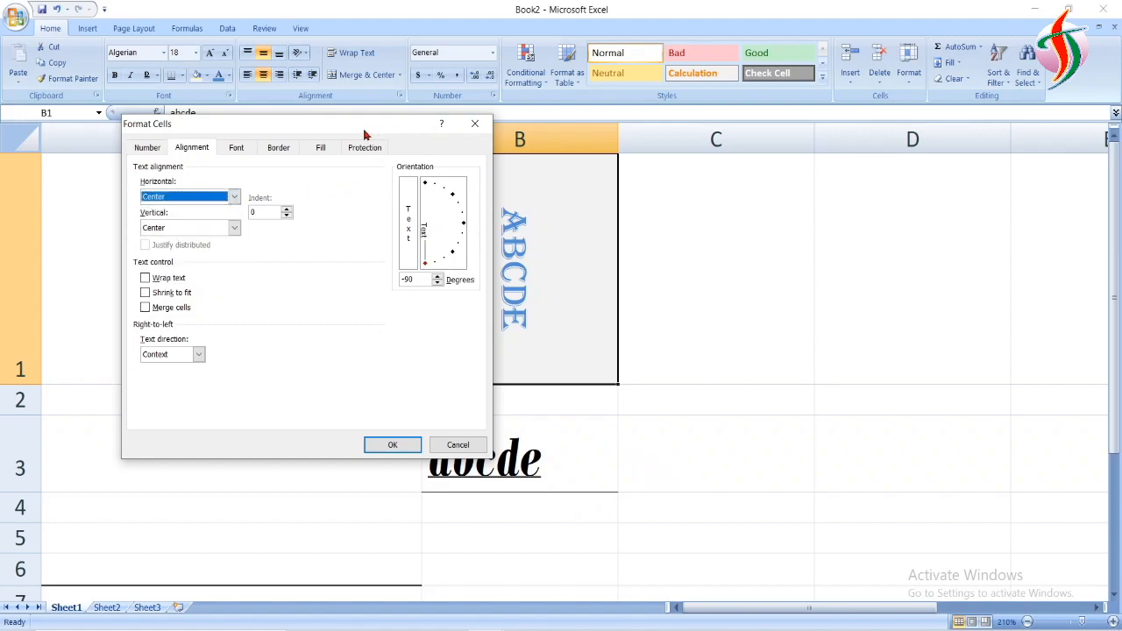
pyautogui.moveTo(400, 138); pyautogui.dragTo(916, 132)
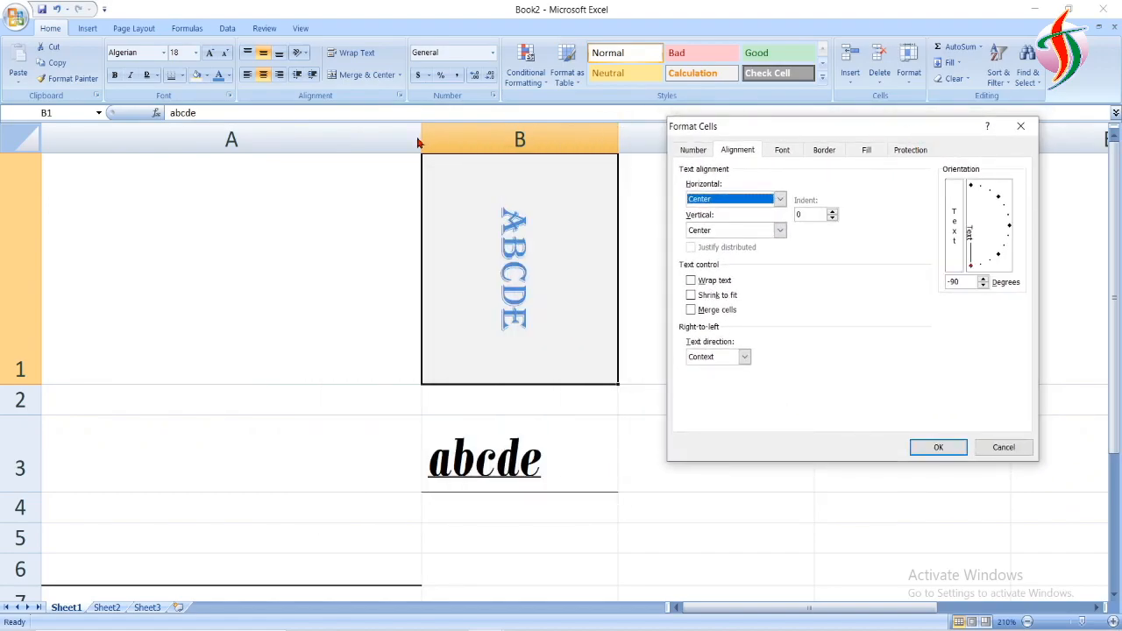
# Try orientation angles for the text in B1, raising the degrees gradually from -90 and ending at -15
pyautogui.click(984, 279)
pyautogui.click(984, 279)
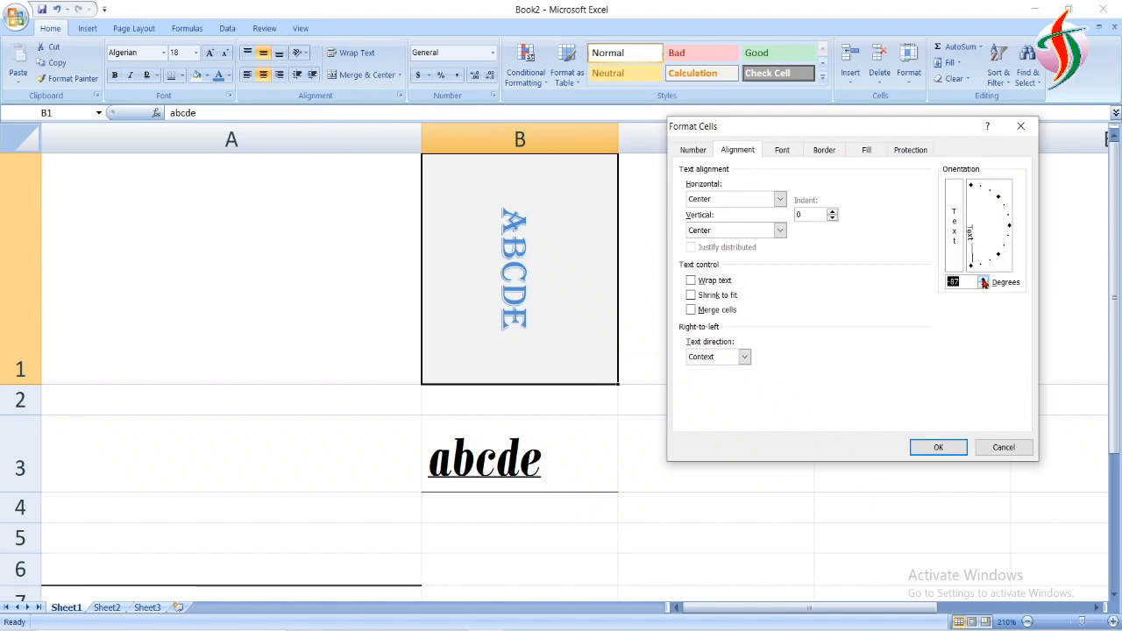
pyautogui.click(983, 279)
pyautogui.click(984, 279)
pyautogui.click(1000, 256)
pyautogui.click(1009, 236)
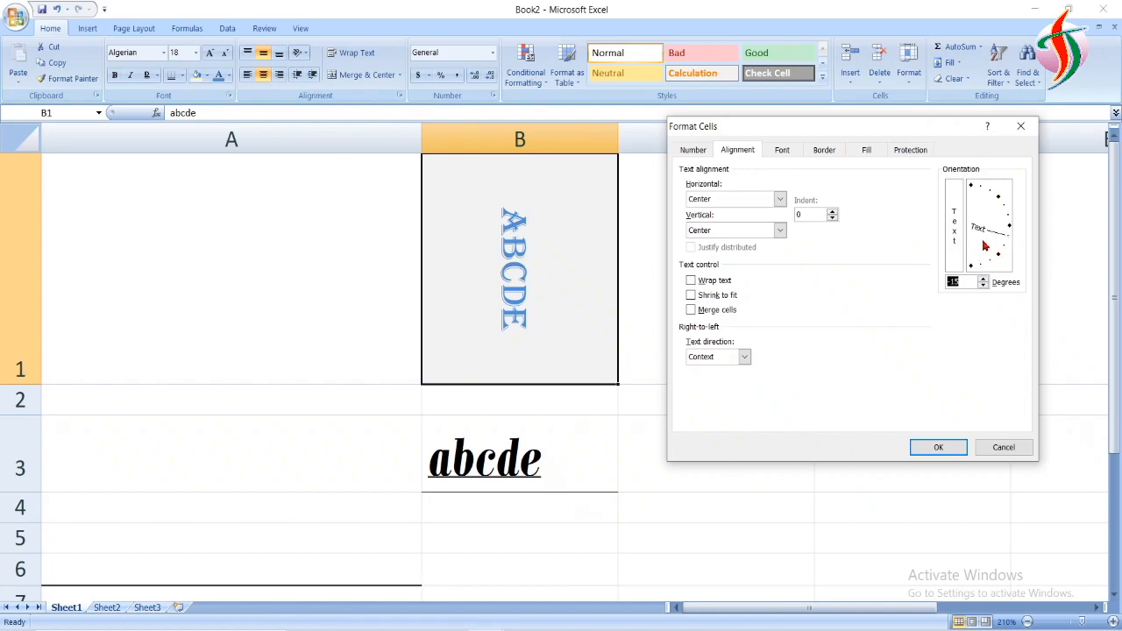
# Try a 0-degree orientation for the text in B1, and set the angle to 45 degrees
pyautogui.moveTo(907, 132); pyautogui.dragTo(417, 152)
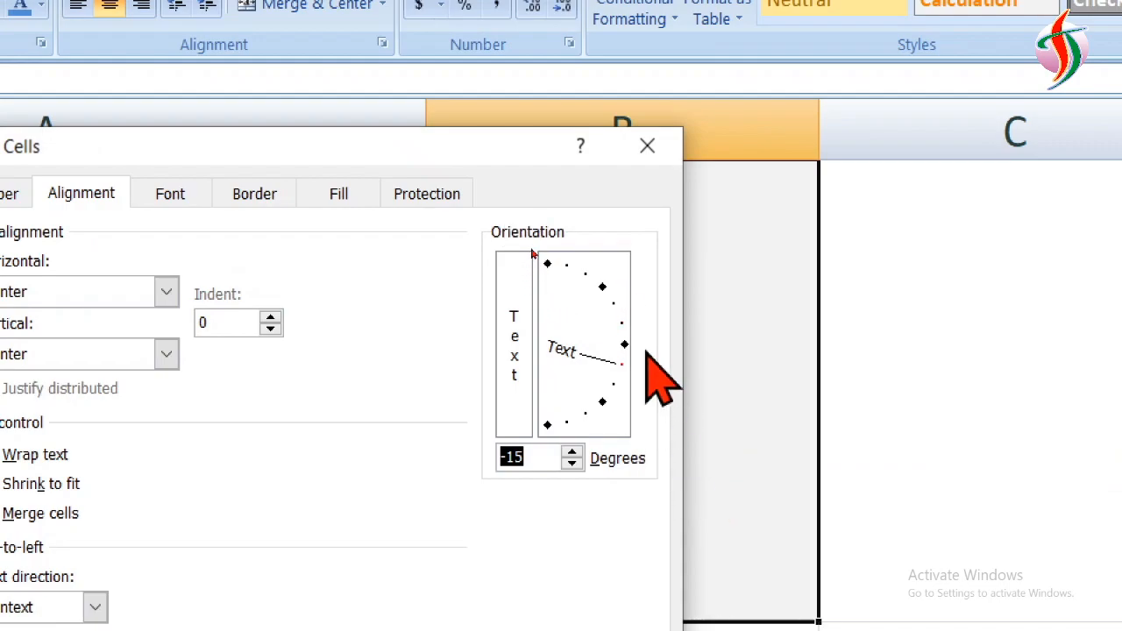
pyautogui.click(625, 345)
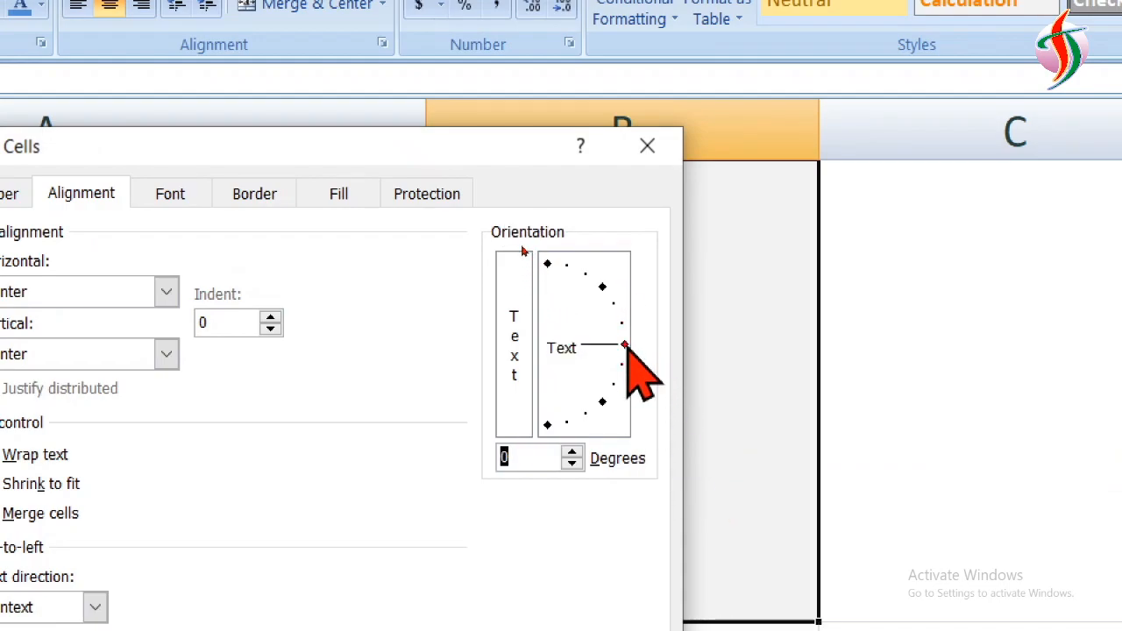
pyautogui.click(601, 288)
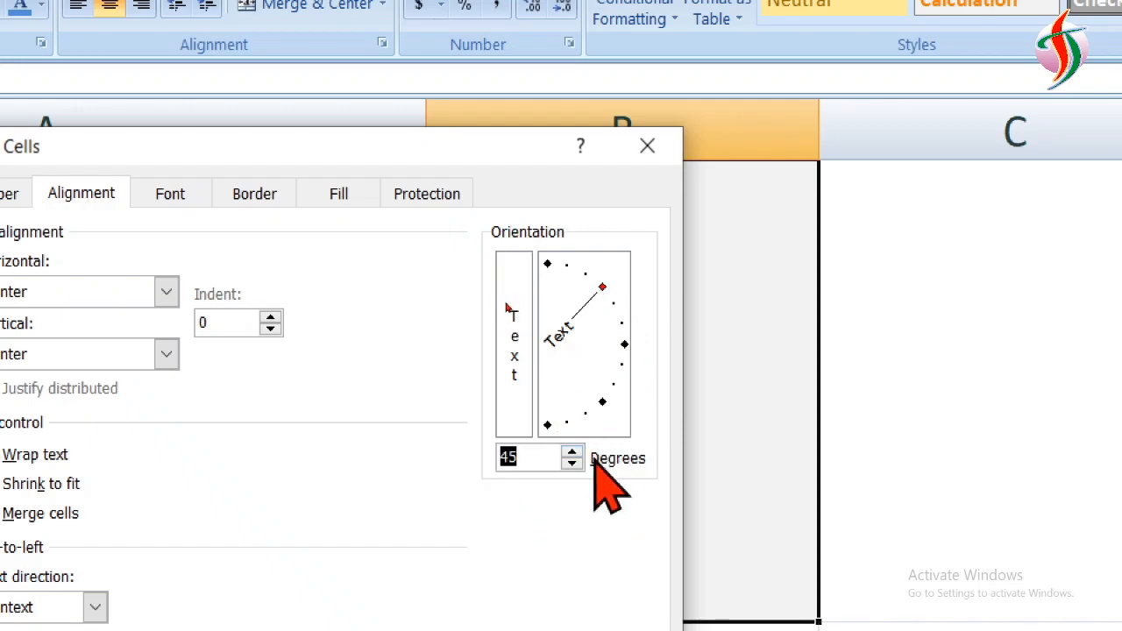
# Try the Left-to-Right text direction, and apply Right-to-Left along with the other alignment settings to B1
pyautogui.moveTo(282, 140); pyautogui.dragTo(417, 119)
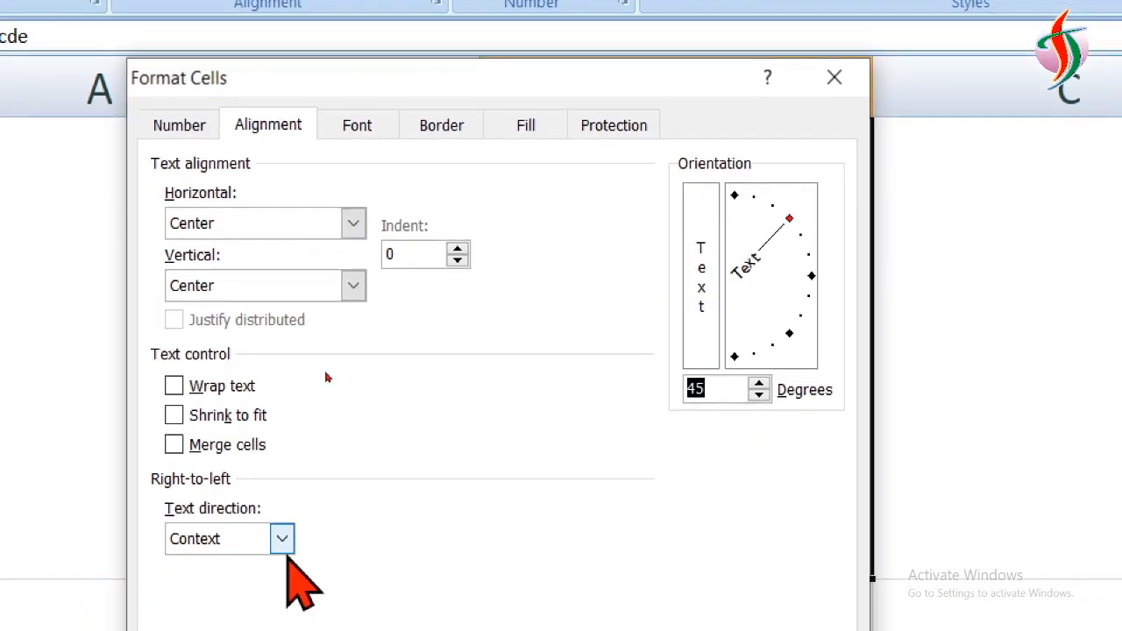
pyautogui.click(282, 539)
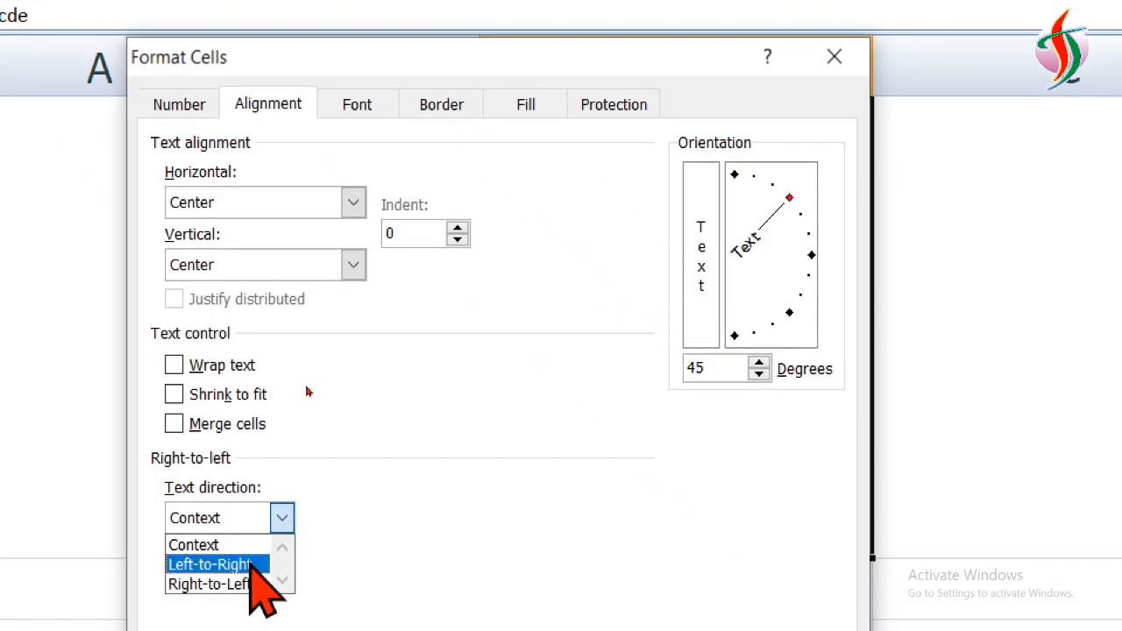
pyautogui.click(252, 565)
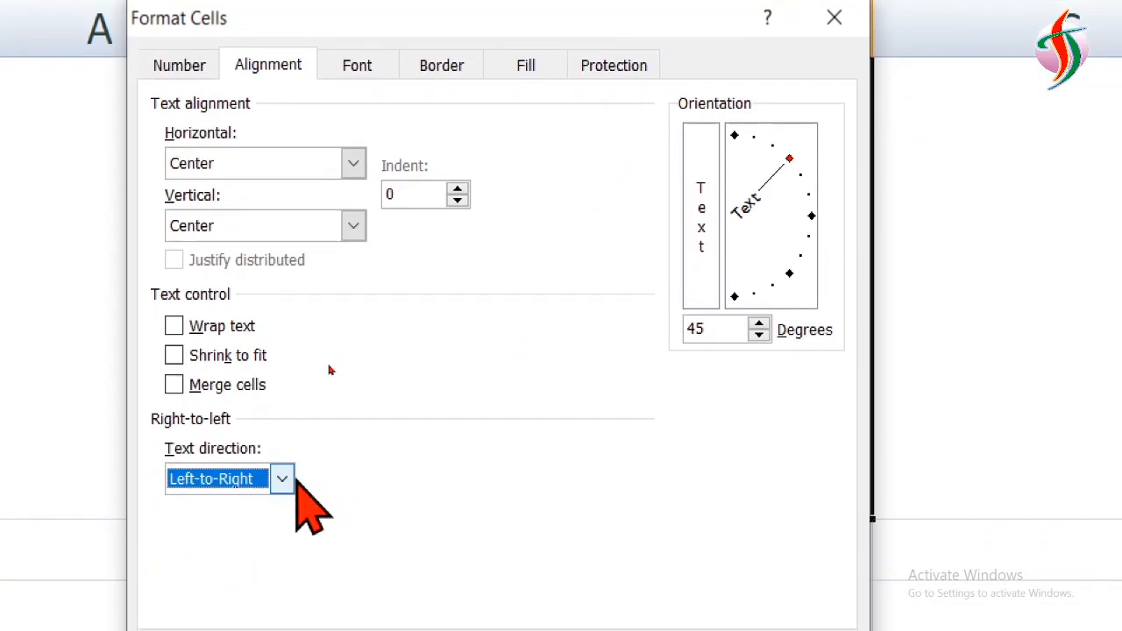
pyautogui.click(282, 543)
pyautogui.click(235, 545)
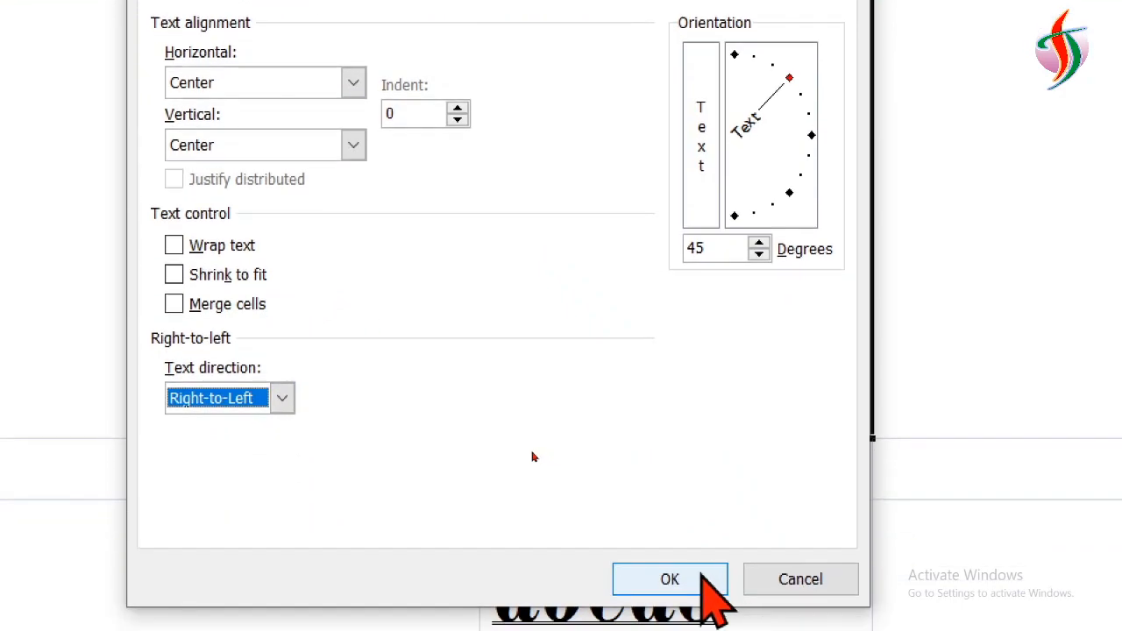
pyautogui.click(692, 597)
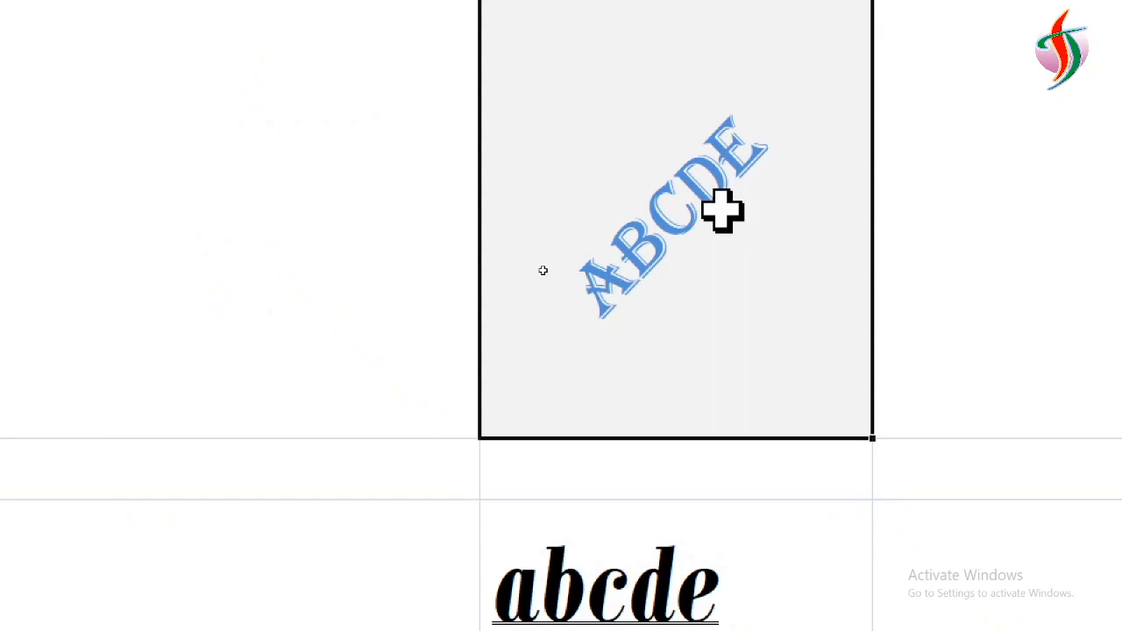
# Try Decrease Indent on the empty cell A1 and on the angled text in B1
pyautogui.press('alt')
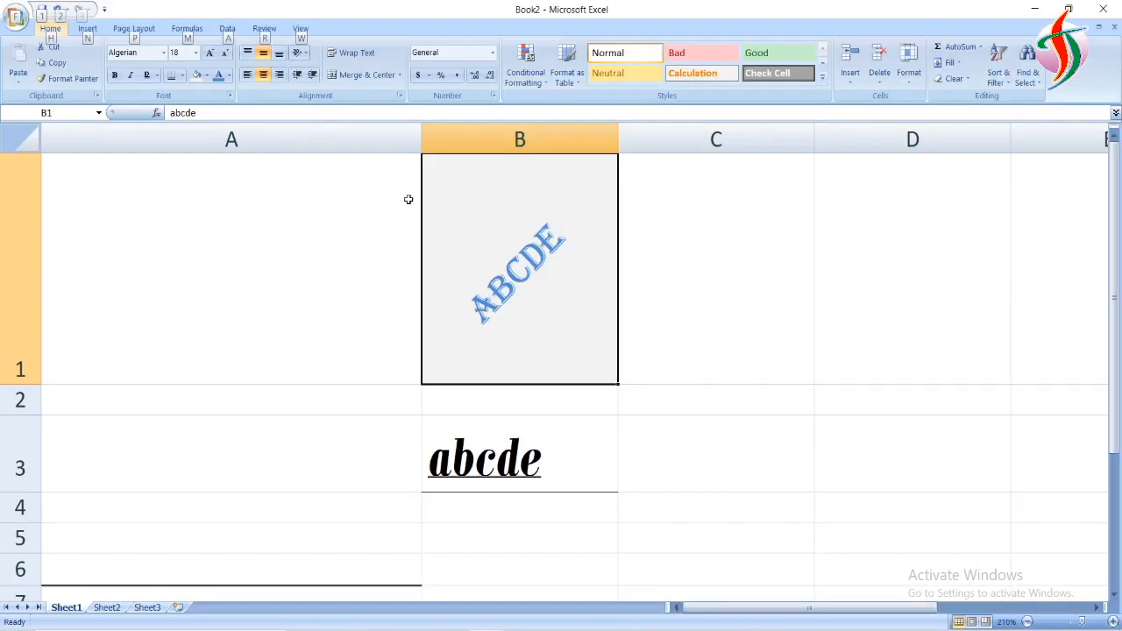
pyautogui.click(371, 218)
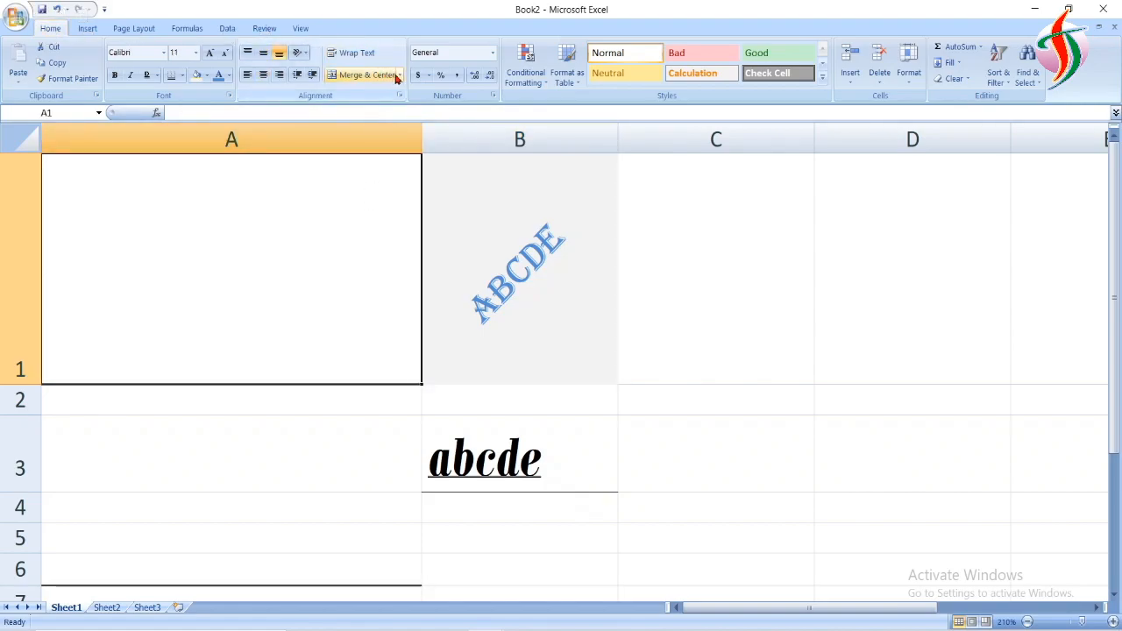
pyautogui.click(299, 77)
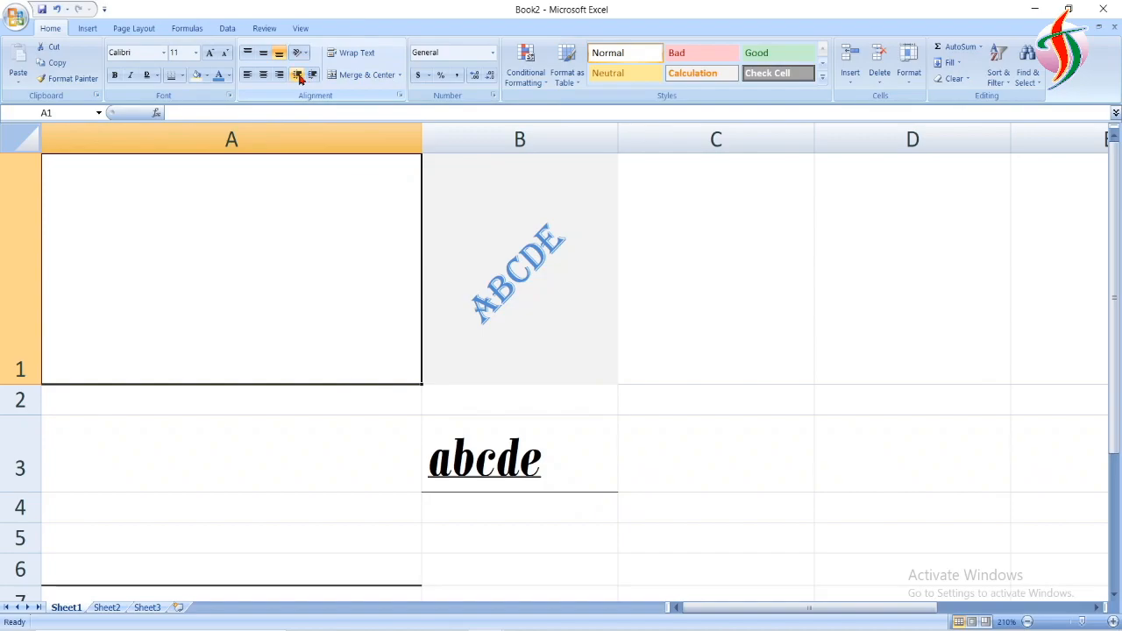
pyautogui.click(429, 205)
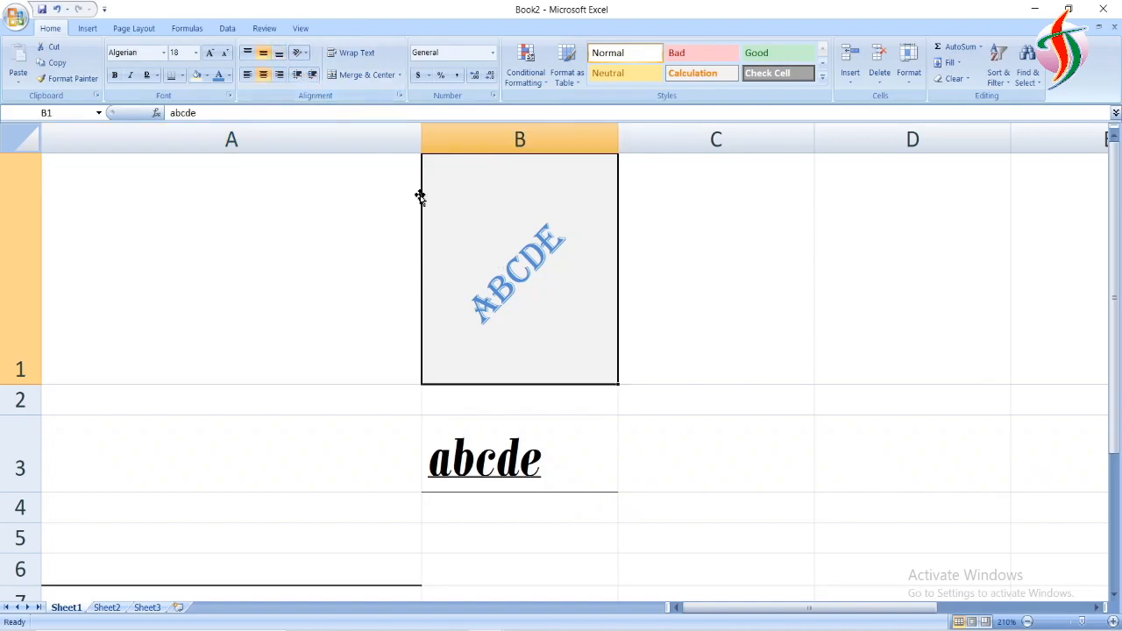
pyautogui.click(298, 77)
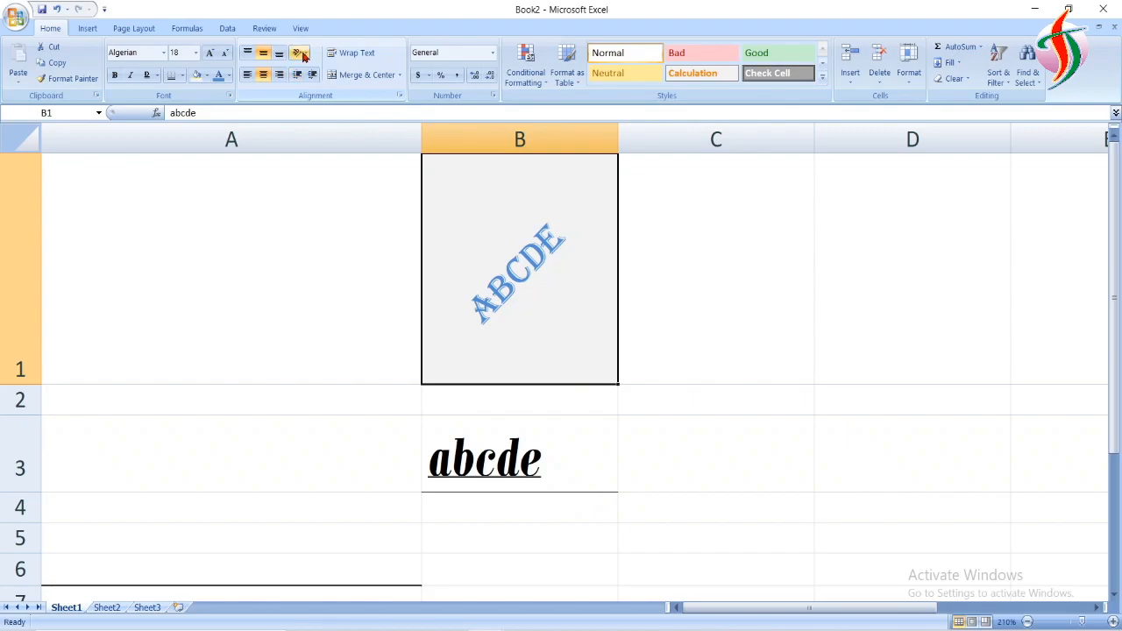
# Turn off the Angle Counterclockwise orientation on B1, and apply Decrease Indent to its horizontal text
pyautogui.click(299, 53)
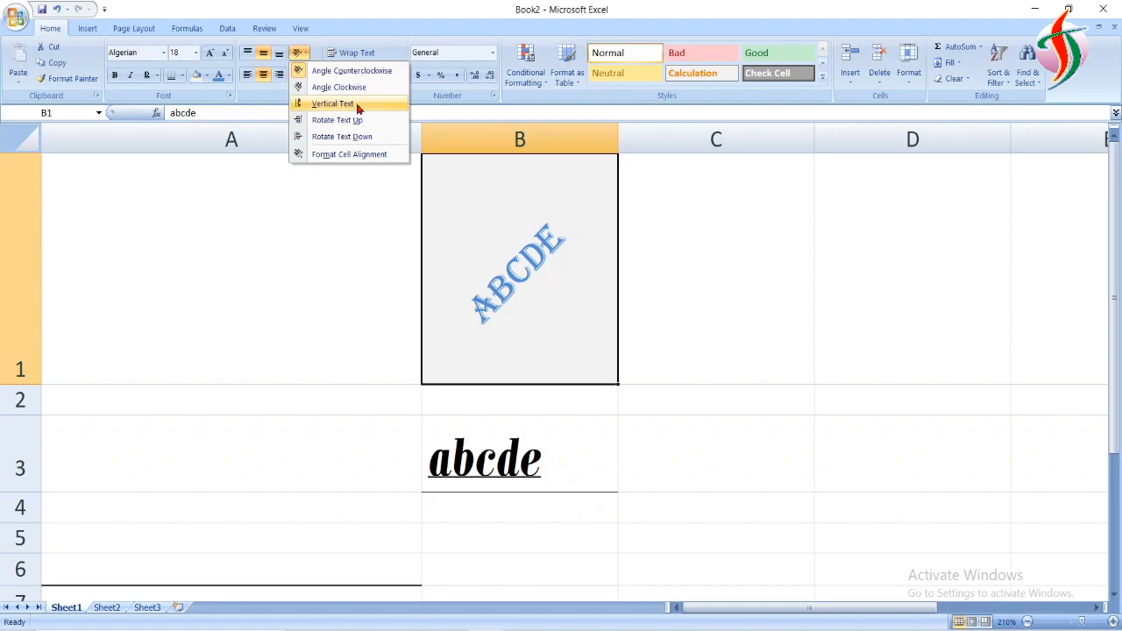
pyautogui.click(363, 74)
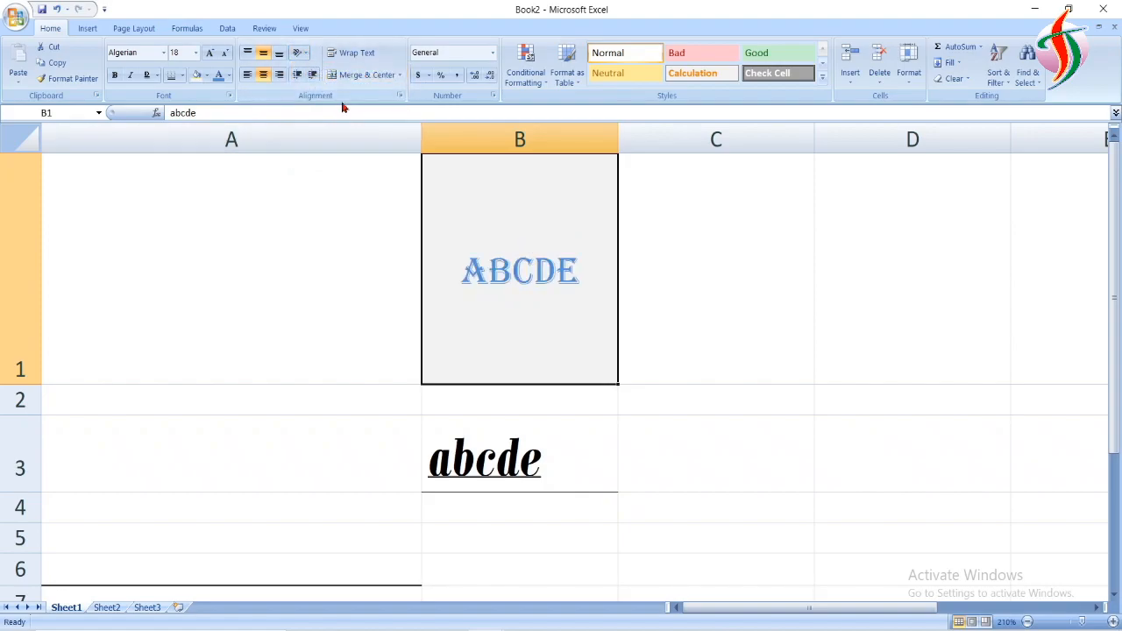
pyautogui.click(298, 76)
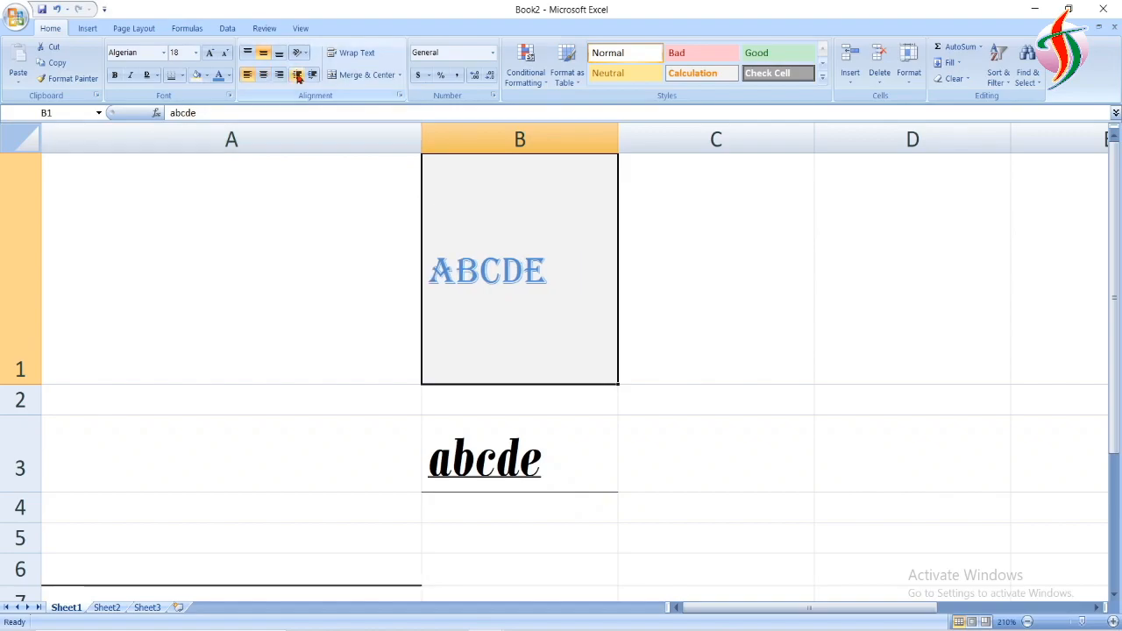
# Try increasing the indent of the text in B1 three times, and reset it with center and left alignment
pyautogui.click(315, 75)
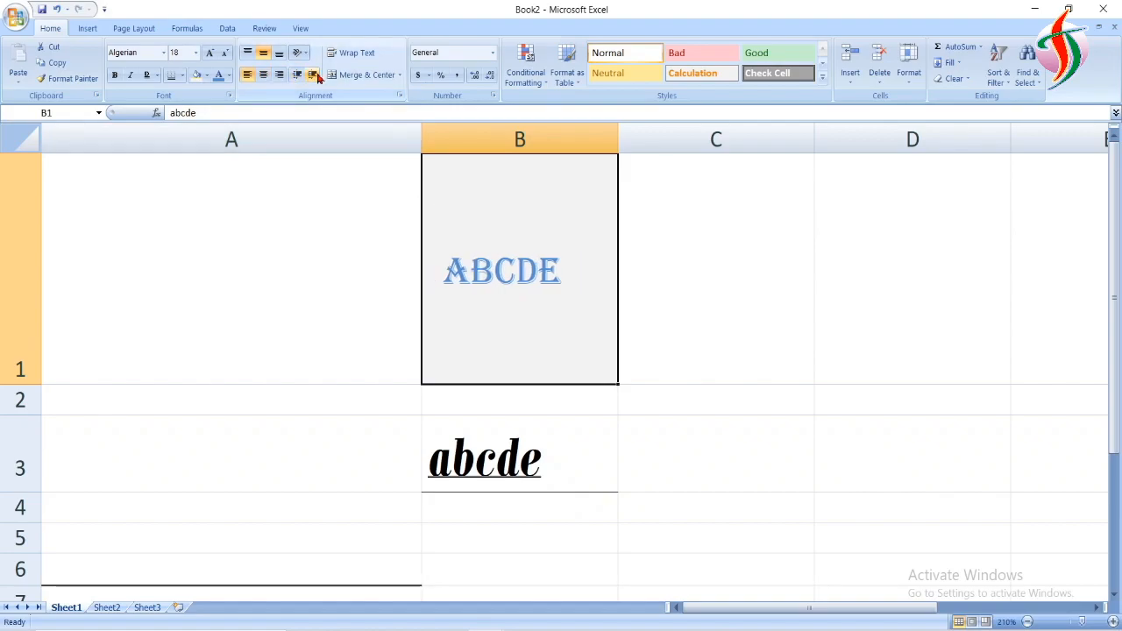
pyautogui.click(315, 75)
pyautogui.click(315, 76)
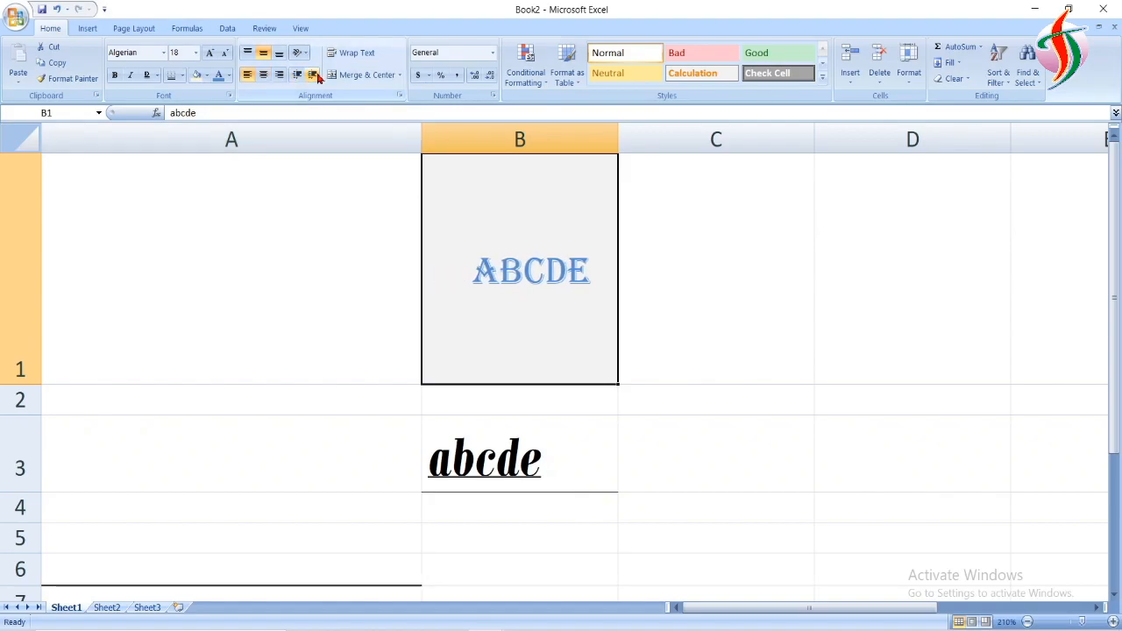
pyautogui.click(264, 76)
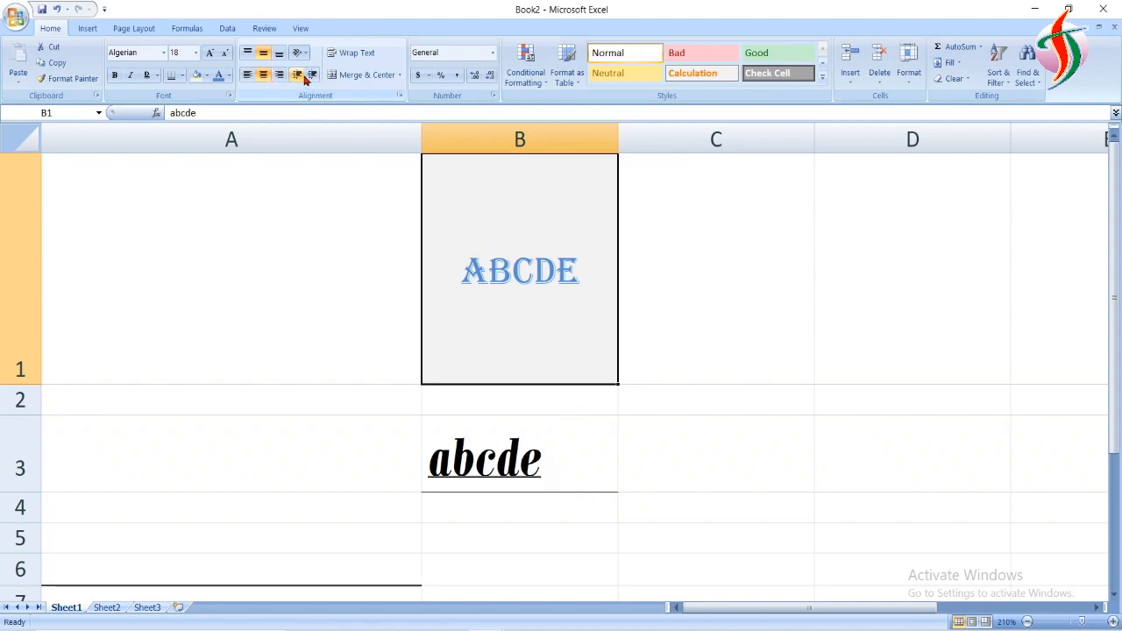
pyautogui.click(249, 75)
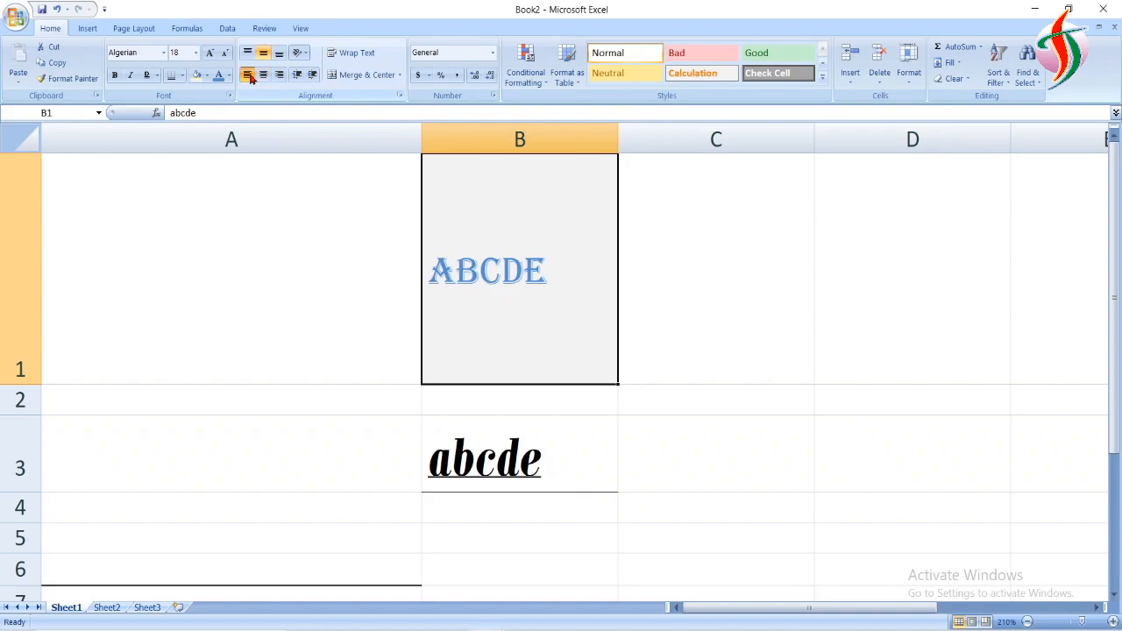
# Increase the indent of the text in B1 by two levels, and decrease it again by two levels
pyautogui.click(313, 75)
pyautogui.click(313, 75)
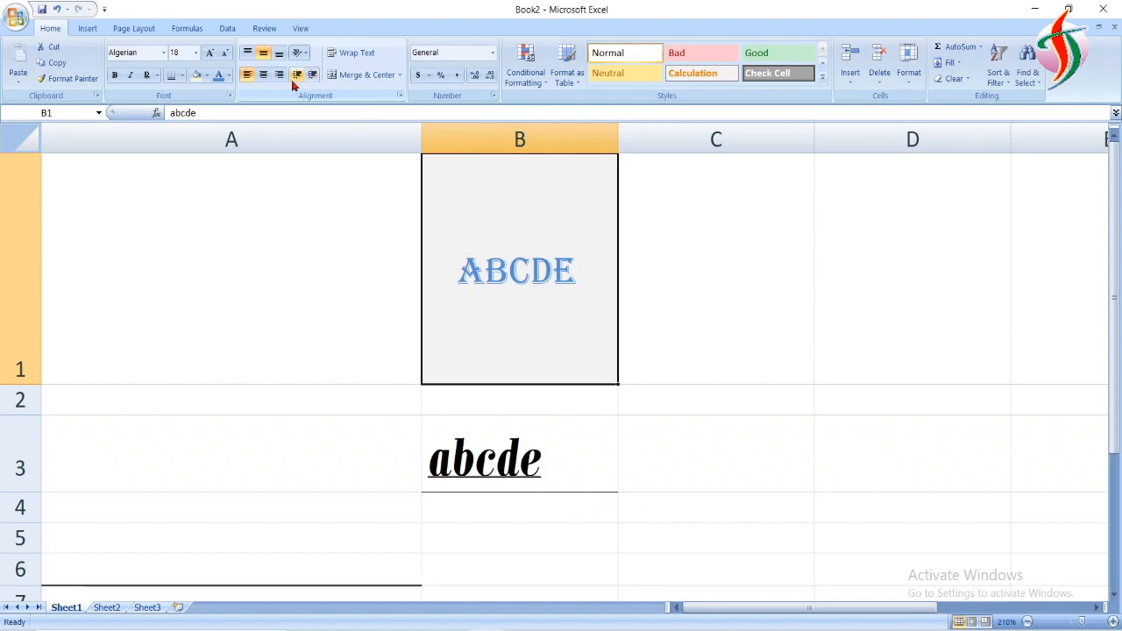
pyautogui.click(298, 76)
pyautogui.click(298, 76)
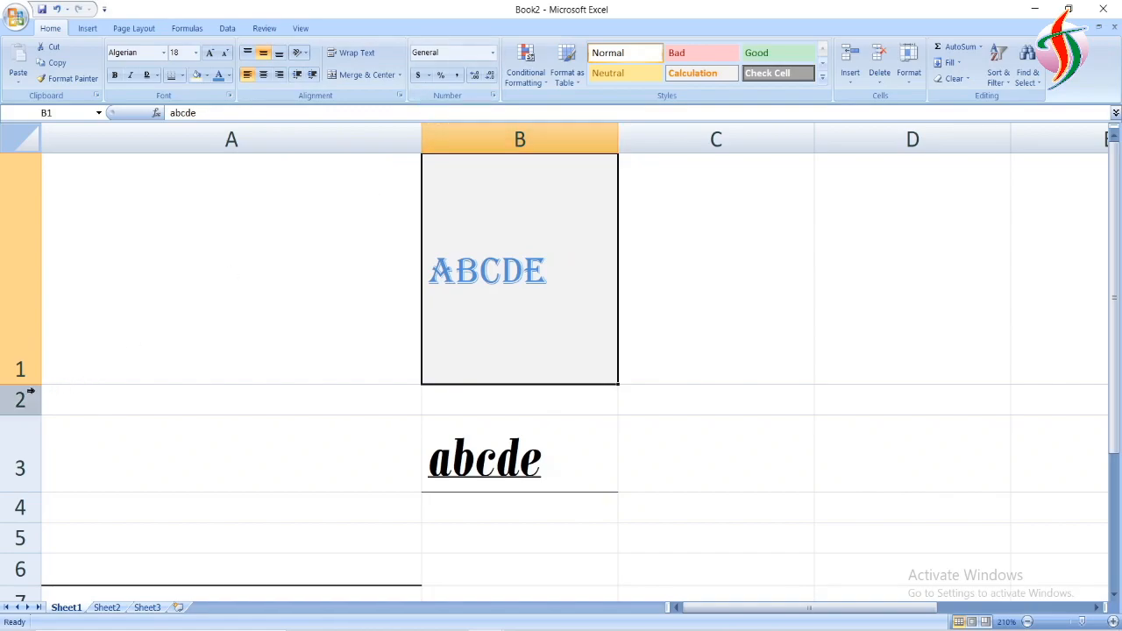
# Narrow column B and wrap the text in B1, adjusting the height of row 1 to fit all the wrapped letters
pyautogui.moveTo(33, 388); pyautogui.dragTo(50, 204)
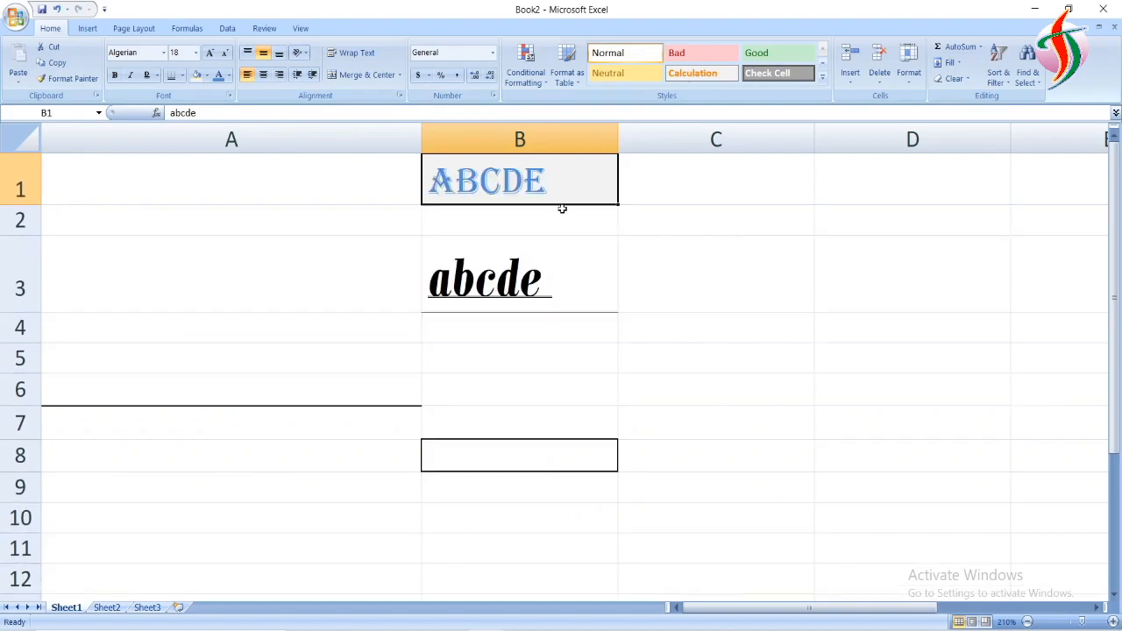
pyautogui.moveTo(618, 138); pyautogui.dragTo(498, 144)
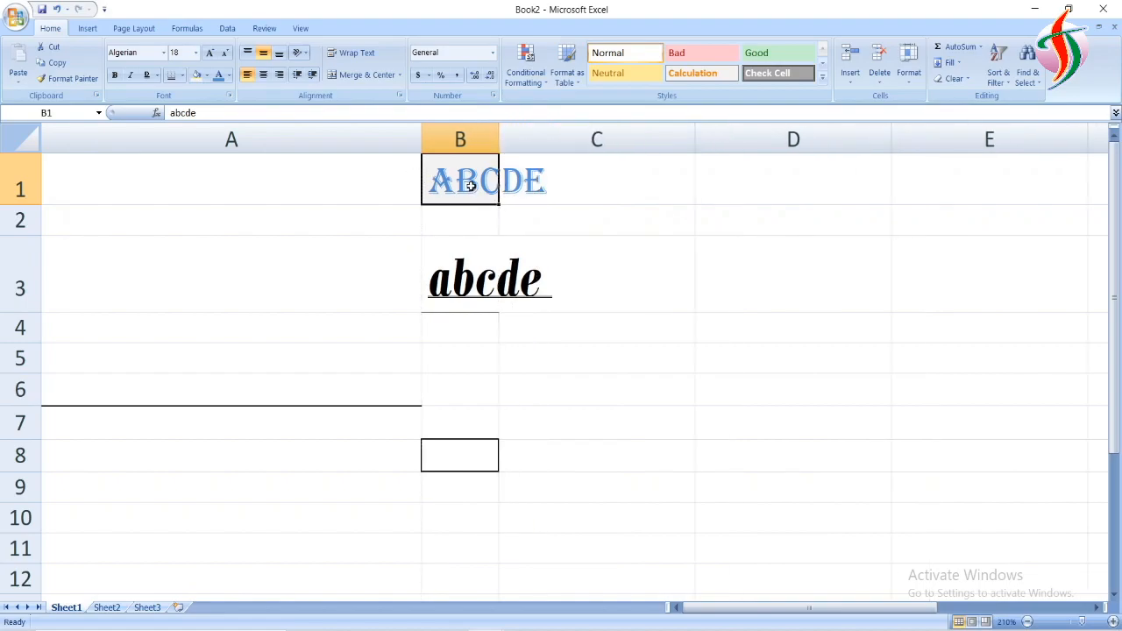
pyautogui.click(368, 53)
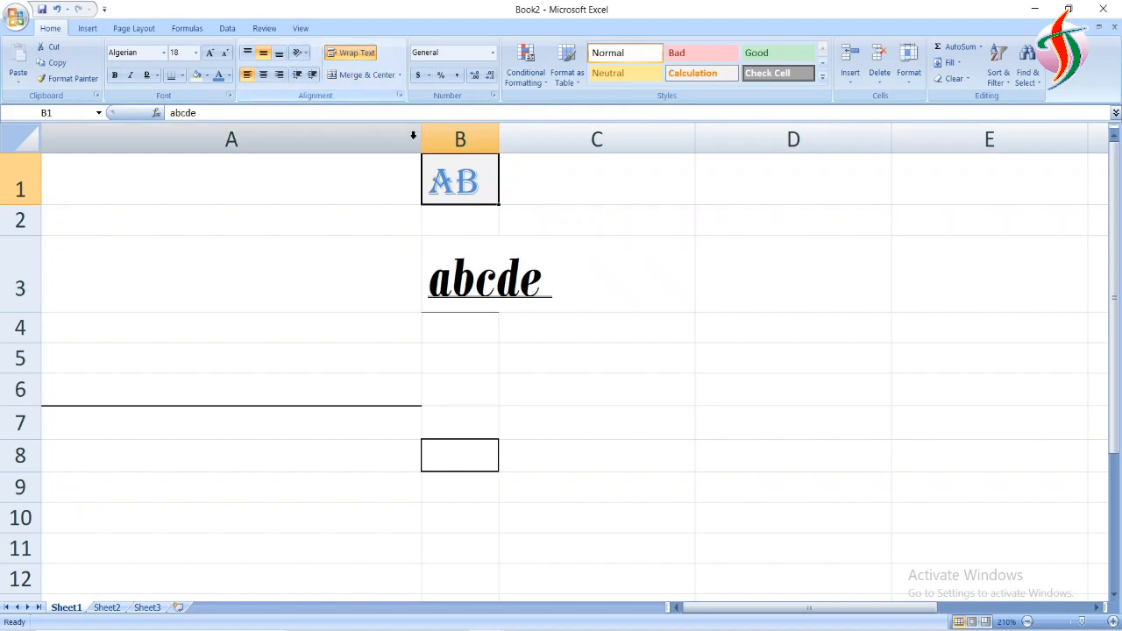
pyautogui.moveTo(35, 206); pyautogui.dragTo(38, 318)
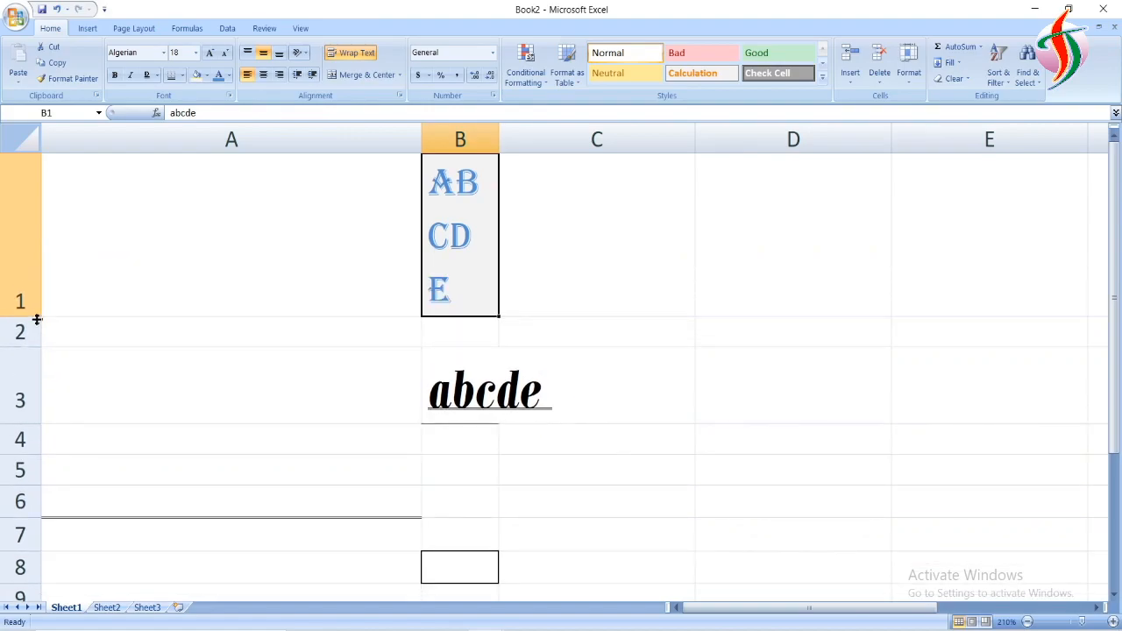
# Apply Merge & Center to the wrapped text in B1
pyautogui.click(616, 188)
pyautogui.click(467, 220)
pyautogui.click(386, 77)
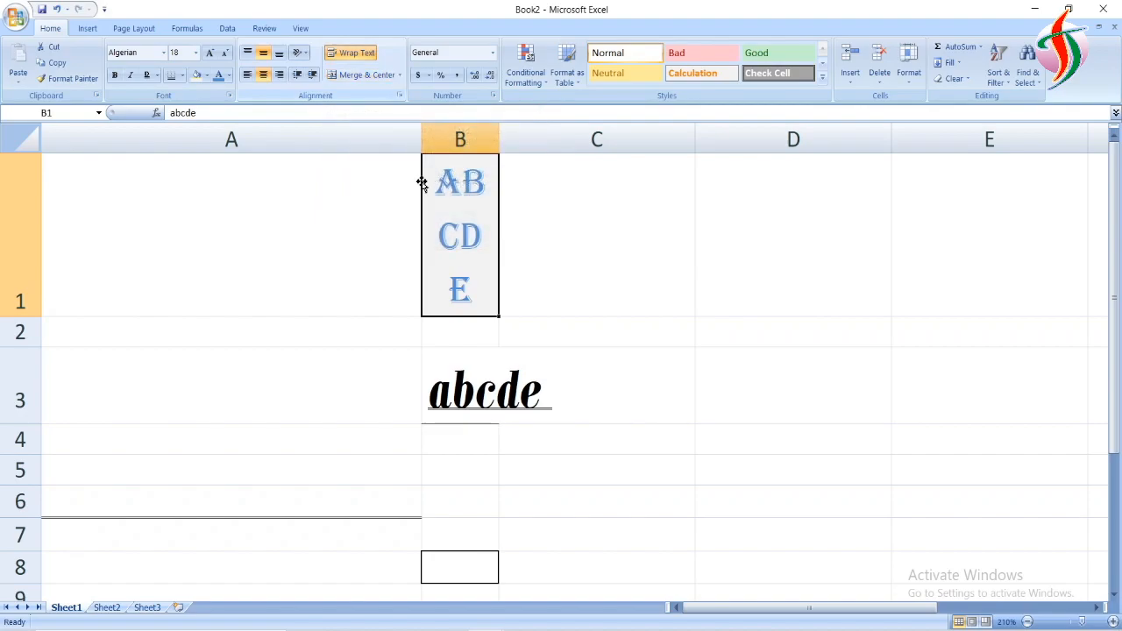
# Turn off text wrapping in B1, and merge and center cells A1:B1
pyautogui.click(368, 54)
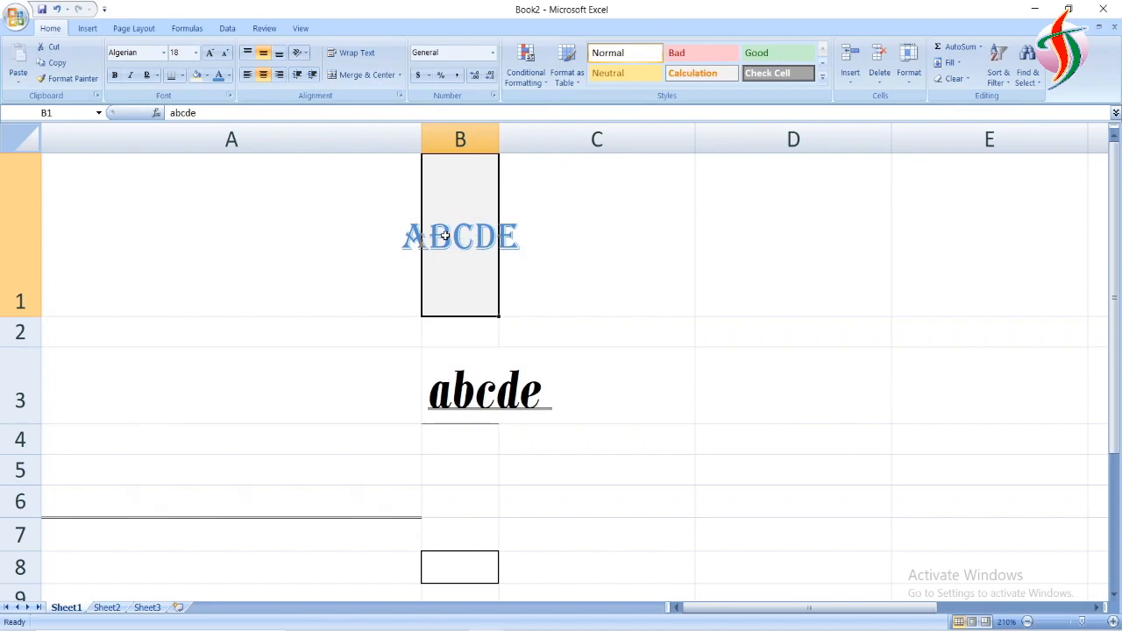
pyautogui.moveTo(258, 237); pyautogui.dragTo(488, 237)
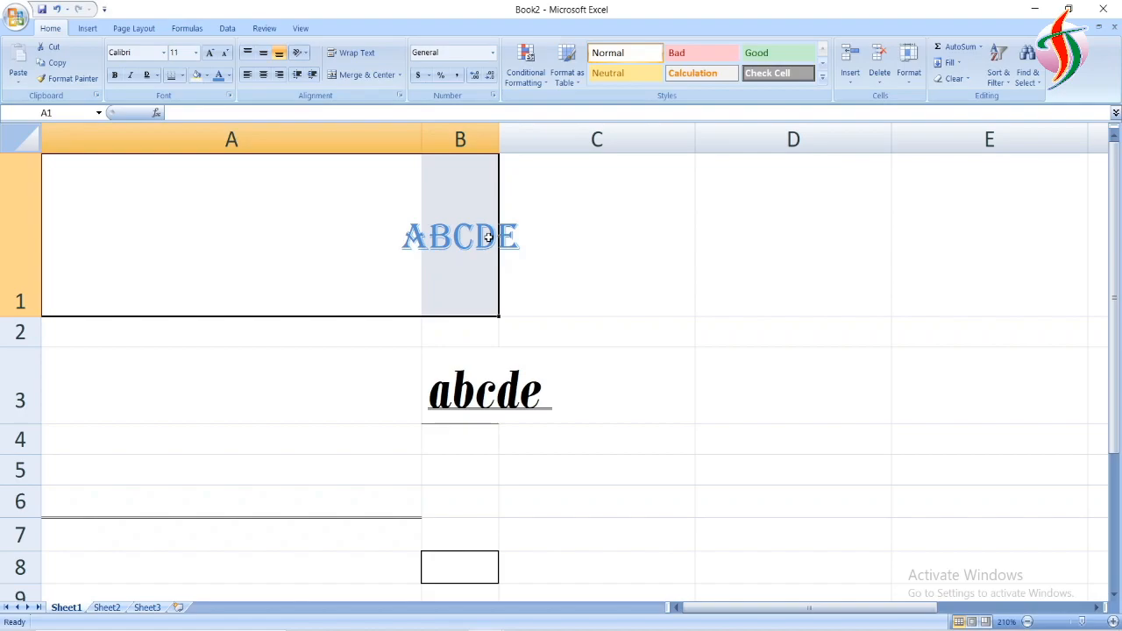
pyautogui.click(373, 76)
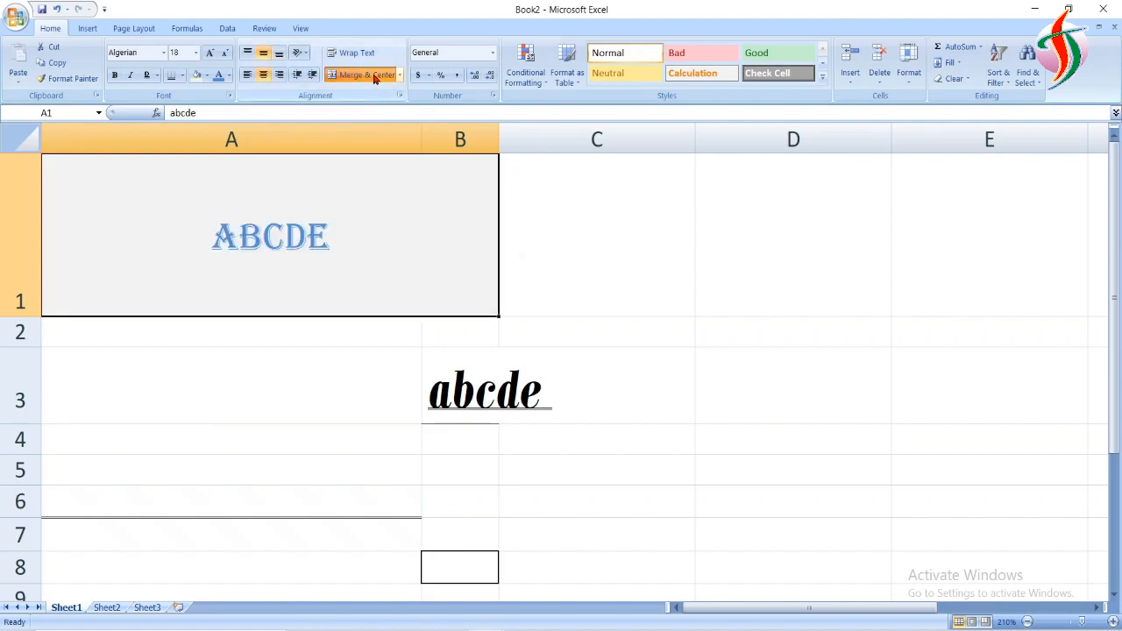
pyautogui.click(341, 350)
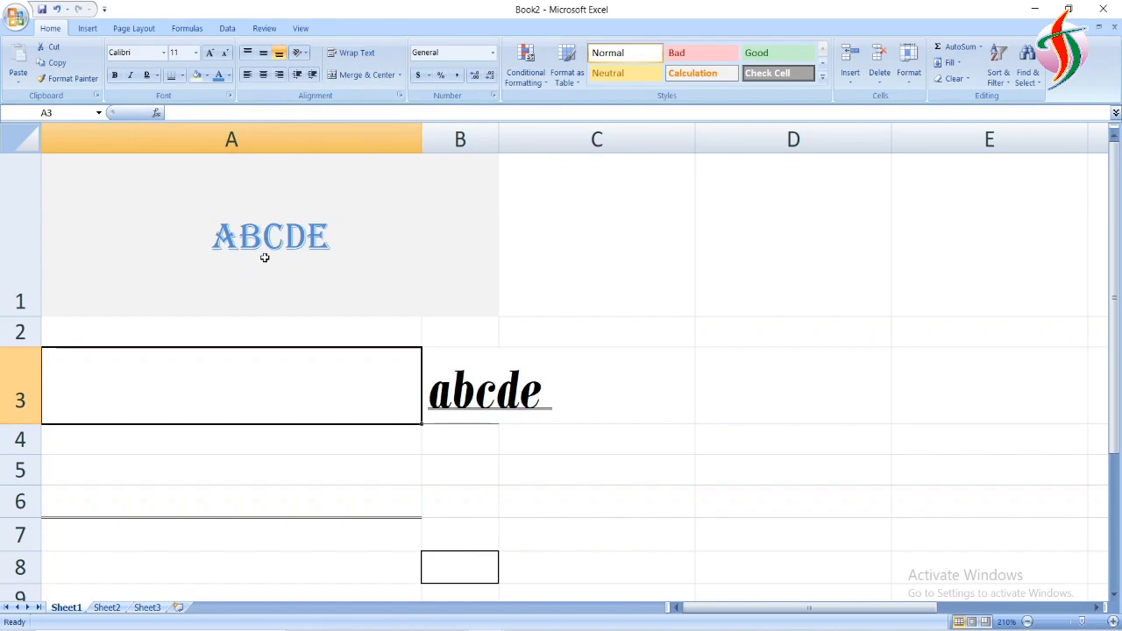
# Enter FGH in cell C1
pyautogui.click(547, 251)
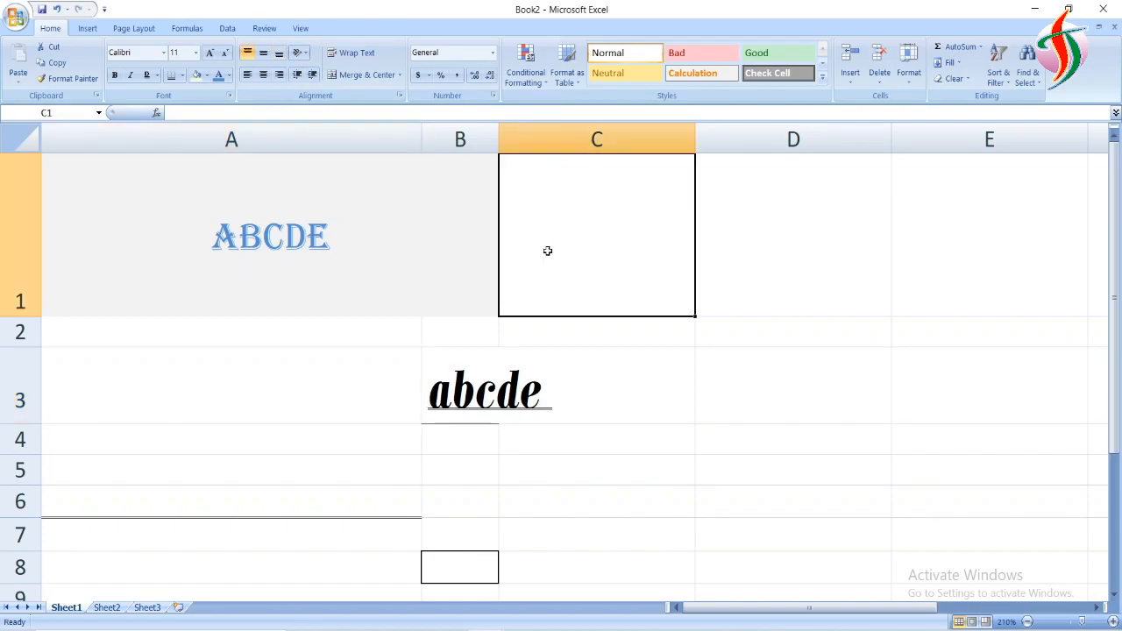
pyautogui.write('D')
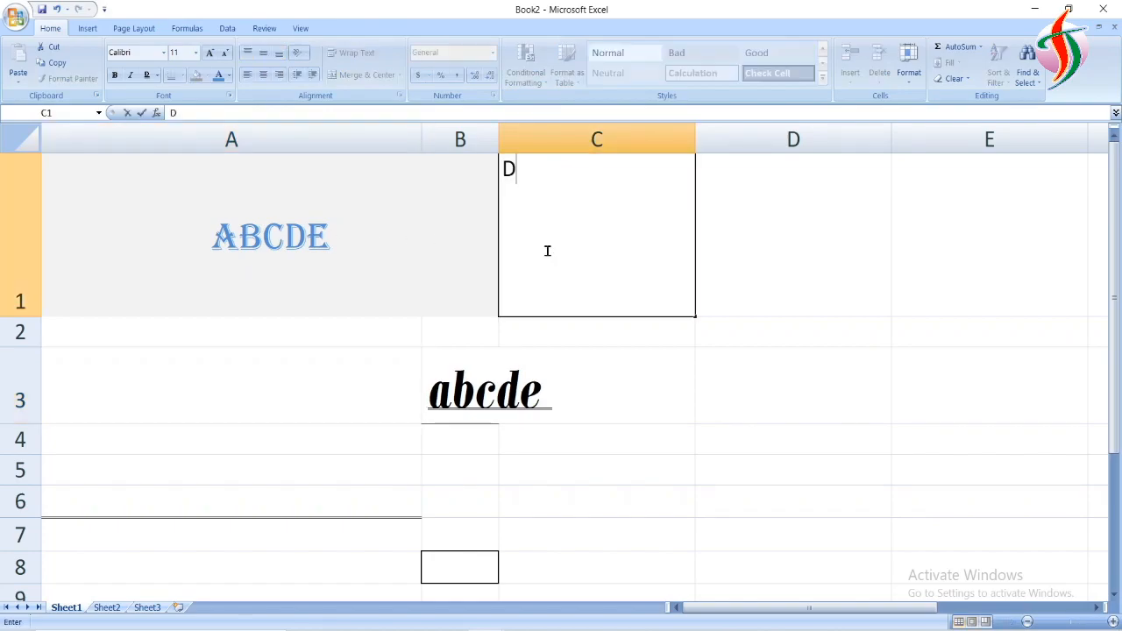
pyautogui.press('BackSpace')
pyautogui.write('FGH')
# Merge and center the cells from A1 through C1, keeping only the upper-left value
pyautogui.moveTo(286, 236); pyautogui.dragTo(526, 210)
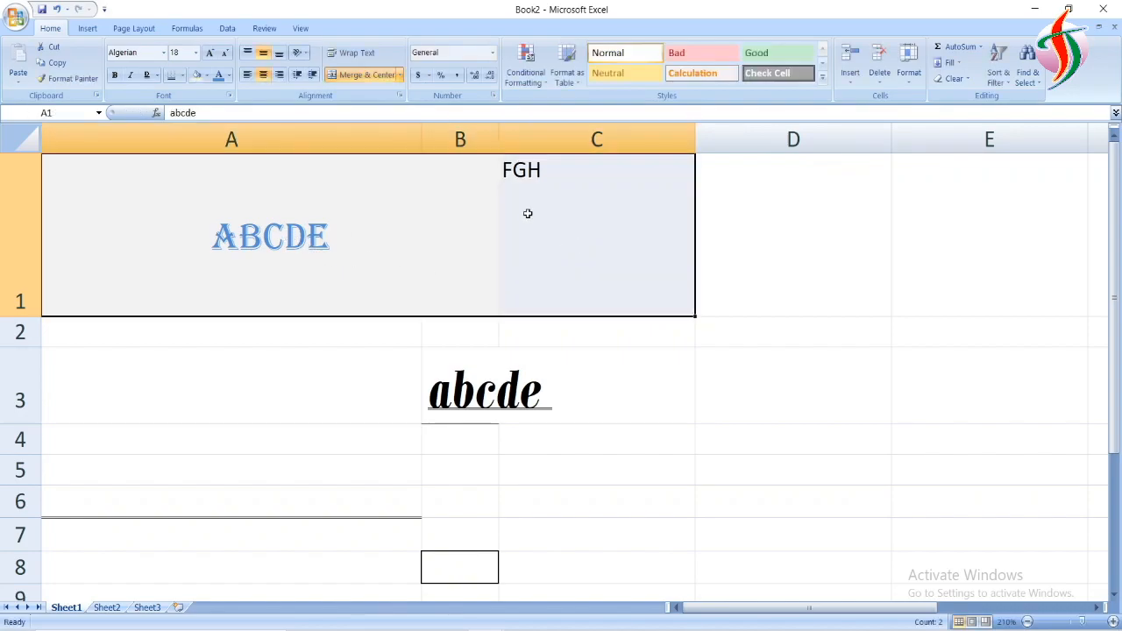
pyautogui.click(368, 75)
pyautogui.click(375, 75)
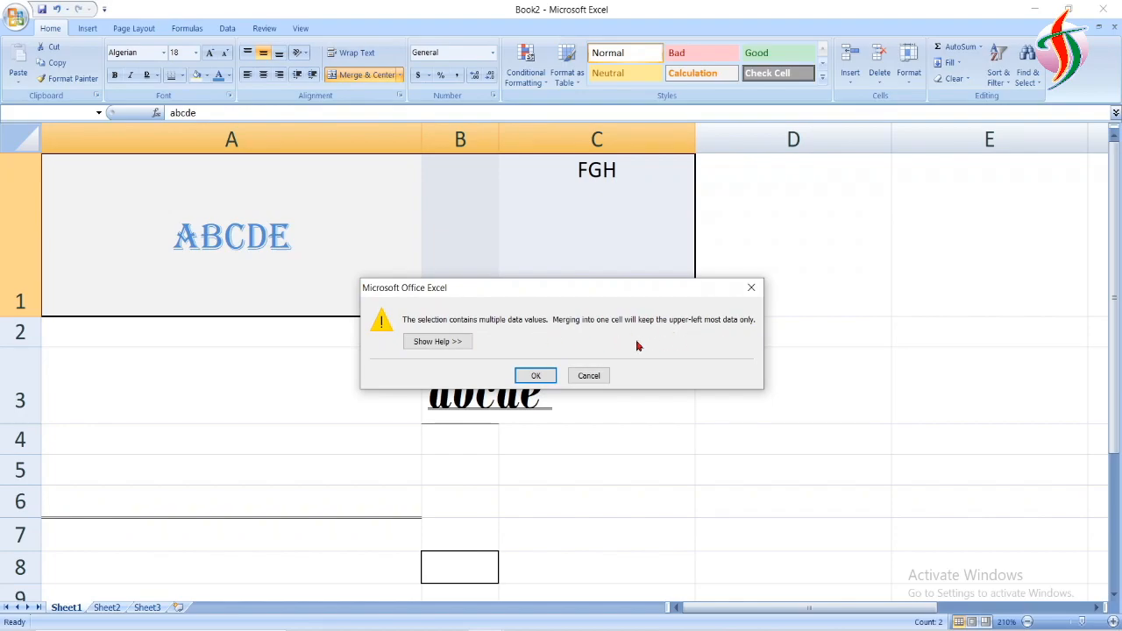
pyautogui.click(533, 377)
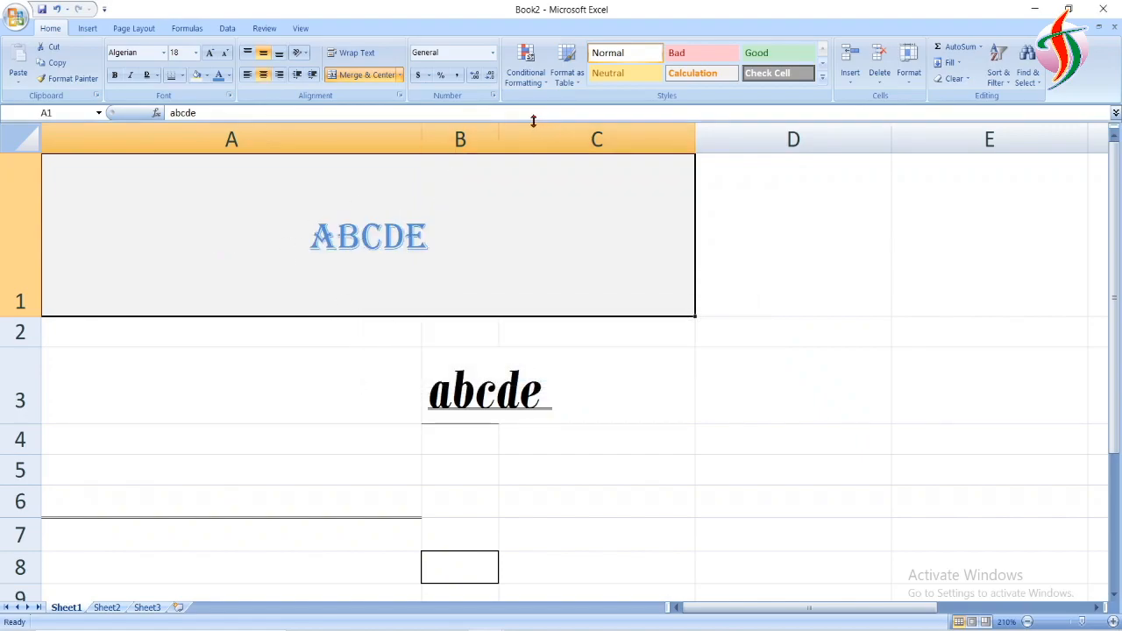
# Clear the contents and borders of the range A1:C8, leaving the gray fill in row 1
pyautogui.click(424, 356)
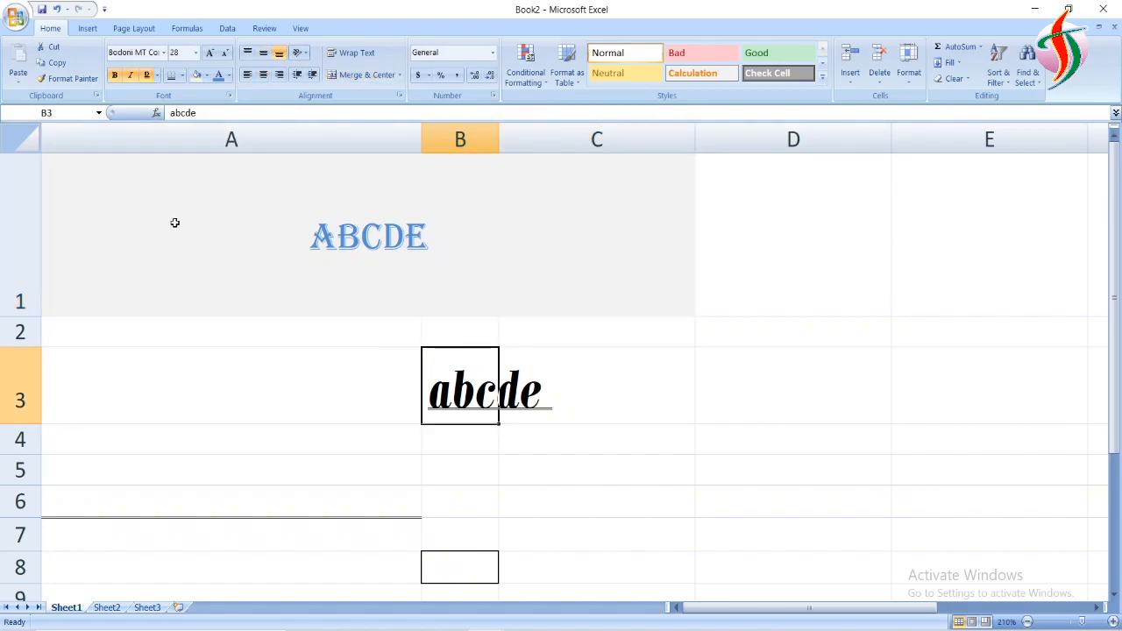
pyautogui.moveTo(175, 222); pyautogui.dragTo(606, 579)
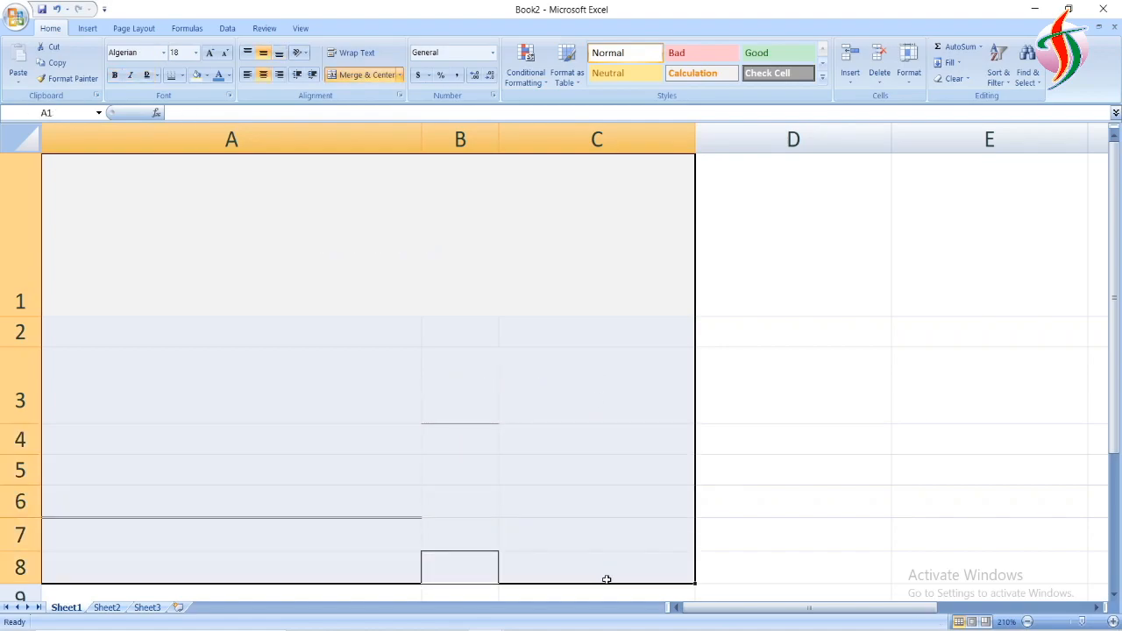
pyautogui.click(543, 386)
pyautogui.click(428, 74)
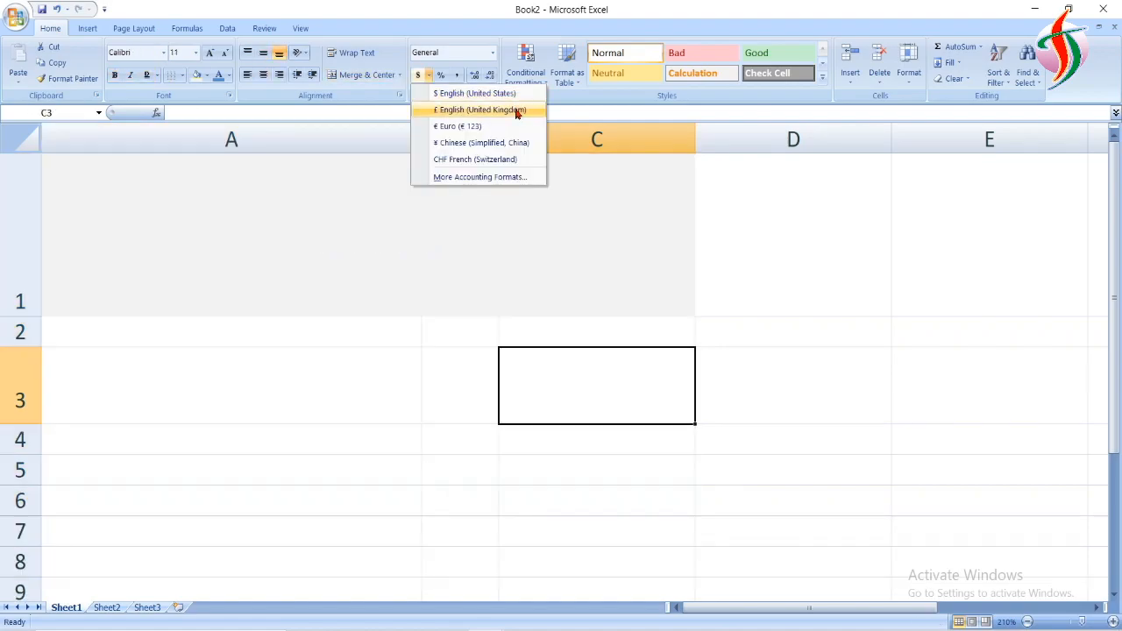
pyautogui.click(374, 218)
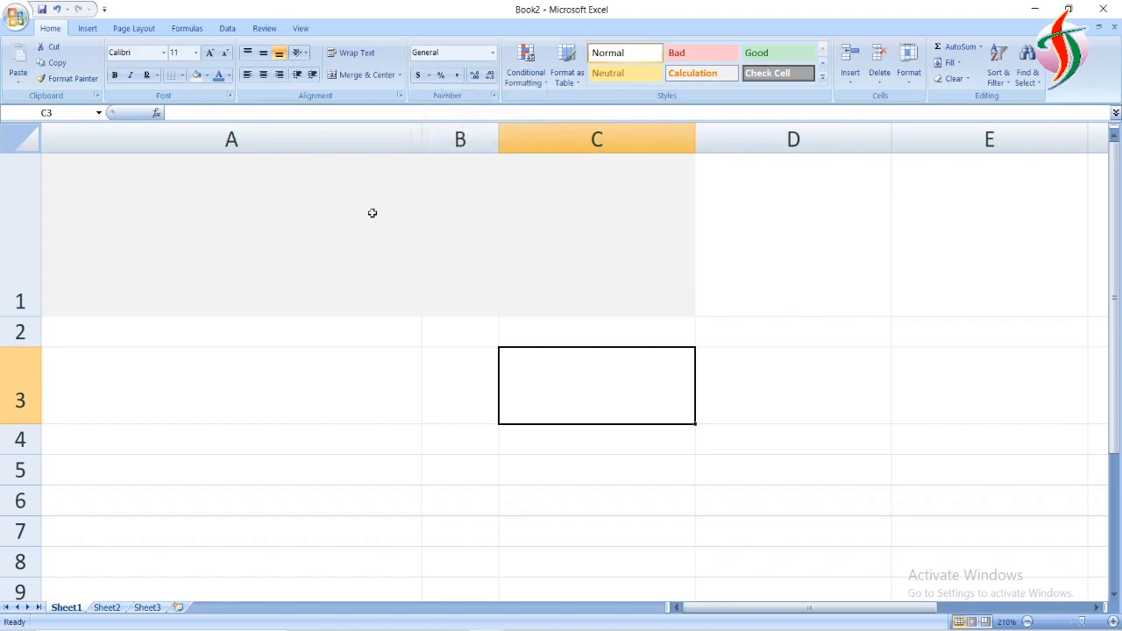
# Reduce the height of row 1 by about a third and unmerge the empty cells A1:C1
pyautogui.click(416, 165)
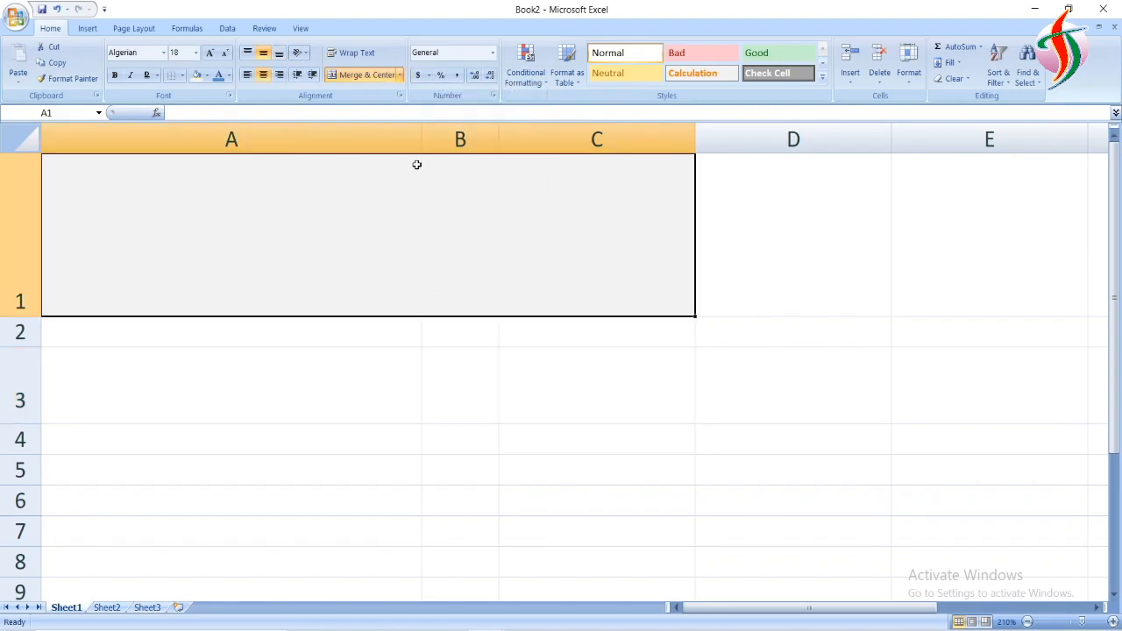
pyautogui.moveTo(31, 318); pyautogui.dragTo(32, 260)
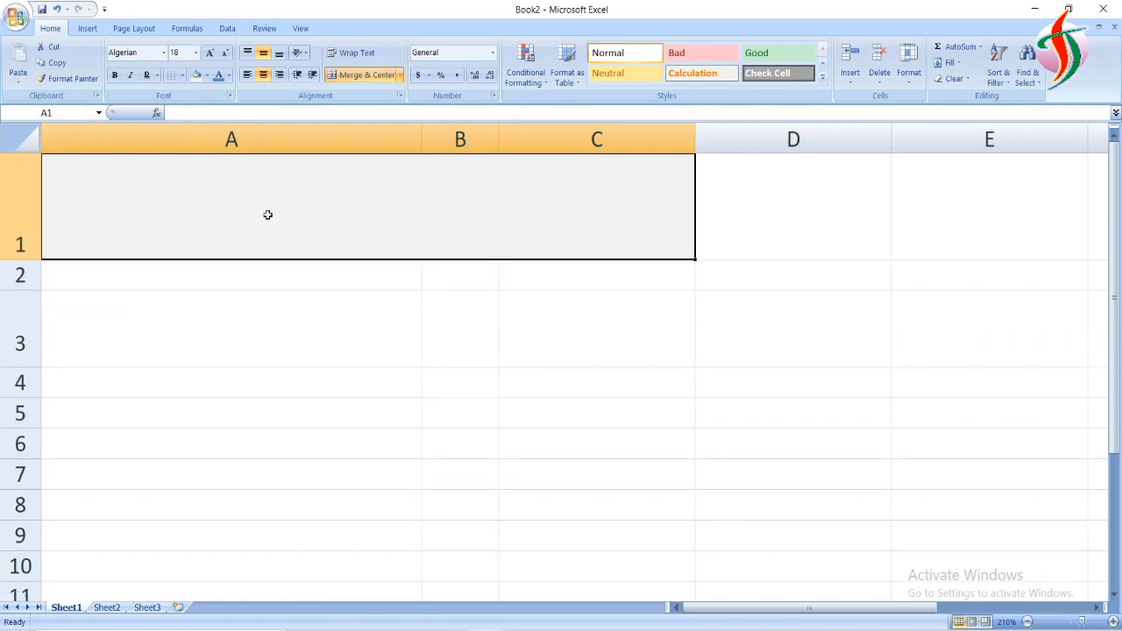
pyautogui.click(361, 77)
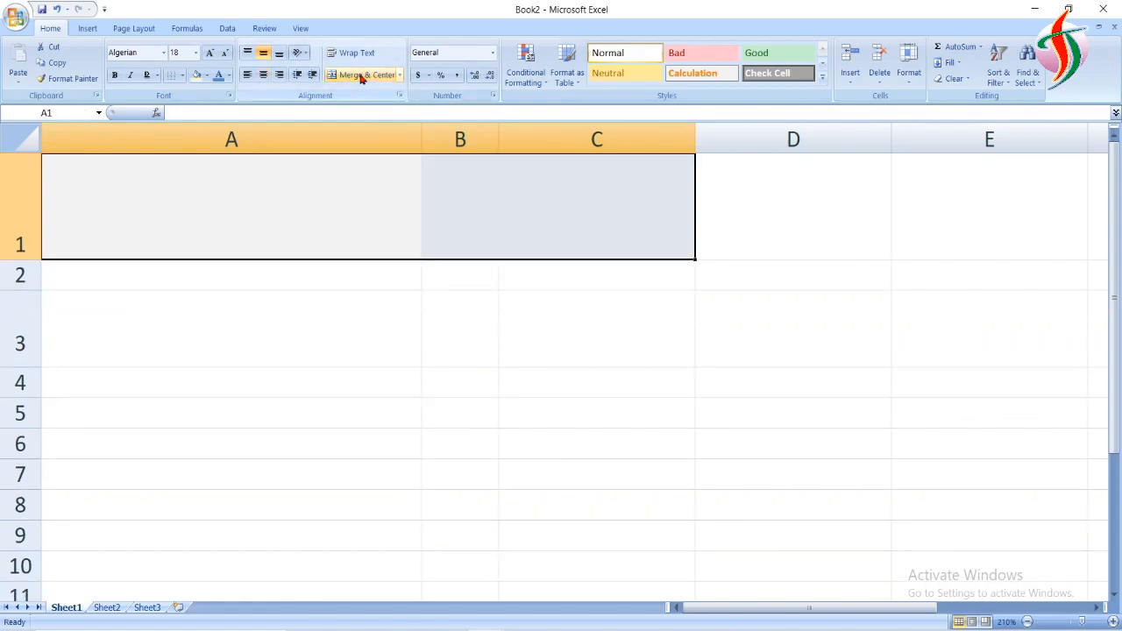
pyautogui.click(364, 234)
pyautogui.click(477, 217)
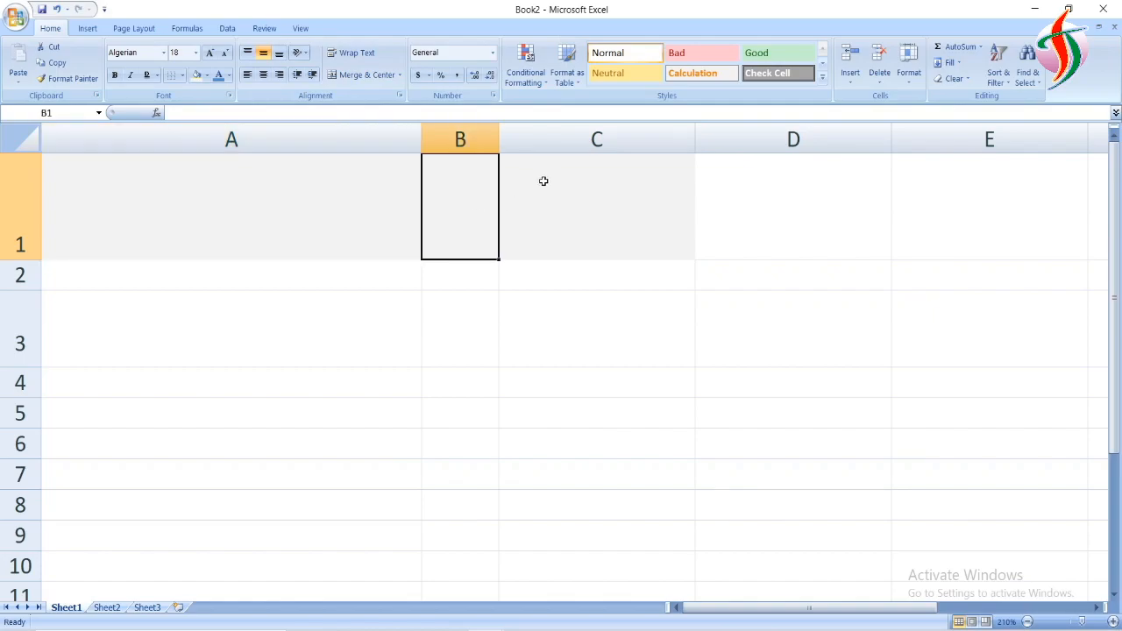
pyautogui.click(579, 191)
pyautogui.moveTo(499, 197); pyautogui.dragTo(453, 196)
pyautogui.click(314, 216)
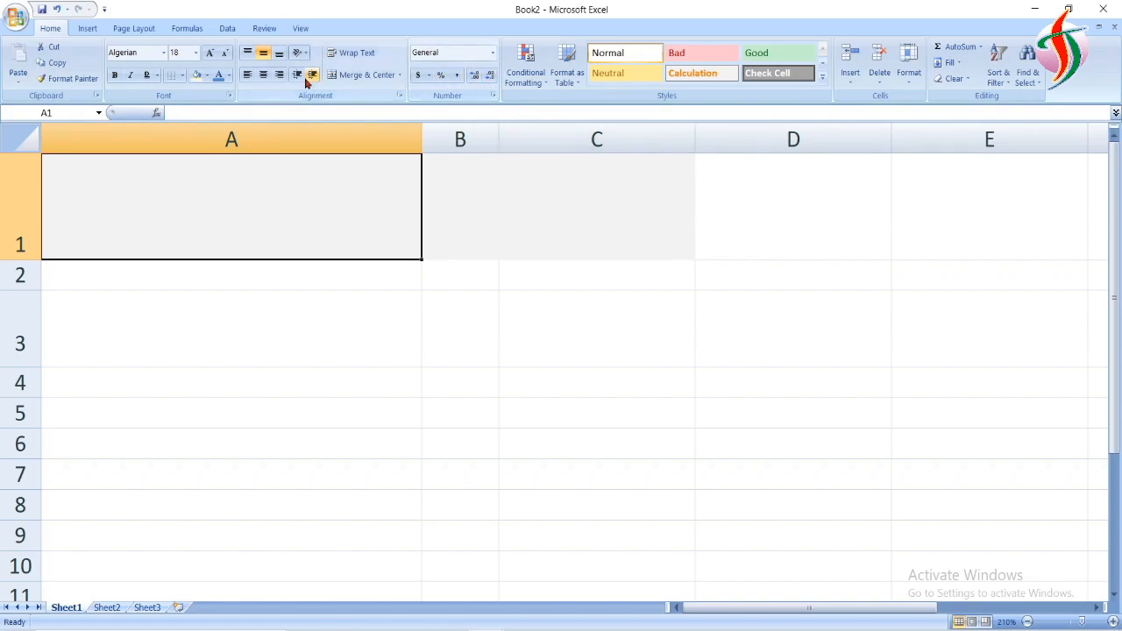
# Apply the General number format to A1, enter 123456789 in it and center it horizontally
pyautogui.click(492, 54)
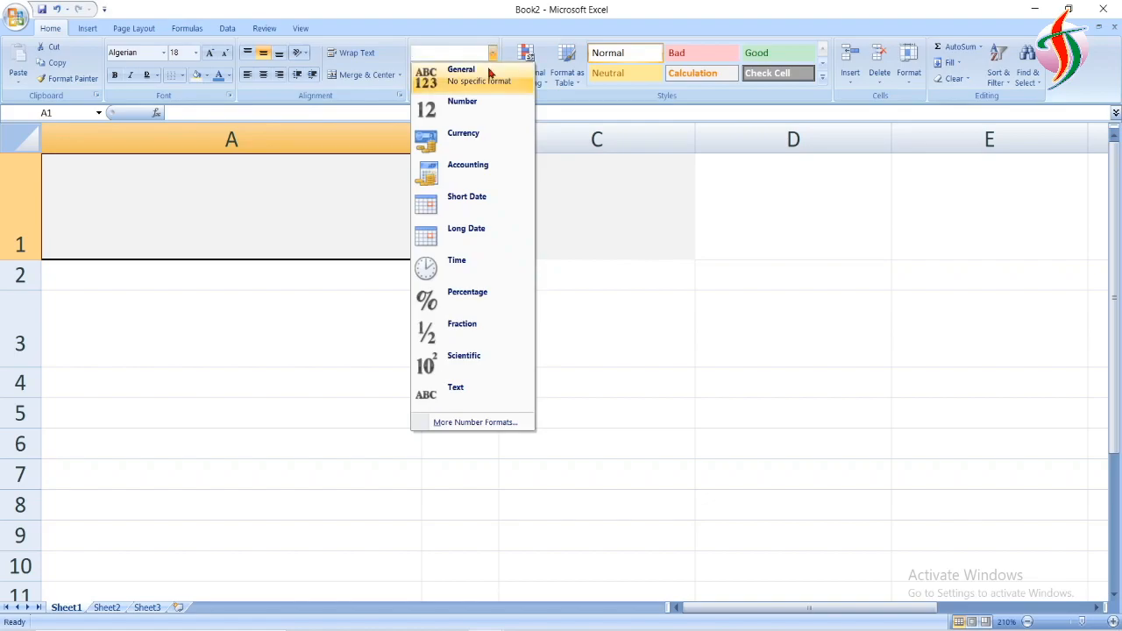
pyautogui.click(489, 74)
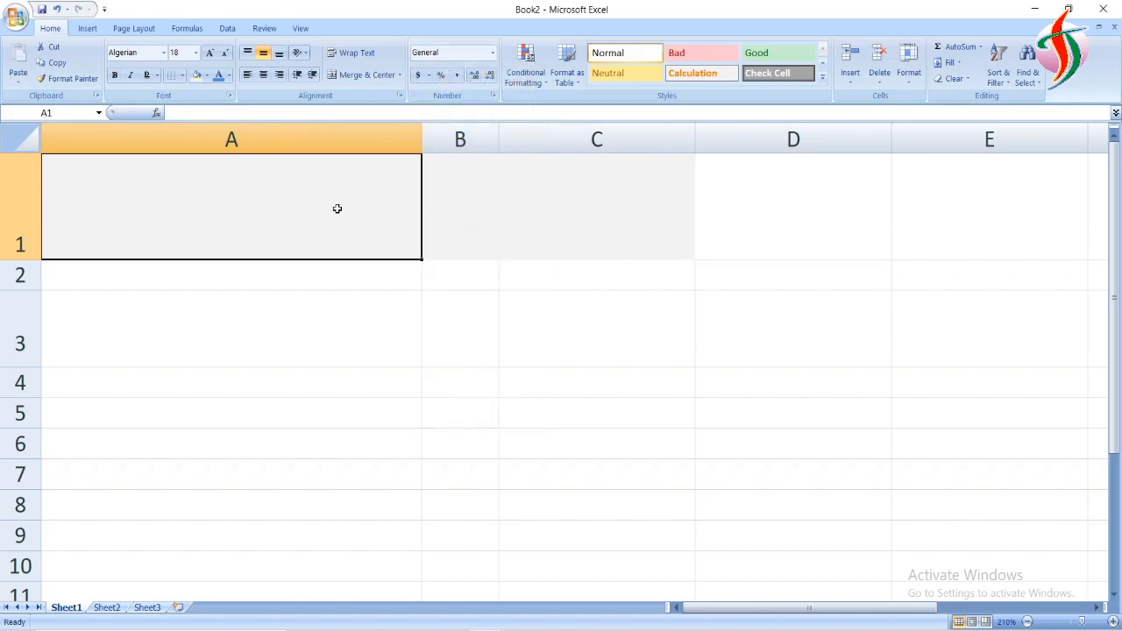
pyautogui.write('12345')
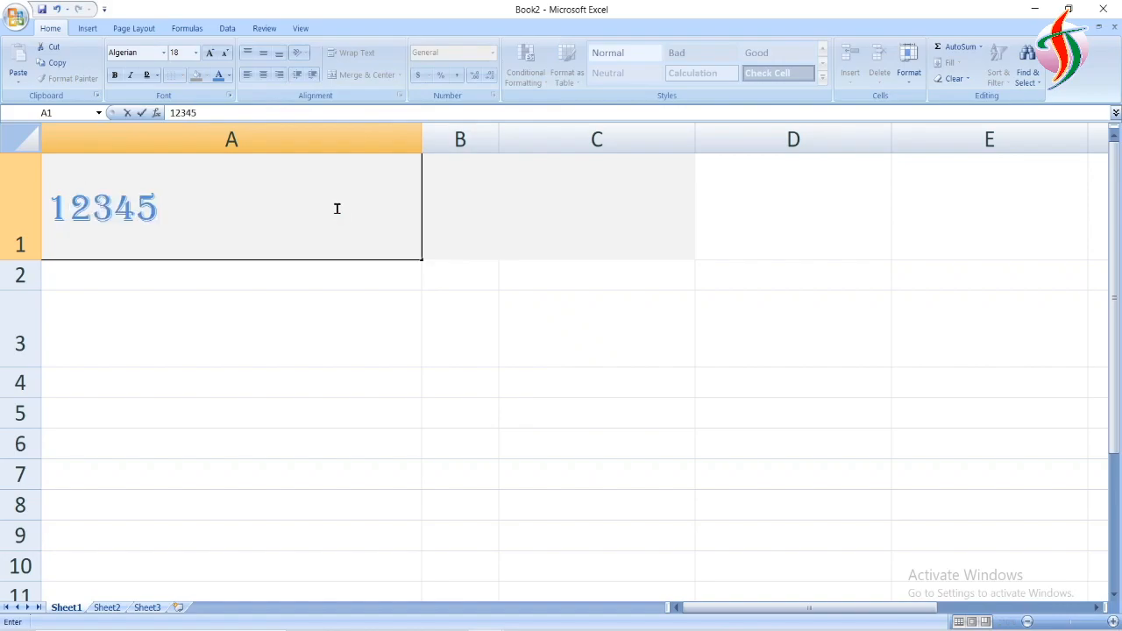
pyautogui.write('6789')
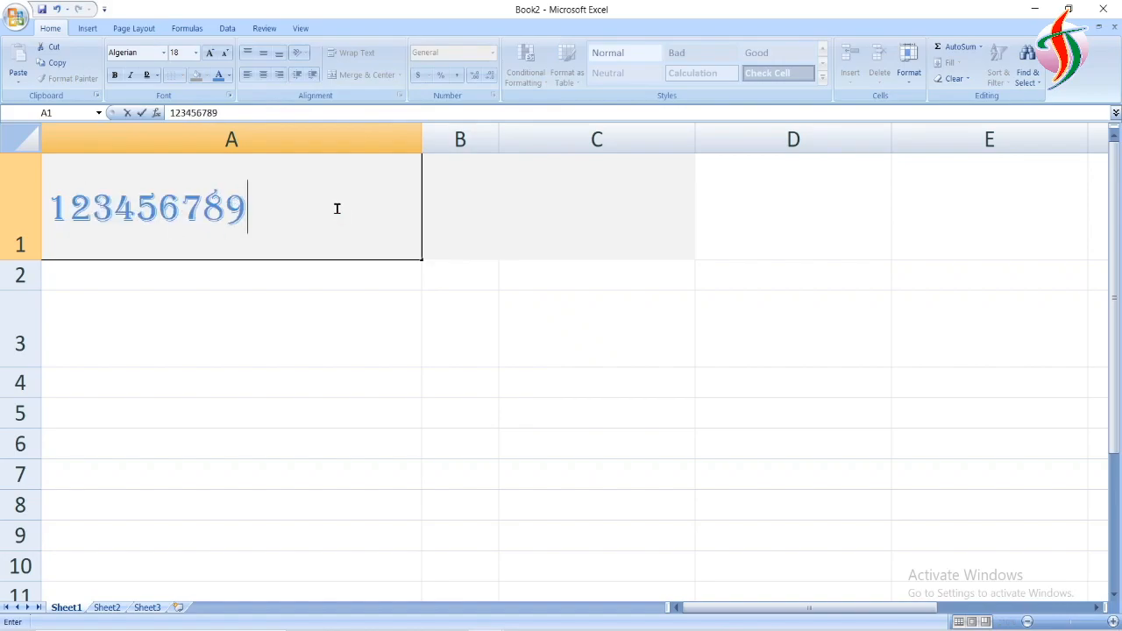
pyautogui.click(373, 288)
pyautogui.click(292, 207)
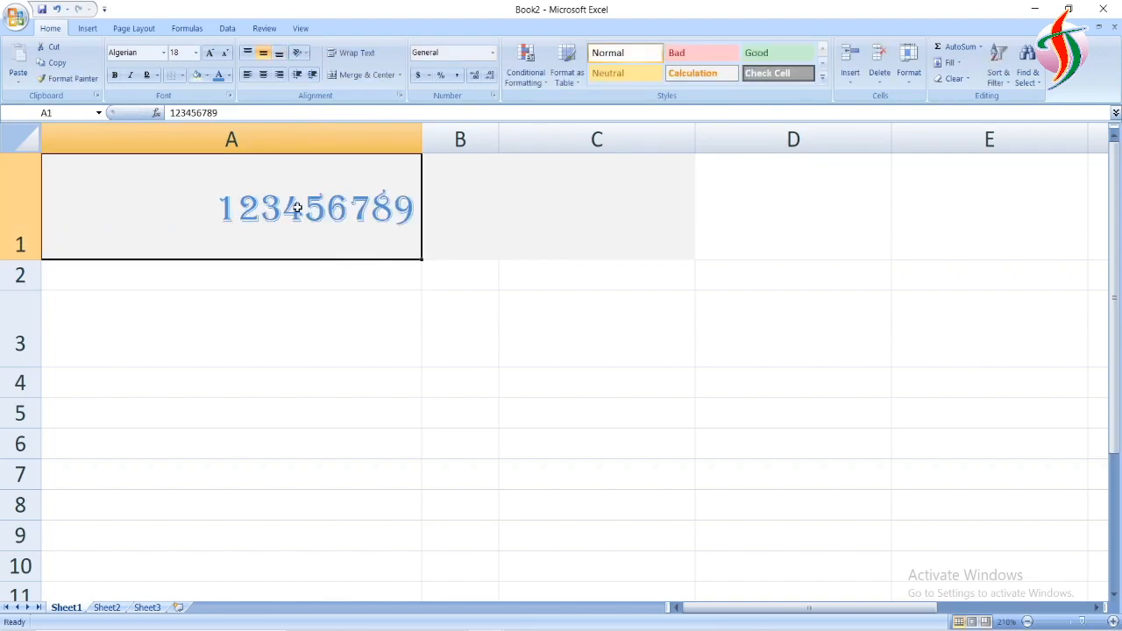
pyautogui.click(263, 76)
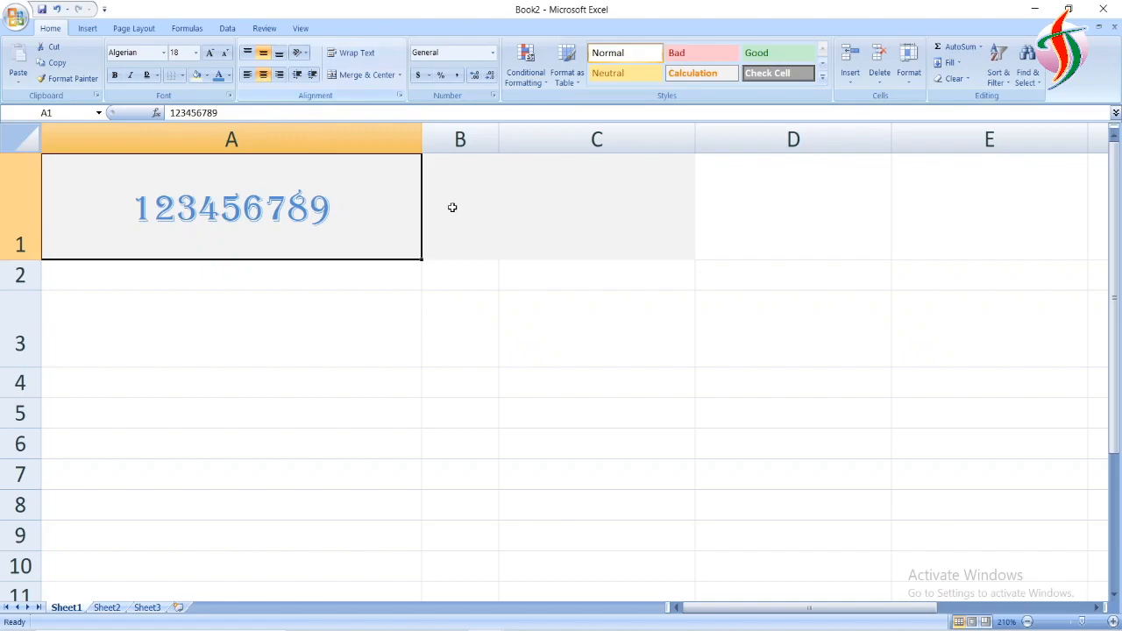
# Try the Number format on the value in A1, followed by the Currency format
pyautogui.click(493, 56)
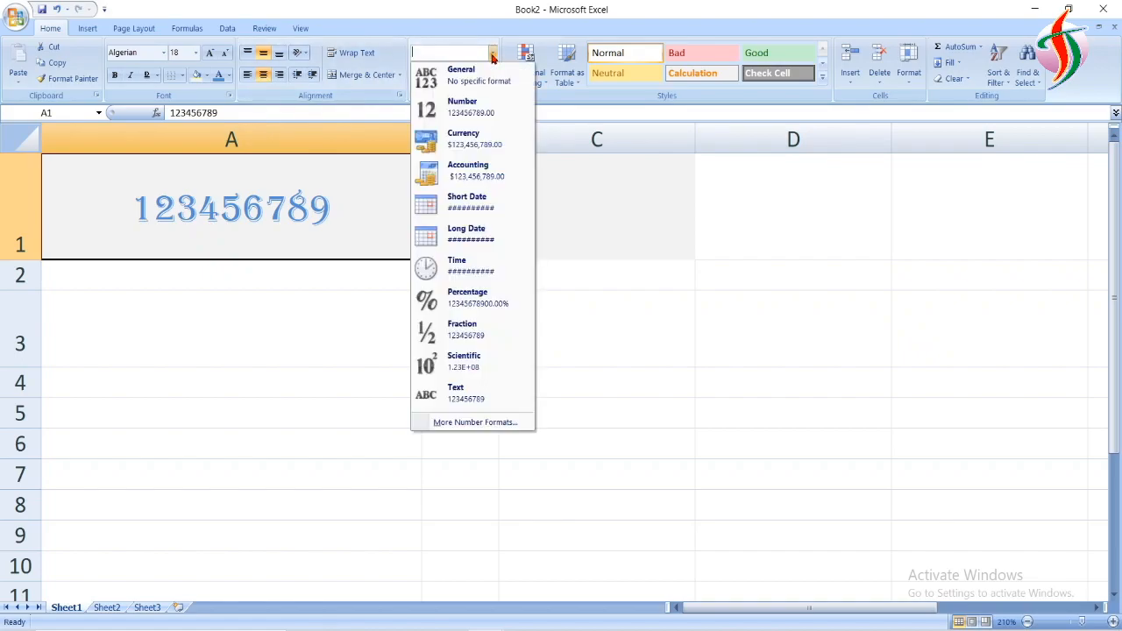
pyautogui.click(489, 116)
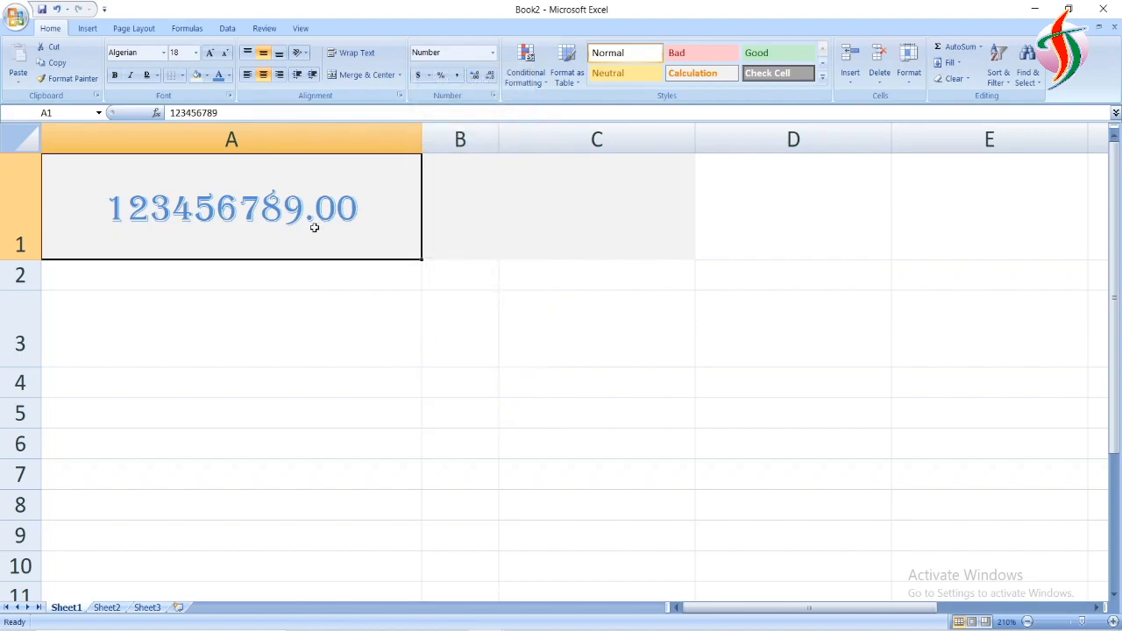
pyautogui.click(493, 55)
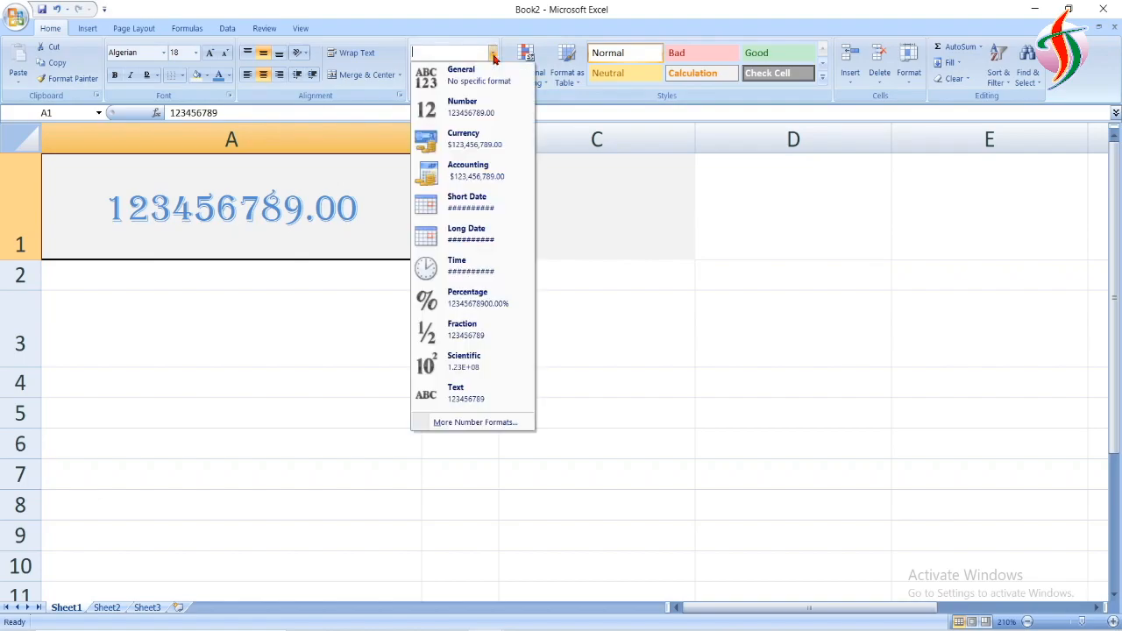
pyautogui.click(491, 140)
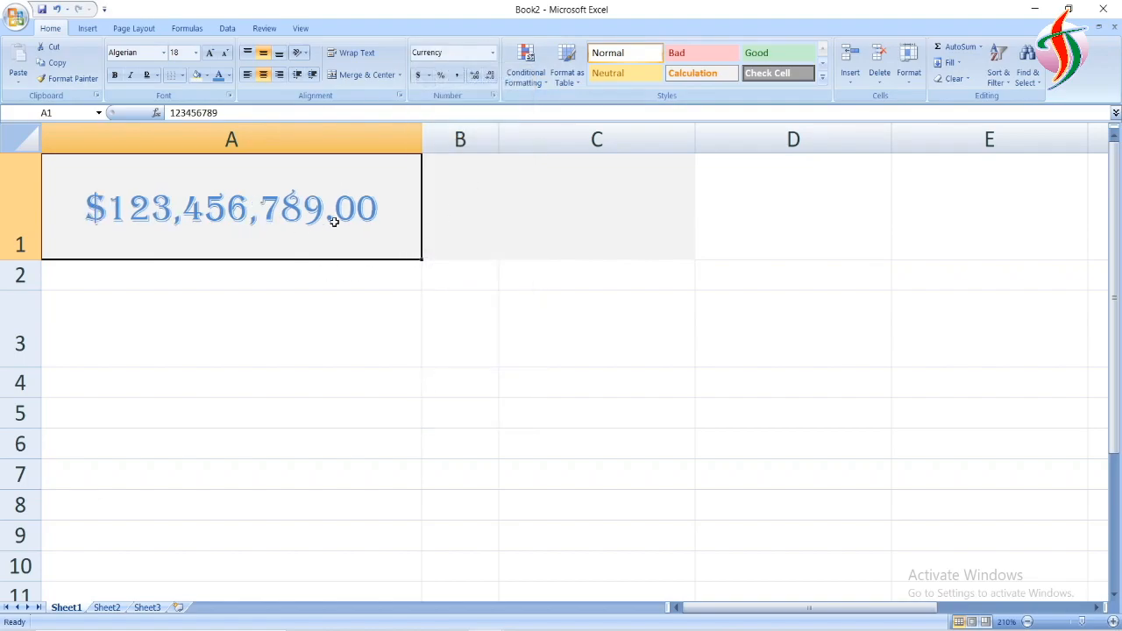
# Apply the £ English (United Kingdom) accounting format to A1
pyautogui.click(428, 75)
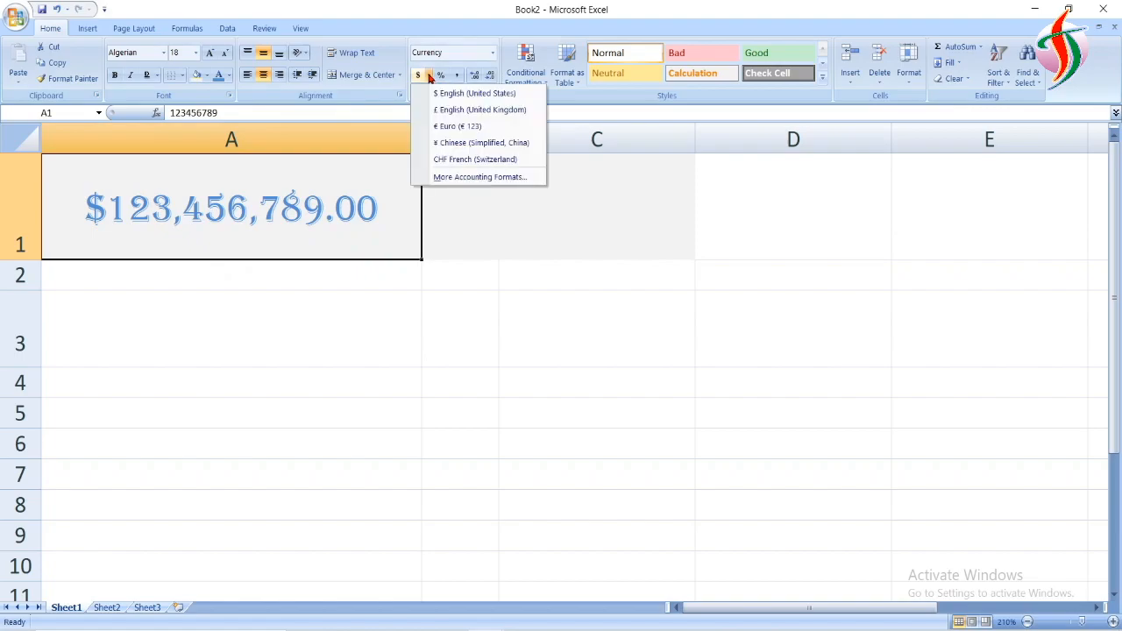
pyautogui.click(461, 109)
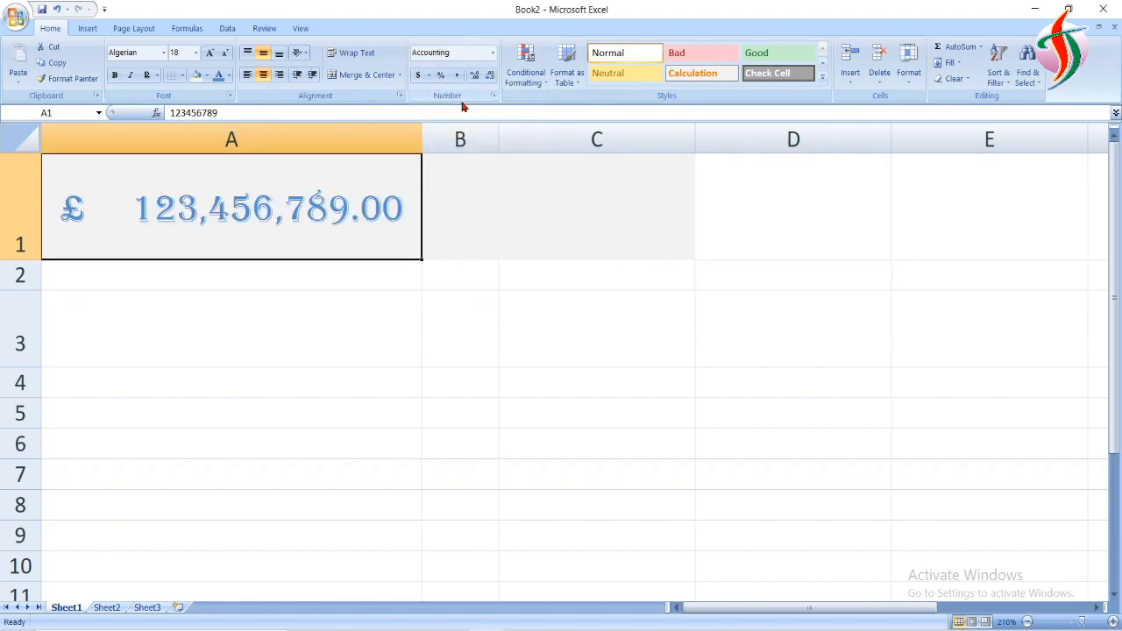
# Open the additional accounting formats for A1 and choose the CHF German (Switzerland) symbol
pyautogui.click(429, 75)
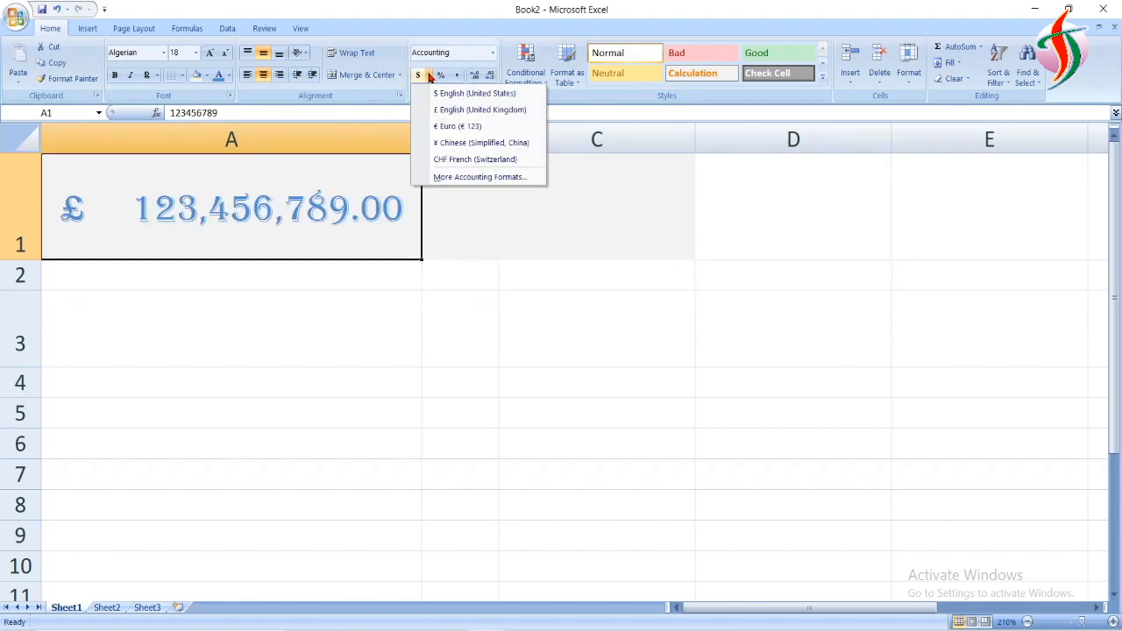
pyautogui.click(481, 178)
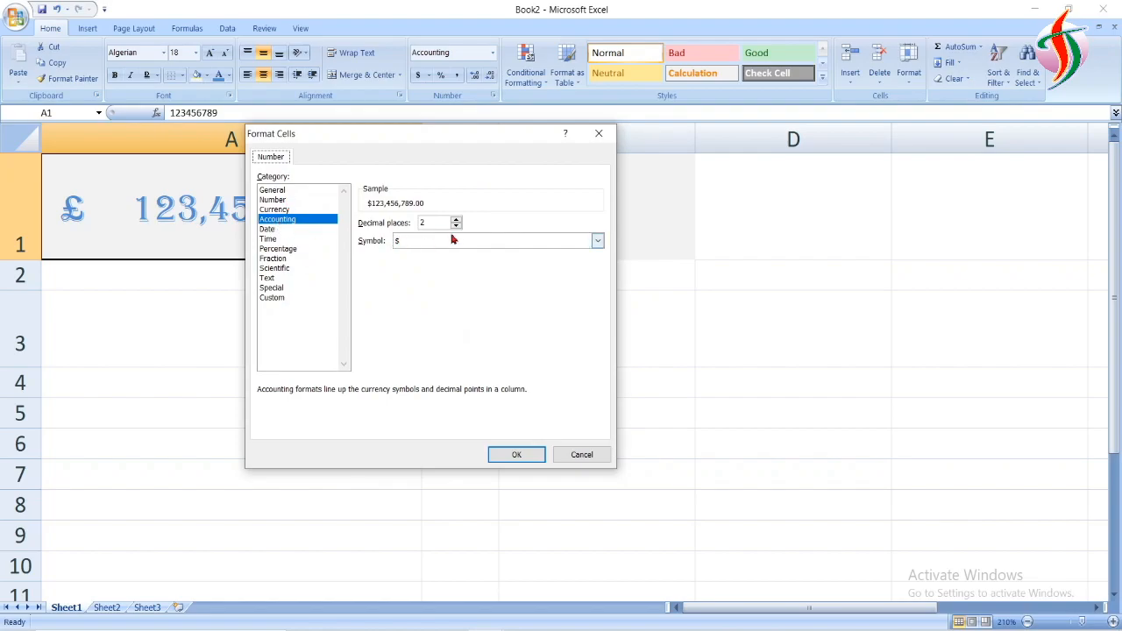
pyautogui.click(597, 241)
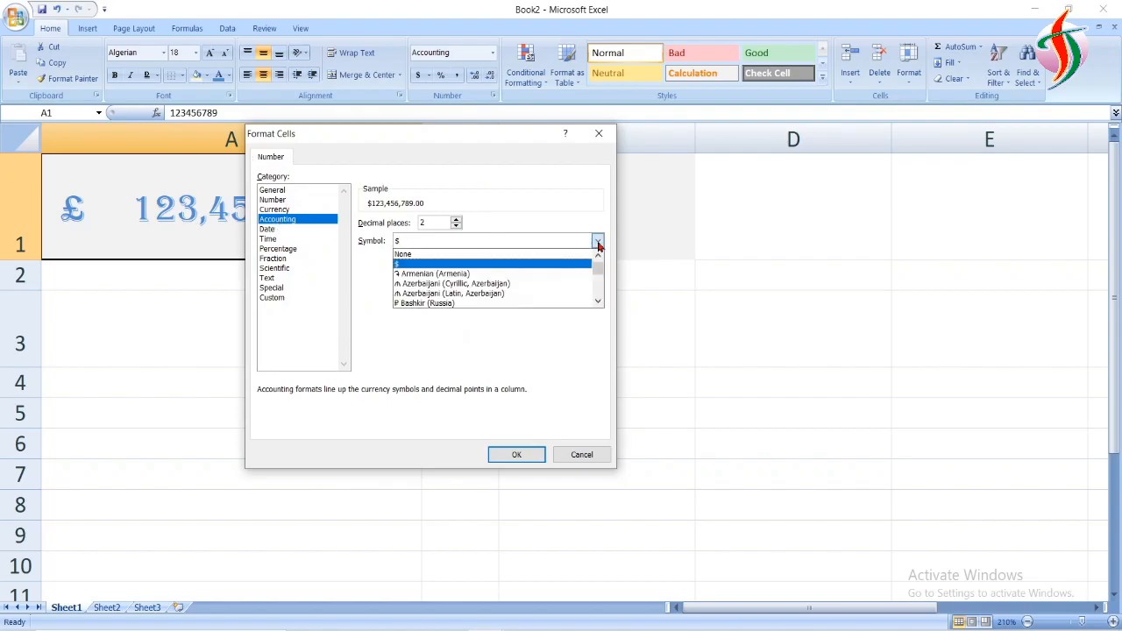
pyautogui.click(599, 300)
pyautogui.click(600, 300)
pyautogui.click(599, 302)
pyautogui.click(599, 301)
pyautogui.click(599, 302)
pyautogui.click(599, 301)
pyautogui.click(599, 302)
pyautogui.click(599, 301)
pyautogui.click(600, 301)
pyautogui.click(600, 301)
pyautogui.click(599, 301)
pyautogui.click(599, 301)
pyautogui.click(599, 302)
pyautogui.click(599, 301)
pyautogui.click(600, 301)
pyautogui.click(599, 301)
pyautogui.click(600, 302)
pyautogui.click(599, 301)
pyautogui.click(599, 301)
pyautogui.click(600, 301)
pyautogui.click(600, 302)
pyautogui.click(600, 301)
pyautogui.moveTo(598, 275); pyautogui.dragTo(600, 279)
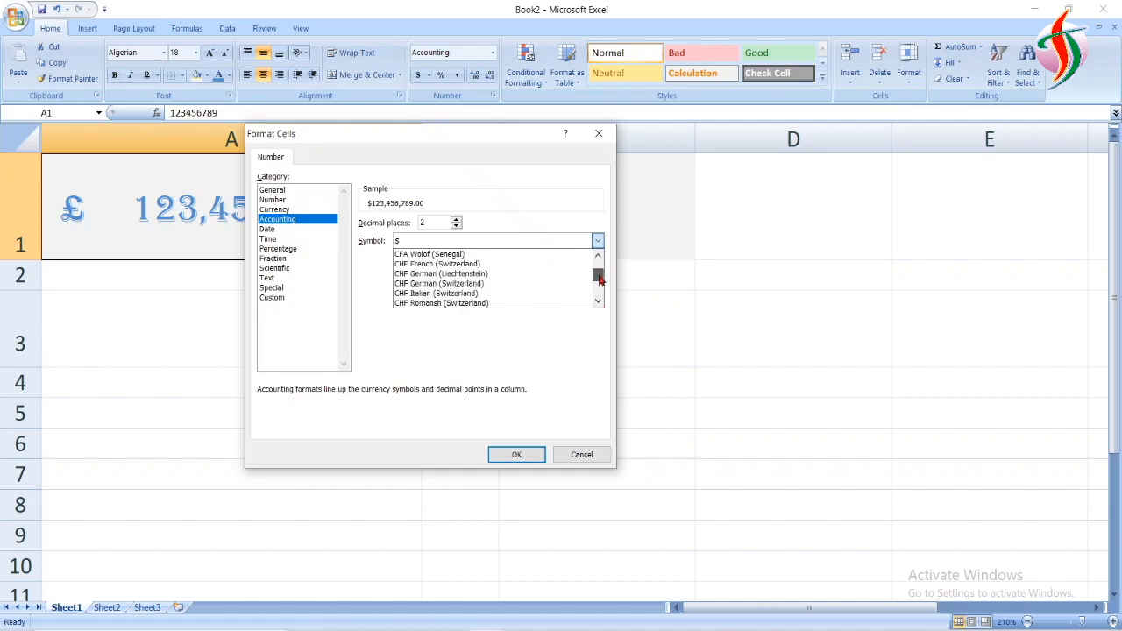
pyautogui.click(471, 284)
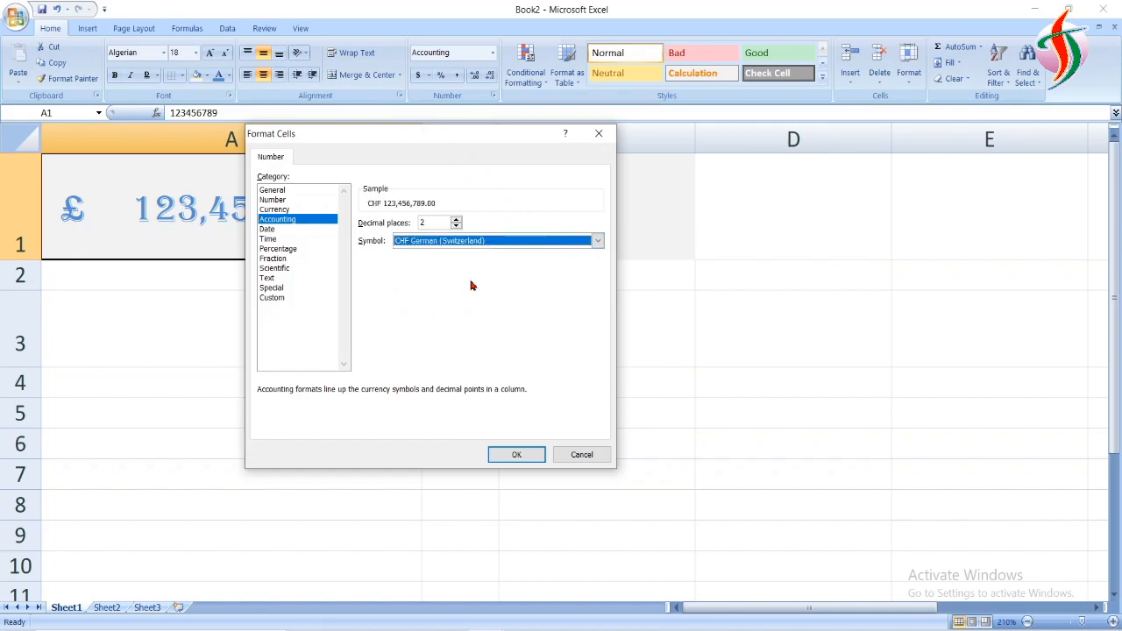
# Apply the accounting format with the INR symbol to A1 and widen column A to fit the value
pyautogui.click(597, 241)
pyautogui.moveTo(599, 281); pyautogui.dragTo(599, 285)
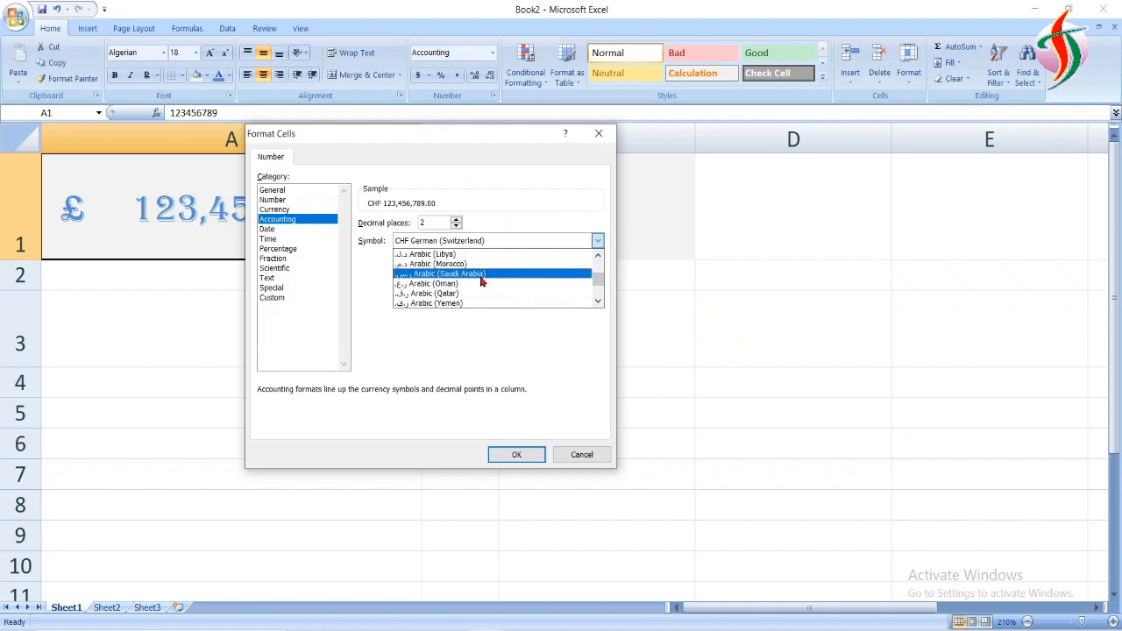
pyautogui.press('i')
pyautogui.press('Down')
pyautogui.press('Down')
pyautogui.press('Down')
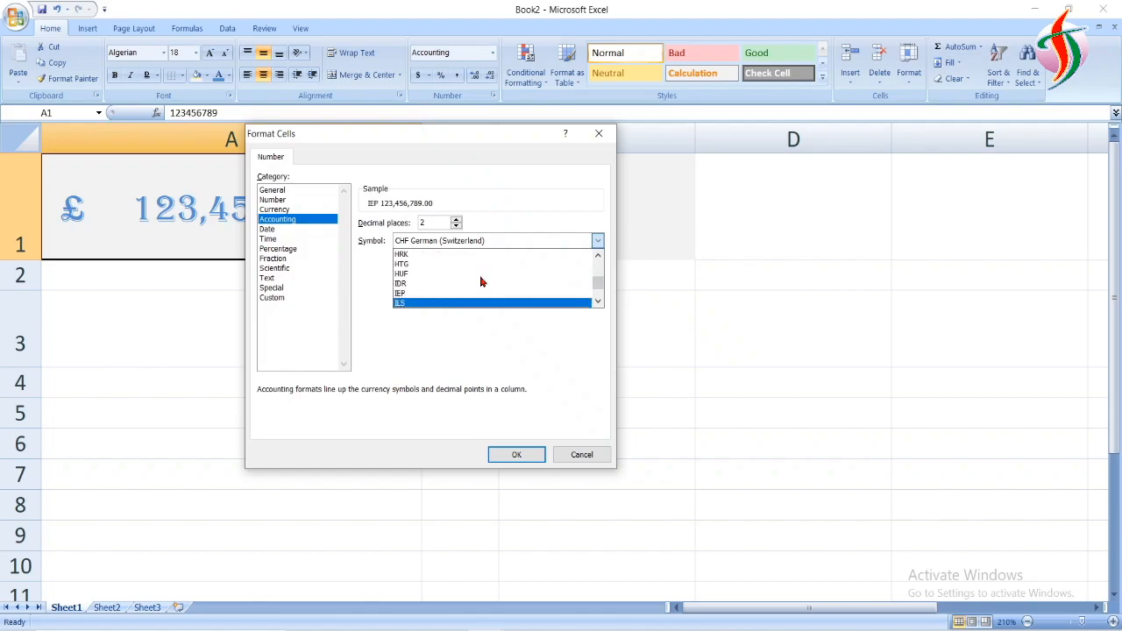
pyautogui.press('Down')
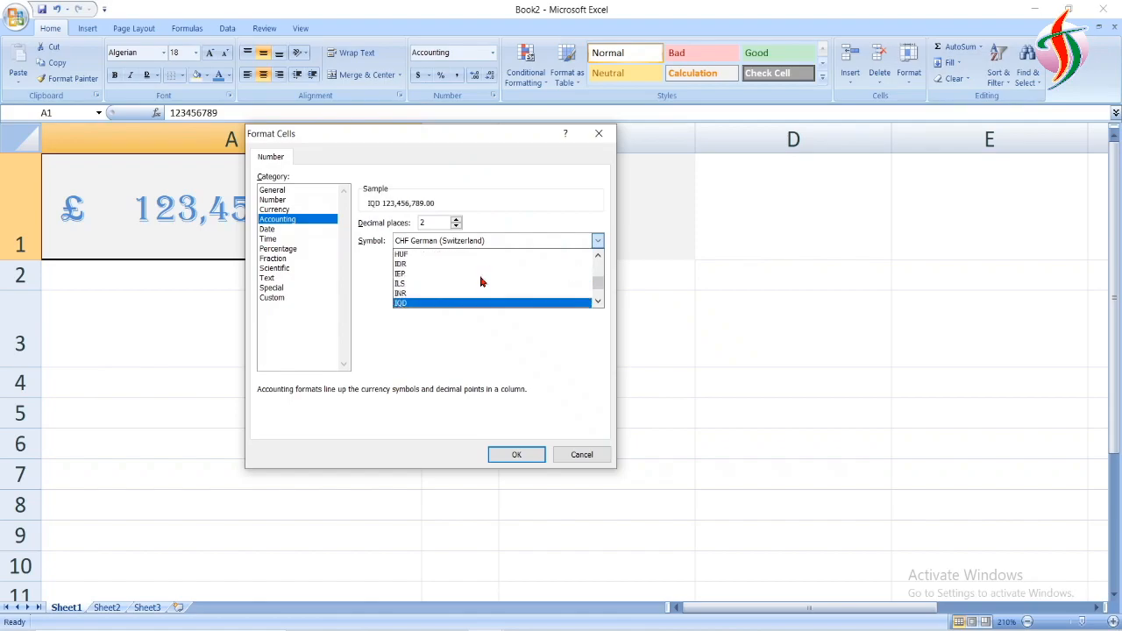
pyautogui.press('Up')
pyautogui.press('Return')
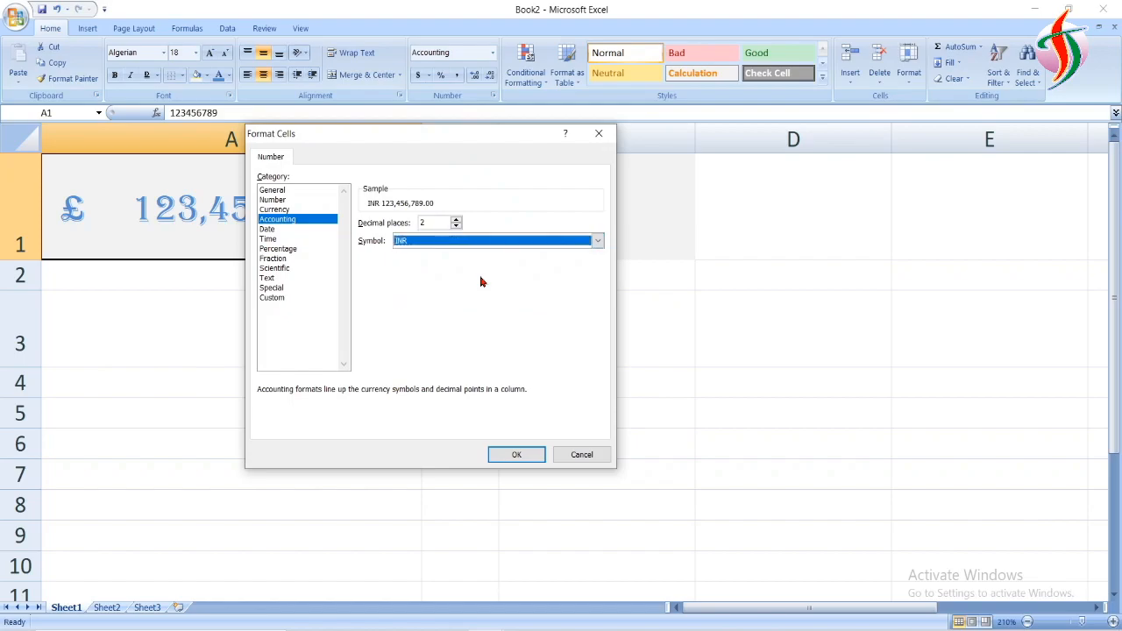
pyautogui.click(518, 455)
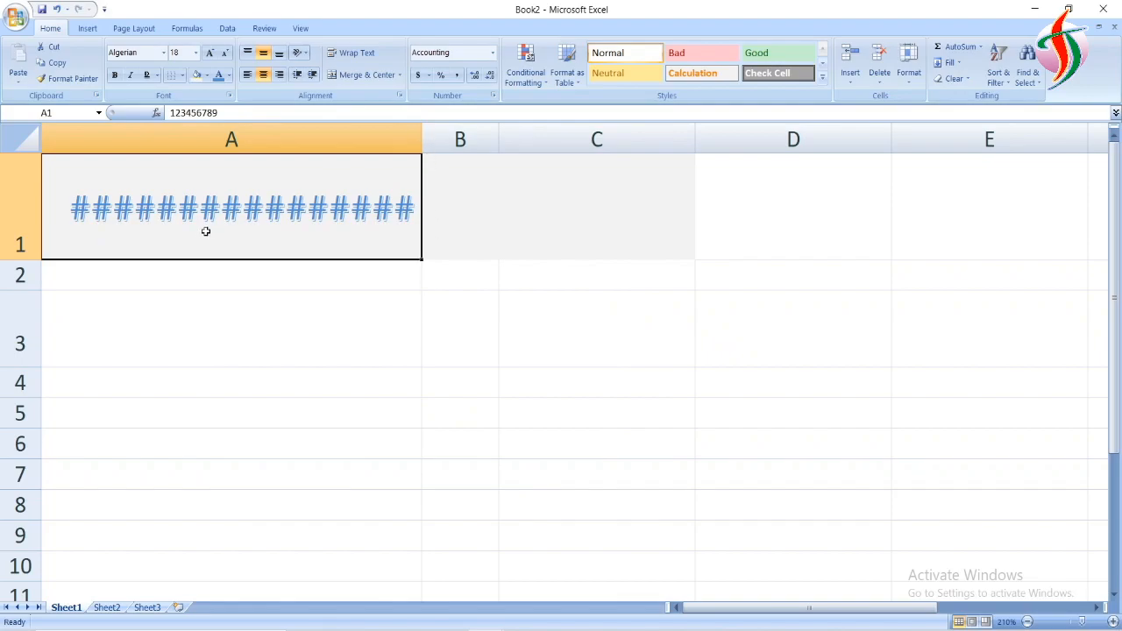
pyautogui.moveTo(421, 133); pyautogui.dragTo(512, 135)
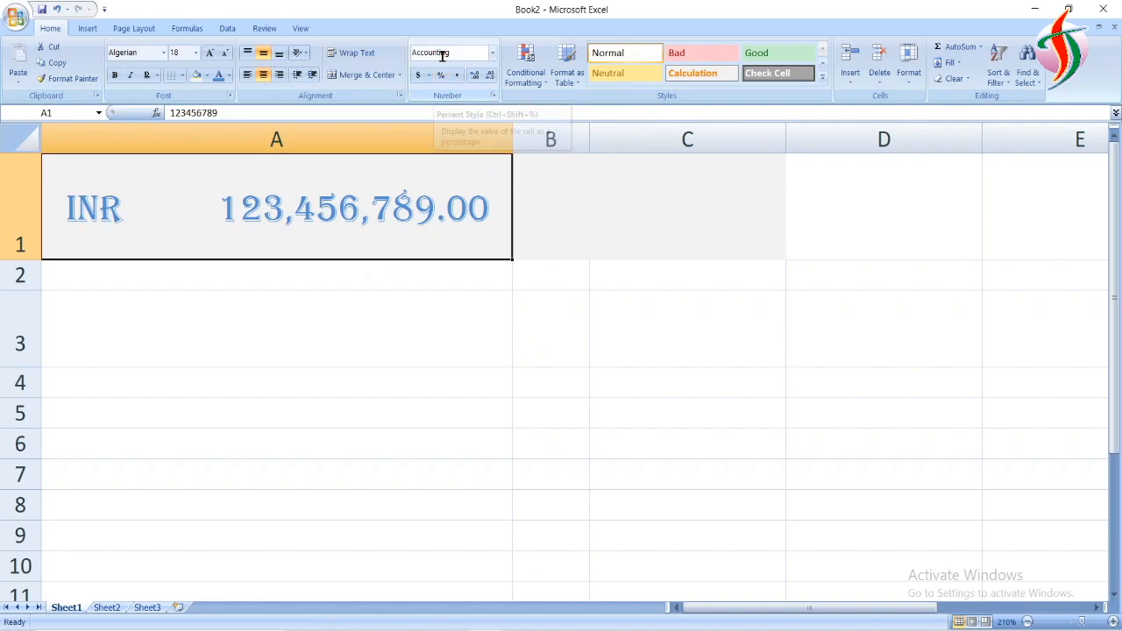
# Apply the Short Date format to A1 and widen column A further
pyautogui.click(493, 55)
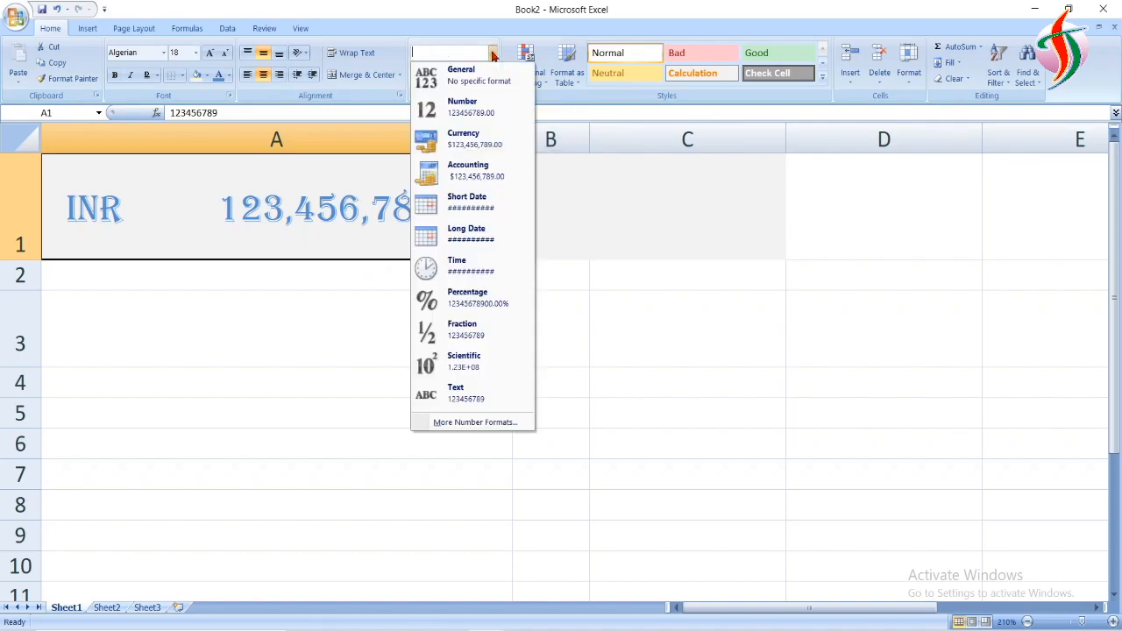
pyautogui.click(489, 212)
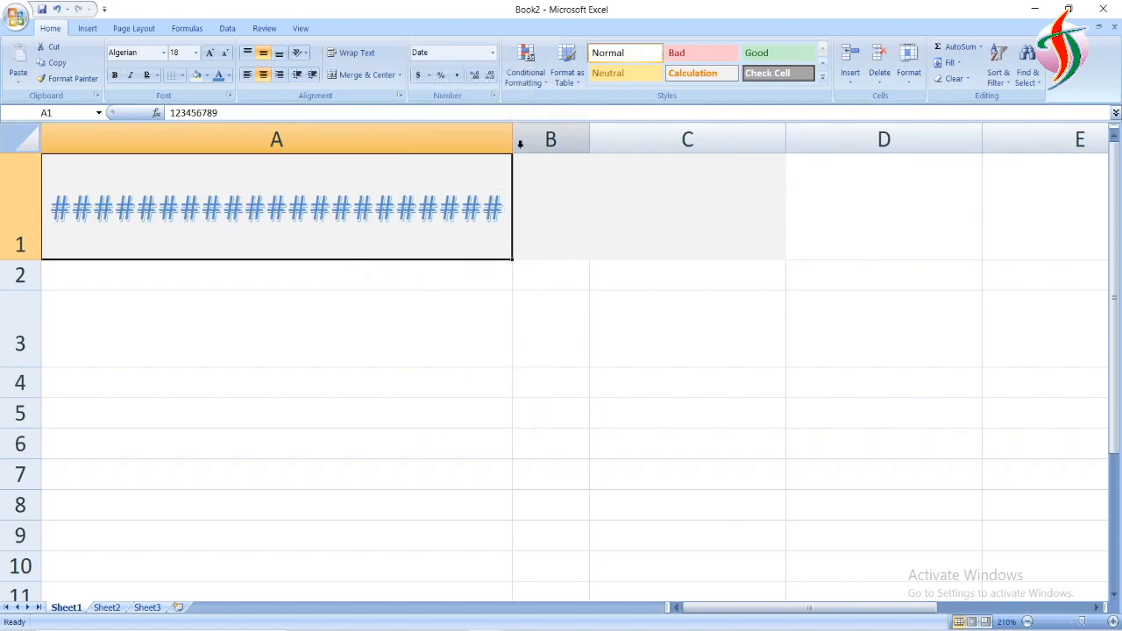
pyautogui.moveTo(513, 143); pyautogui.dragTo(608, 143)
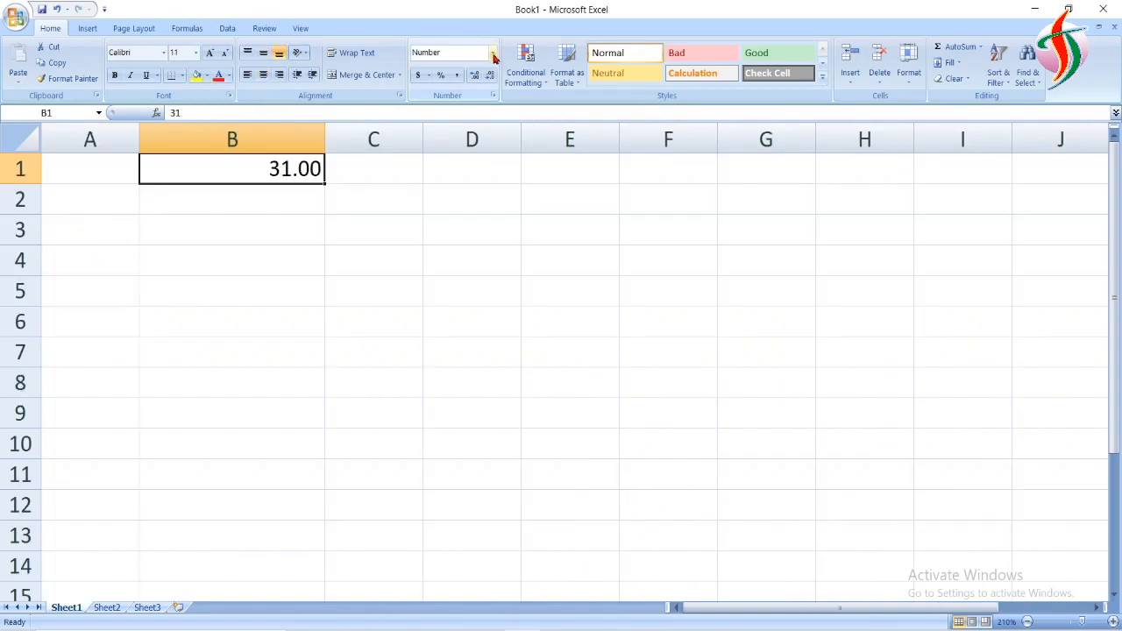
# Apply the Short Date format to B1 in Book1 and change its date to 1/31/1999
pyautogui.click(493, 54)
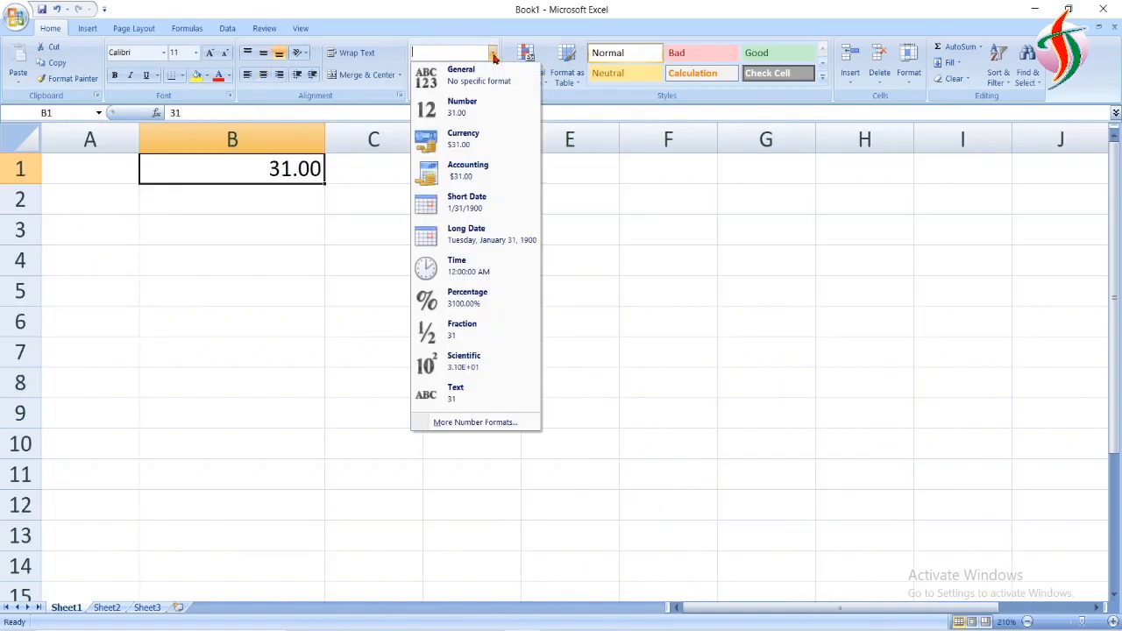
pyautogui.click(489, 205)
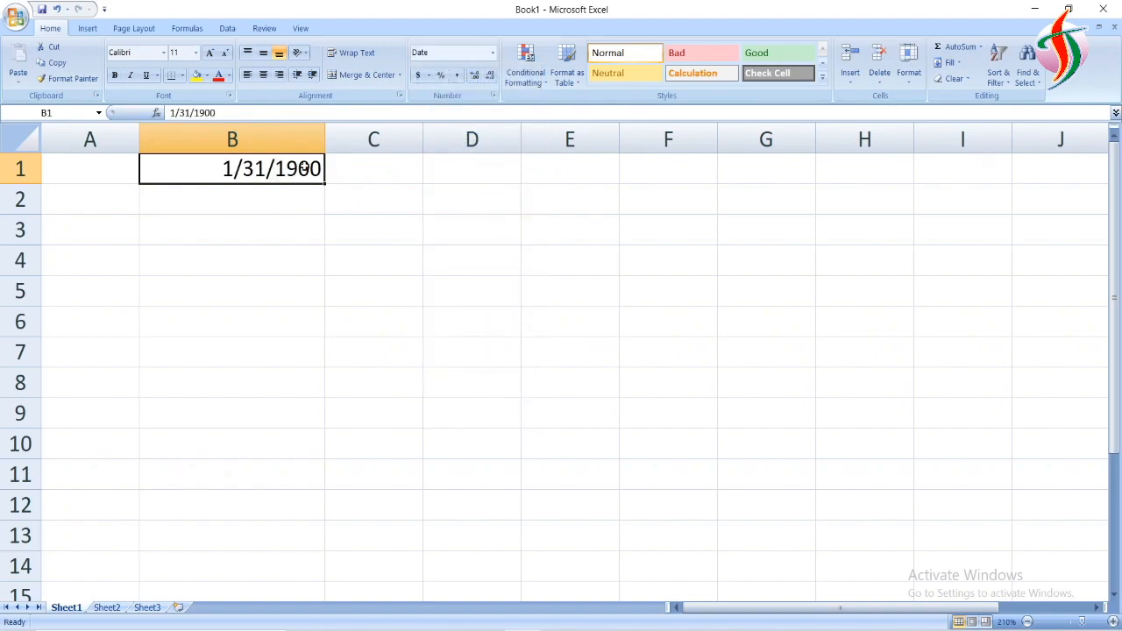
pyautogui.click(241, 113)
pyautogui.press('BackSpace')
pyautogui.press('BackSpace')
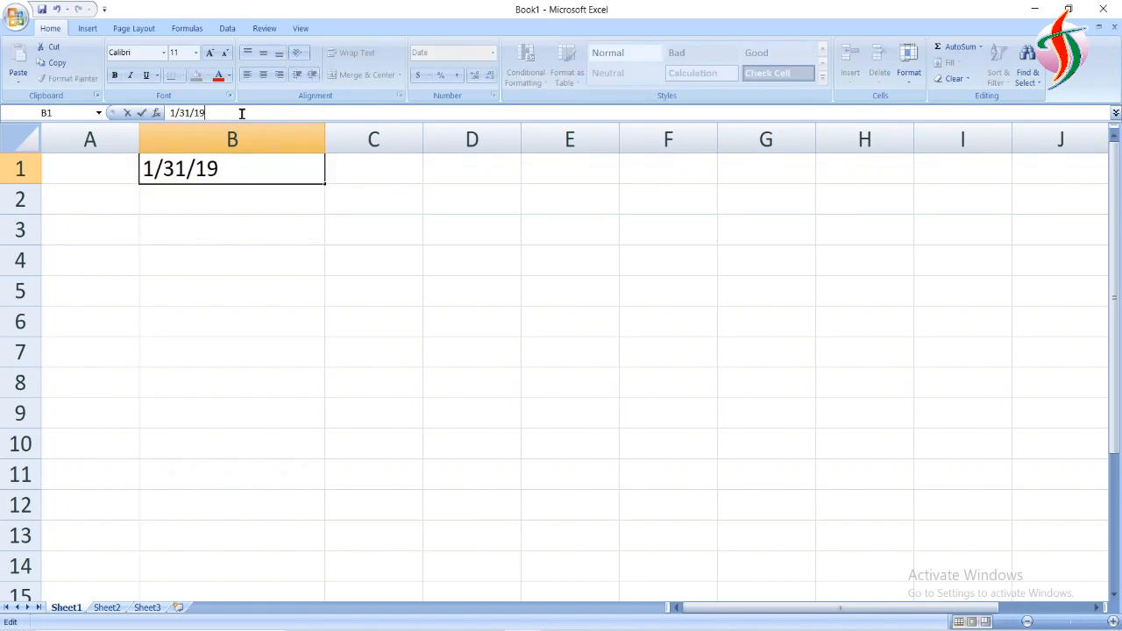
pyautogui.press('BackSpace')
pyautogui.write('999')
pyautogui.click(144, 115)
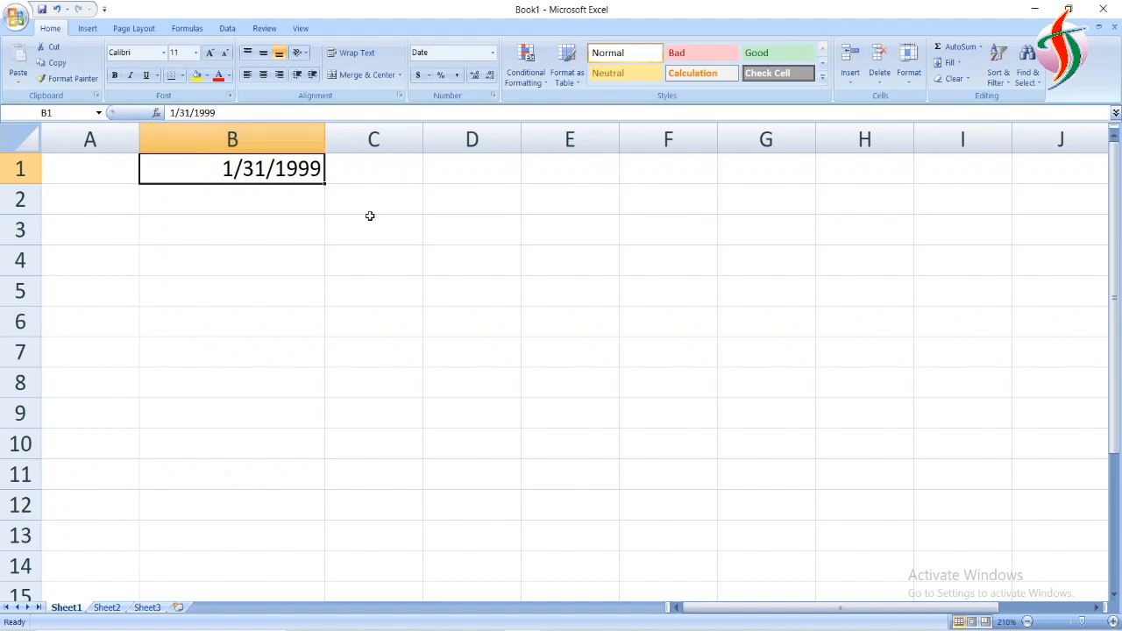
# Apply the Long Date format to B1 and widen column B so the full date fits
pyautogui.click(493, 53)
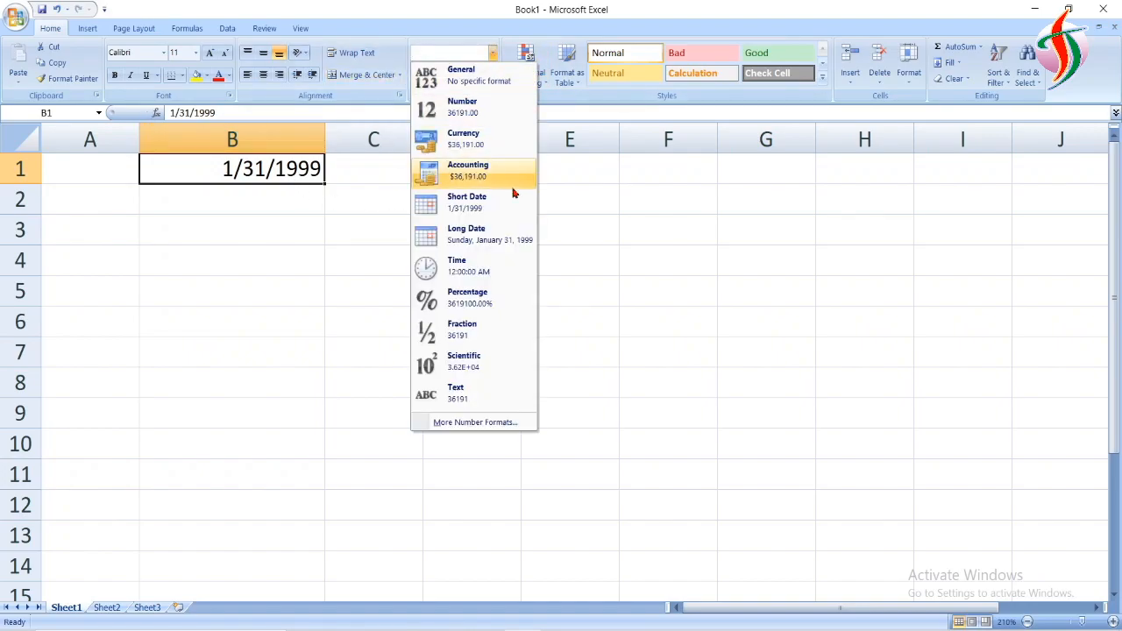
pyautogui.click(520, 243)
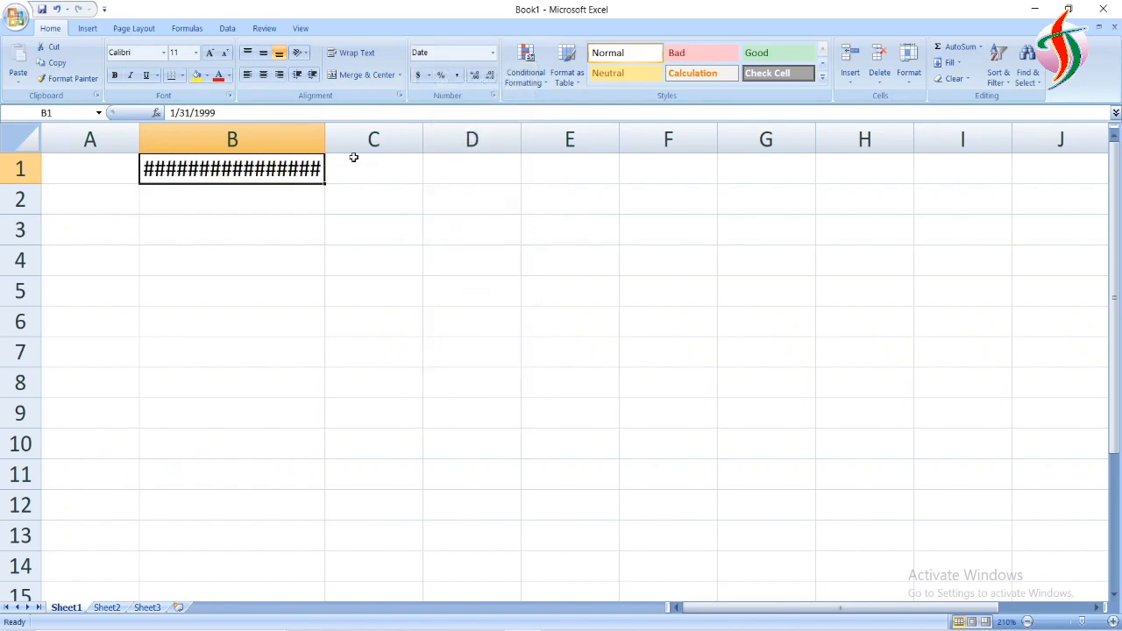
pyautogui.moveTo(328, 137); pyautogui.dragTo(430, 142)
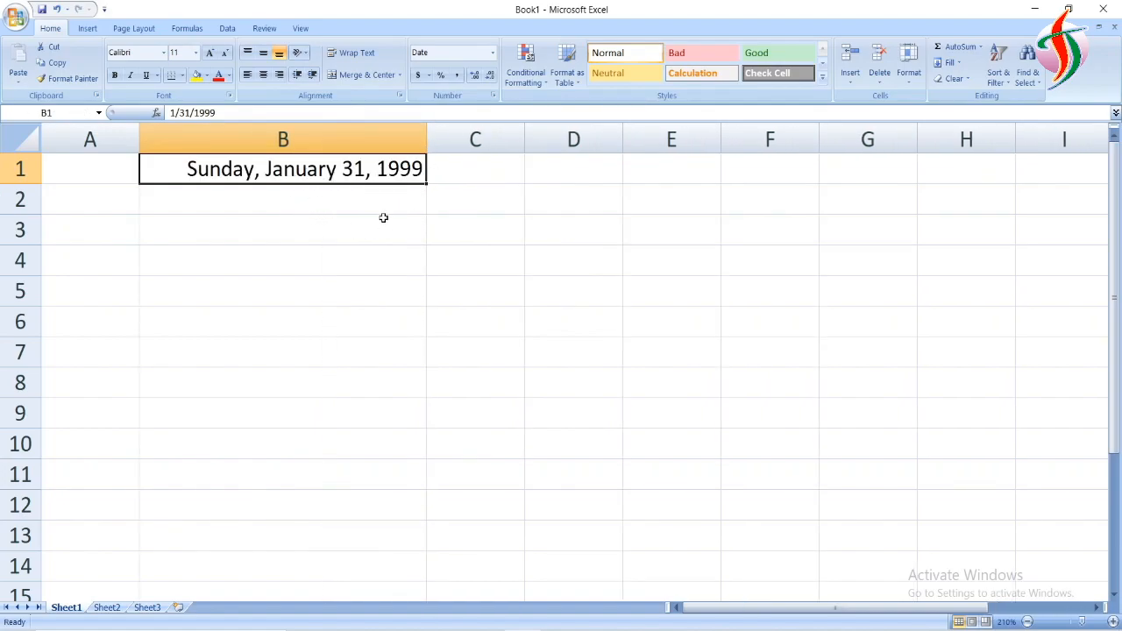
# Apply the Time format to B1 and keep cell B1 selected
pyautogui.click(495, 54)
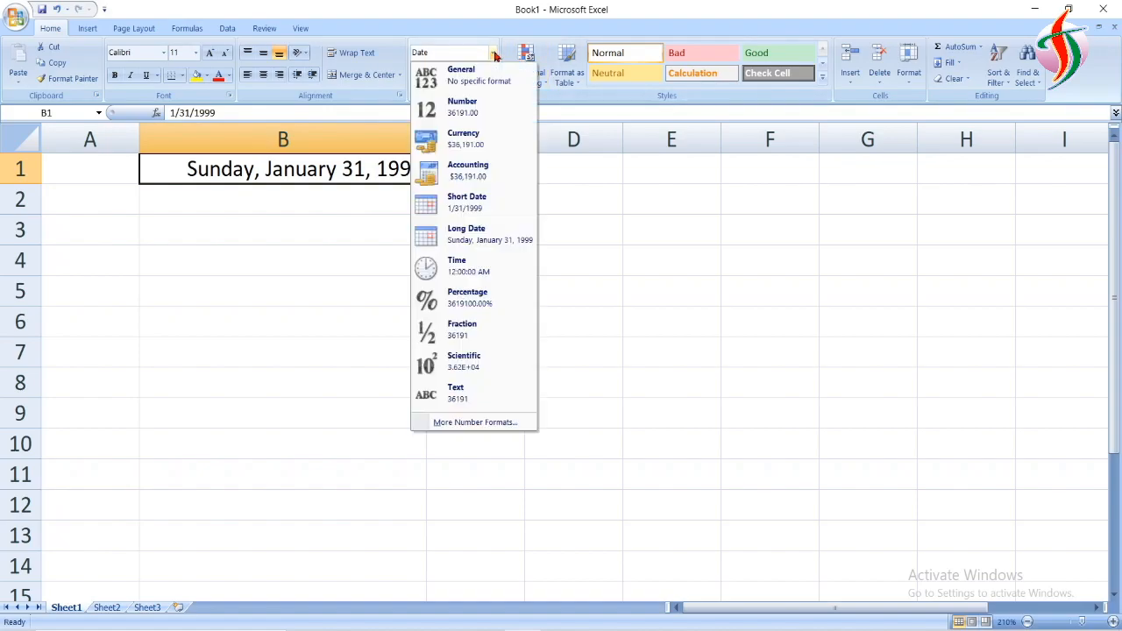
pyautogui.click(506, 268)
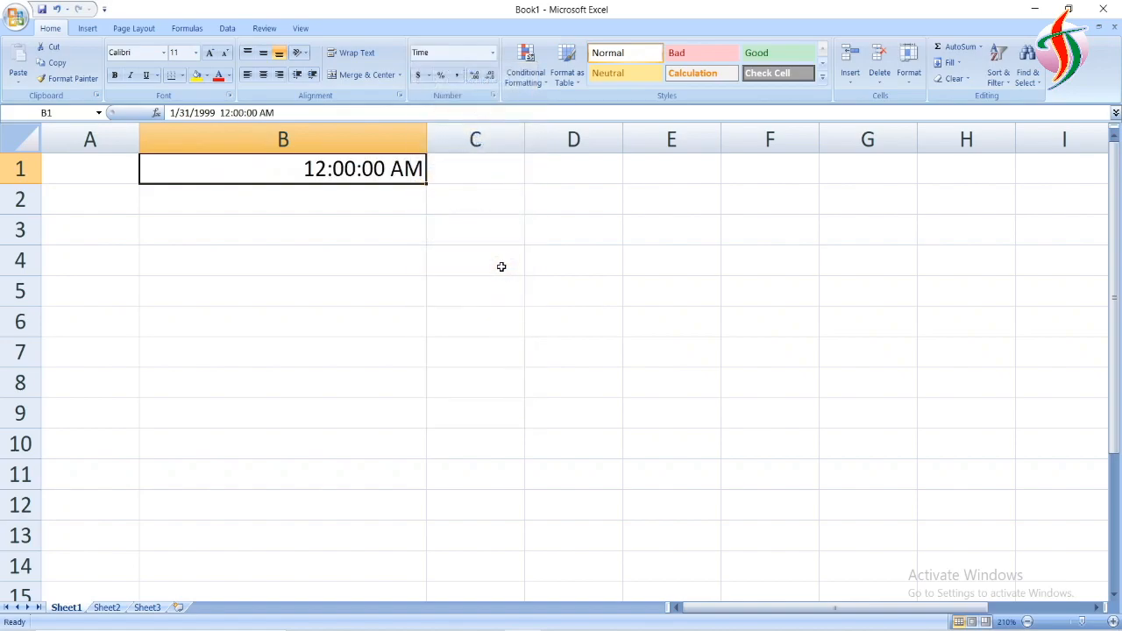
pyautogui.click(234, 112)
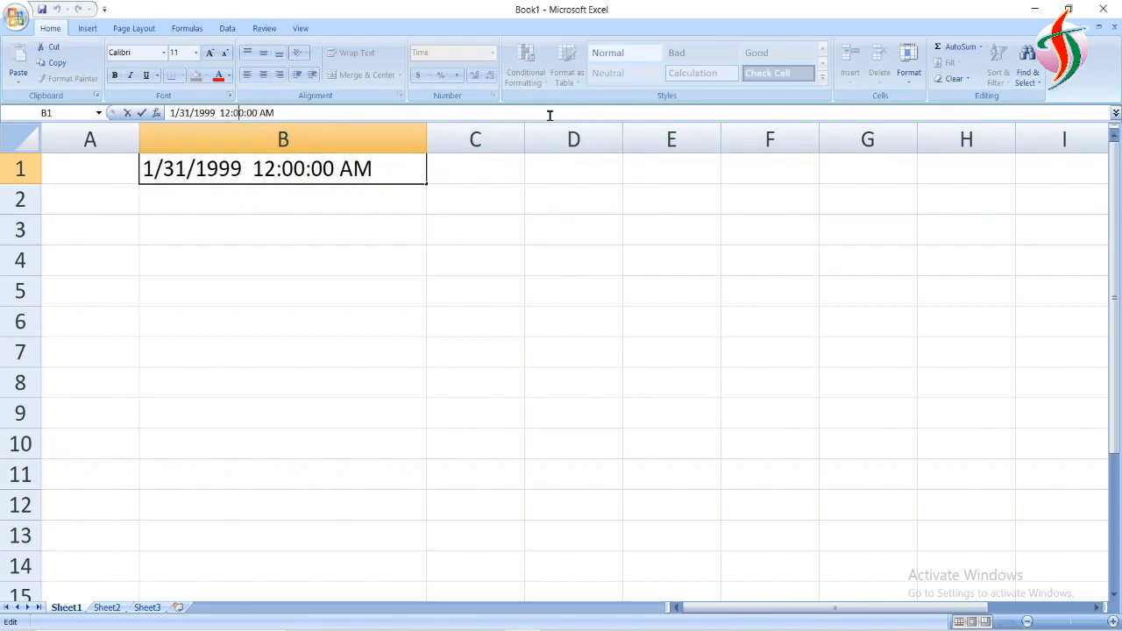
pyautogui.click(476, 193)
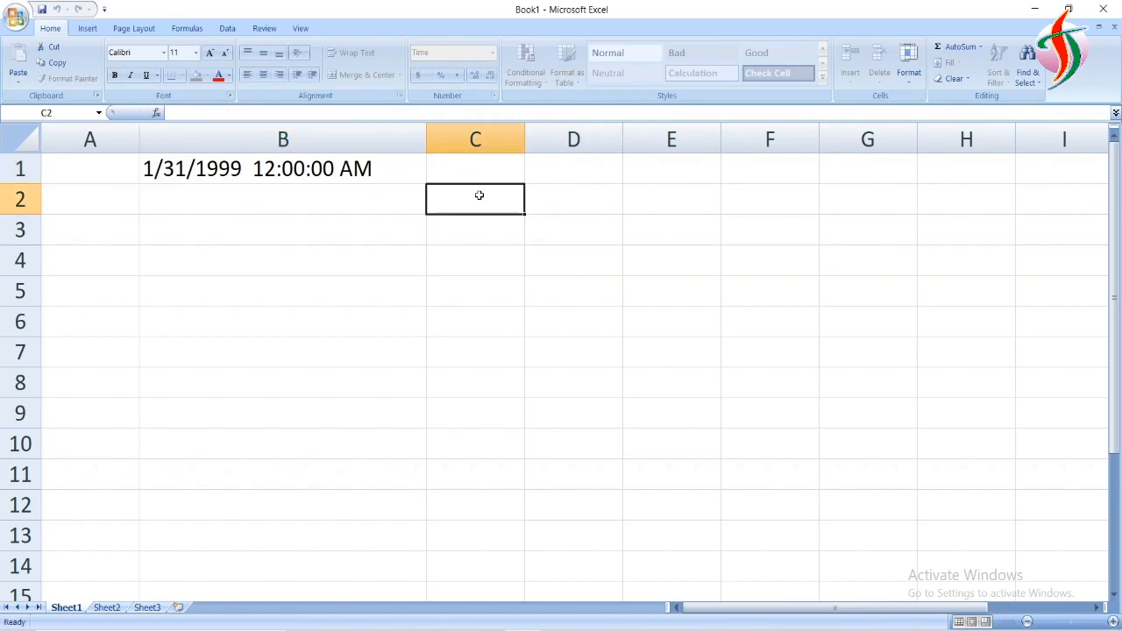
pyautogui.click(366, 164)
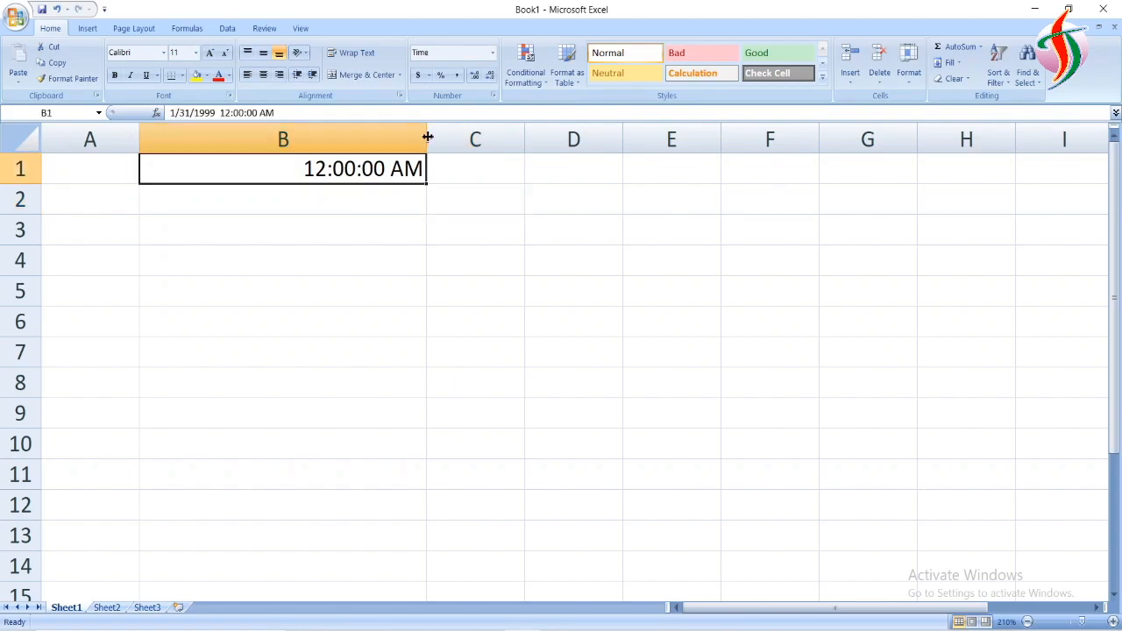
# Widen column B further and apply the Percentage format to B1
pyautogui.moveTo(427, 138); pyautogui.dragTo(598, 158)
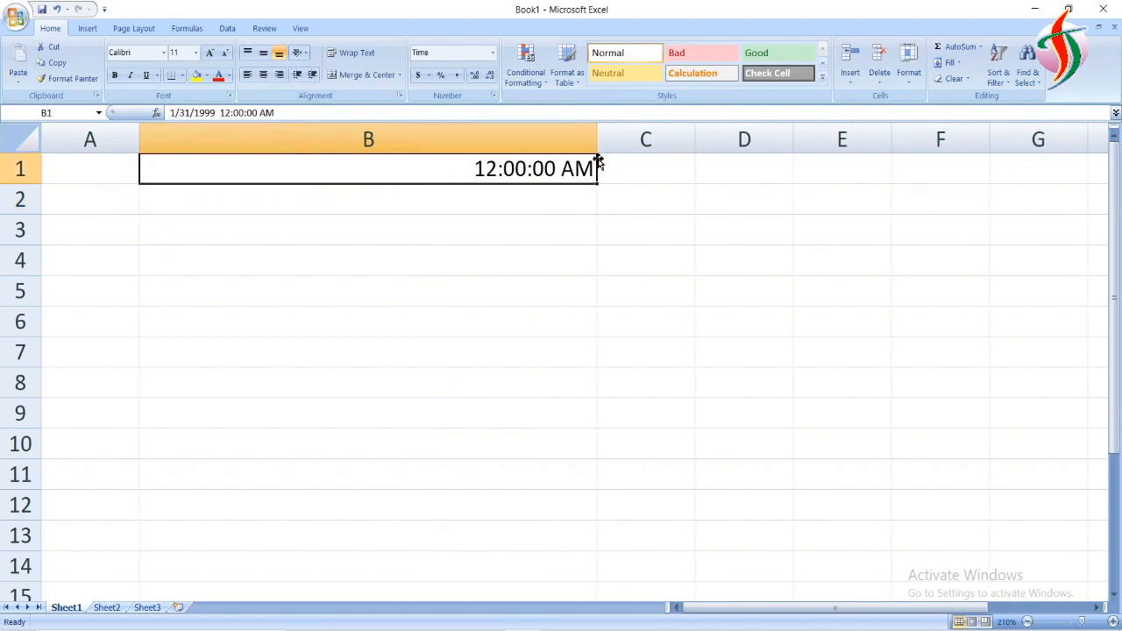
pyautogui.click(492, 54)
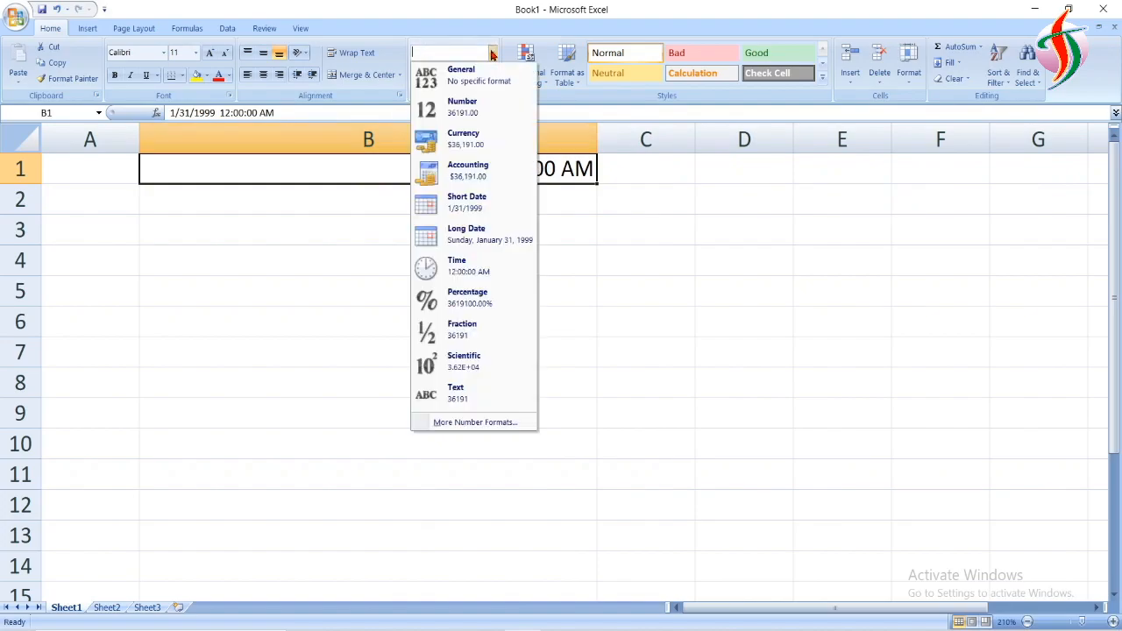
pyautogui.click(509, 305)
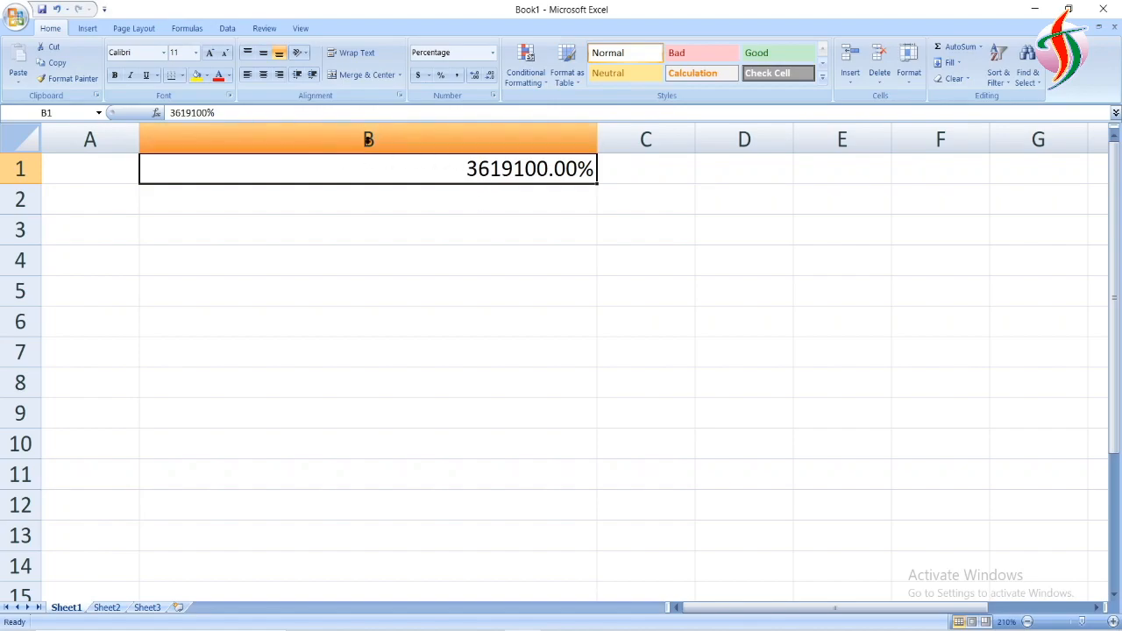
# Apply the Number format to B1 and replace its value with 89
pyautogui.click(492, 54)
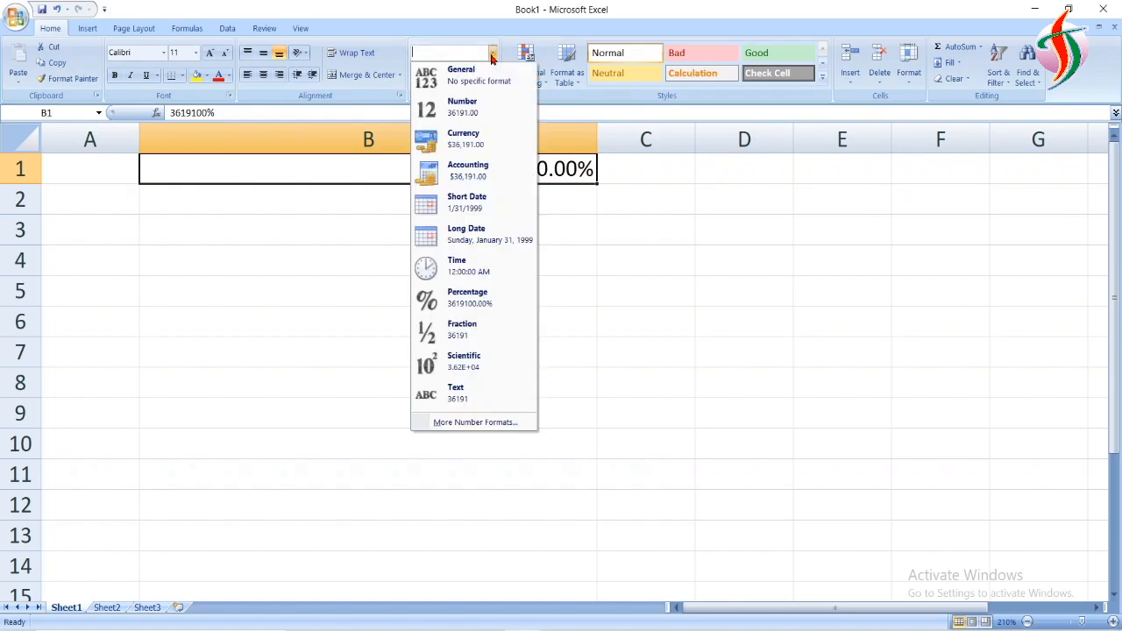
pyautogui.click(497, 122)
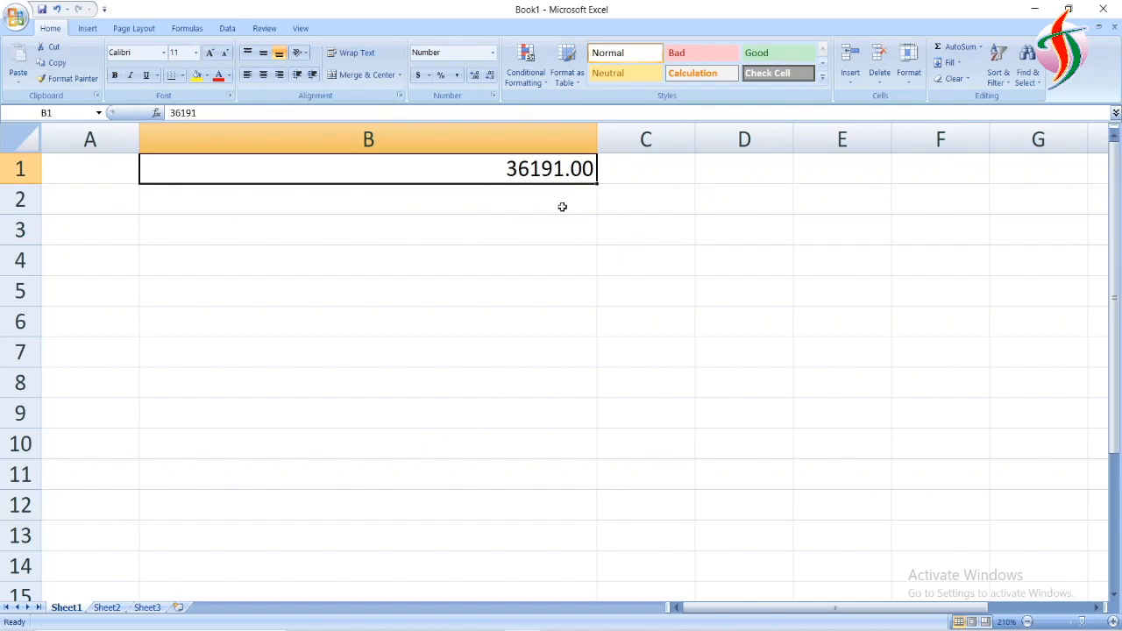
pyautogui.click(212, 111)
pyautogui.press('BackSpace')
pyautogui.press('BackSpace')
pyautogui.press('BackSpace')
pyautogui.press('BackSpace')
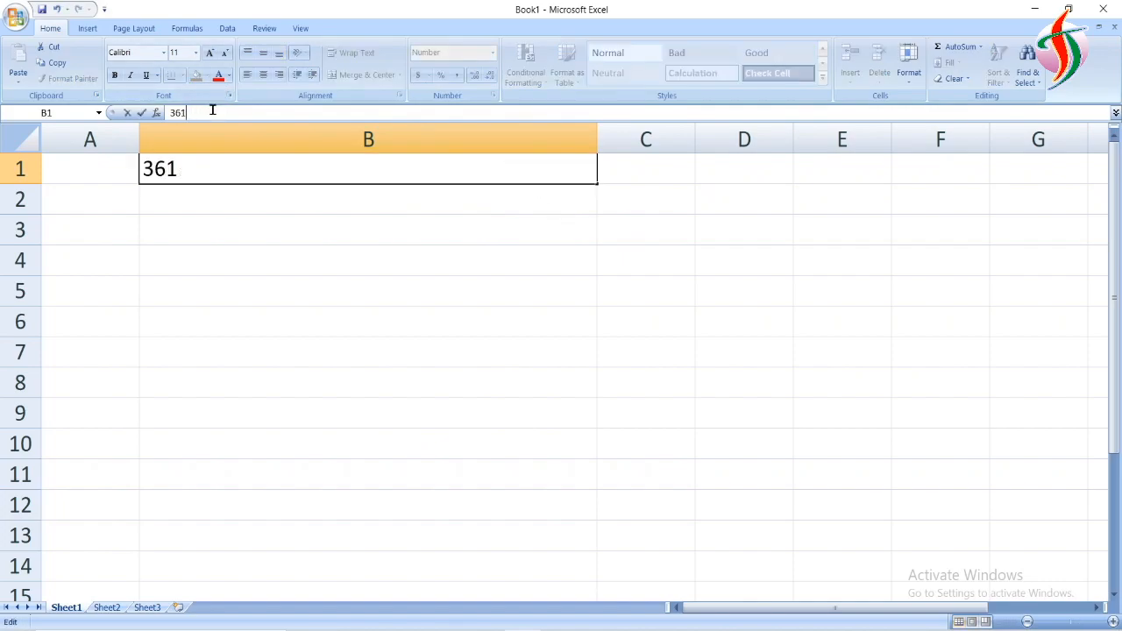
pyautogui.press('BackSpace')
pyautogui.write('89')
pyautogui.click(333, 205)
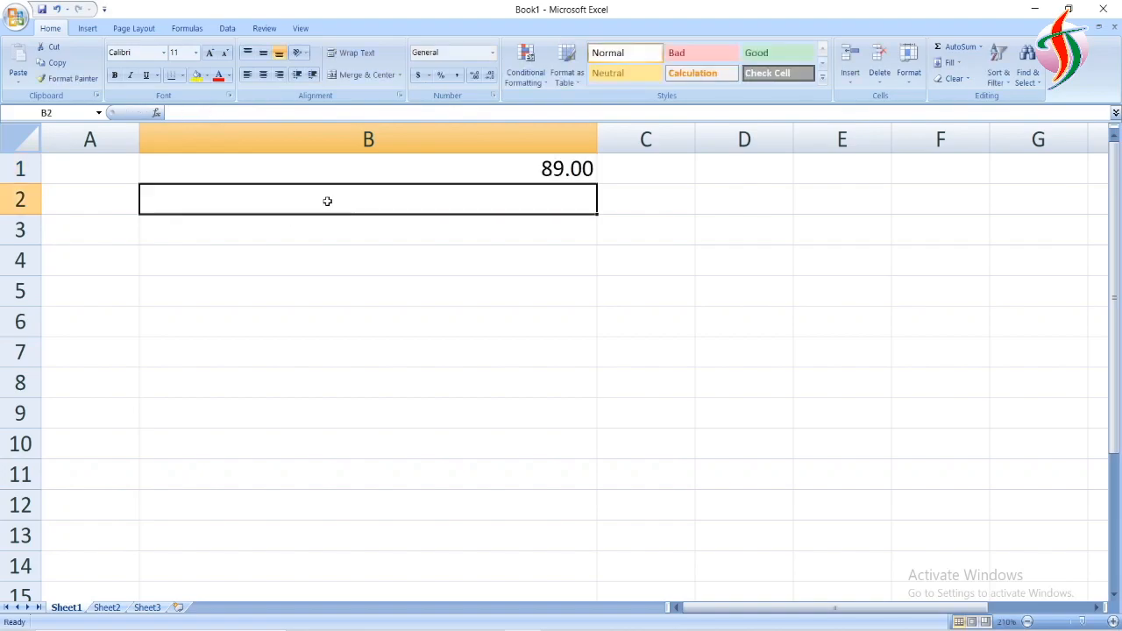
# Apply the Percentage format to cell B1, followed by the Fraction format
pyautogui.click(355, 173)
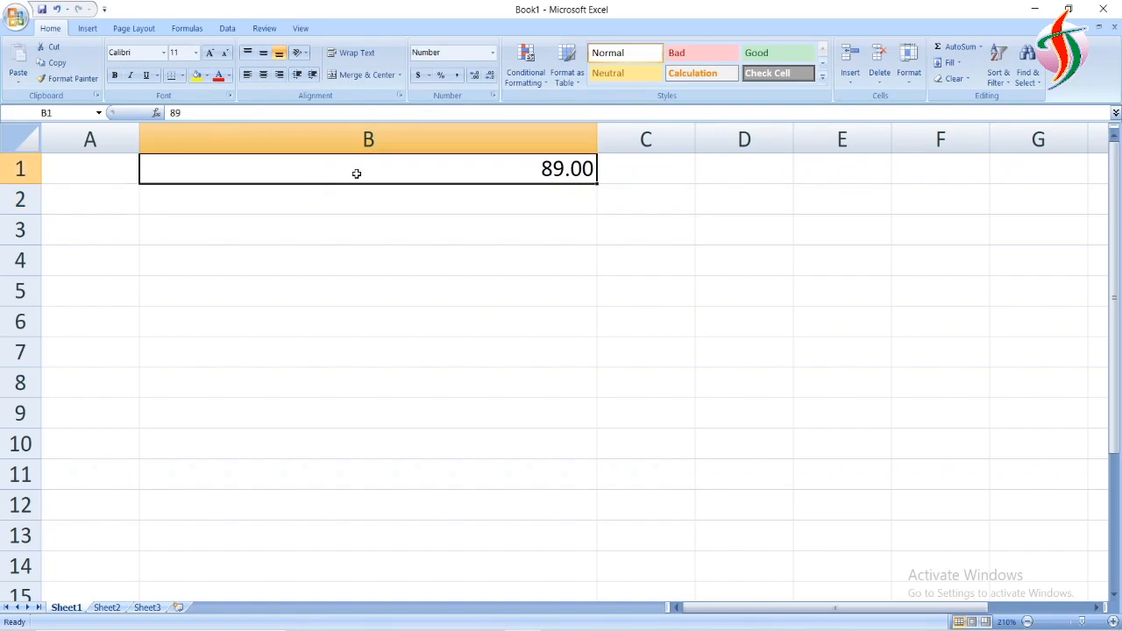
pyautogui.click(492, 52)
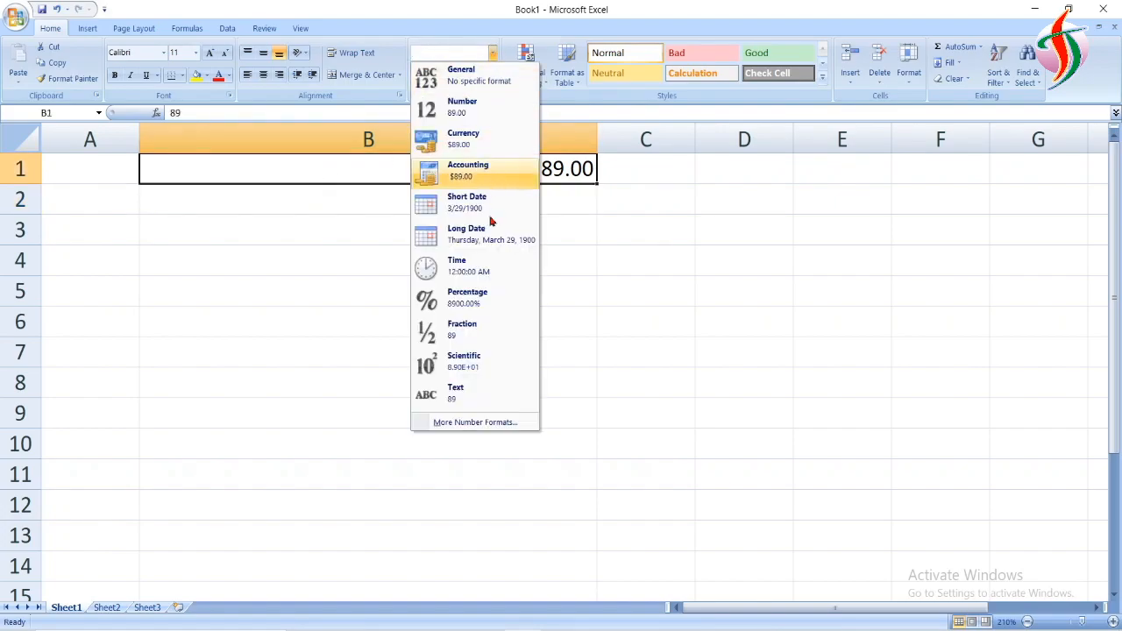
pyautogui.click(491, 306)
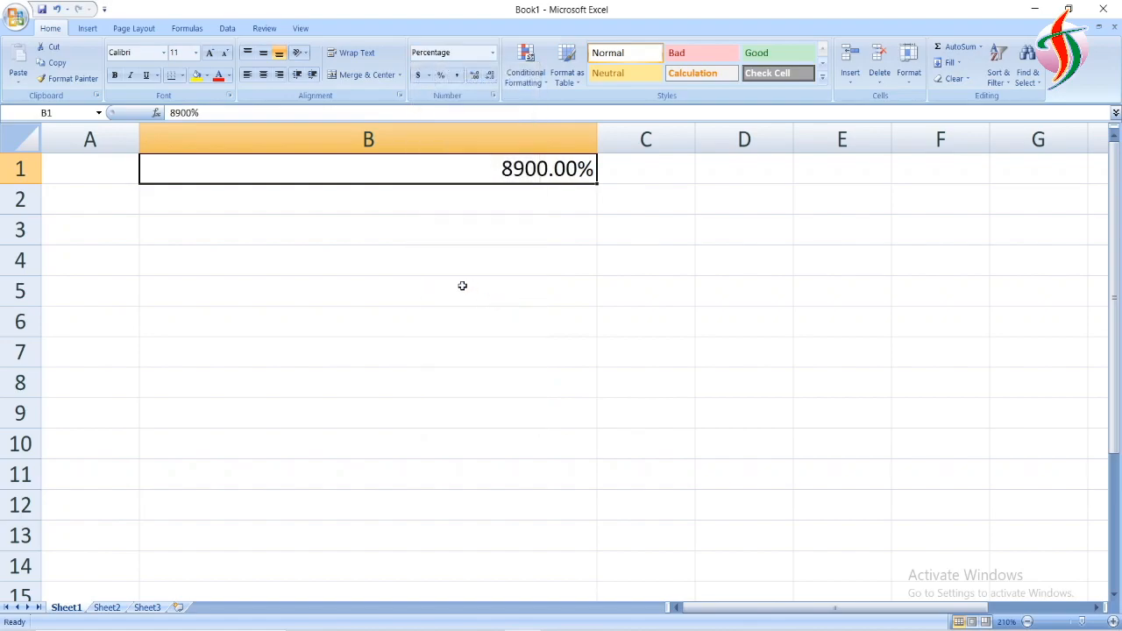
pyautogui.click(493, 54)
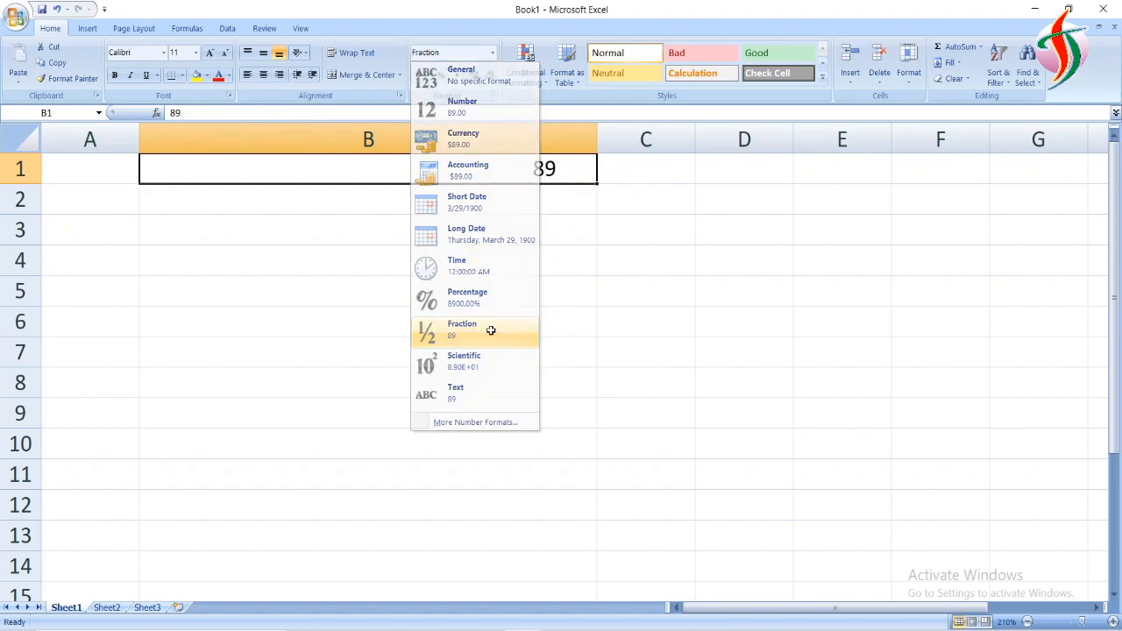
pyautogui.click(491, 331)
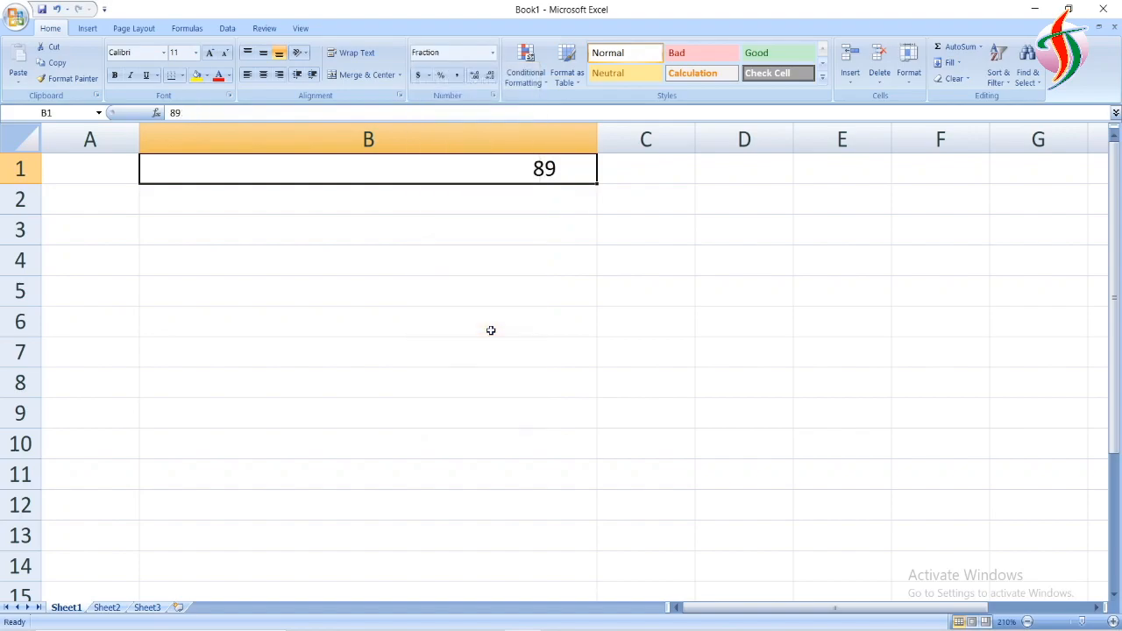
# Apply the Scientific format to B1 and switch it to the Text format
pyautogui.click(492, 52)
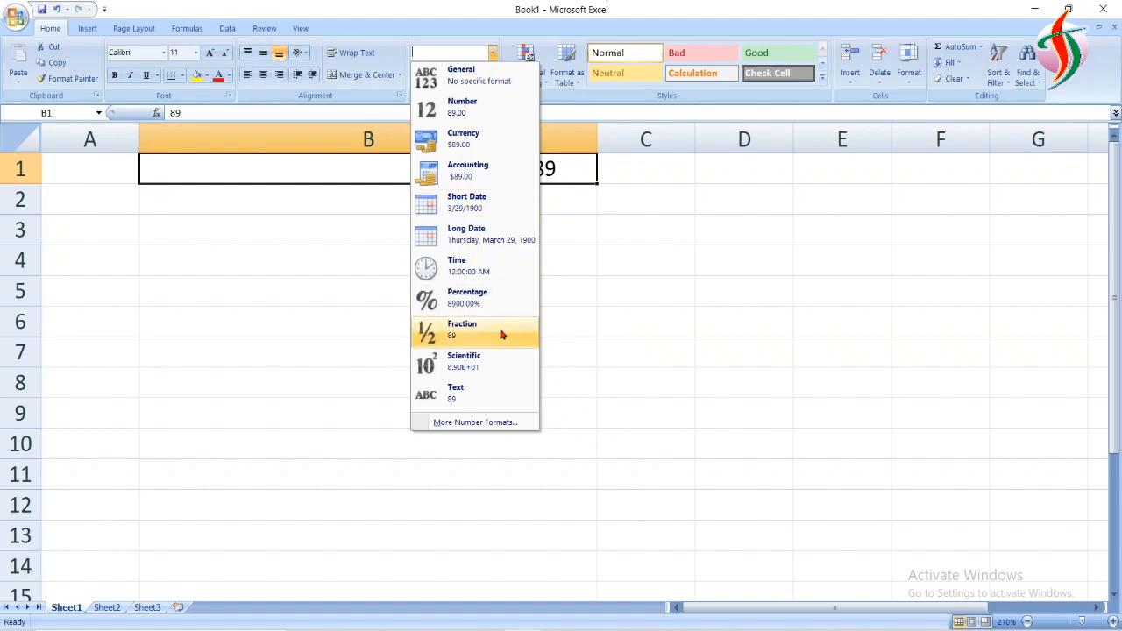
pyautogui.click(494, 363)
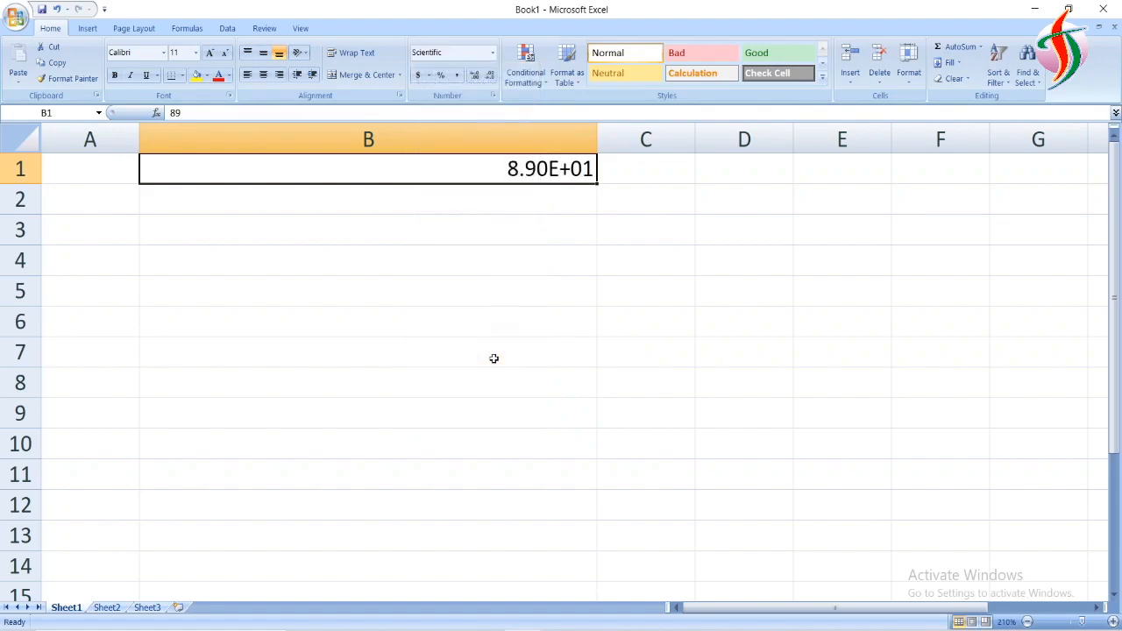
pyautogui.click(493, 55)
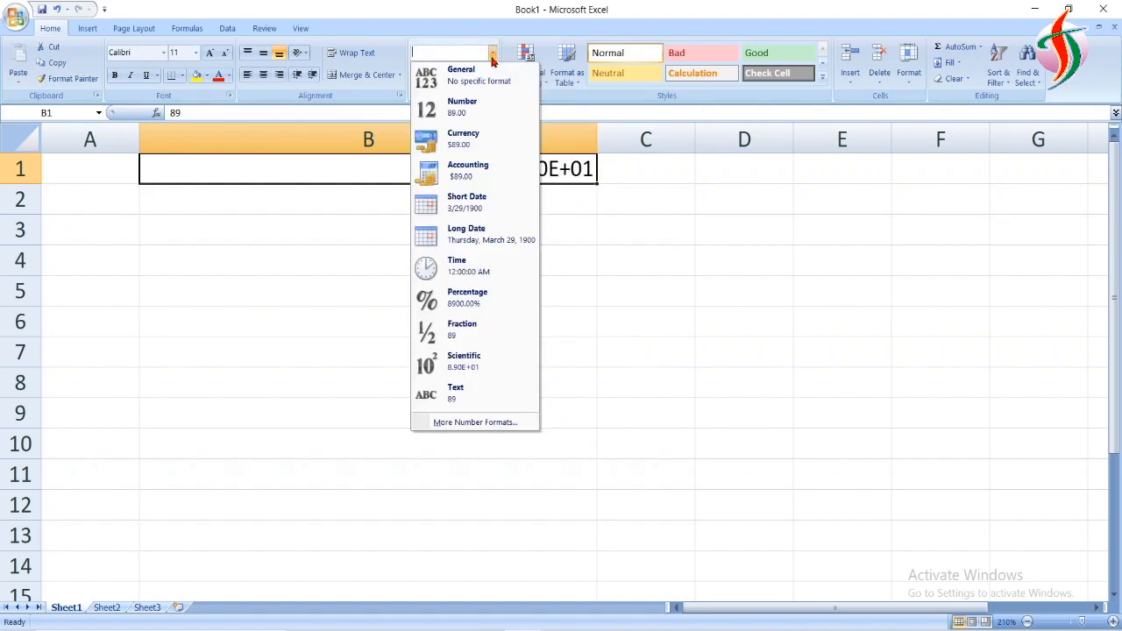
pyautogui.click(482, 396)
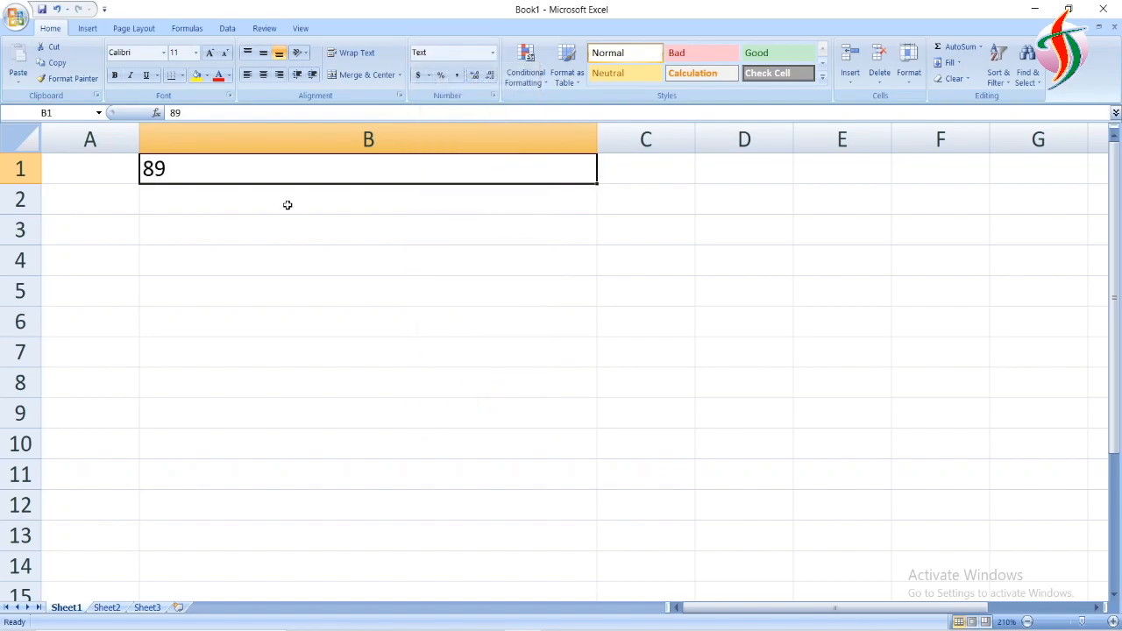
# Open the full number format settings for B1 and browse the format codes in the Custom category
pyautogui.click(493, 54)
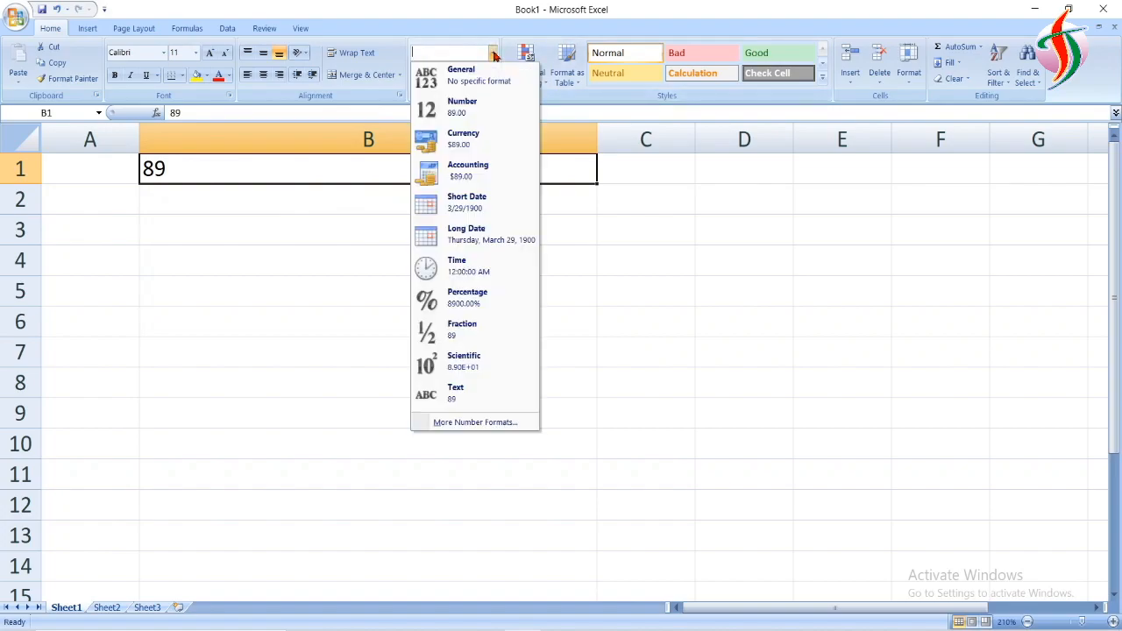
pyautogui.click(511, 423)
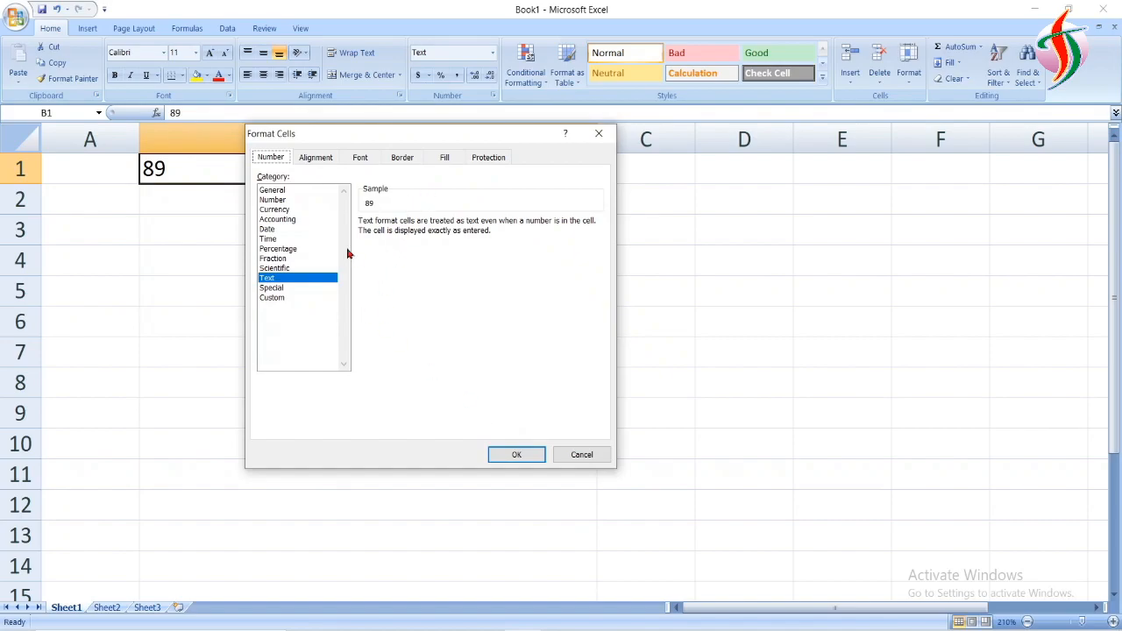
pyautogui.click(281, 299)
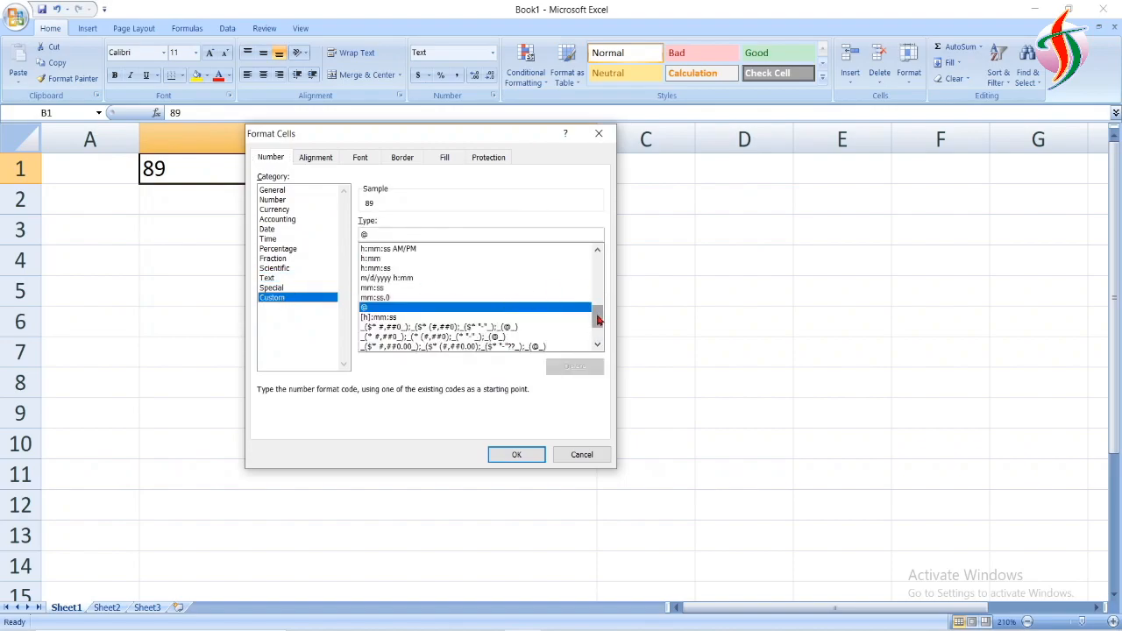
pyautogui.moveTo(597, 320); pyautogui.dragTo(599, 331)
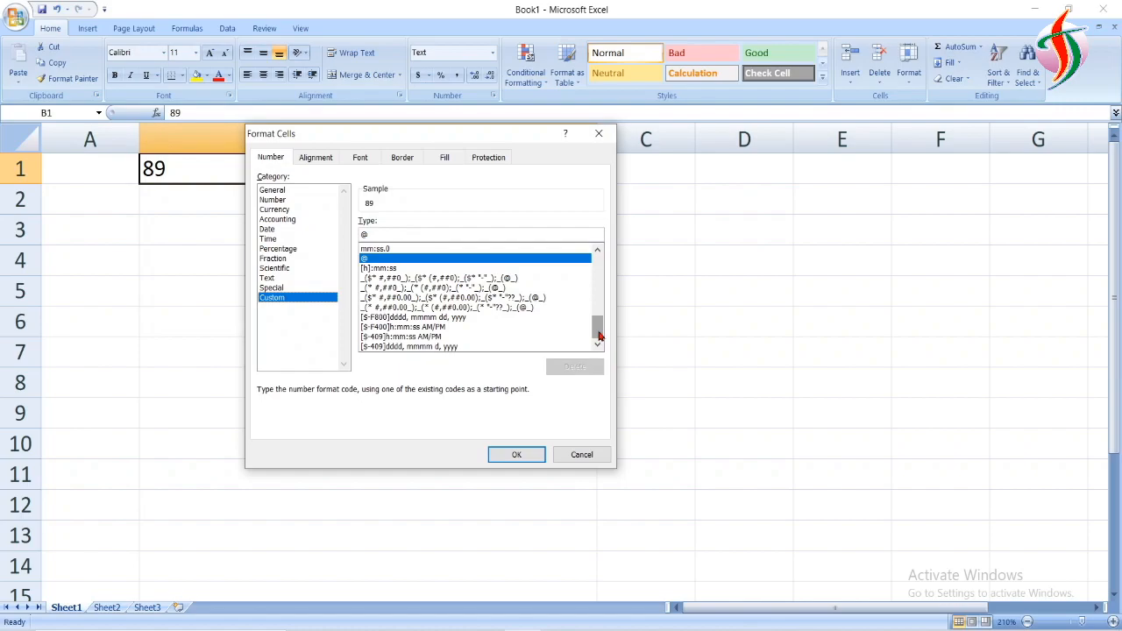
pyautogui.moveTo(600, 336); pyautogui.dragTo(599, 315)
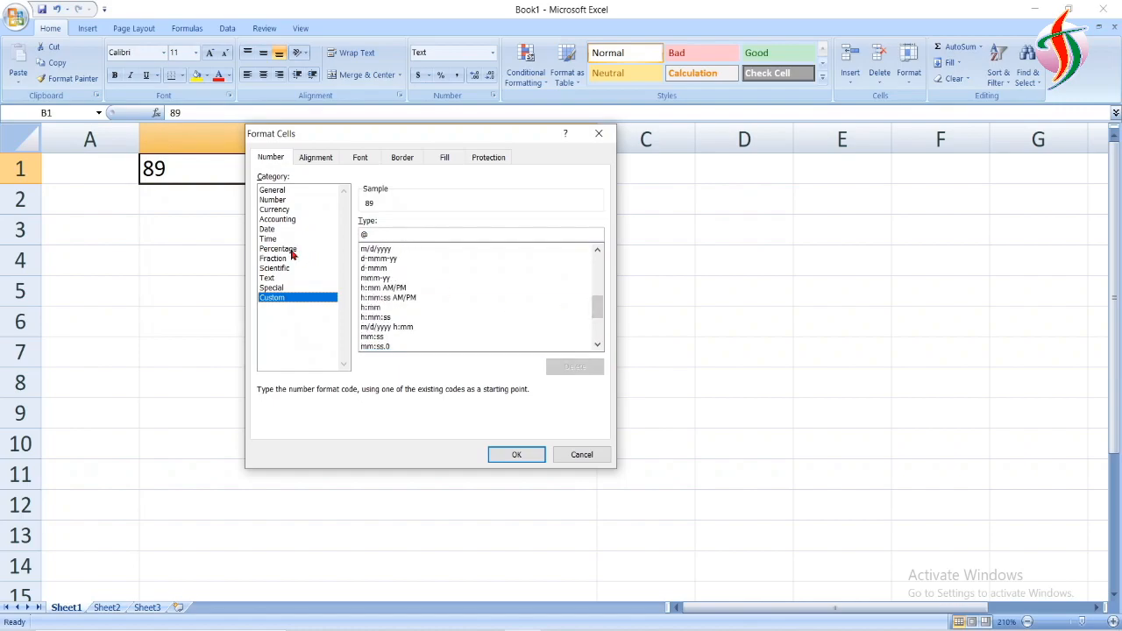
# Choose the Percentage category for B1 and try lowering and raising its number of decimal places
pyautogui.click(289, 250)
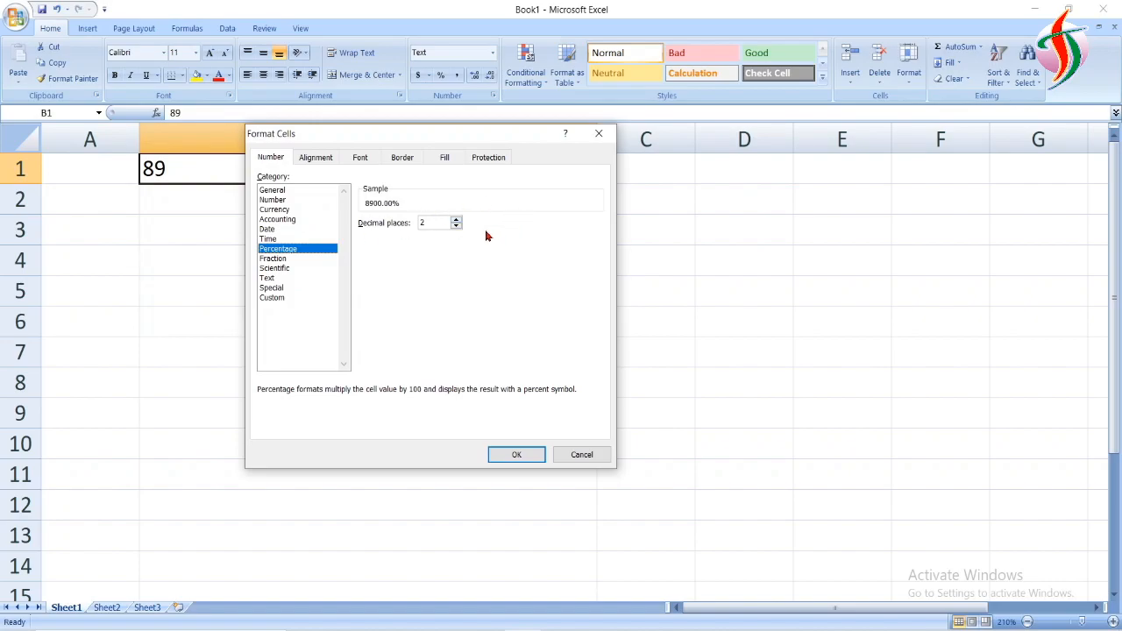
pyautogui.click(456, 226)
pyautogui.click(456, 226)
pyautogui.click(457, 221)
# Review the Alignment, Font, Border, Fill and Protection settings for B1 and close Format Cells without applying changes
pyautogui.click(328, 158)
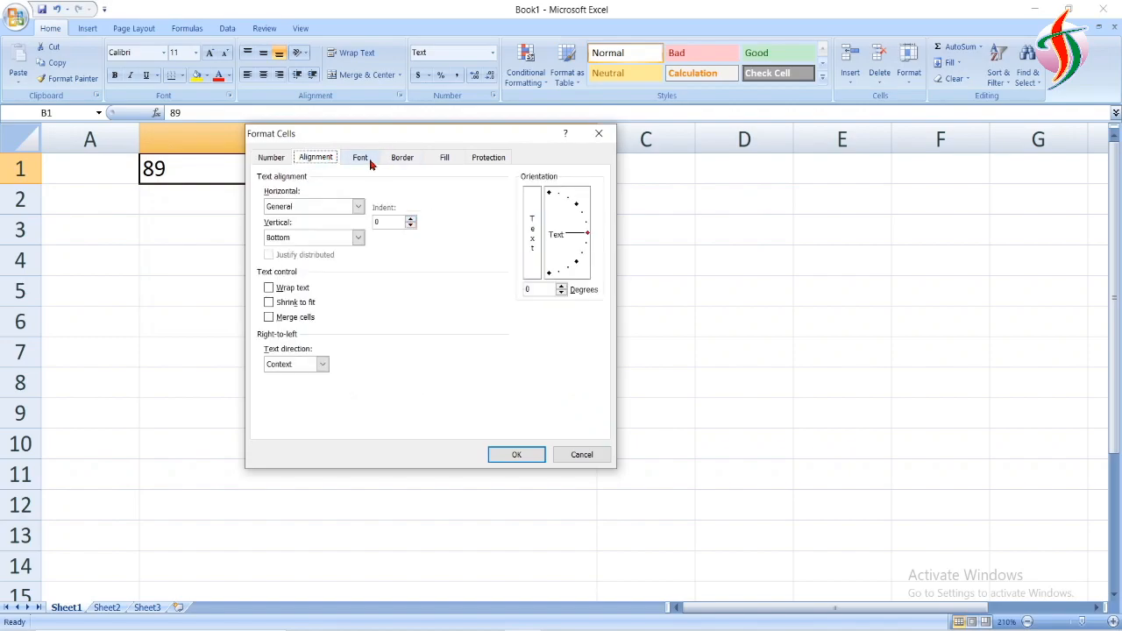
pyautogui.click(368, 158)
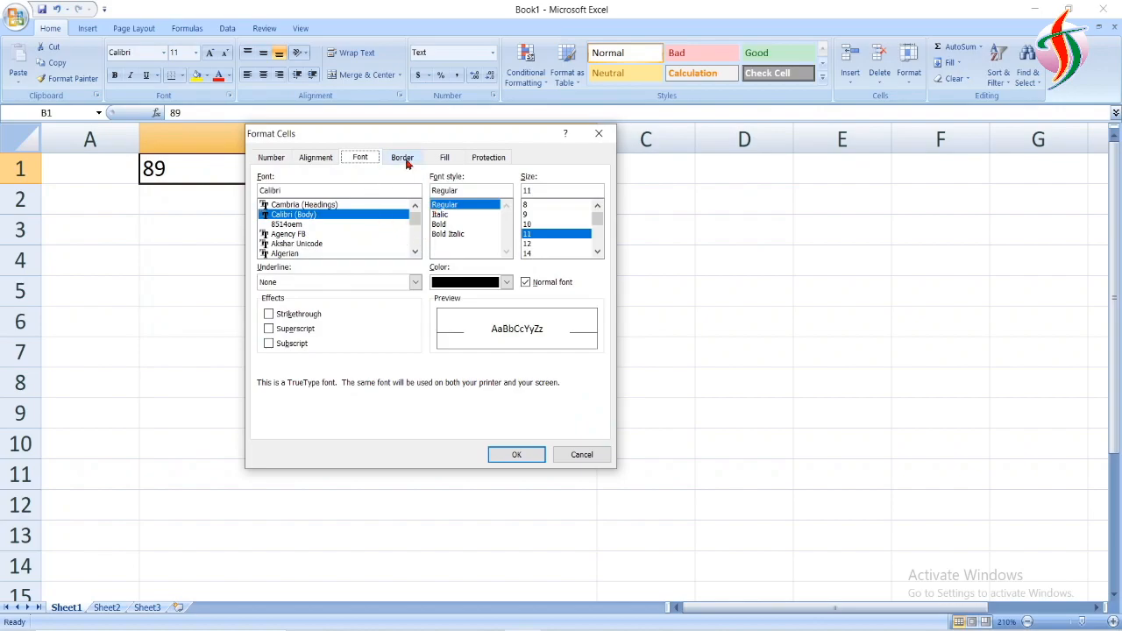
pyautogui.click(407, 164)
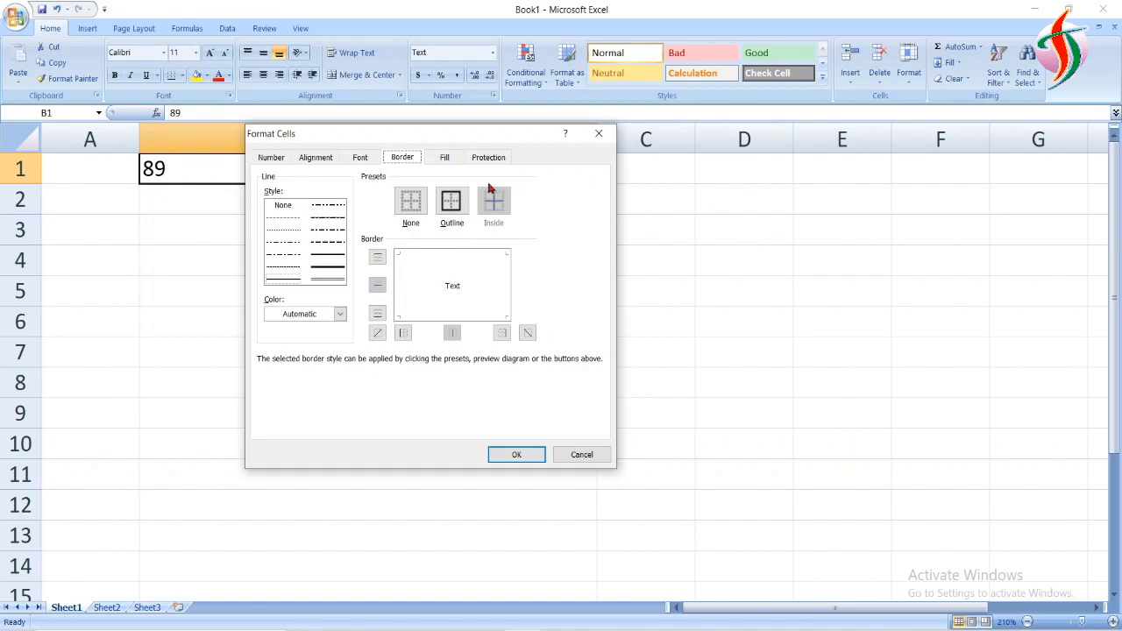
pyautogui.click(451, 162)
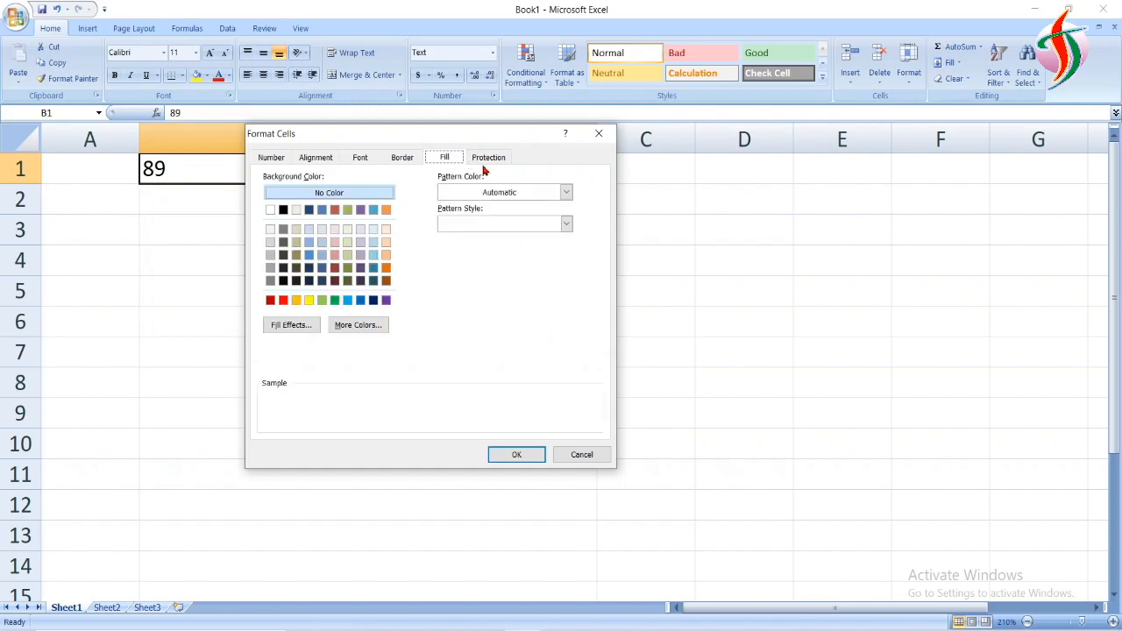
pyautogui.click(491, 163)
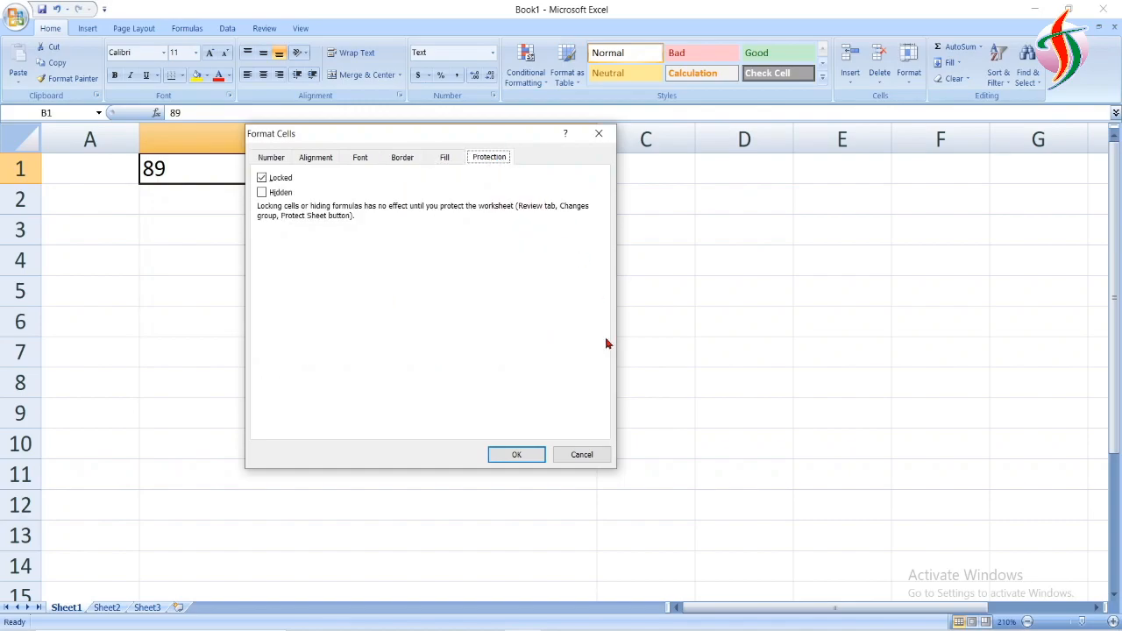
pyautogui.click(581, 456)
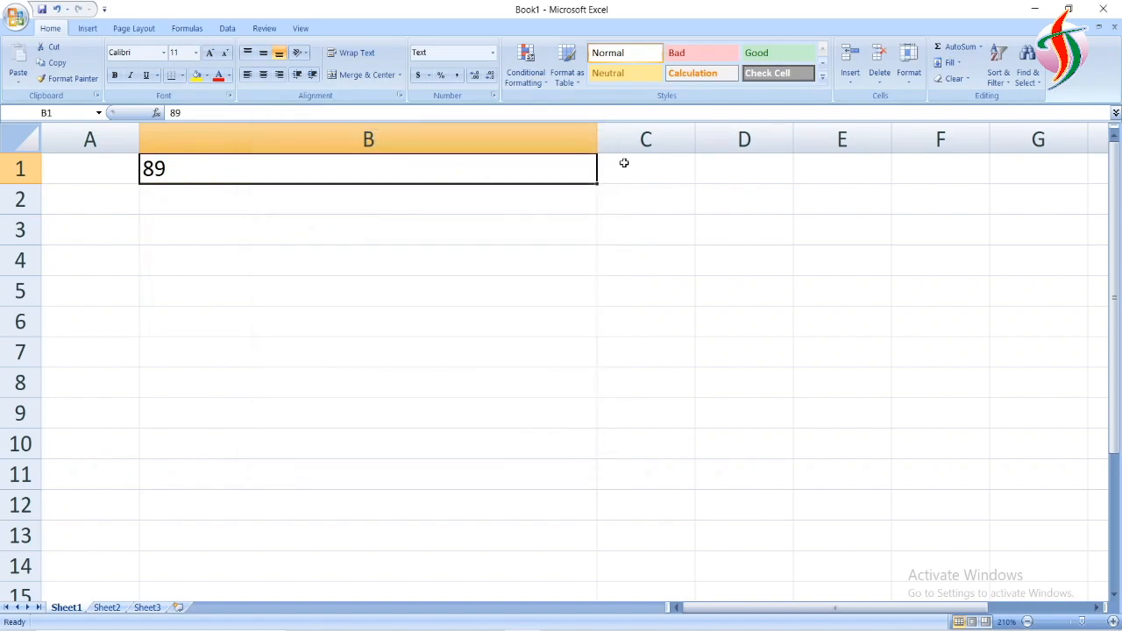
pyautogui.click(520, 273)
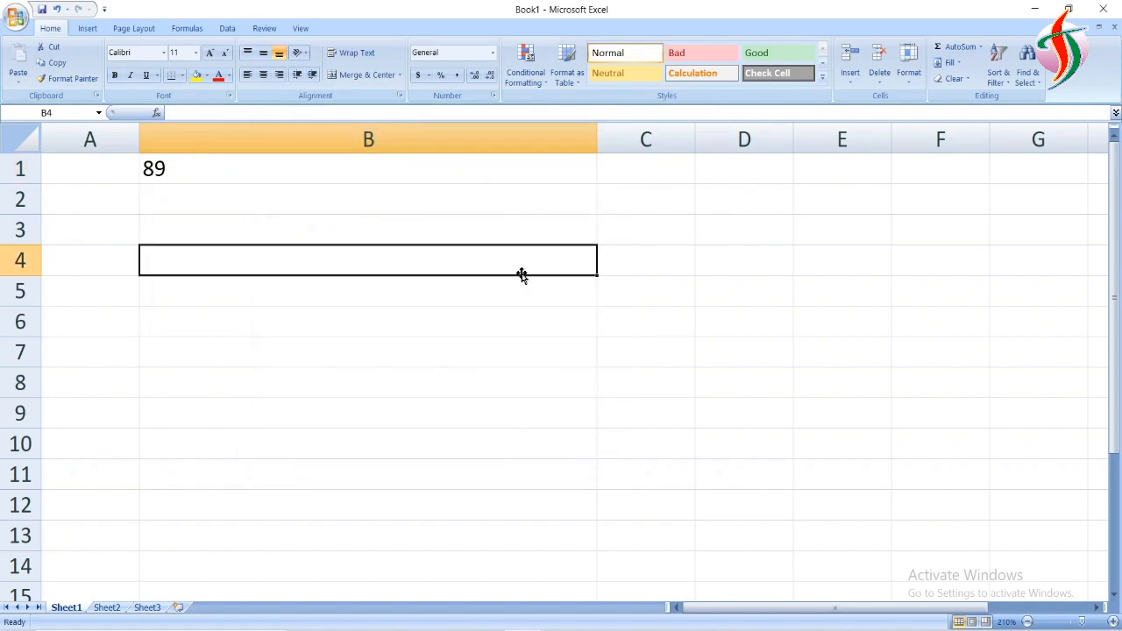
pyautogui.click(399, 165)
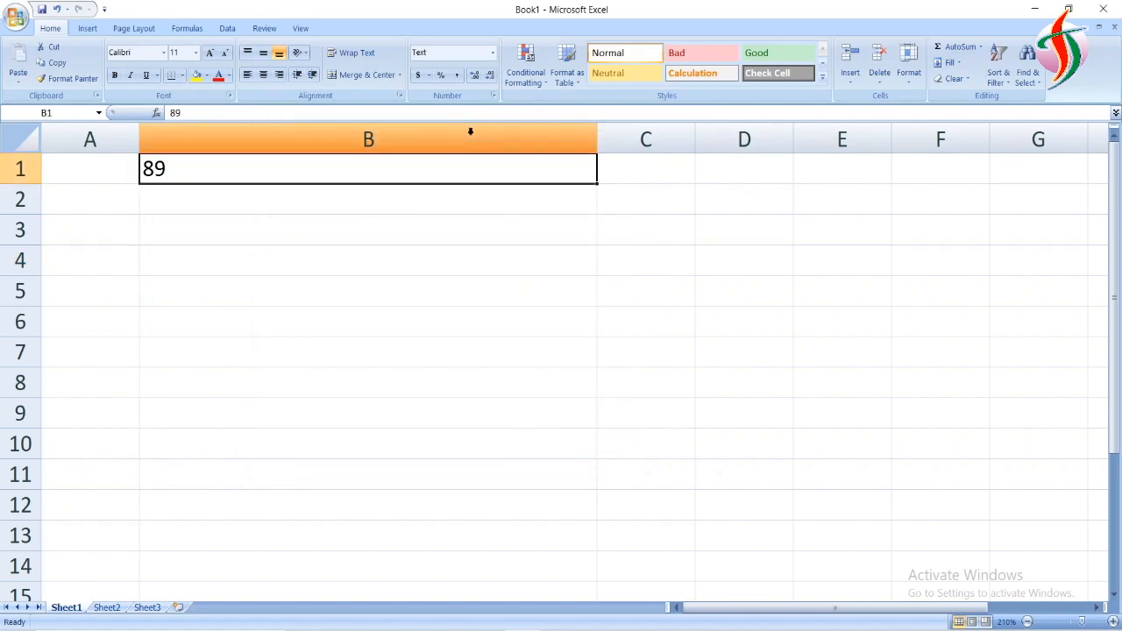
pyautogui.click(237, 120)
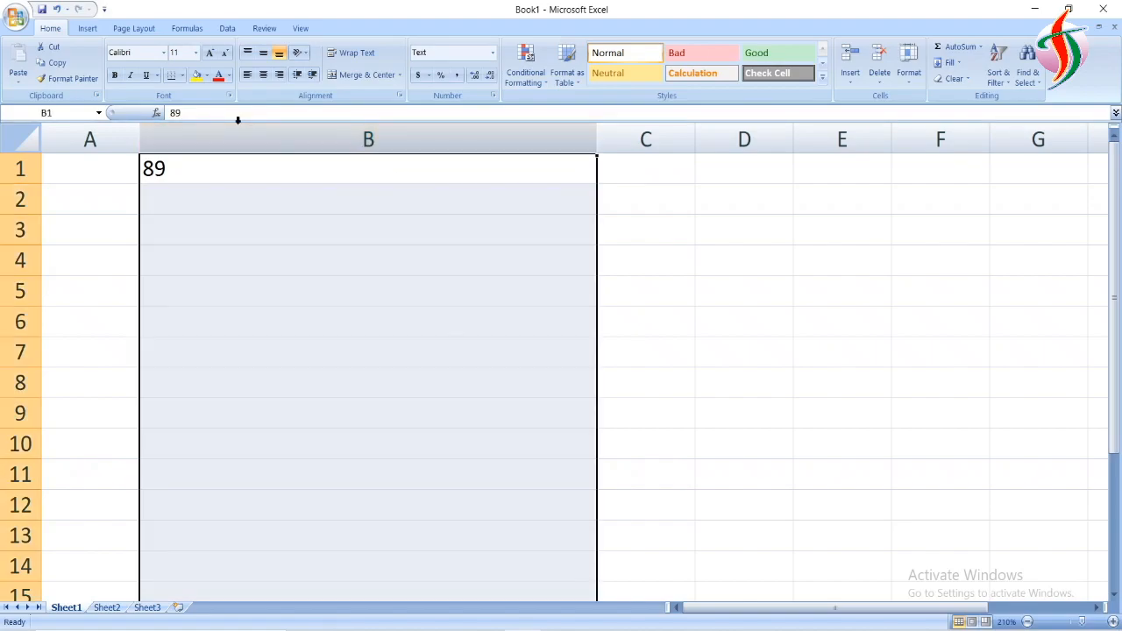
# Apply the Comma style to the empty cell B2
pyautogui.click(211, 187)
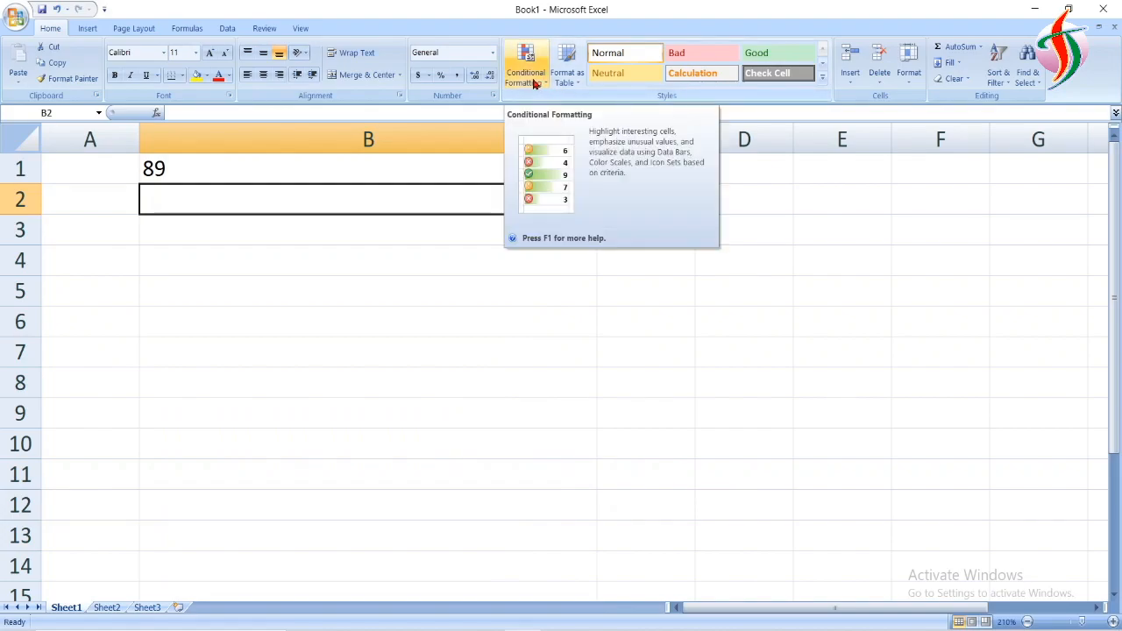
pyautogui.click(458, 78)
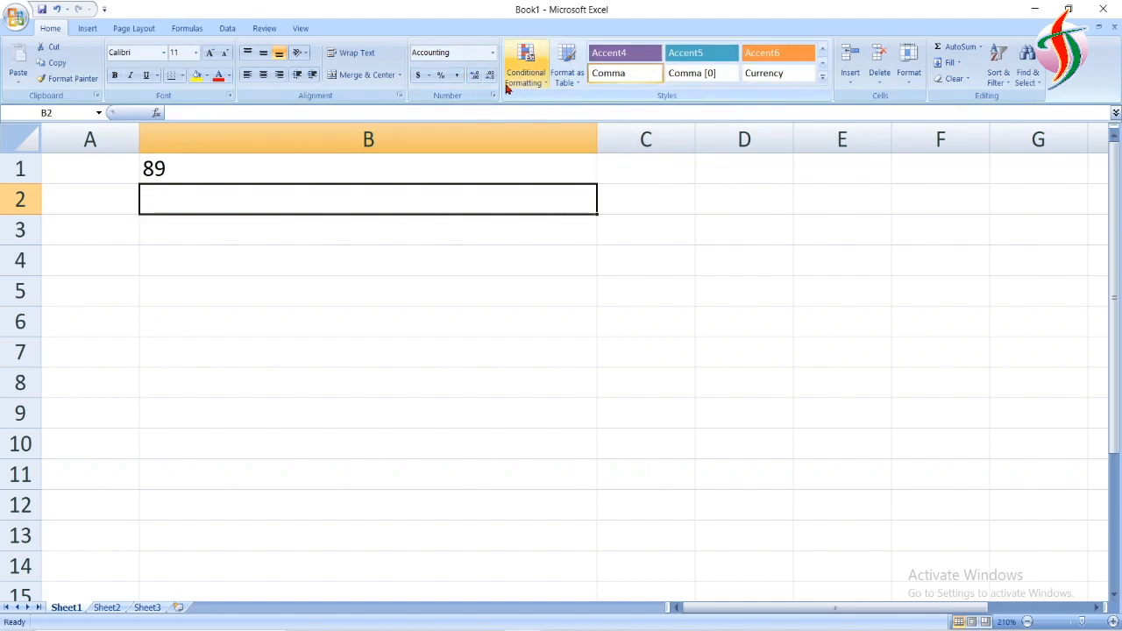
# Show the Highlight Cells Rules of Conditional Formatting for B2 and choose the Greater Than rule
pyautogui.click(530, 73)
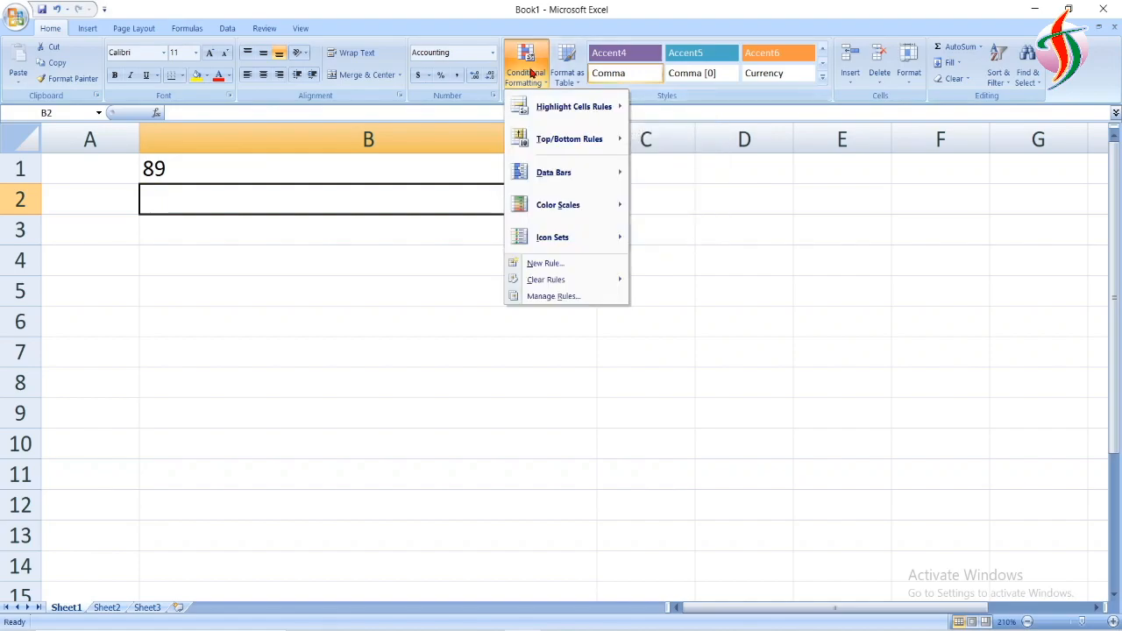
pyautogui.moveTo(569, 110)
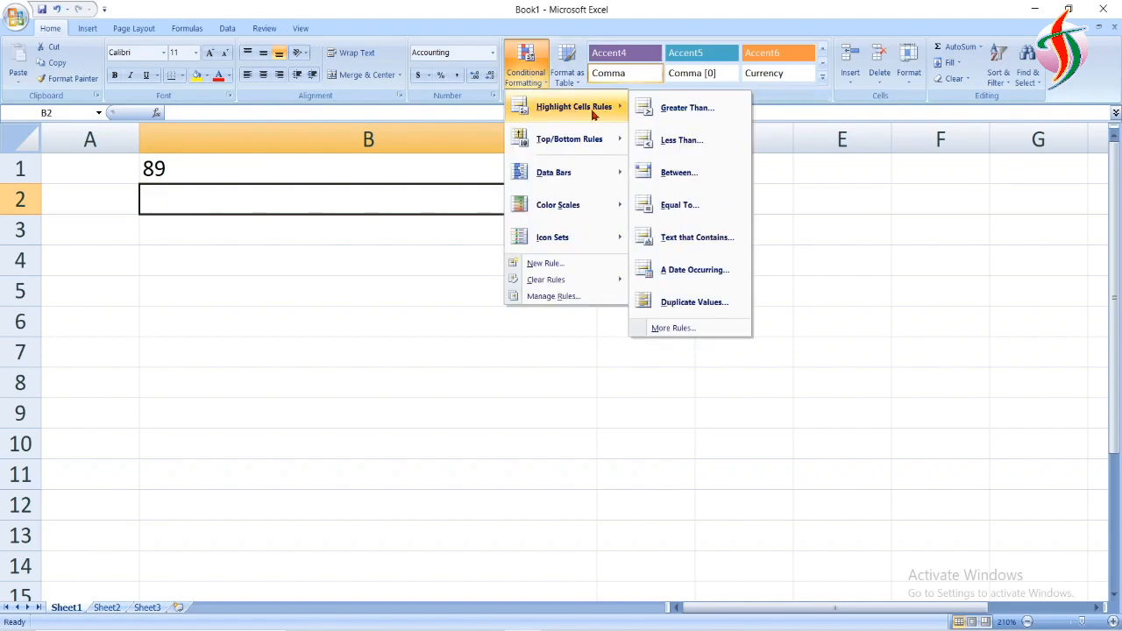
pyautogui.click(676, 111)
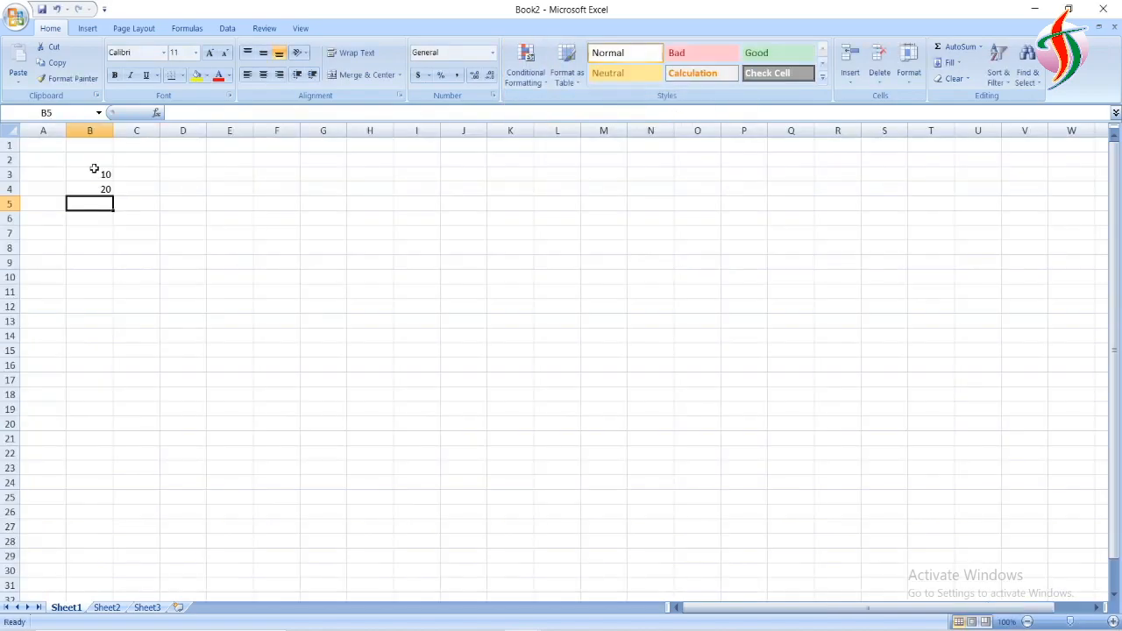
# Enter 30, 40, 50 and 60 in cells B5 to B8 of Book2, below the existing numbers
pyautogui.write('30')
pyautogui.press('Return')
pyautogui.write('40')
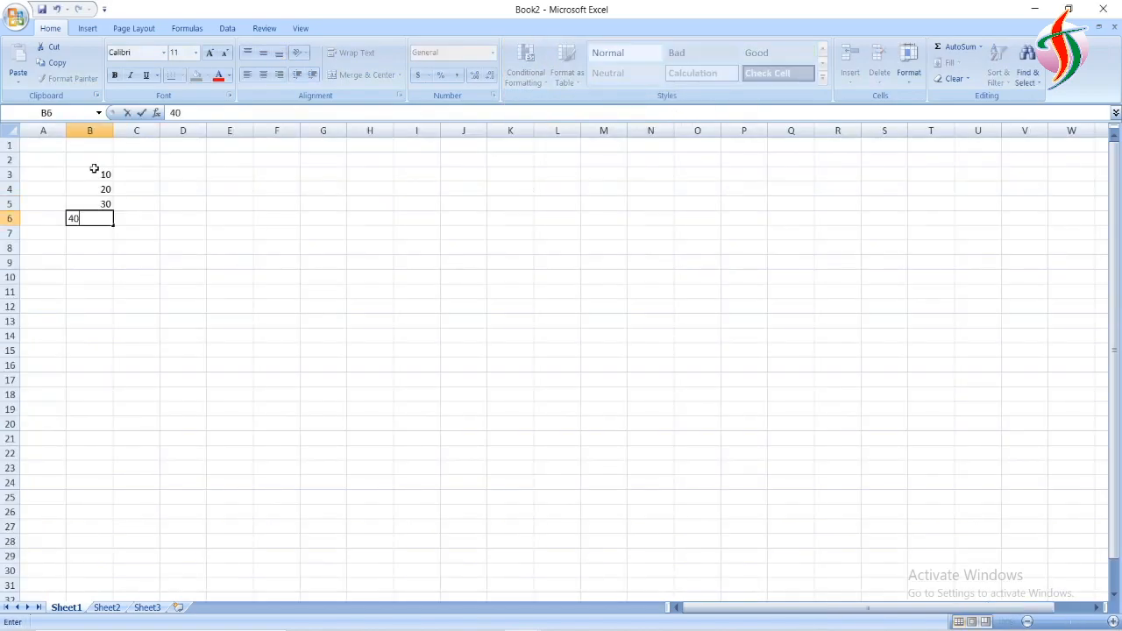
pyautogui.press('Return')
pyautogui.write('50')
pyautogui.press('Return')
pyautogui.write('60')
pyautogui.press('Return')
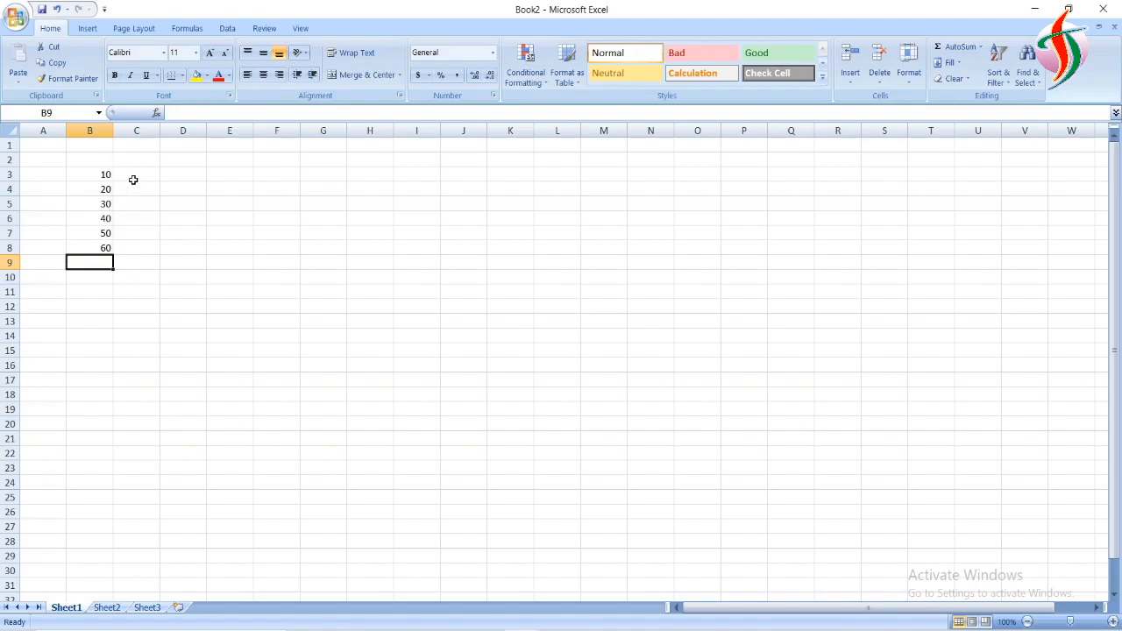
# Select the numbers in B3:B8 and extend the series in steps of 10 down to B17
pyautogui.moveTo(105, 177); pyautogui.dragTo(110, 348)
pyautogui.click(114, 260)
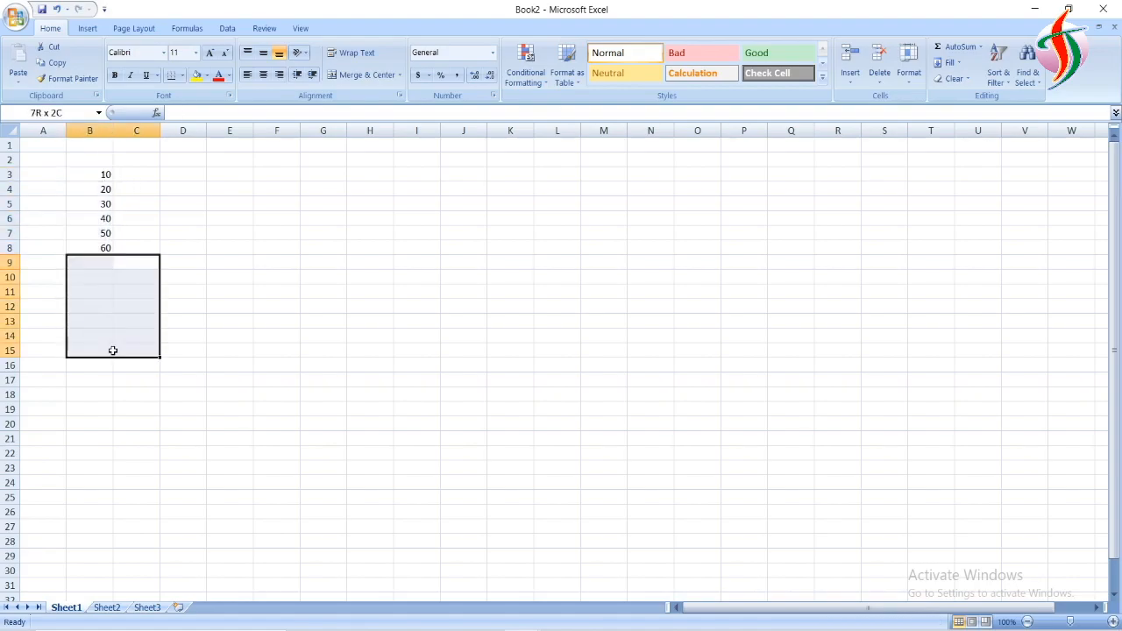
pyautogui.moveTo(95, 175); pyautogui.dragTo(119, 395)
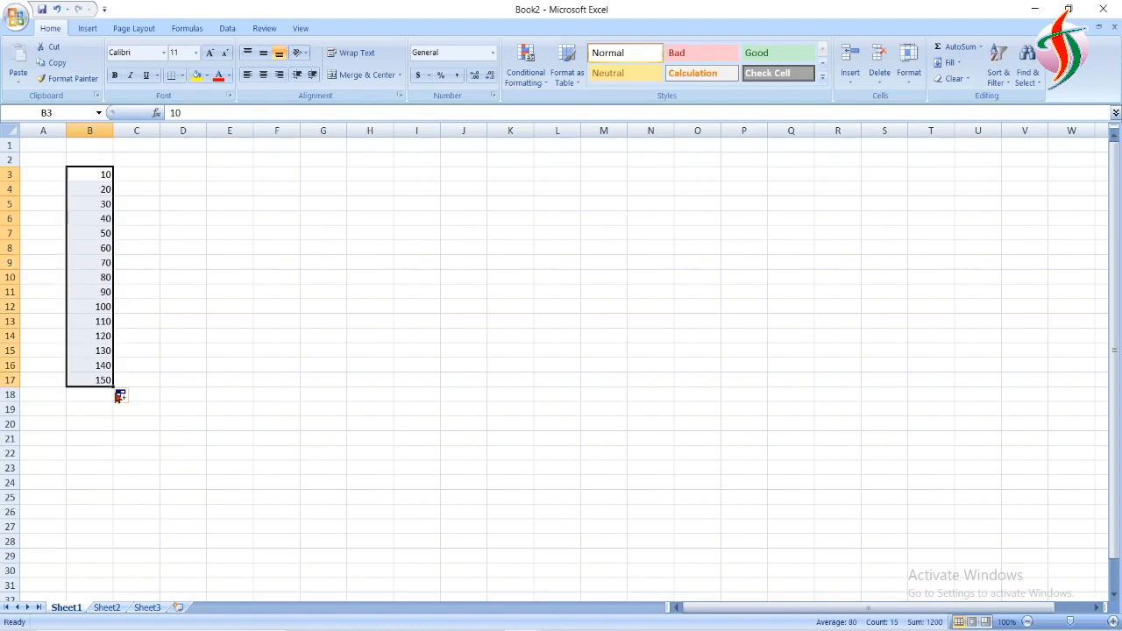
pyautogui.click(235, 355)
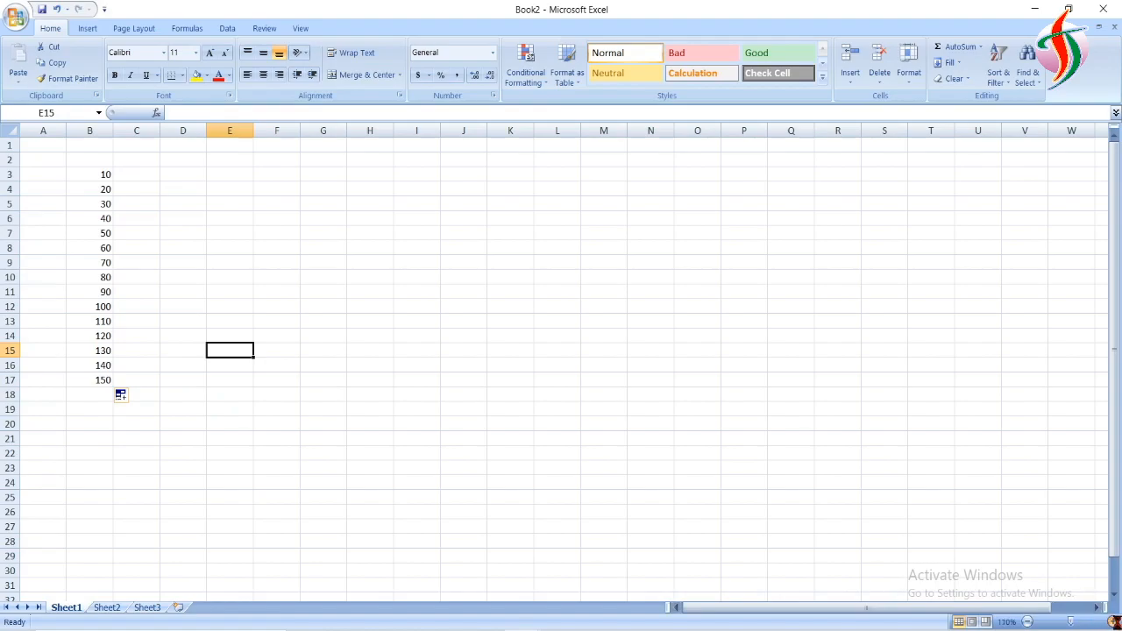
# Zoom the Book2 worksheet in to 130%
pyautogui.click(1113, 622)
pyautogui.click(1113, 621)
pyautogui.click(1113, 621)
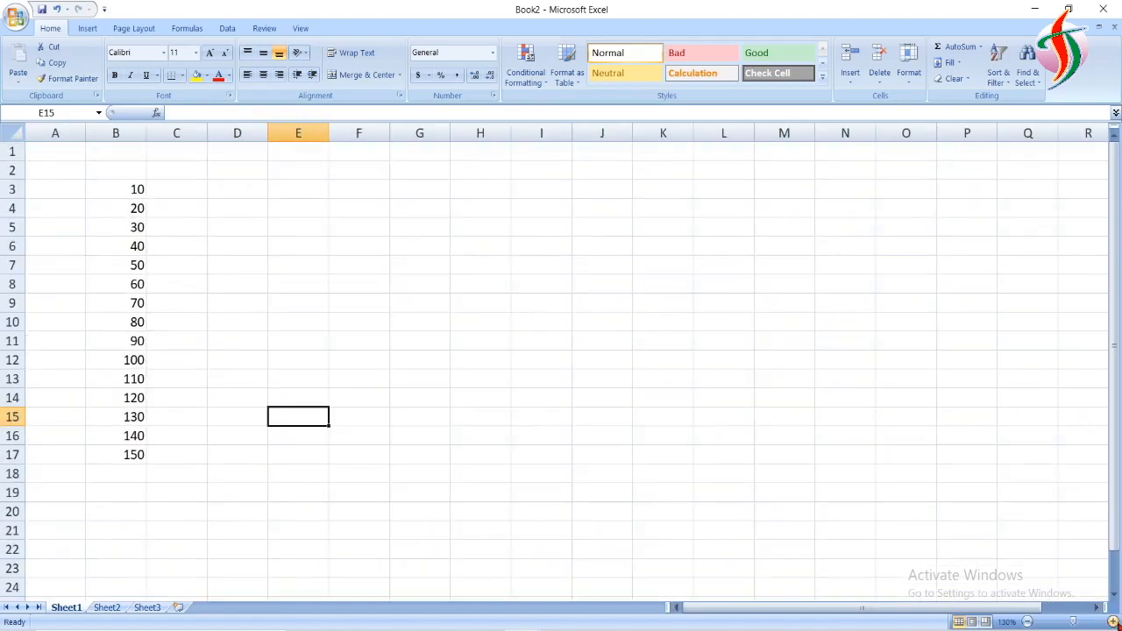
# Set up a Greater Than highlight rule for the numbers in B3:B17 with a threshold of 40
pyautogui.click(1113, 621)
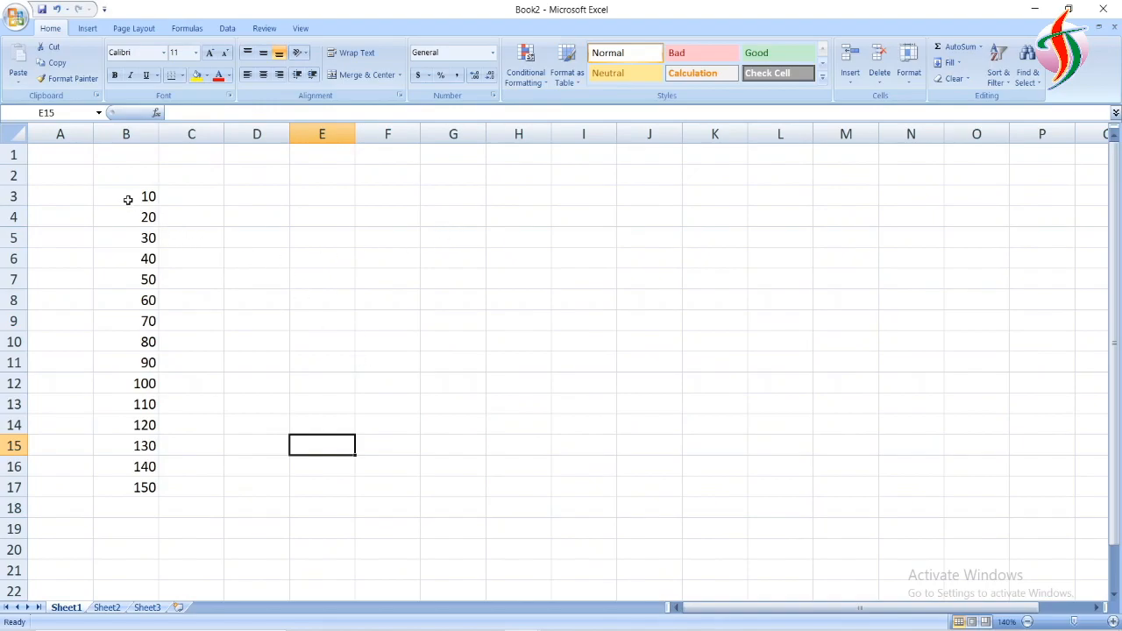
pyautogui.moveTo(119, 195); pyautogui.dragTo(145, 480)
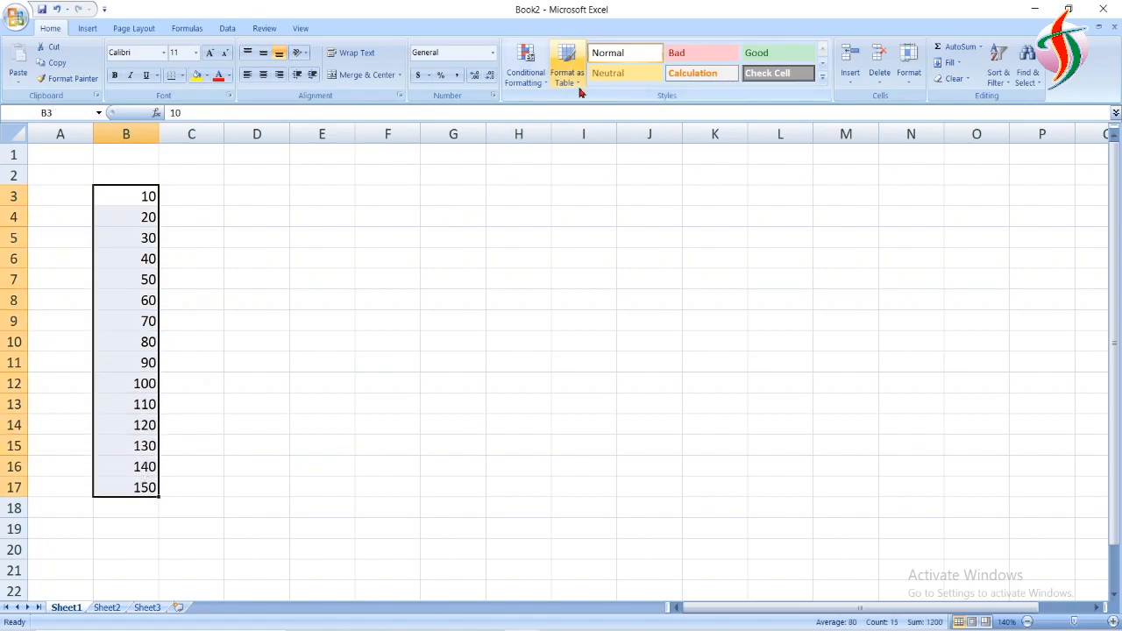
pyautogui.click(543, 83)
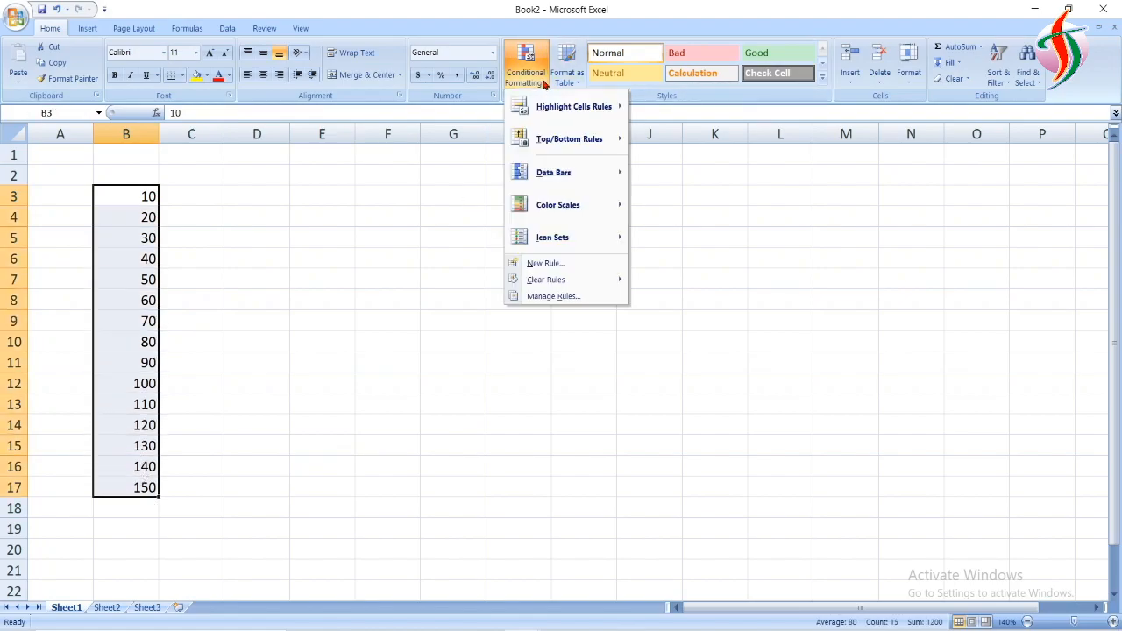
pyautogui.moveTo(565, 106)
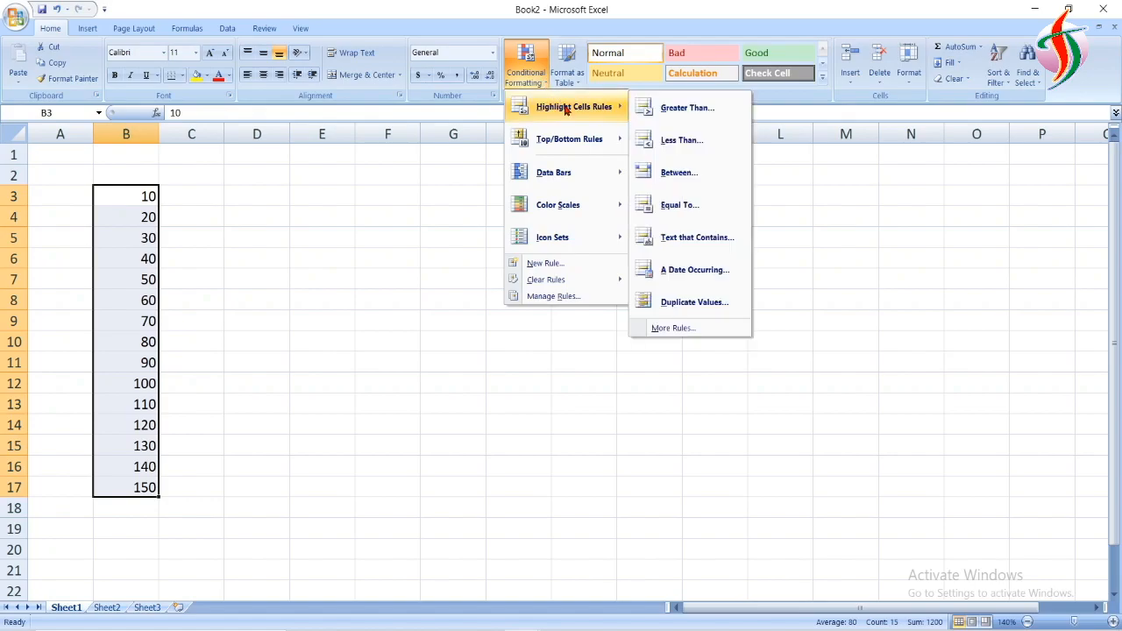
pyautogui.click(709, 112)
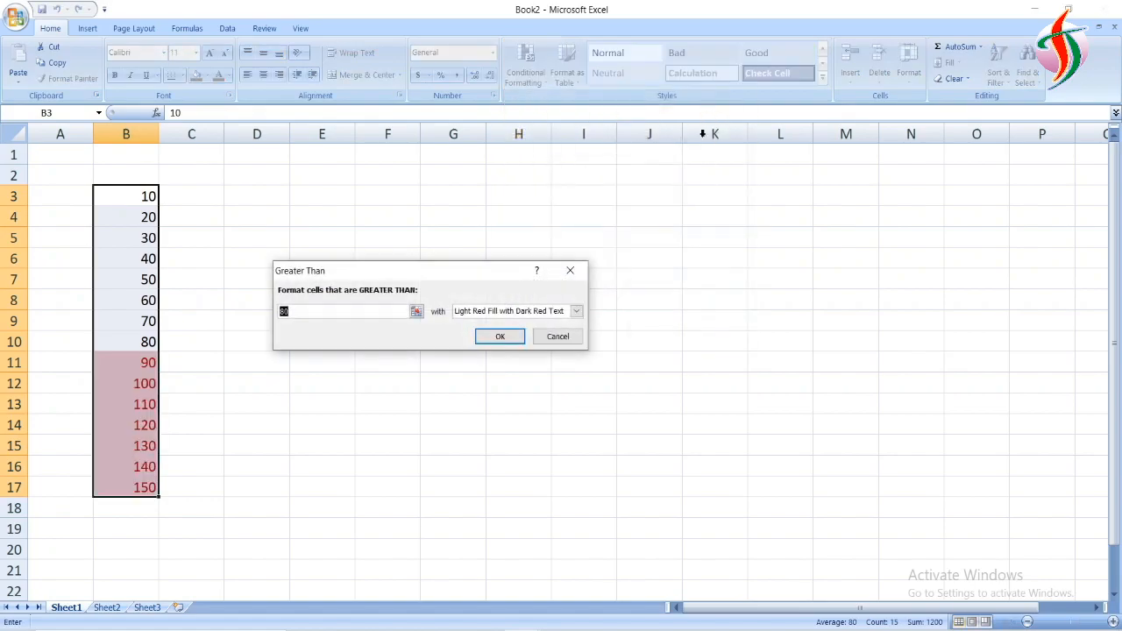
pyautogui.click(320, 312)
pyautogui.moveTo(290, 310); pyautogui.dragTo(278, 310)
pyautogui.write('4')
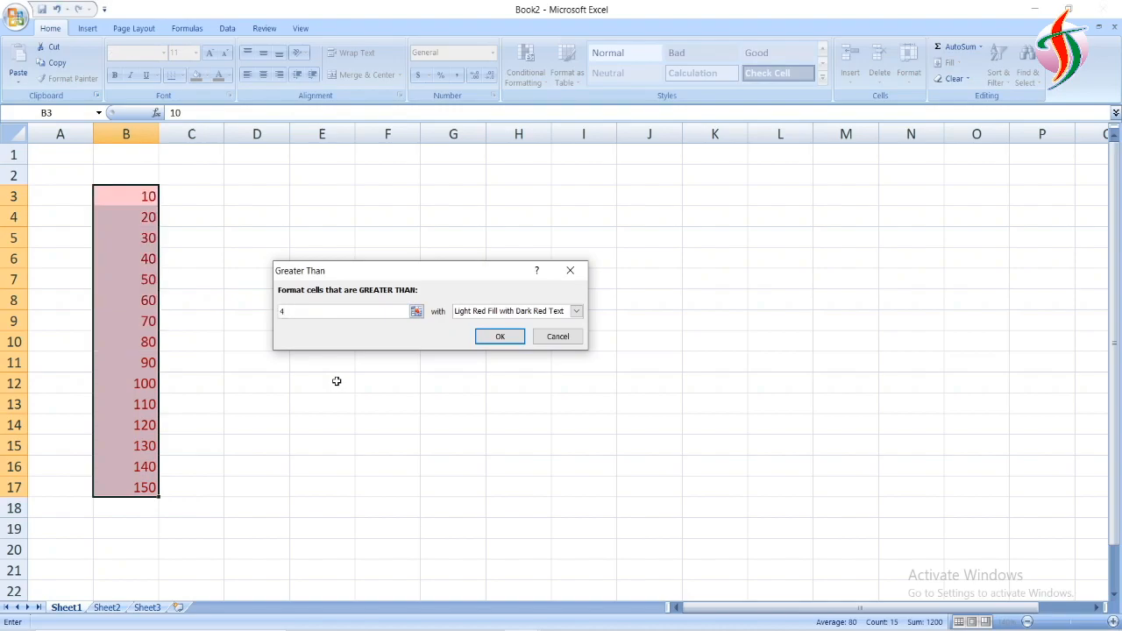
pyautogui.write('0')
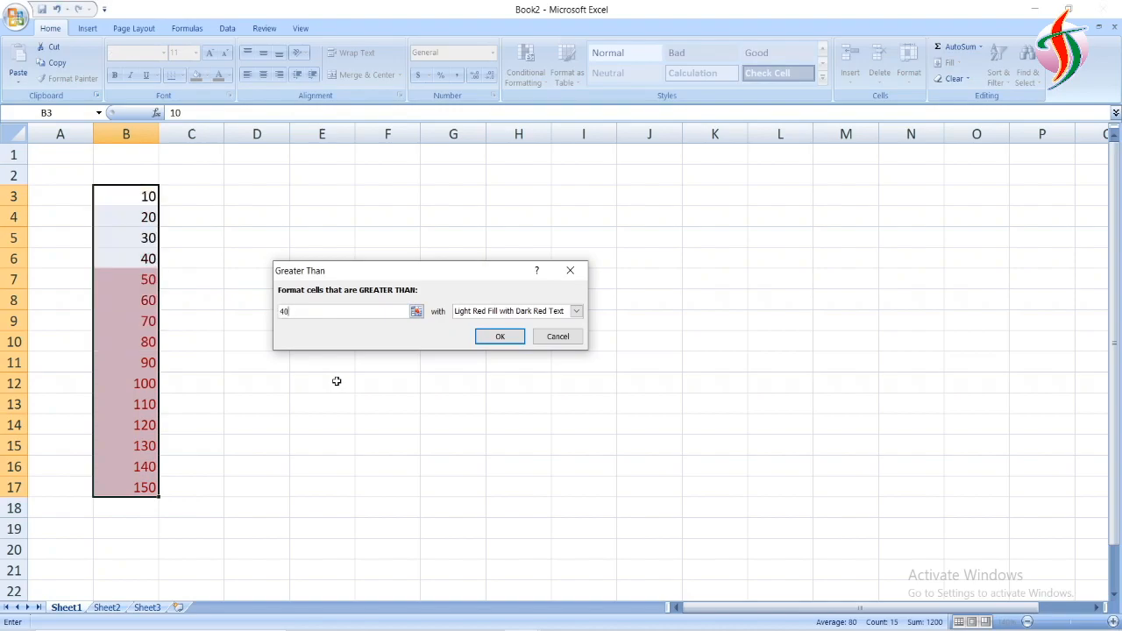
# Try the greater-than-40 highlight rule on B3:B17 with Yellow Fill with Dark Yellow Text and with Red Text
pyautogui.click(577, 311)
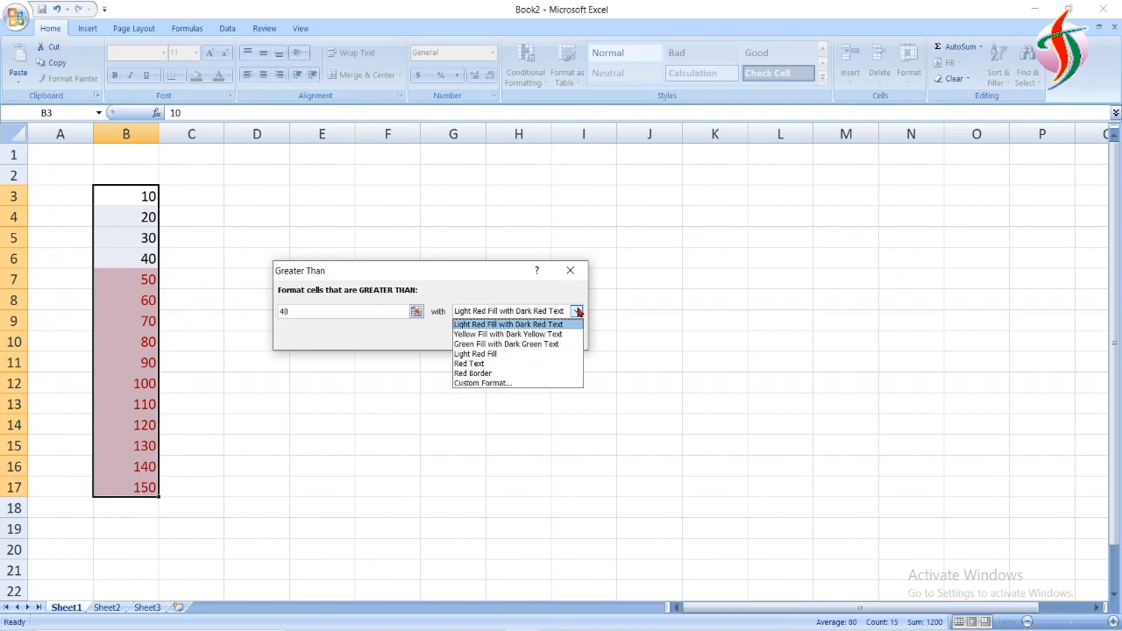
pyautogui.click(562, 334)
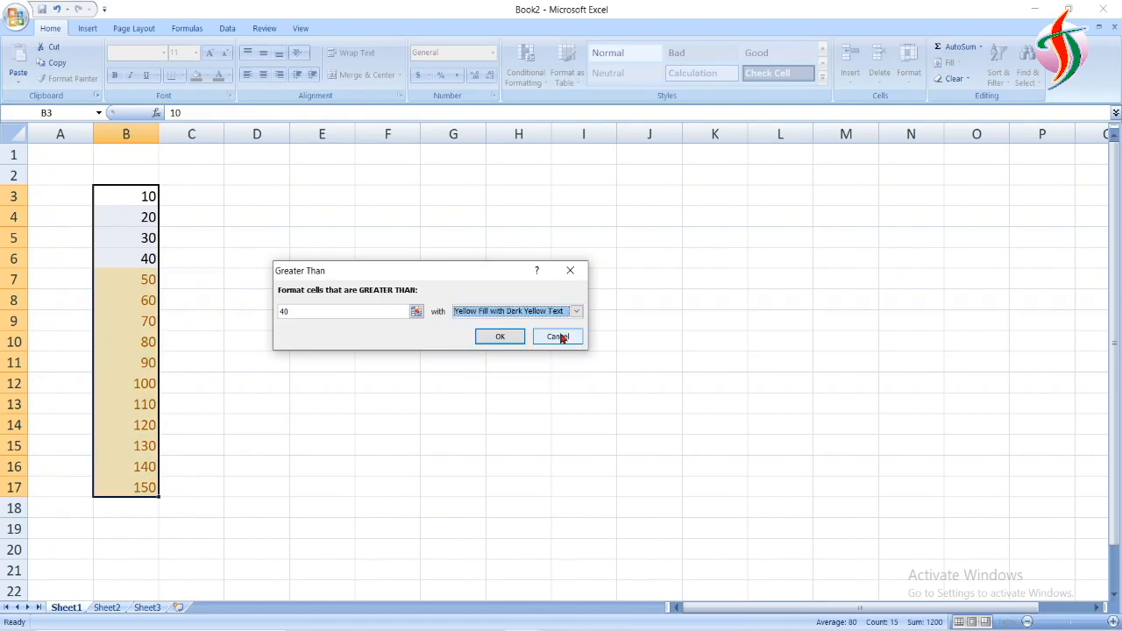
pyautogui.click(576, 312)
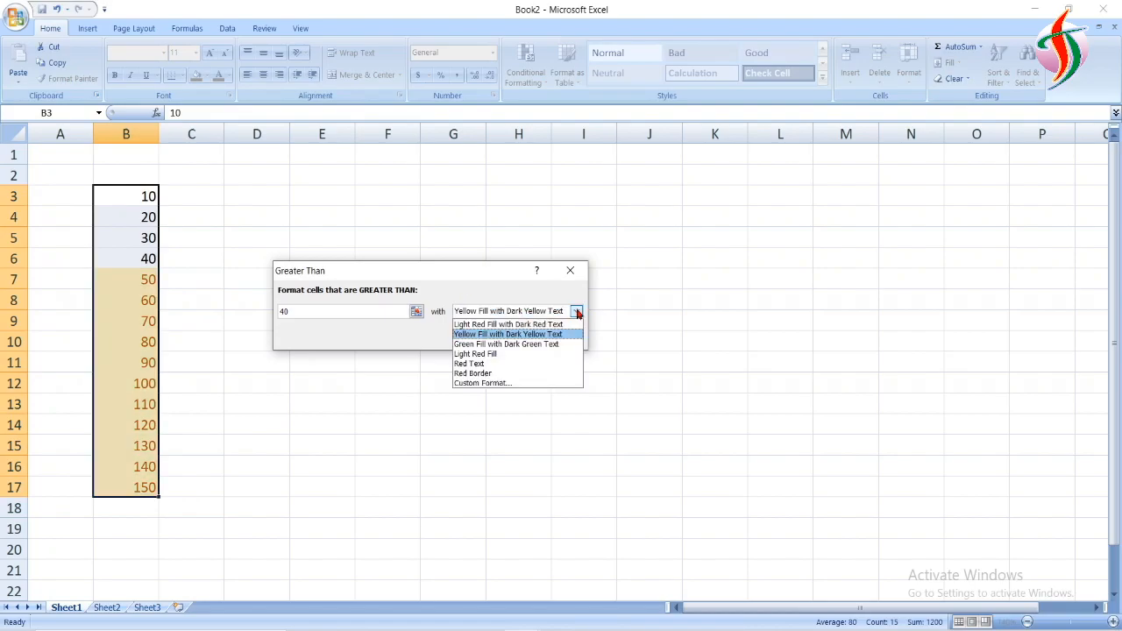
pyautogui.click(524, 364)
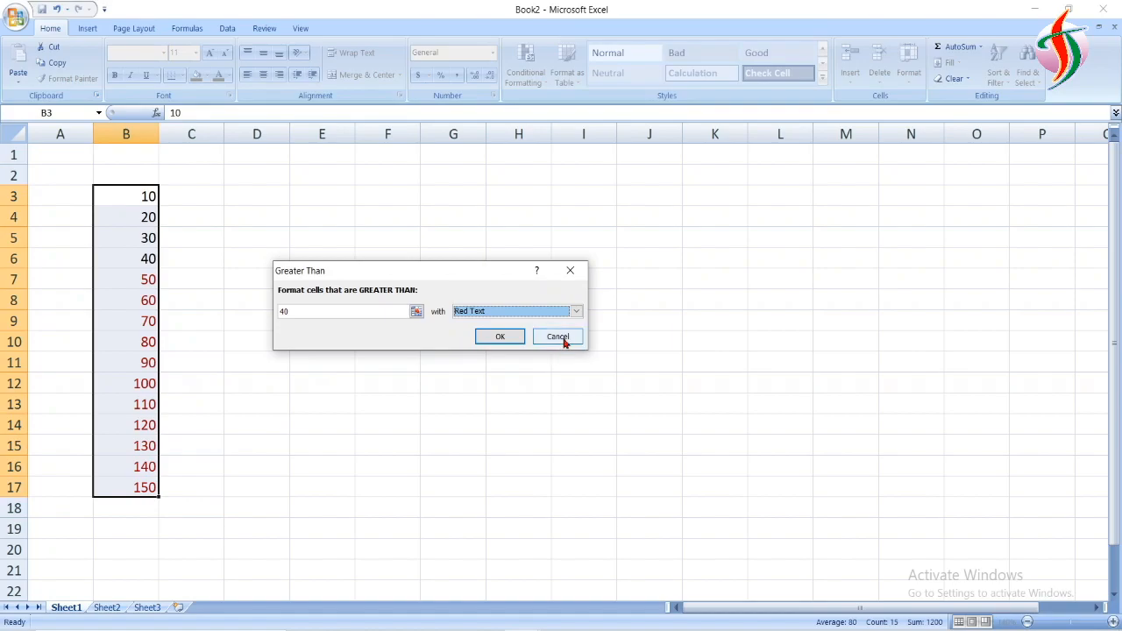
pyautogui.click(417, 311)
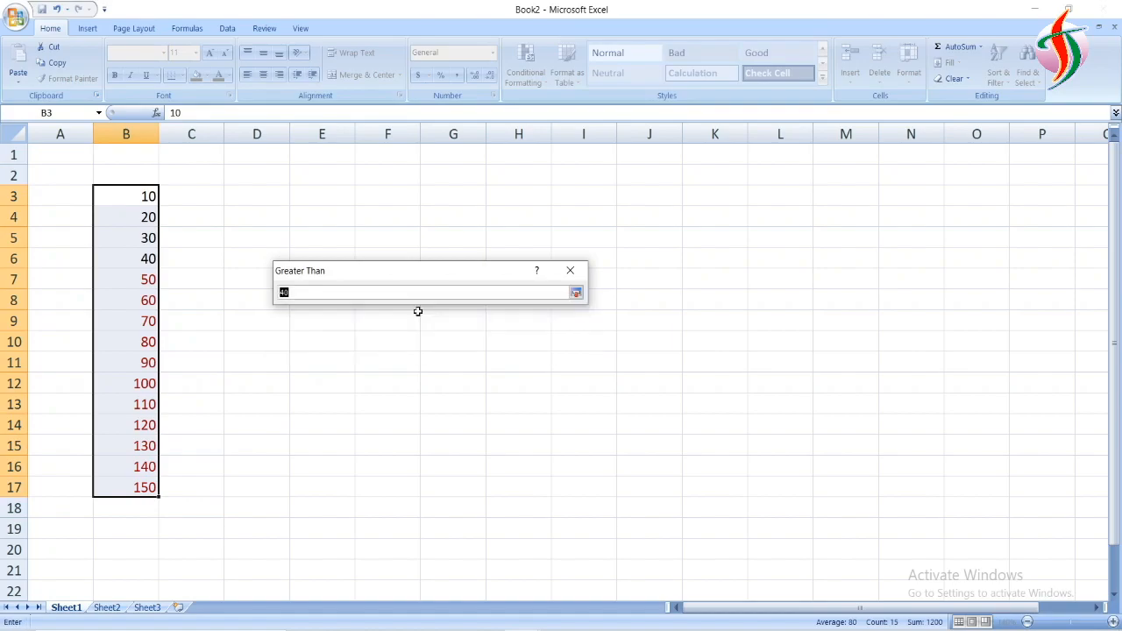
pyautogui.click(468, 292)
pyautogui.write('<')
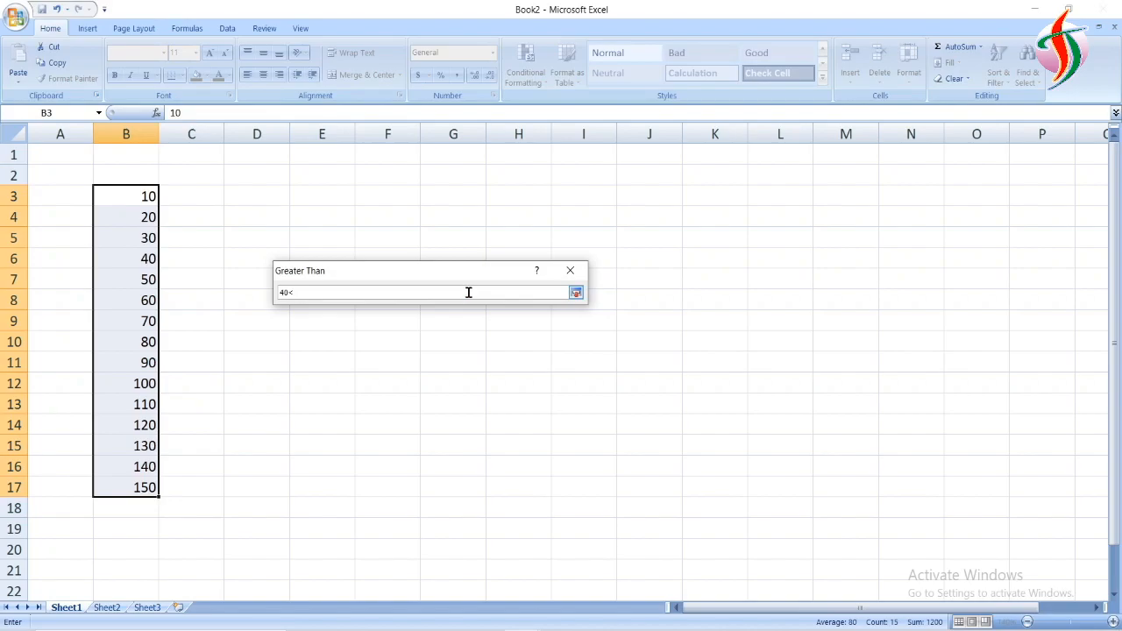
# Set up a highlight rule for B3:B17 values between 45 and 115 and try the Red Border format
pyautogui.moveTo(587, 110)
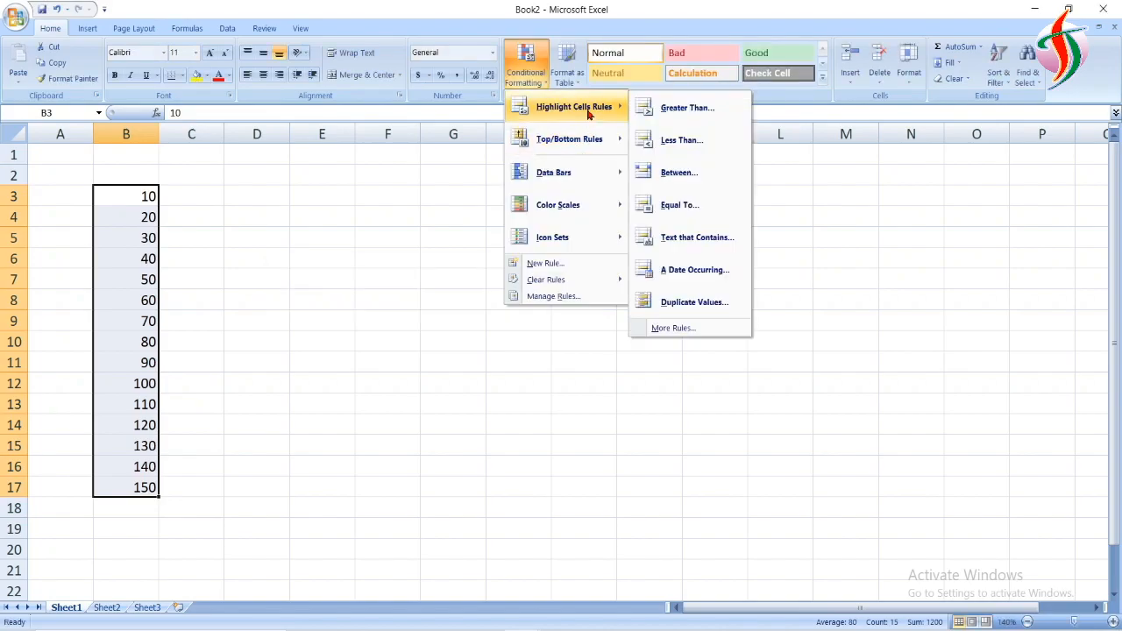
pyautogui.click(682, 178)
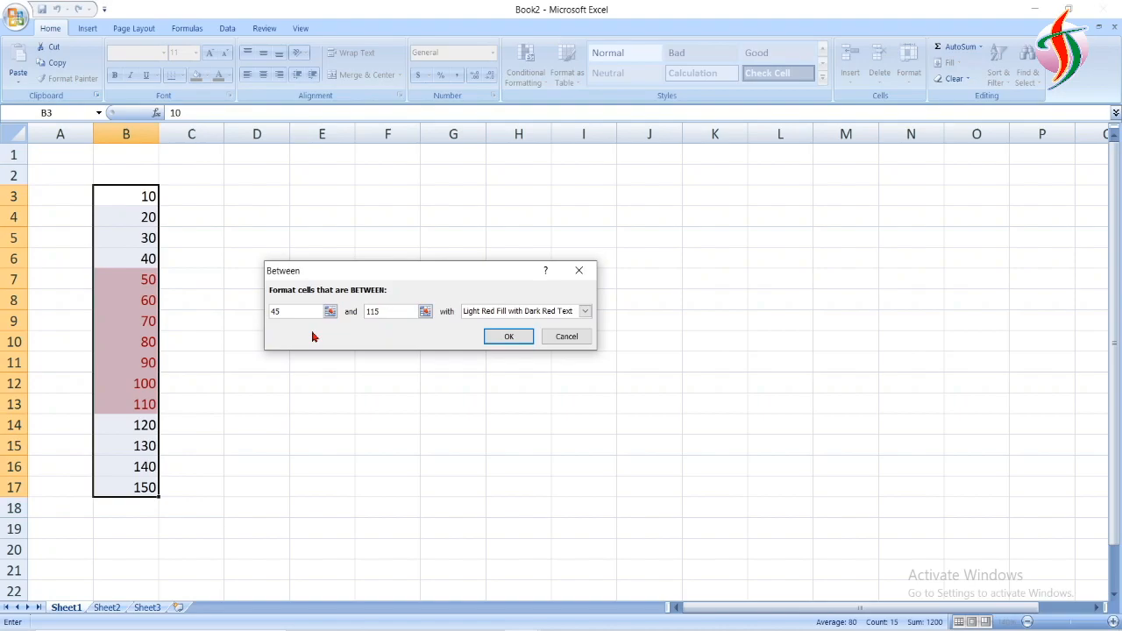
pyautogui.click(498, 315)
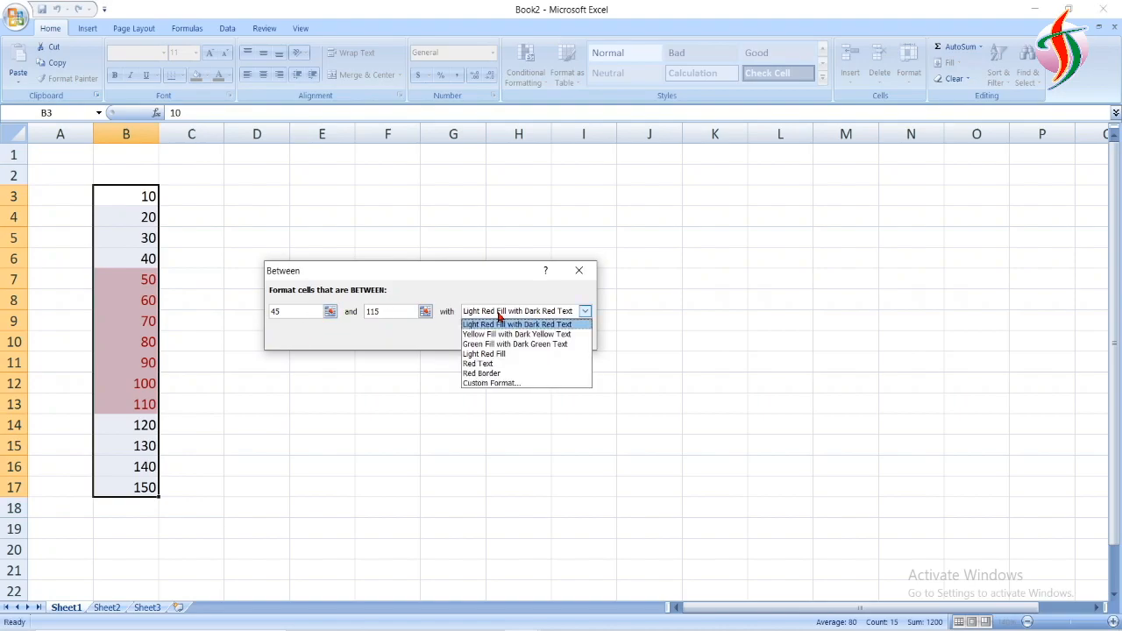
pyautogui.click(507, 374)
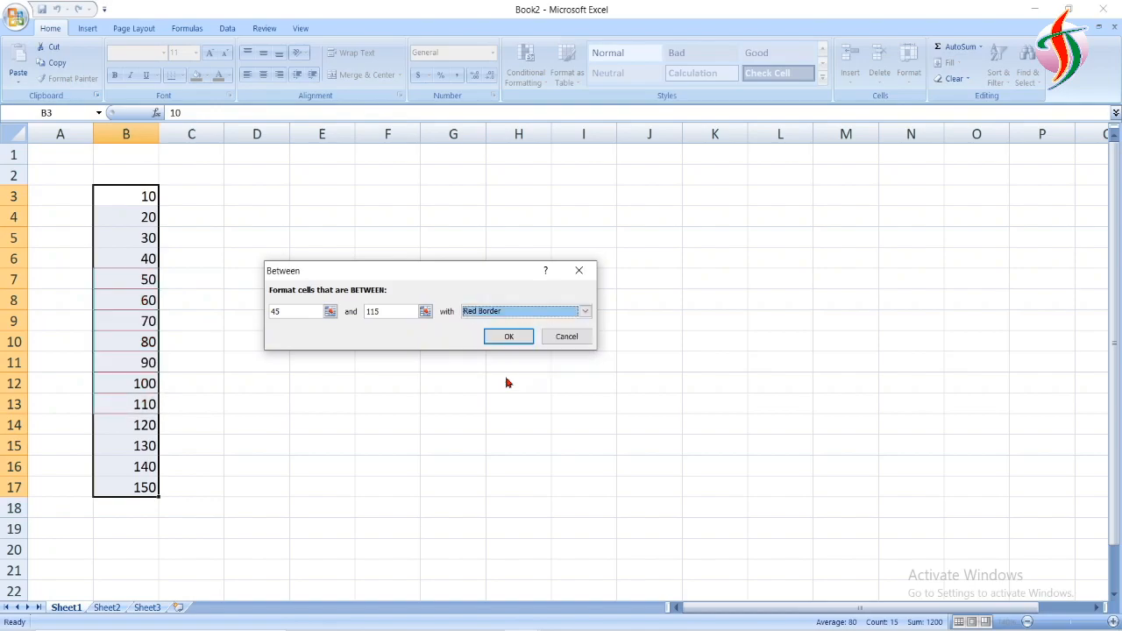
# Give the between-45-and-115 rule a custom format with italic red text and apply it
pyautogui.click(540, 313)
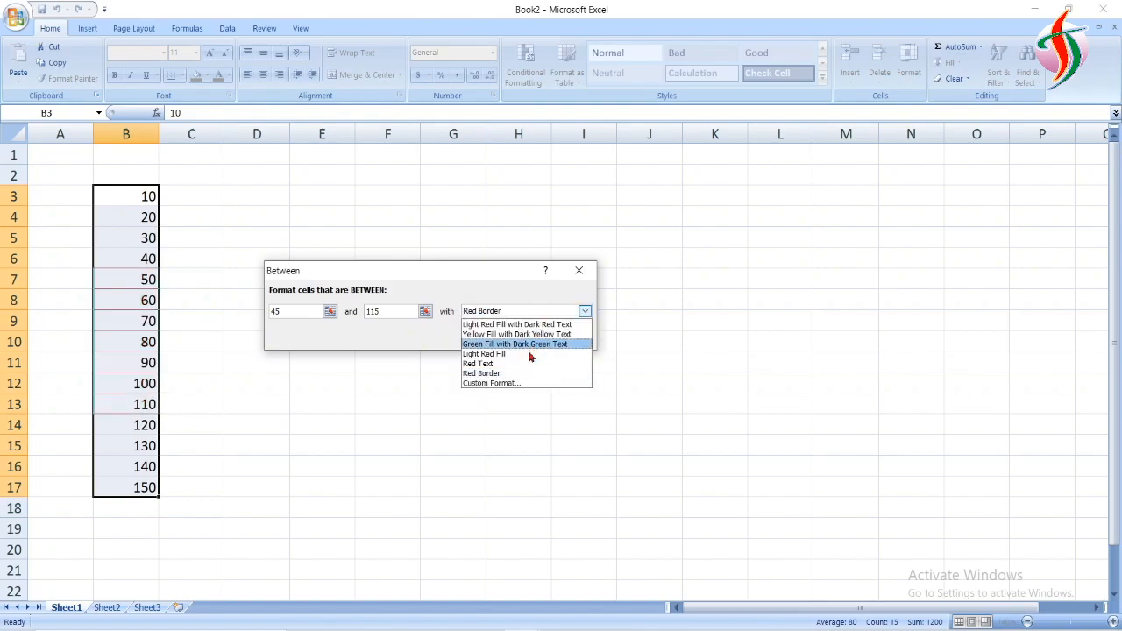
pyautogui.click(520, 384)
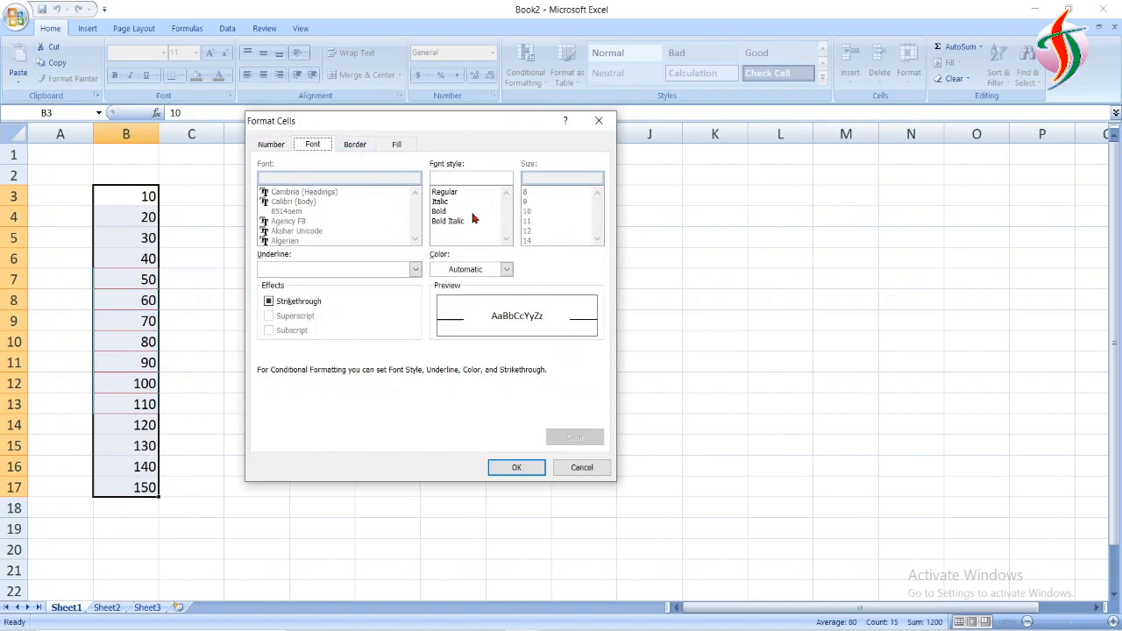
pyautogui.click(447, 203)
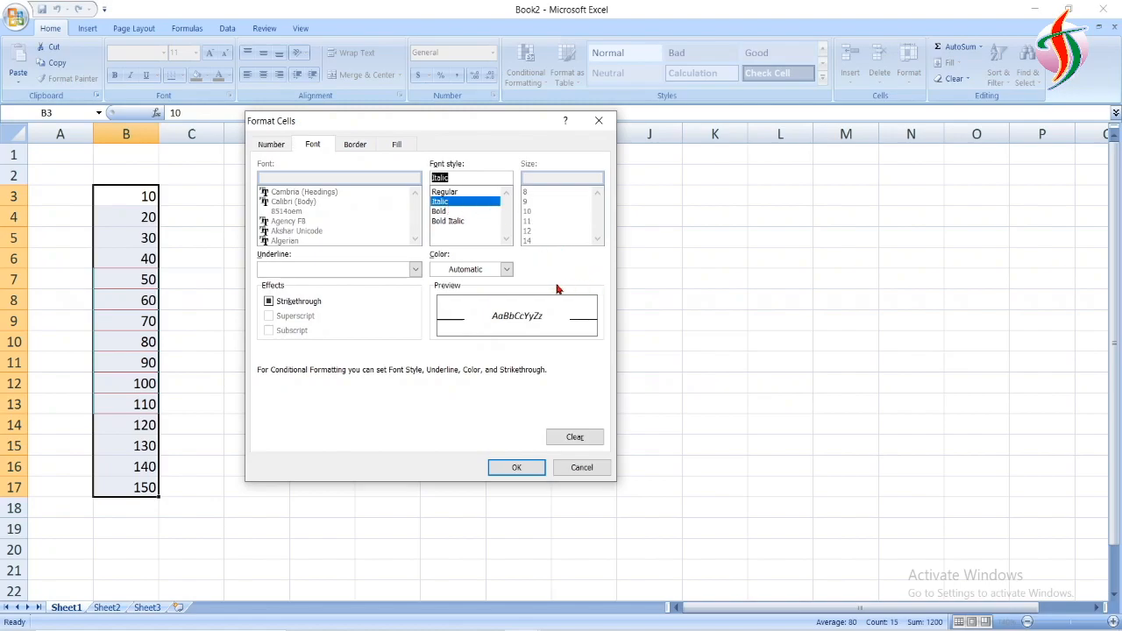
pyautogui.click(506, 270)
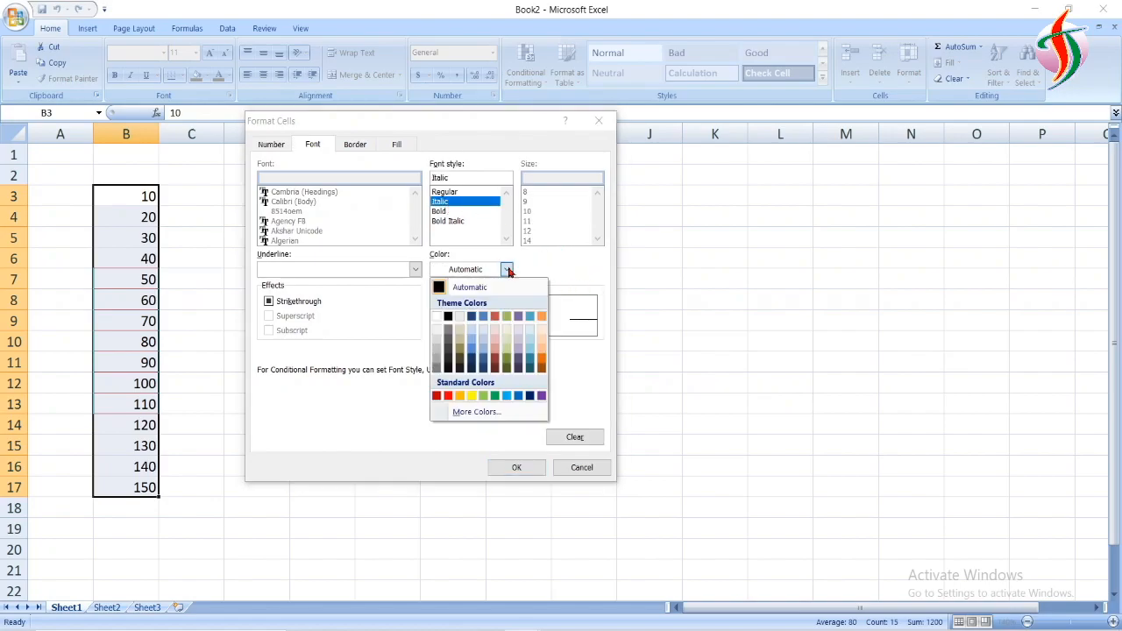
pyautogui.click(453, 395)
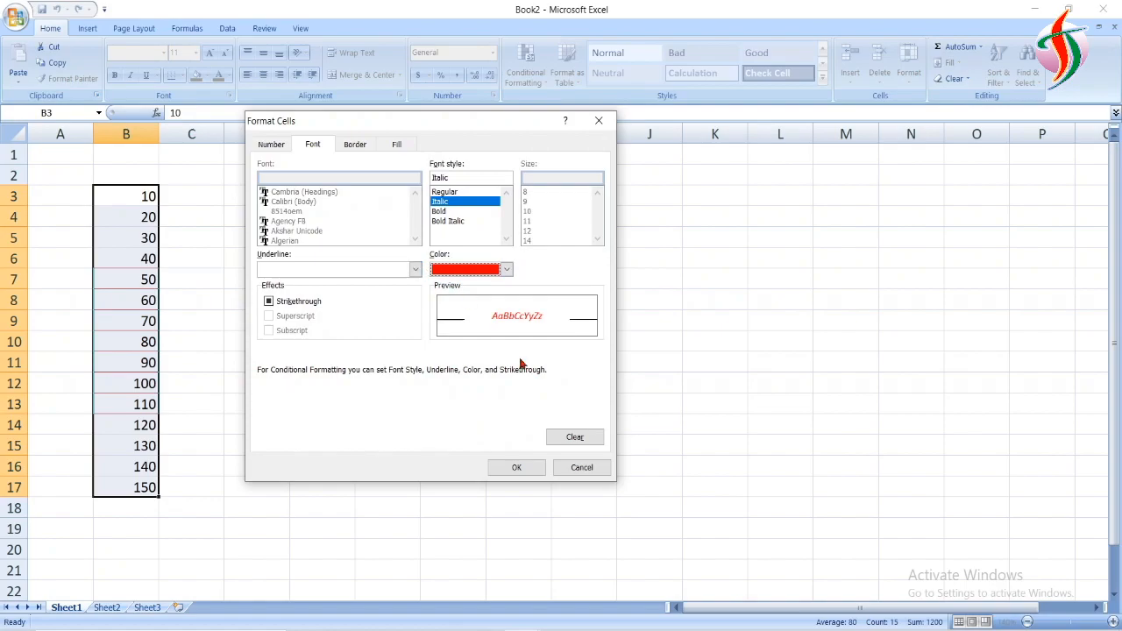
pyautogui.click(517, 467)
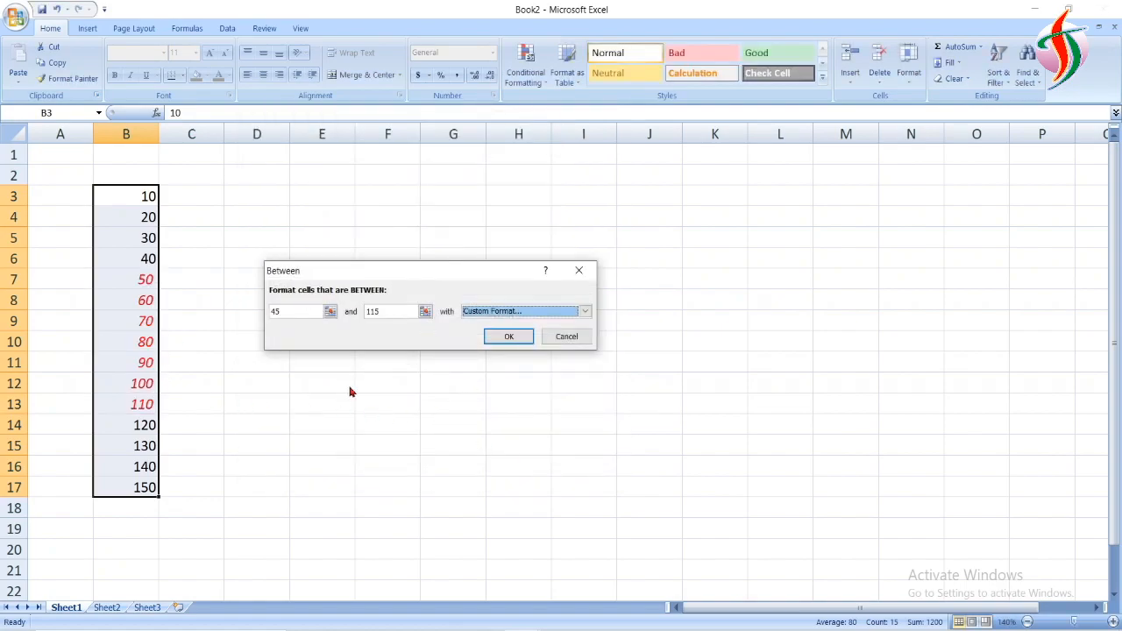
pyautogui.click(511, 338)
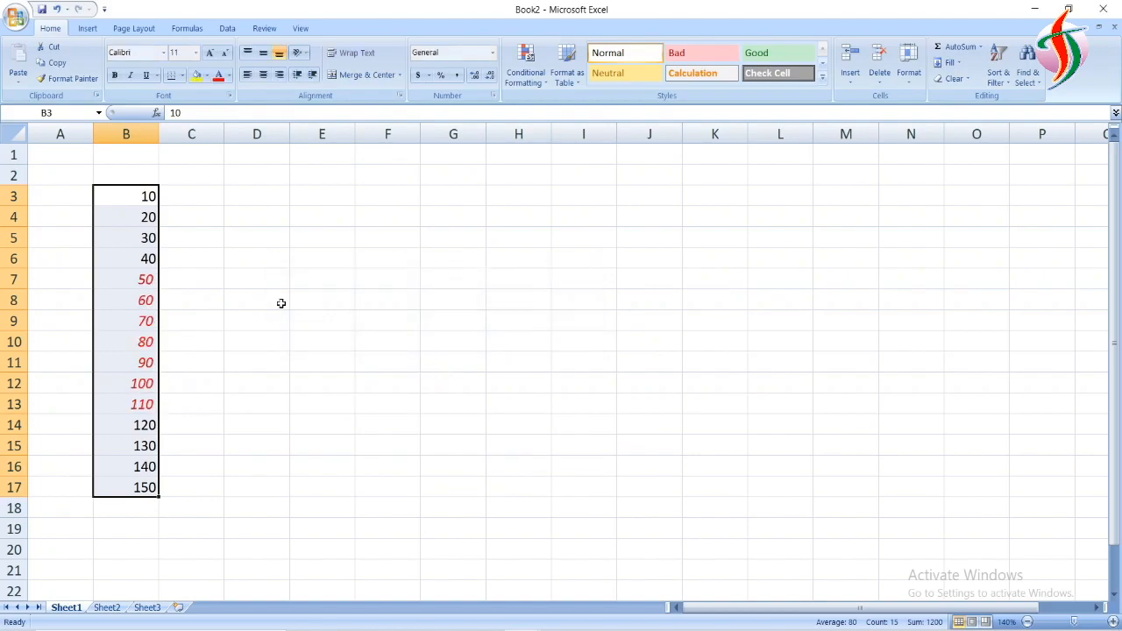
# Try the Bottom 10% rule on B3:B17 with Light Red Fill with Dark Red Text
pyautogui.click(525, 59)
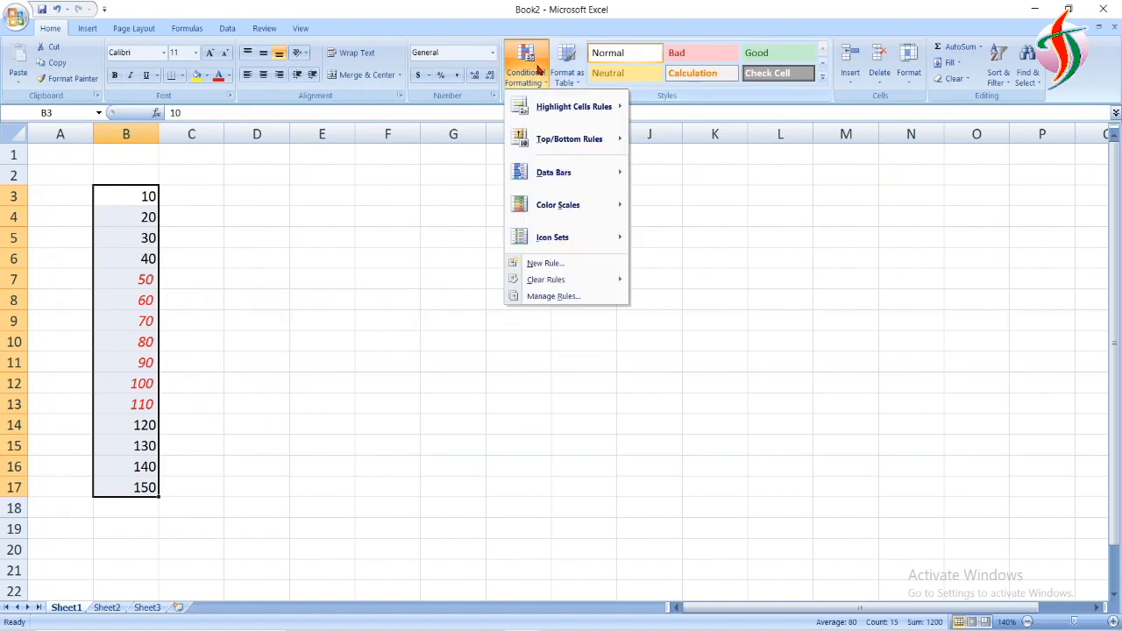
pyautogui.moveTo(603, 142)
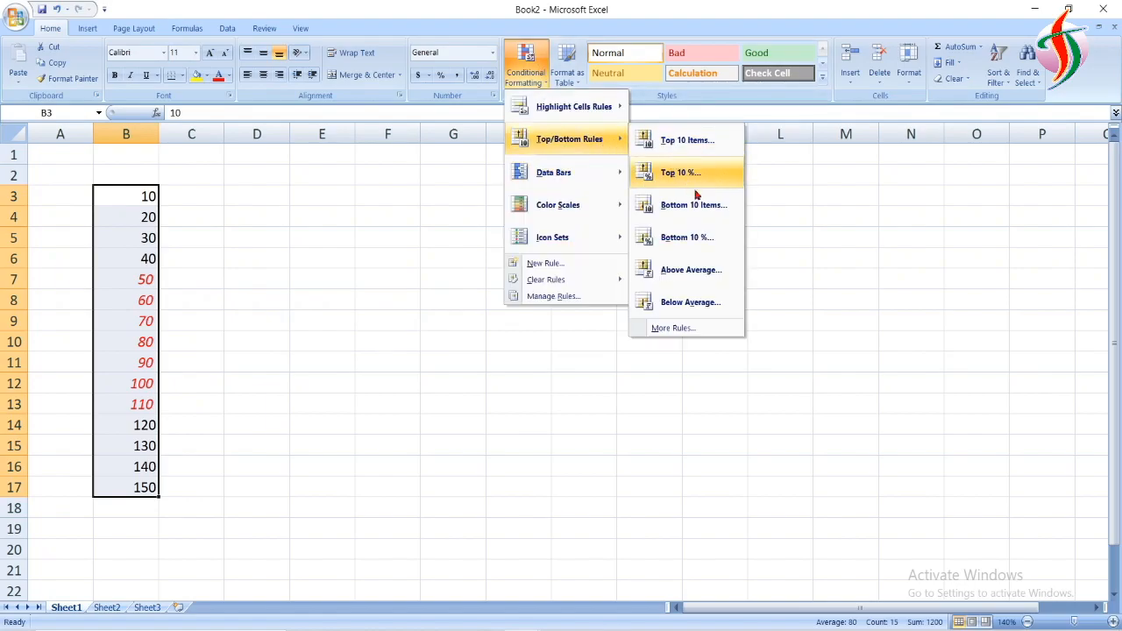
pyautogui.click(711, 240)
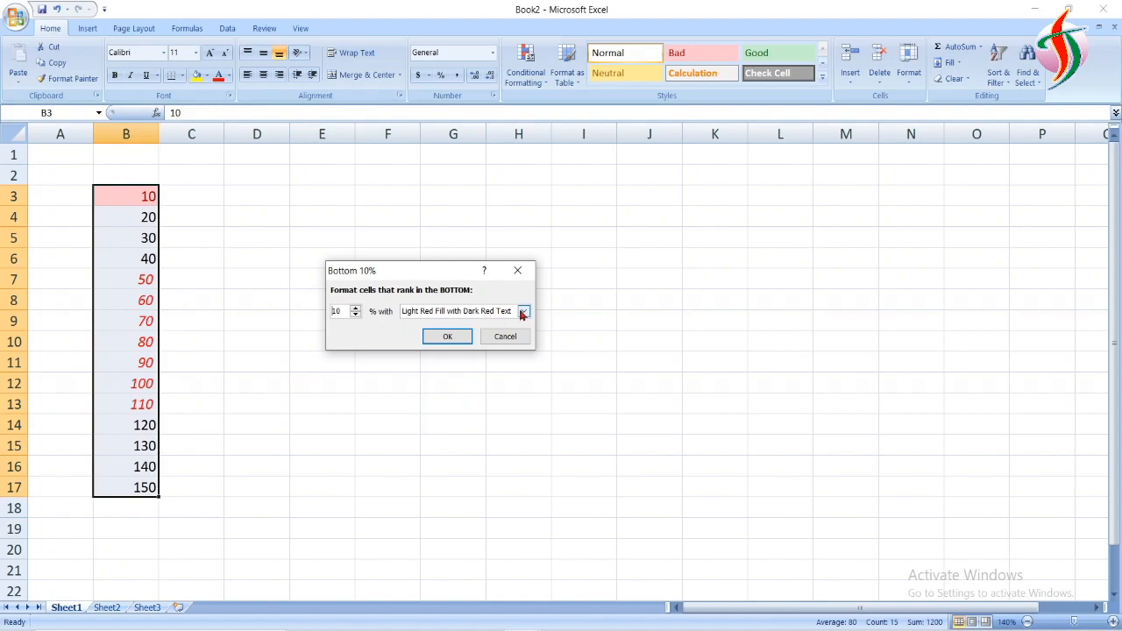
pyautogui.click(523, 311)
pyautogui.click(524, 311)
pyautogui.click(524, 312)
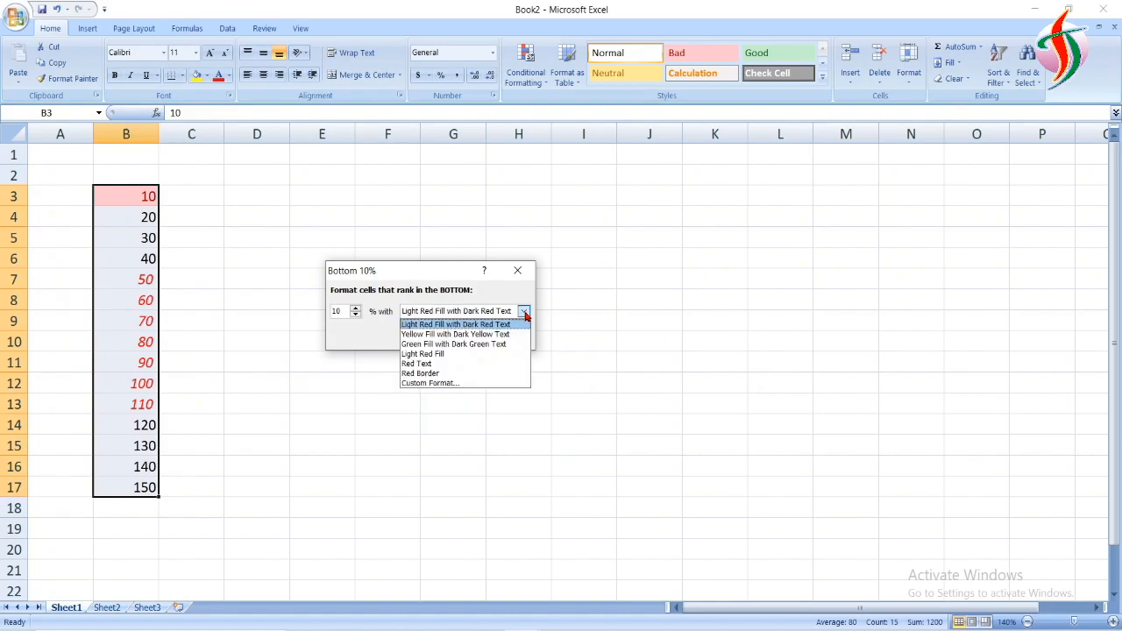
pyautogui.click(253, 386)
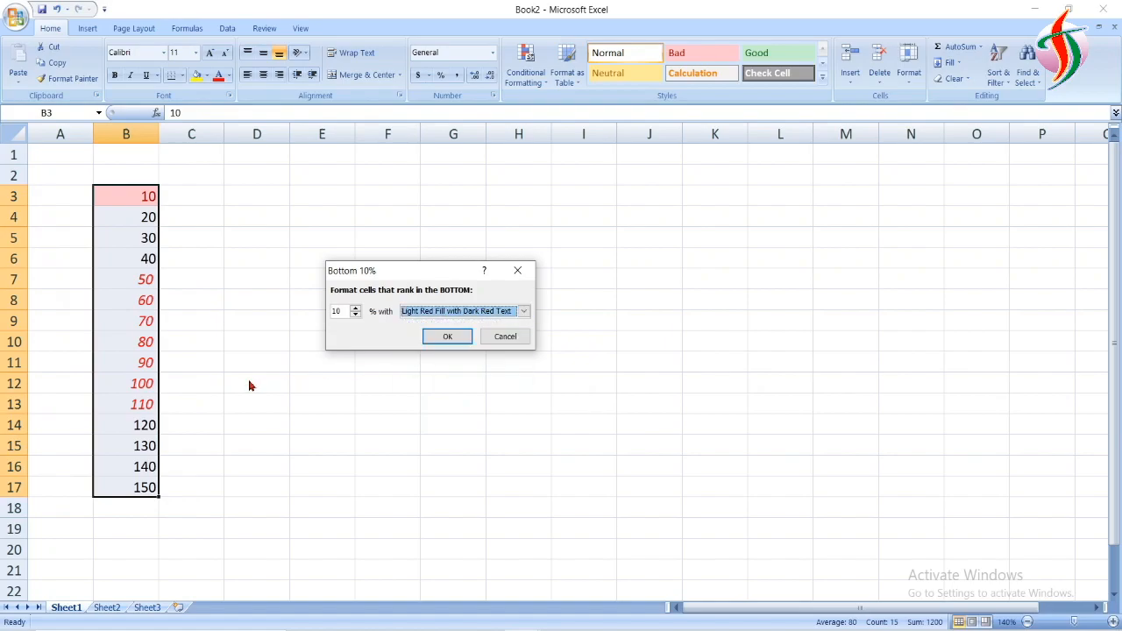
pyautogui.click(506, 336)
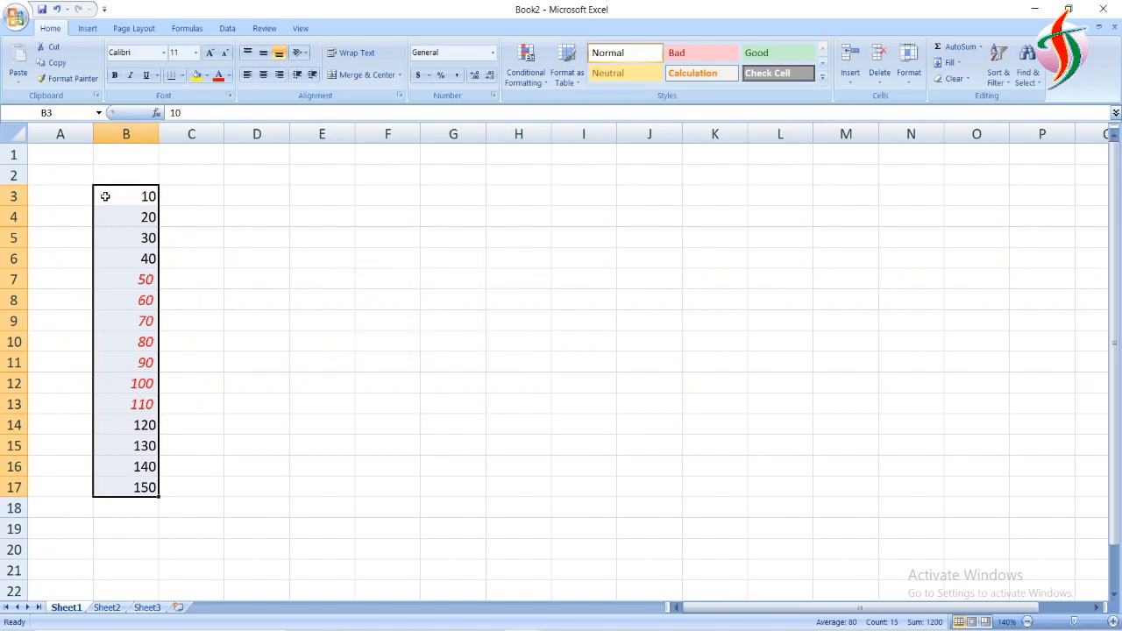
# Try the Top 10% rule on B3:B17 with Light Red Fill with Dark Red Text
pyautogui.moveTo(106, 196); pyautogui.dragTo(146, 488)
pyautogui.click(547, 83)
pyautogui.moveTo(582, 179)
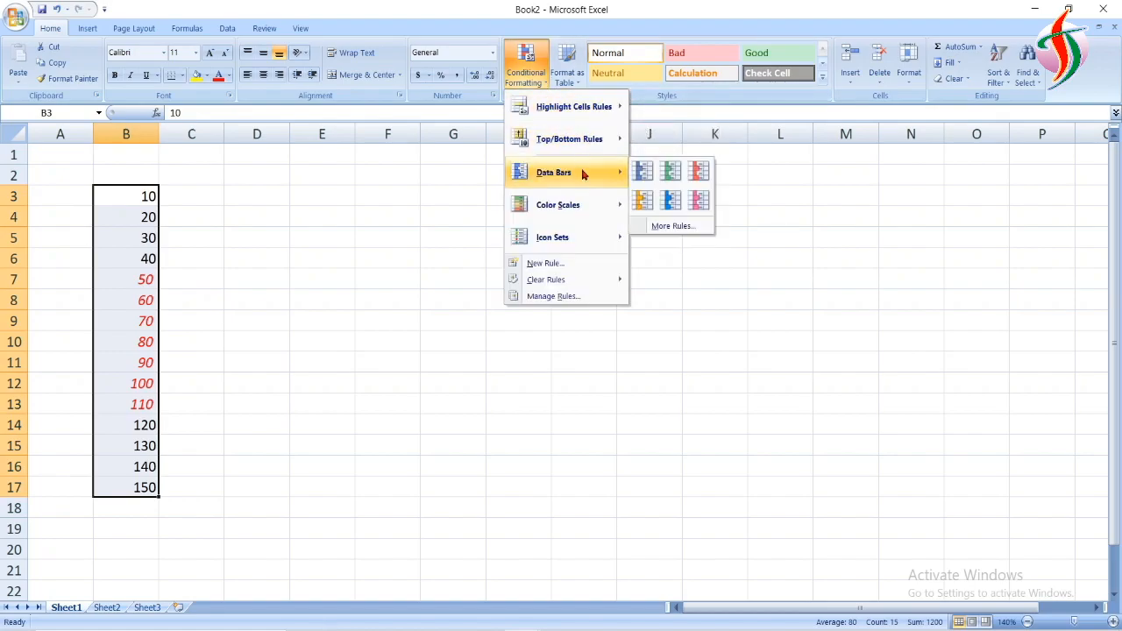
pyautogui.moveTo(585, 143)
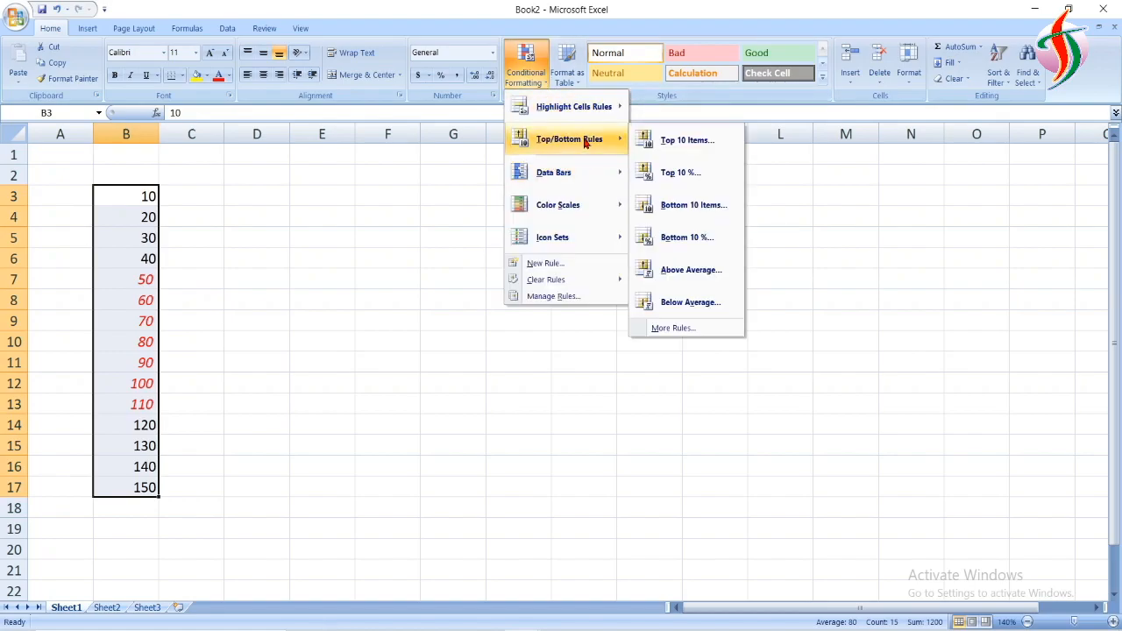
pyautogui.click(682, 174)
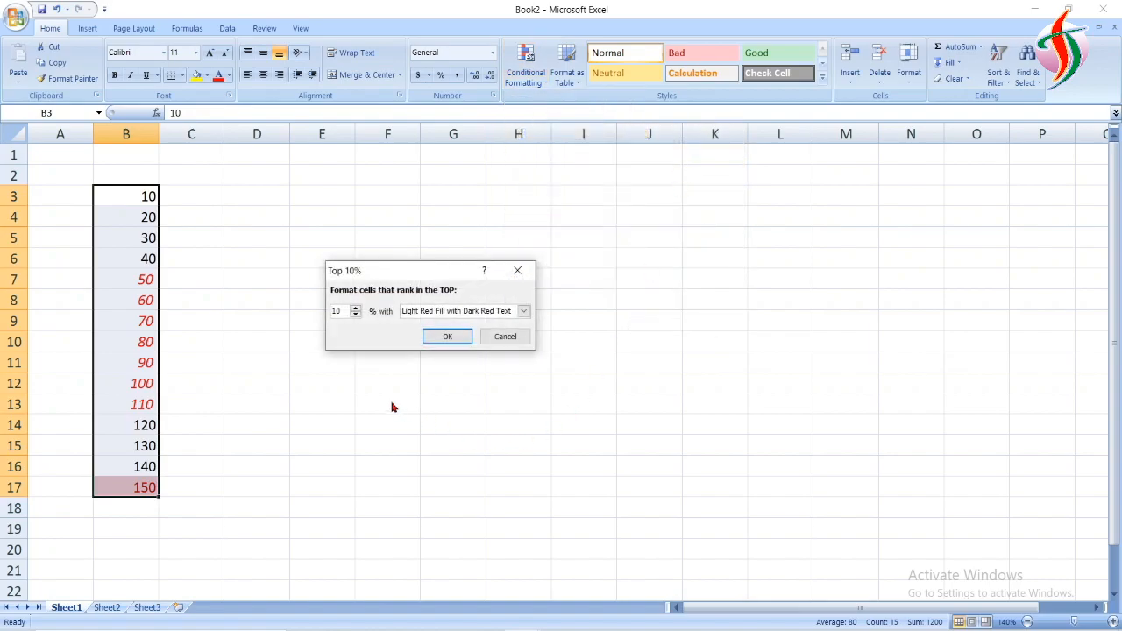
pyautogui.click(514, 337)
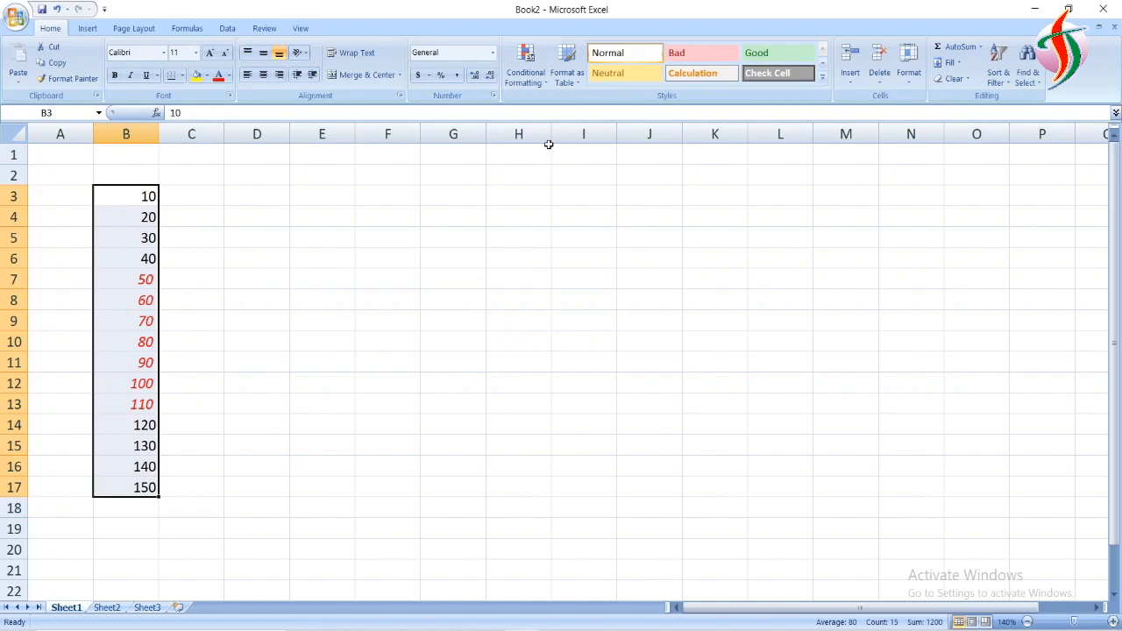
# Undo the italic red formatting of the values between 45 and 115 and reselect B3:B17
pyautogui.click(56, 10)
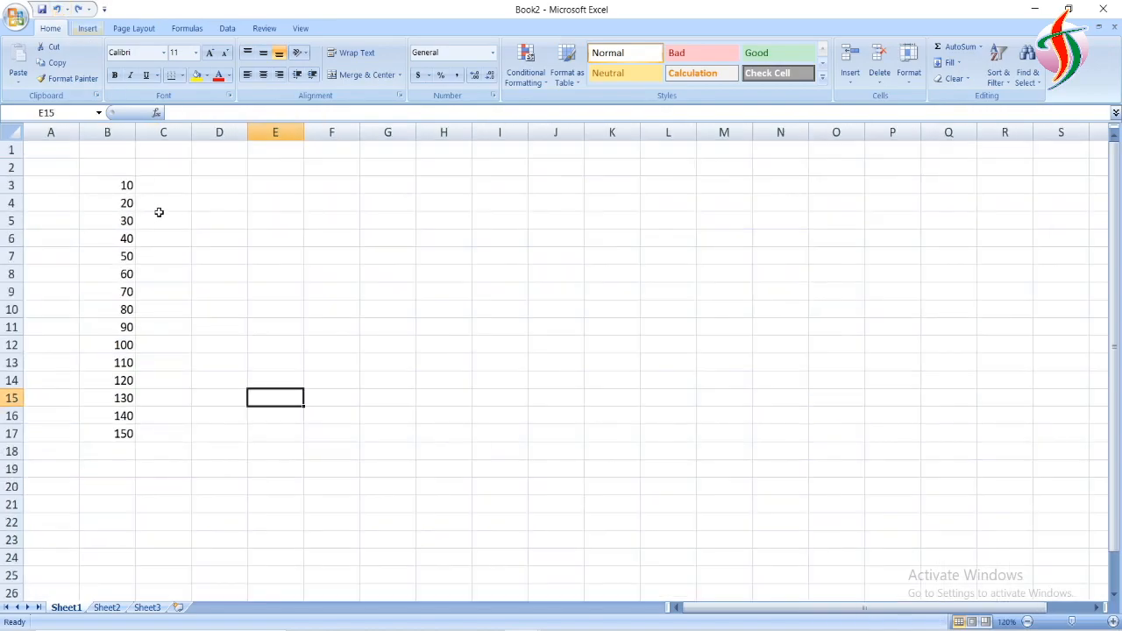
pyautogui.click(103, 188)
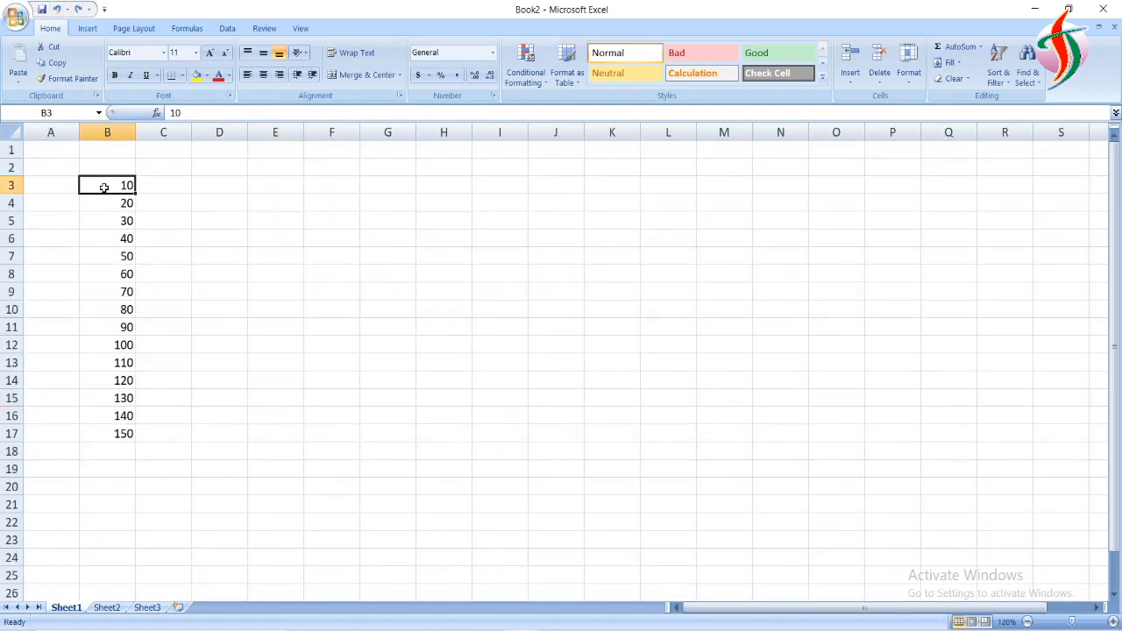
pyautogui.moveTo(103, 188); pyautogui.dragTo(98, 427)
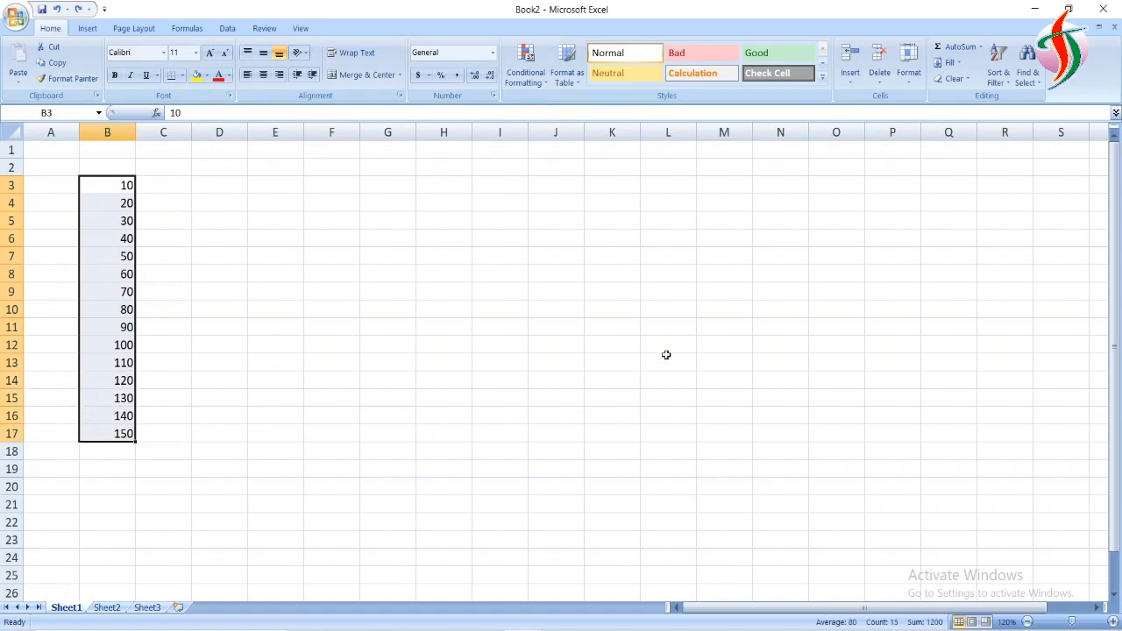
# Try the Equal To rule for the value 100 on B3:B17 with Light Red Fill with Dark Red Text
pyautogui.click(1111, 621)
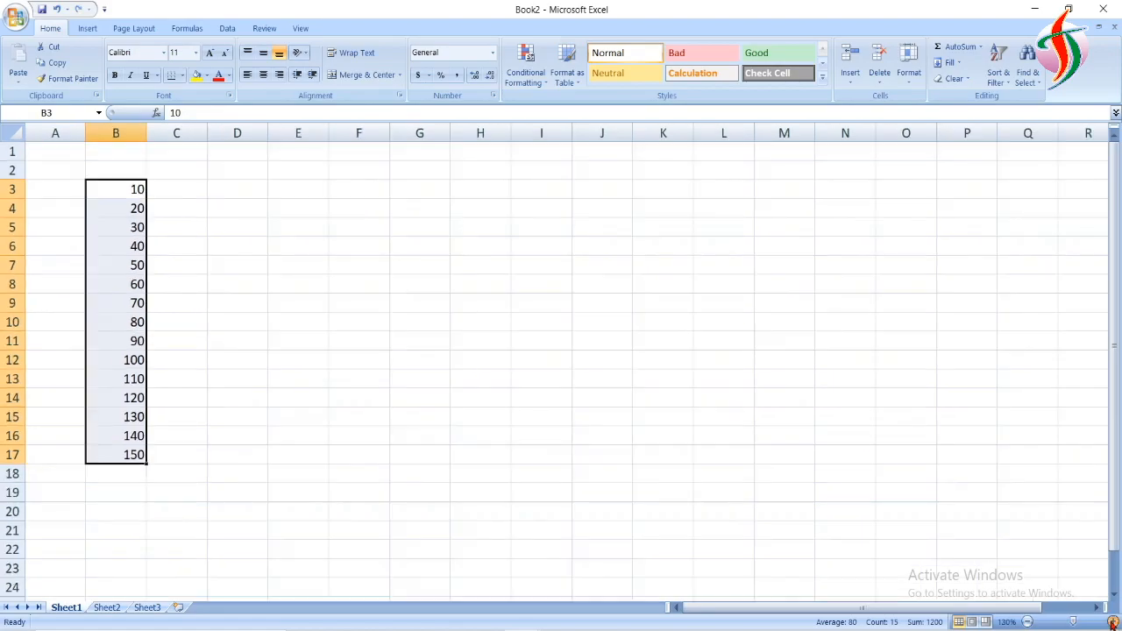
pyautogui.click(1111, 621)
pyautogui.click(1111, 622)
pyautogui.click(1111, 621)
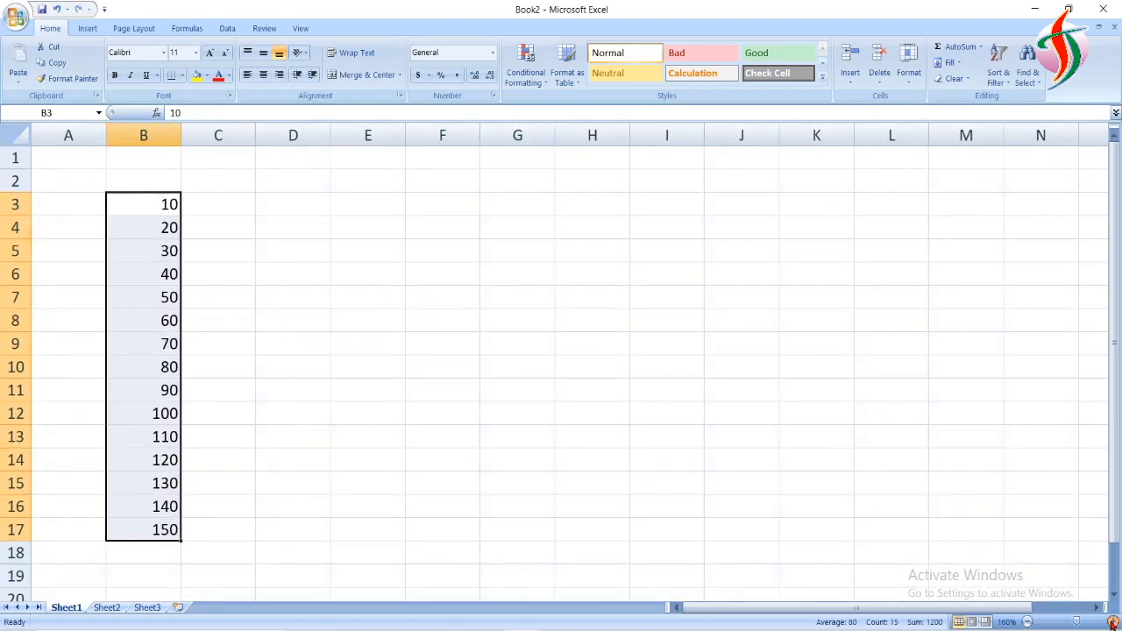
pyautogui.click(531, 72)
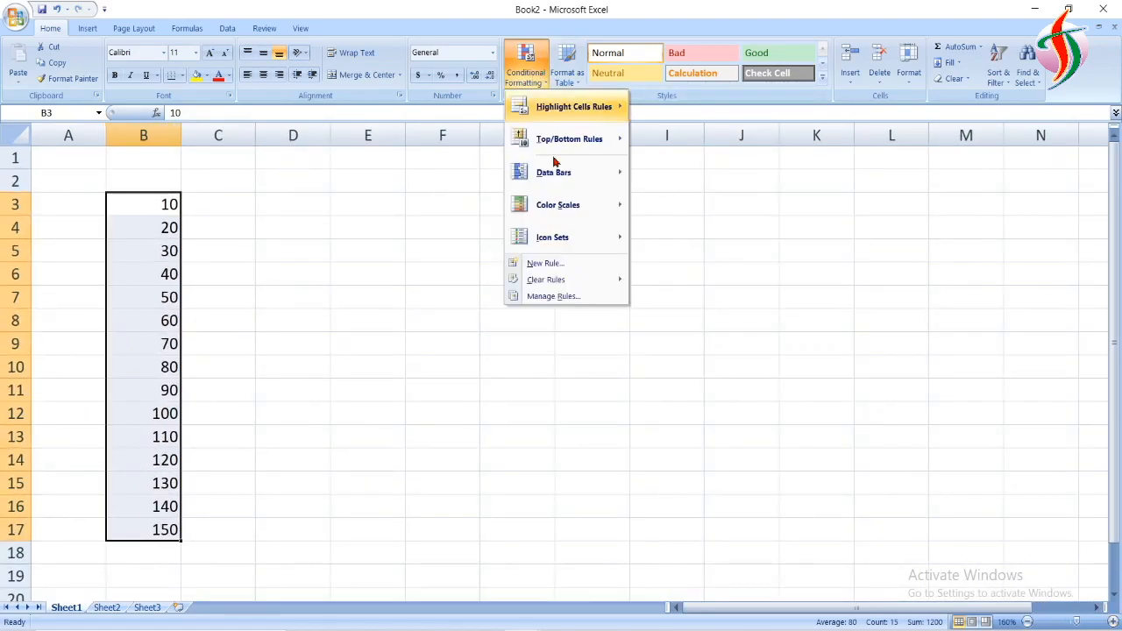
pyautogui.moveTo(591, 145)
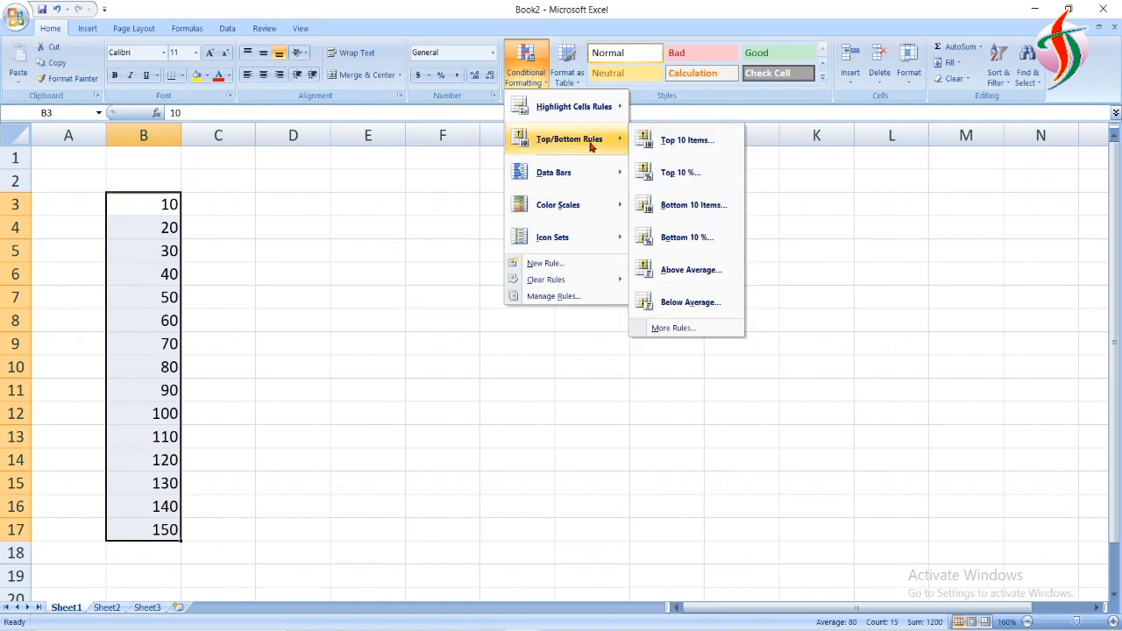
pyautogui.moveTo(594, 114)
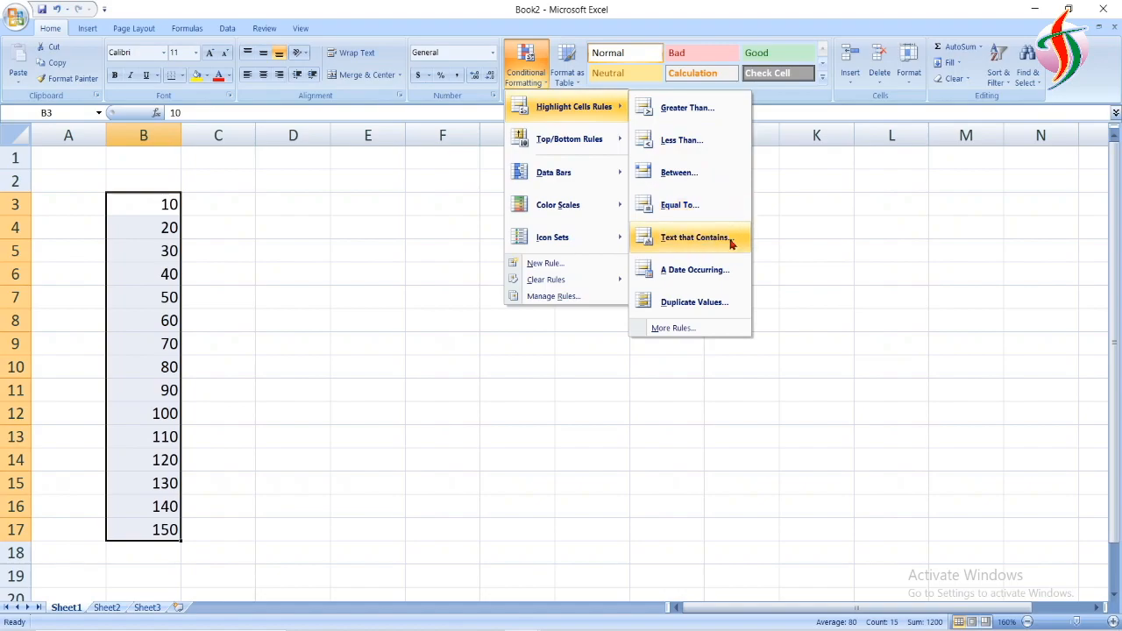
pyautogui.click(687, 207)
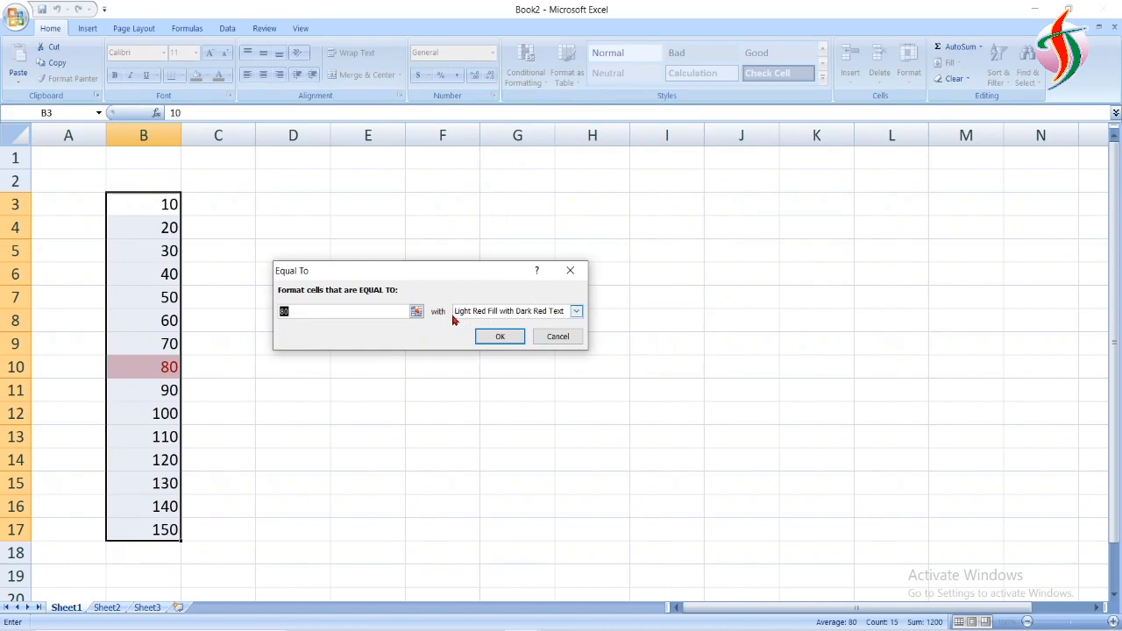
pyautogui.click(359, 311)
pyautogui.press('BackSpace')
pyautogui.press('BackSpace')
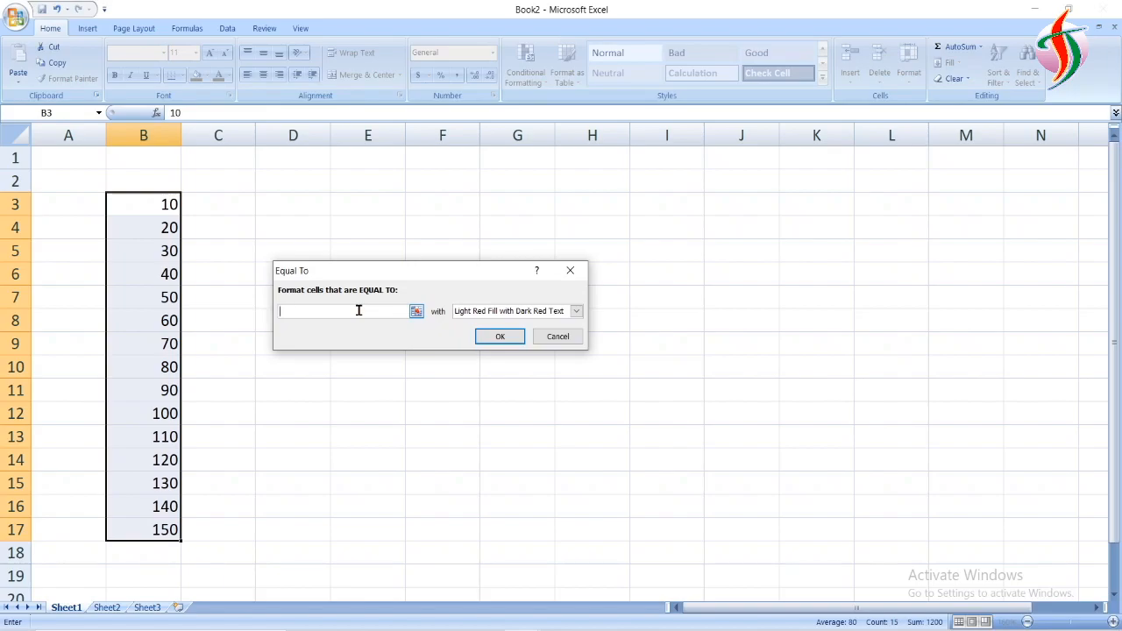
pyautogui.write('100')
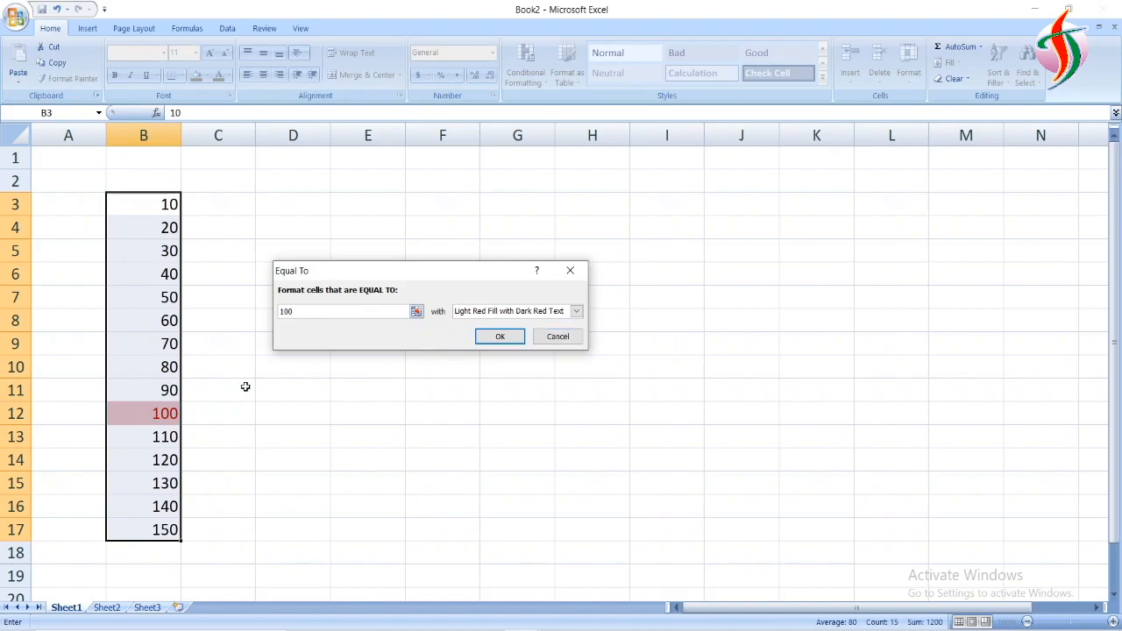
pyautogui.click(558, 337)
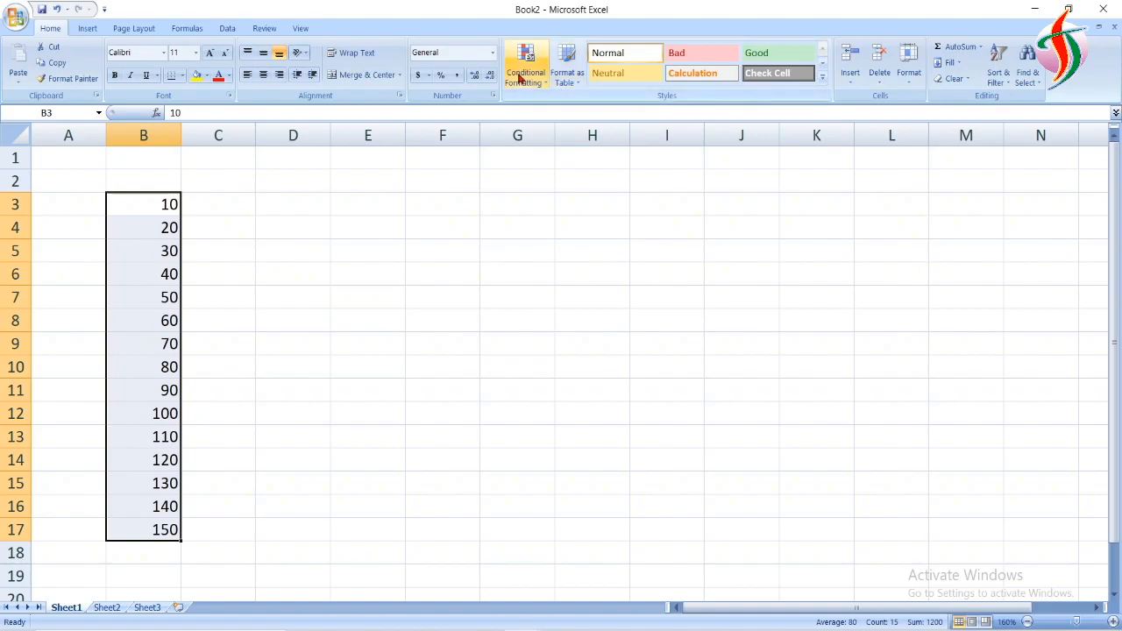
# Try the Above Average rule on B3:B17 with Green Fill with Dark Green Text
pyautogui.click(519, 79)
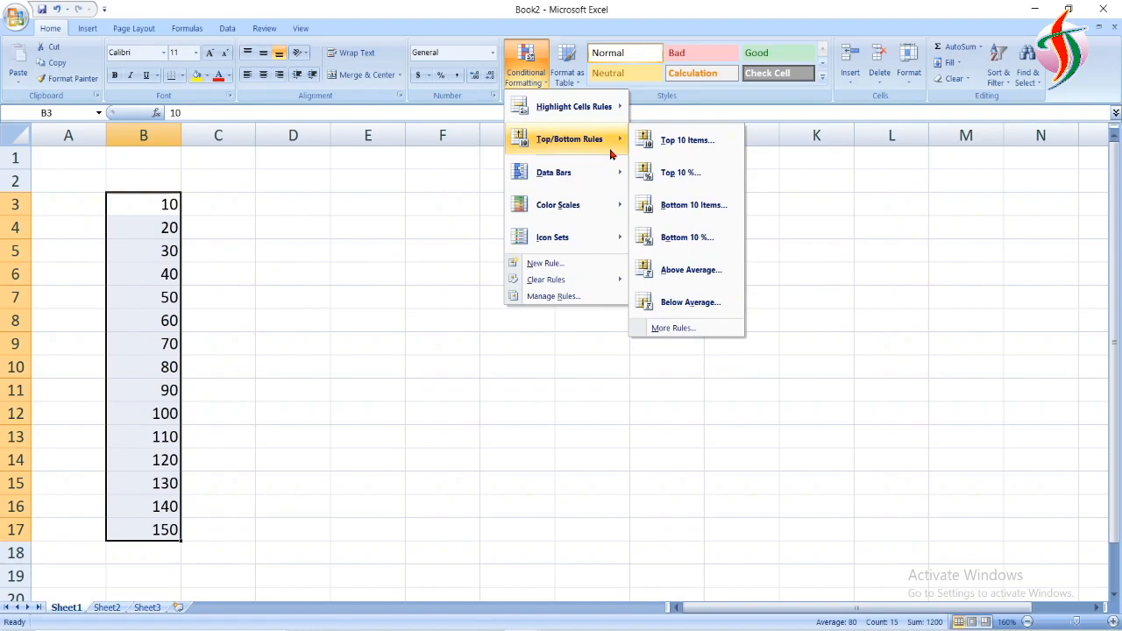
pyautogui.click(691, 269)
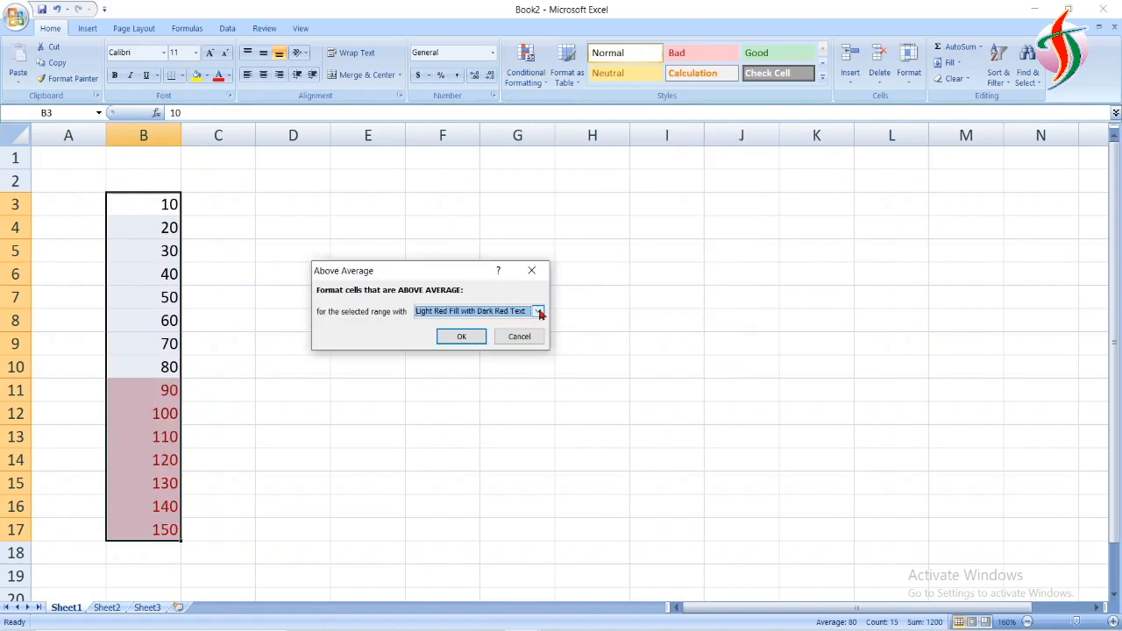
pyautogui.click(538, 311)
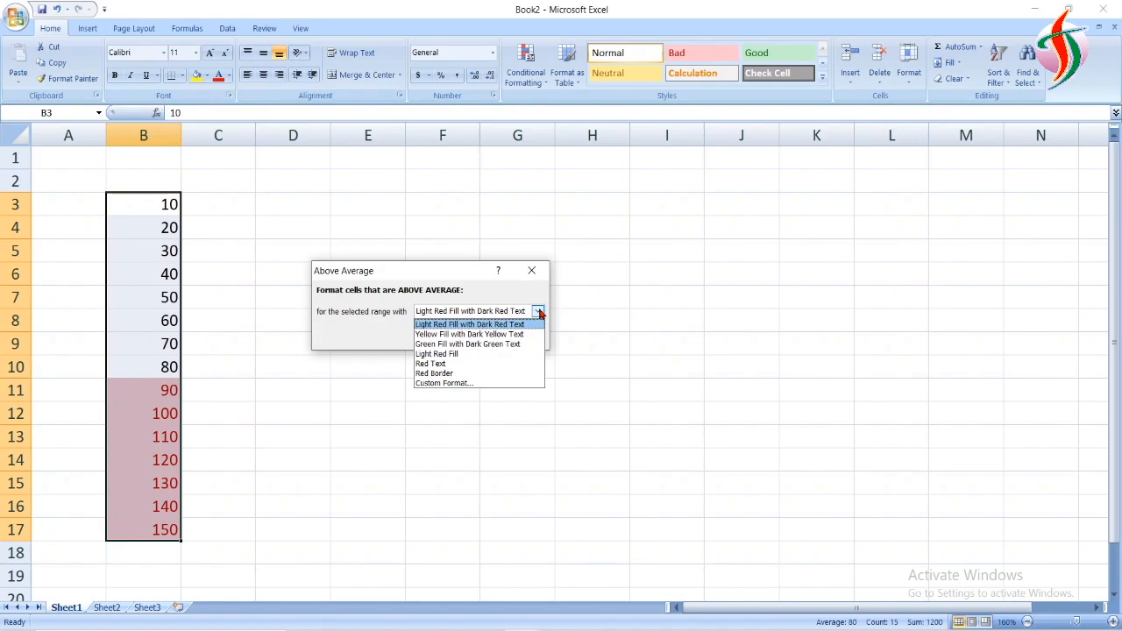
pyautogui.click(497, 344)
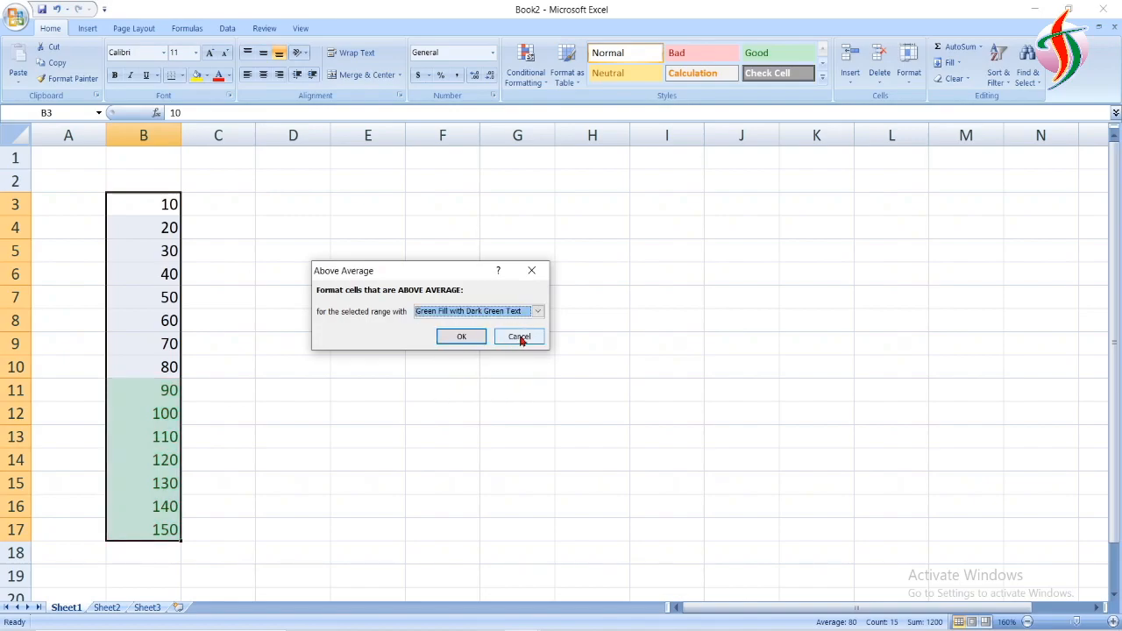
pyautogui.click(519, 339)
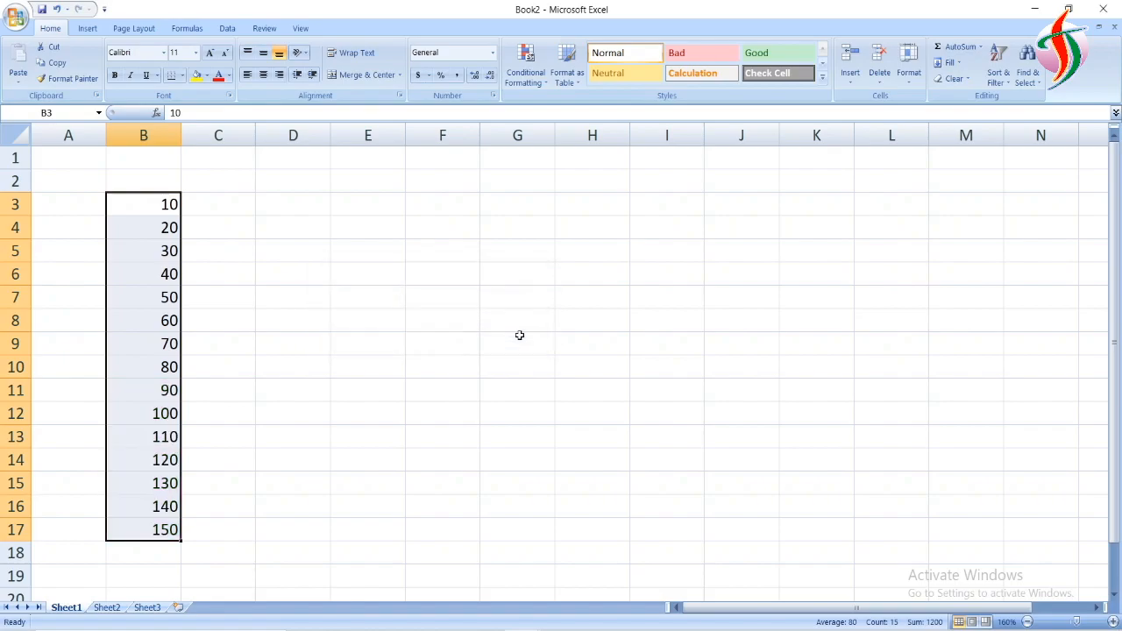
# Set up a new formatting rule for B3:B17 that formats only cells with a cell value between 50 and 100
pyautogui.click(535, 81)
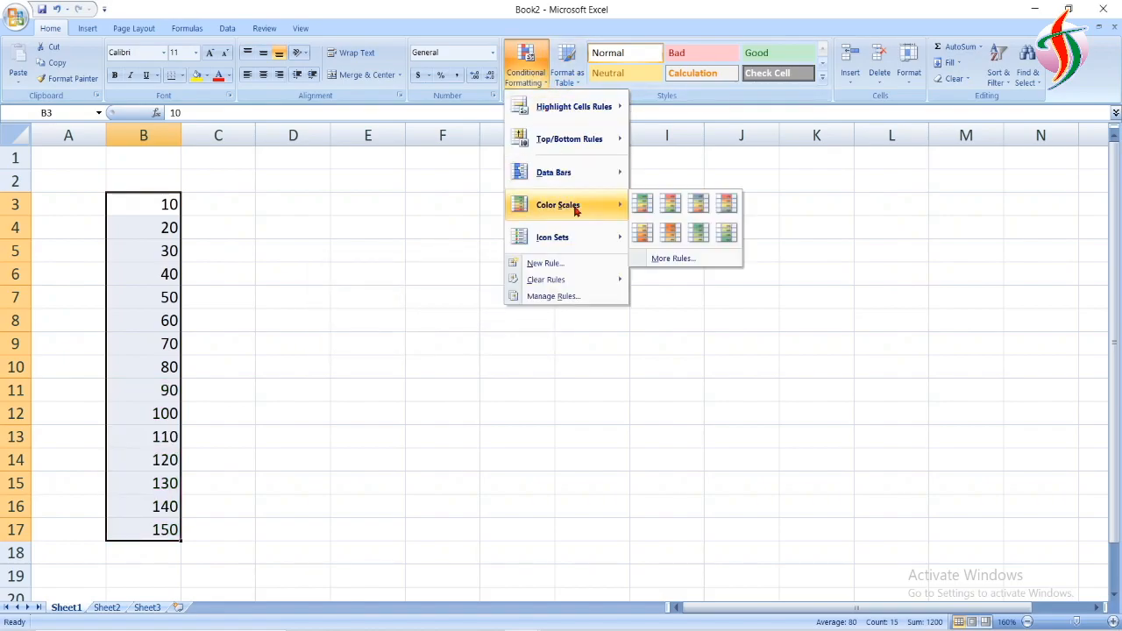
pyautogui.moveTo(586, 182)
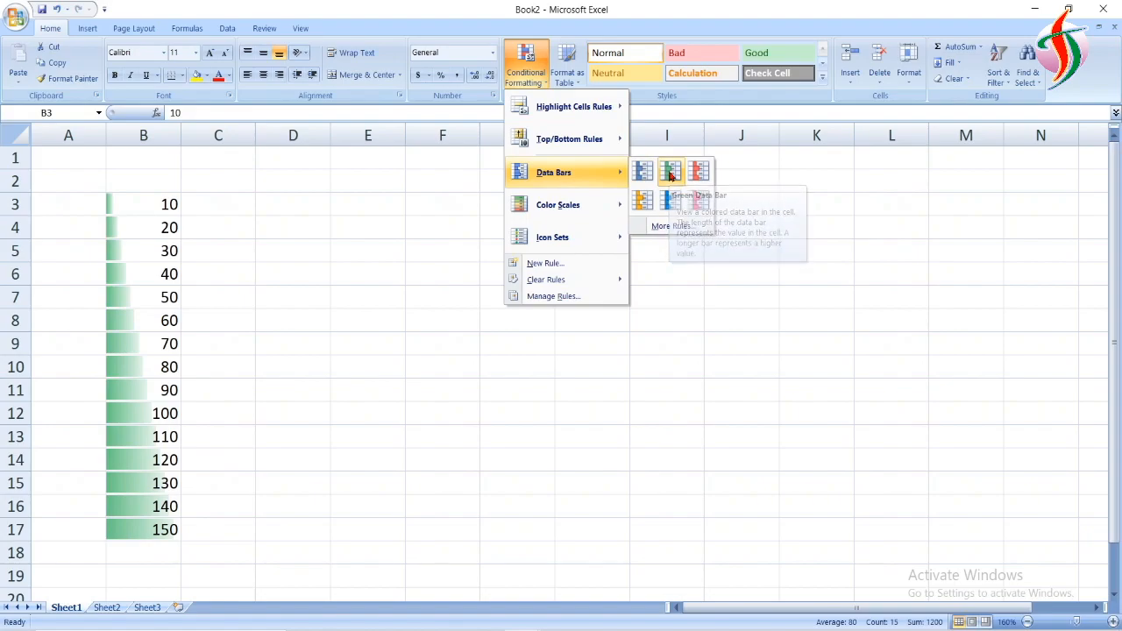
pyautogui.click(668, 226)
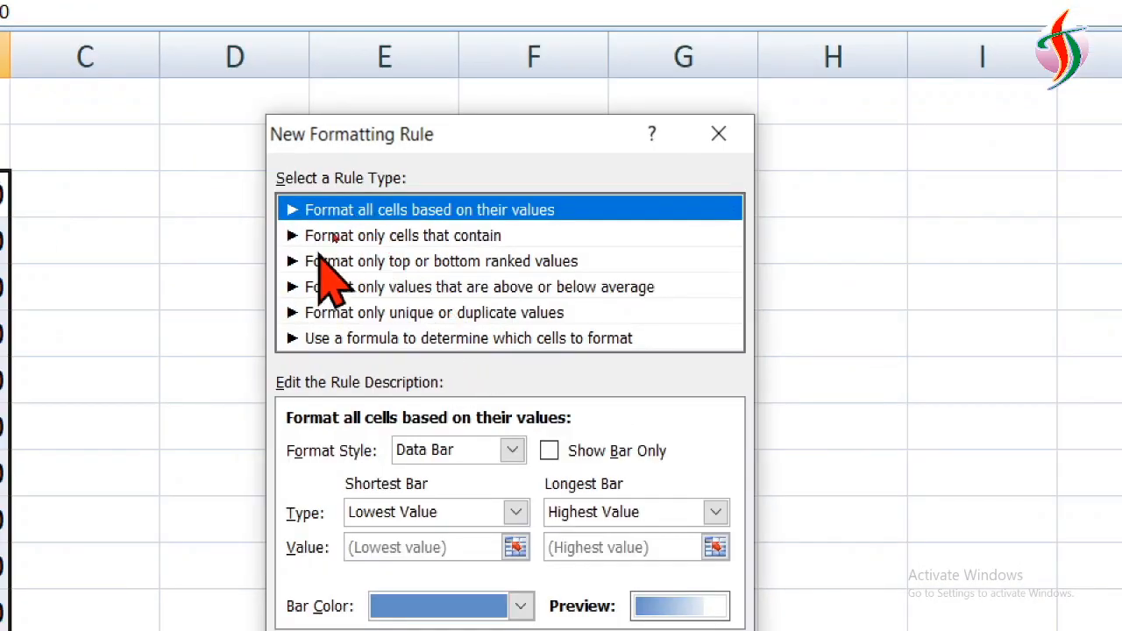
pyautogui.click(293, 236)
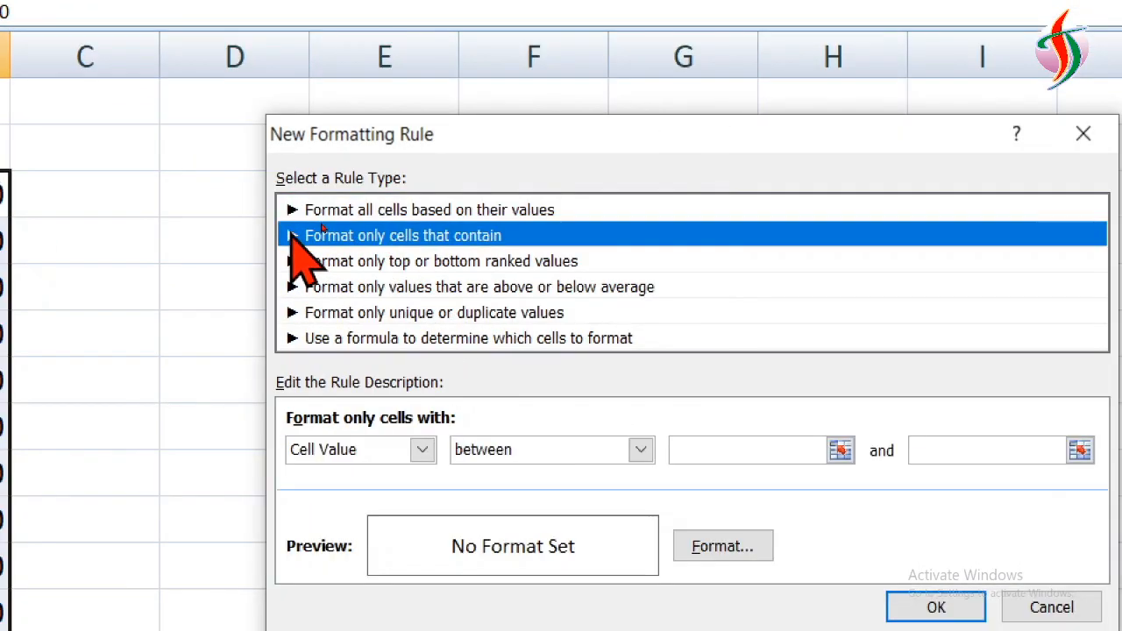
pyautogui.click(419, 451)
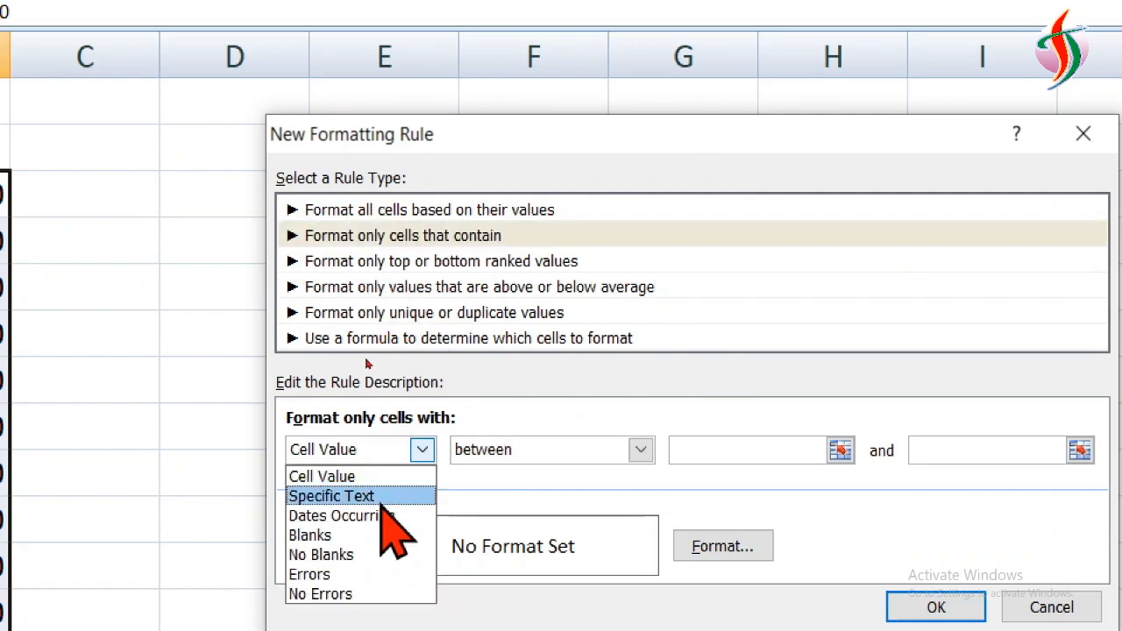
pyautogui.click(385, 475)
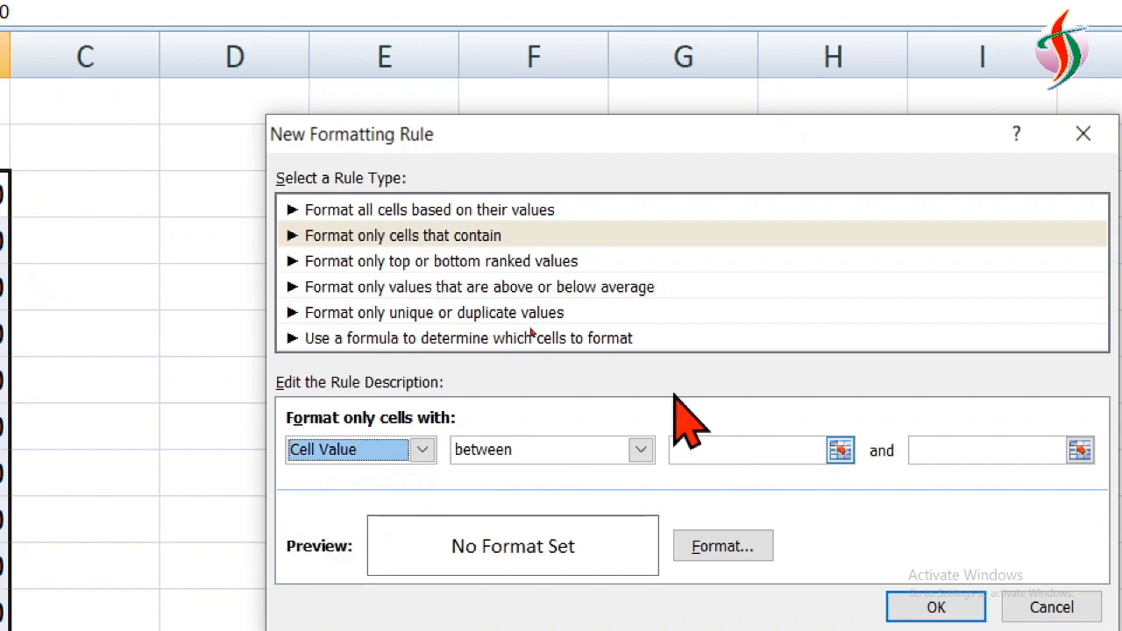
pyautogui.click(639, 452)
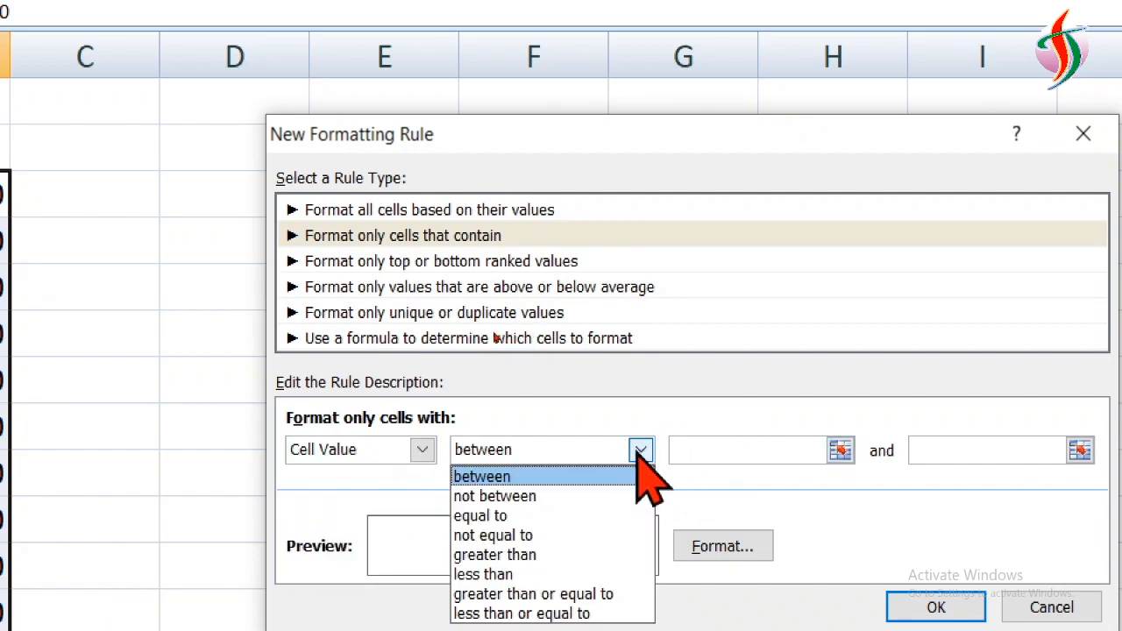
pyautogui.click(591, 480)
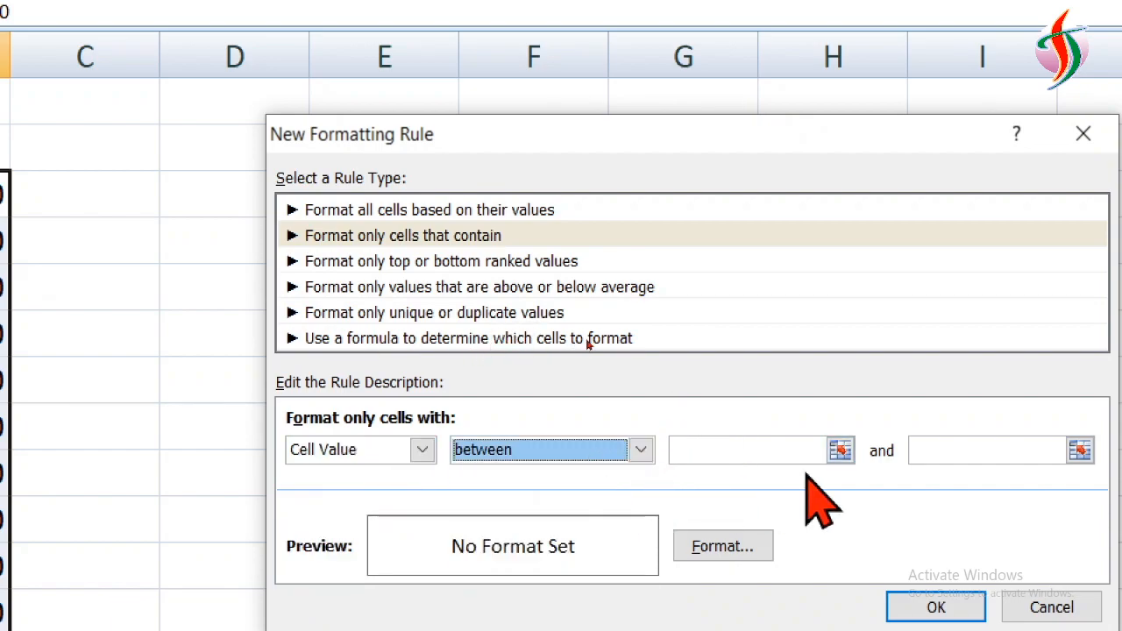
pyautogui.click(778, 452)
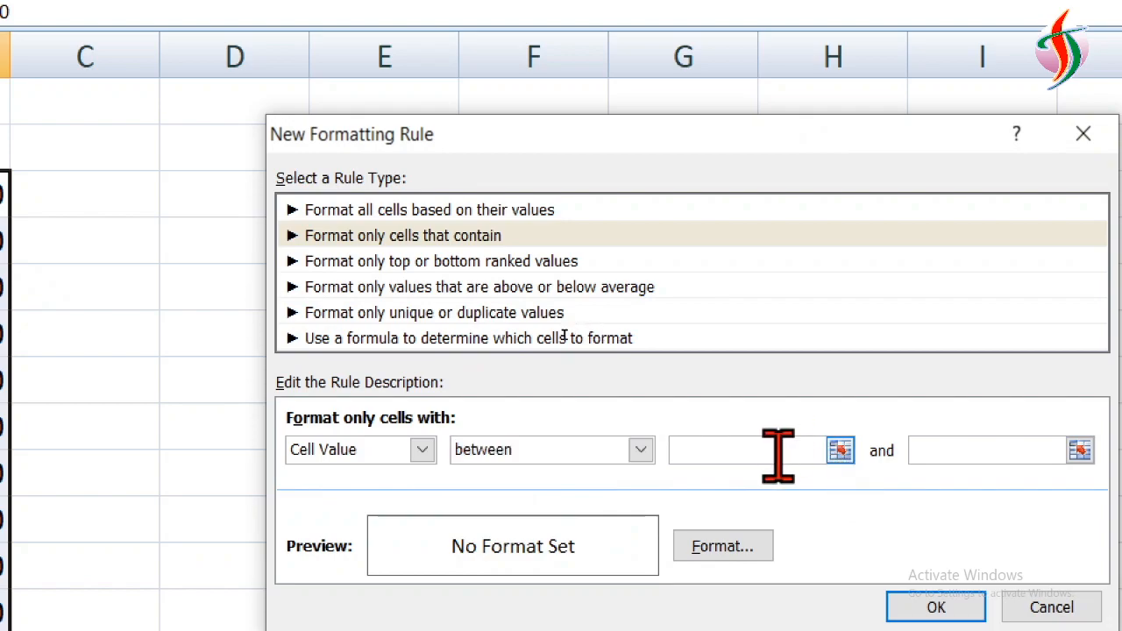
pyautogui.write('50')
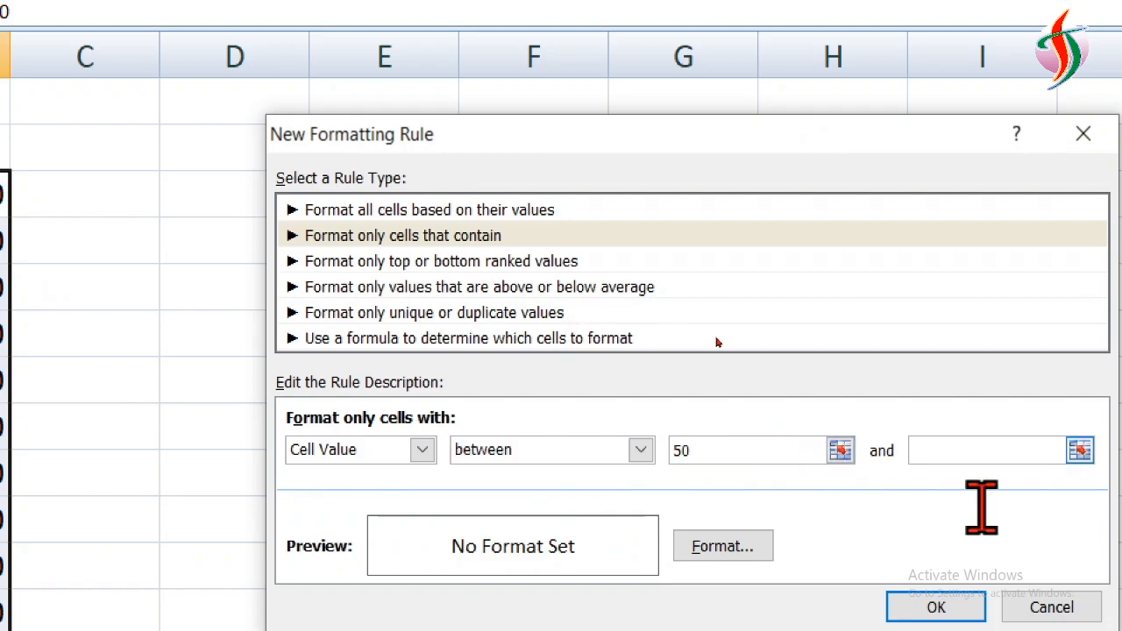
pyautogui.click(811, 452)
pyautogui.write('100')
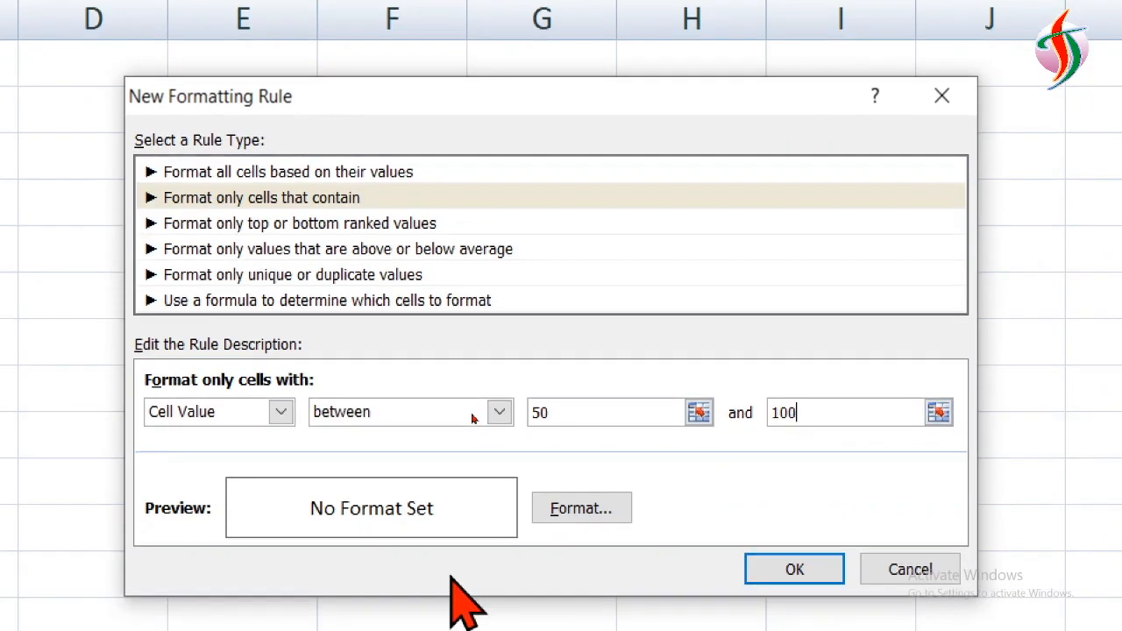
# Give the between-50-and-100 rule a Bold Italic font style in red and apply it
pyautogui.click(612, 508)
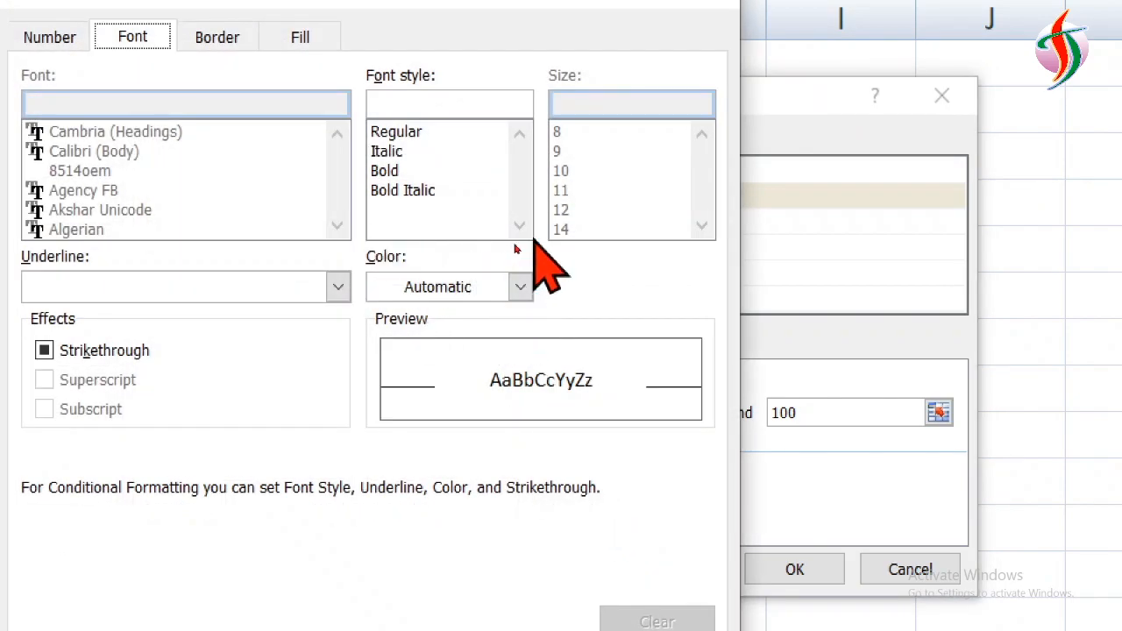
pyautogui.click(379, 191)
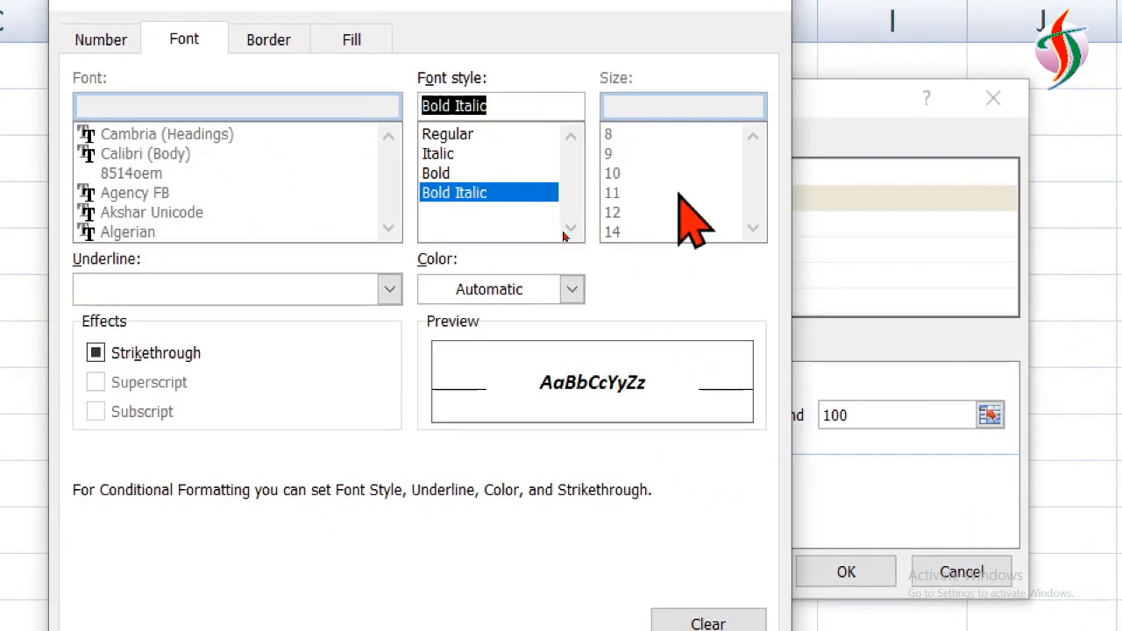
pyautogui.click(571, 289)
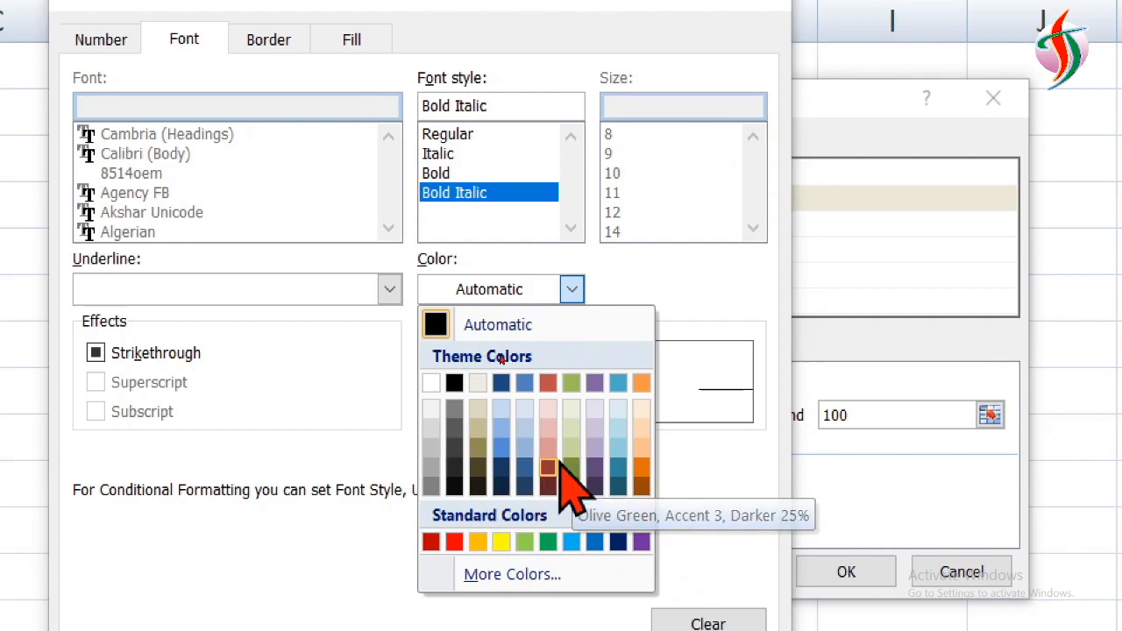
pyautogui.click(454, 538)
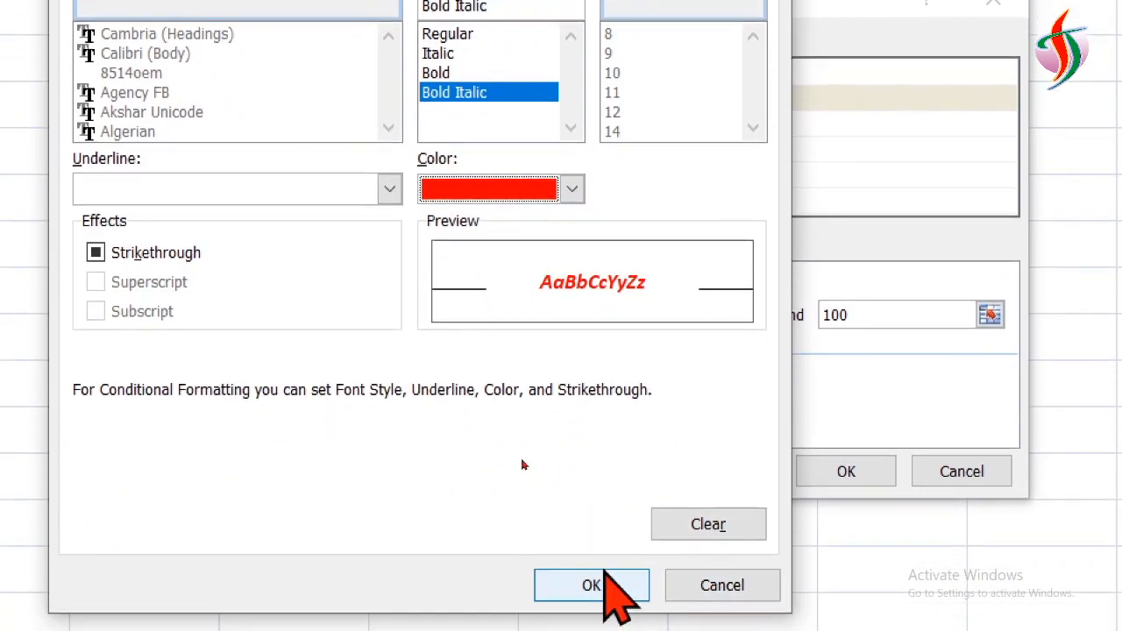
pyautogui.click(603, 578)
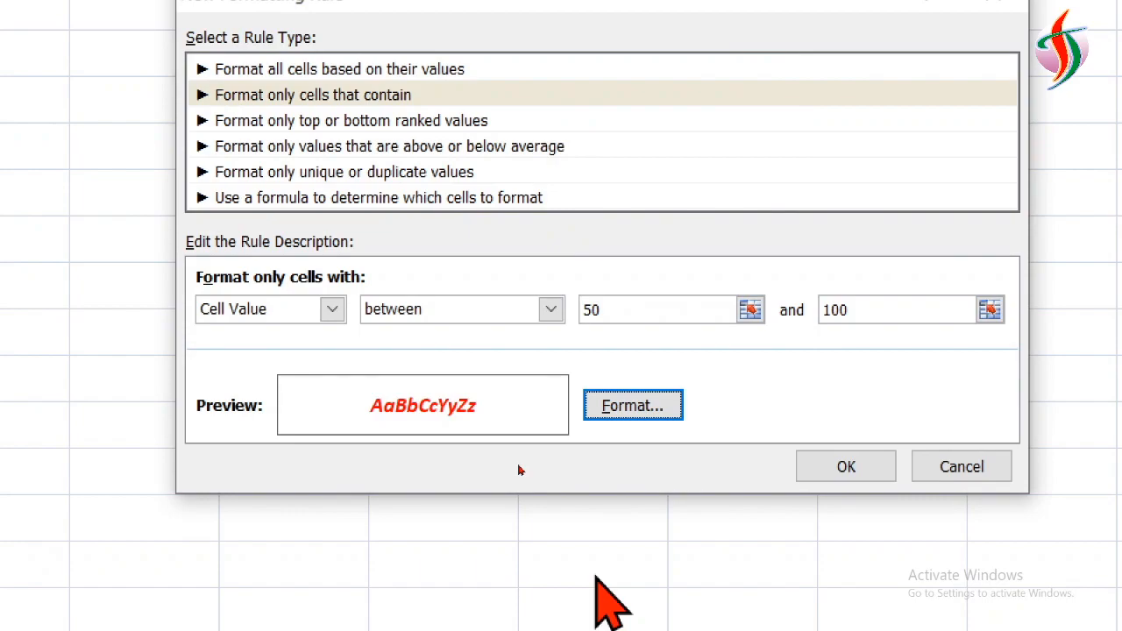
pyautogui.click(847, 466)
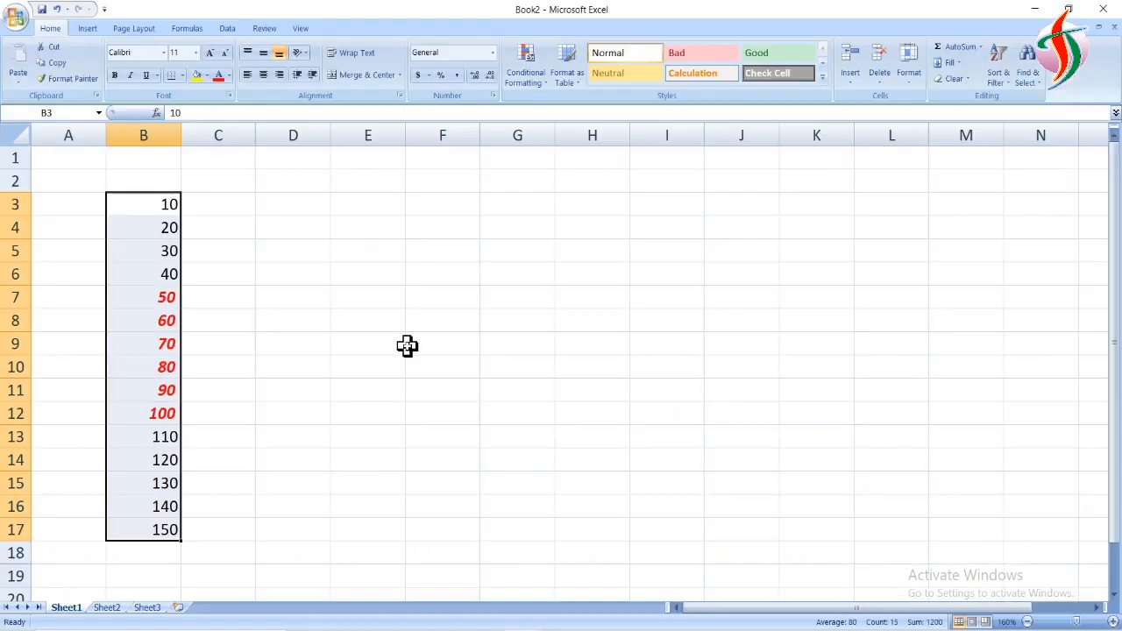
# Apply a color scale to B3:B17 that shades the lowest values orange and the highest values light yellow
pyautogui.press('alt')
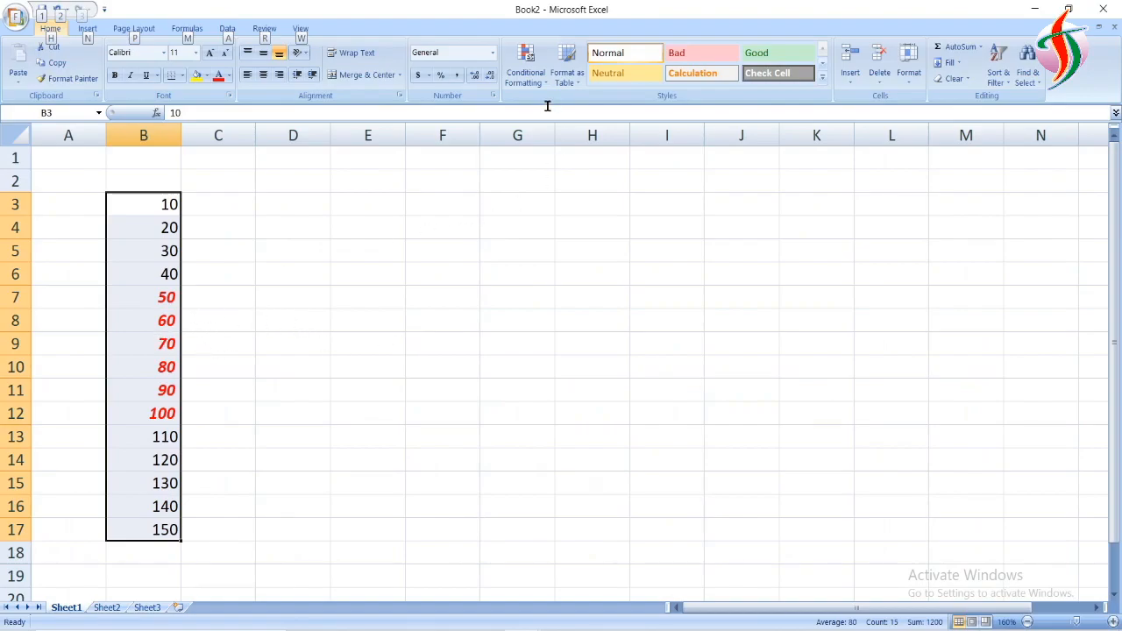
pyautogui.click(532, 78)
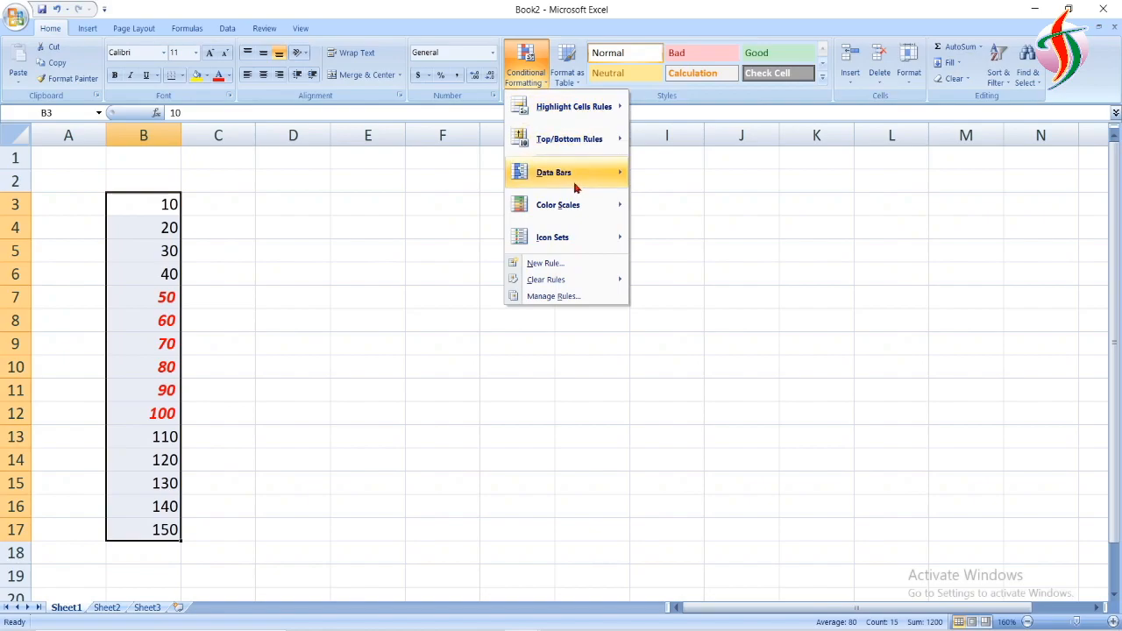
pyautogui.moveTo(575, 186)
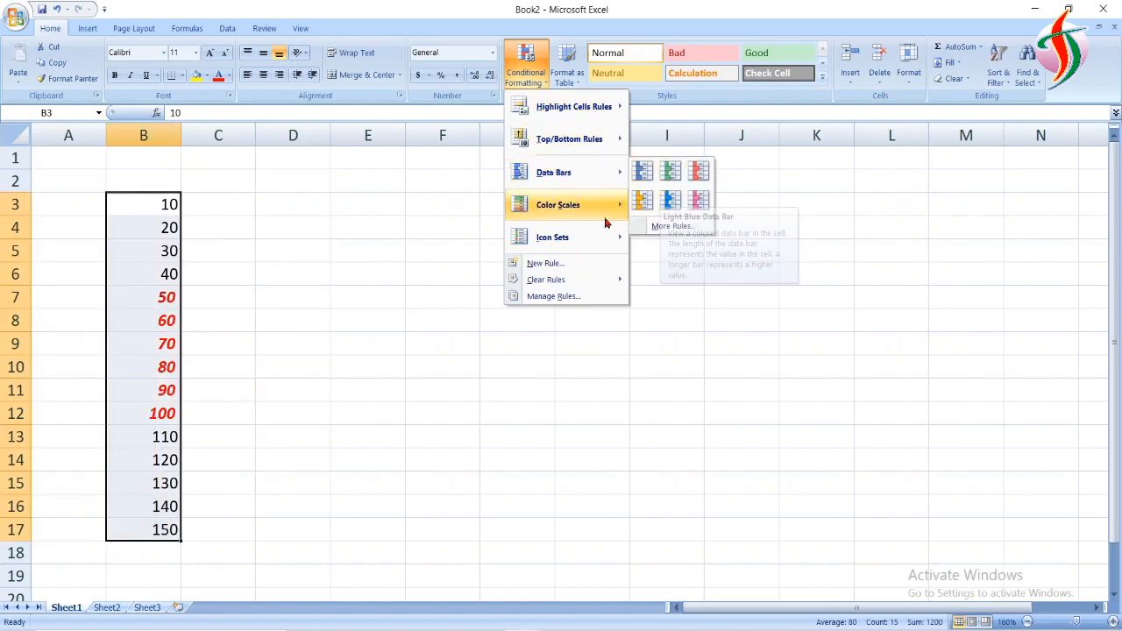
pyautogui.moveTo(607, 215)
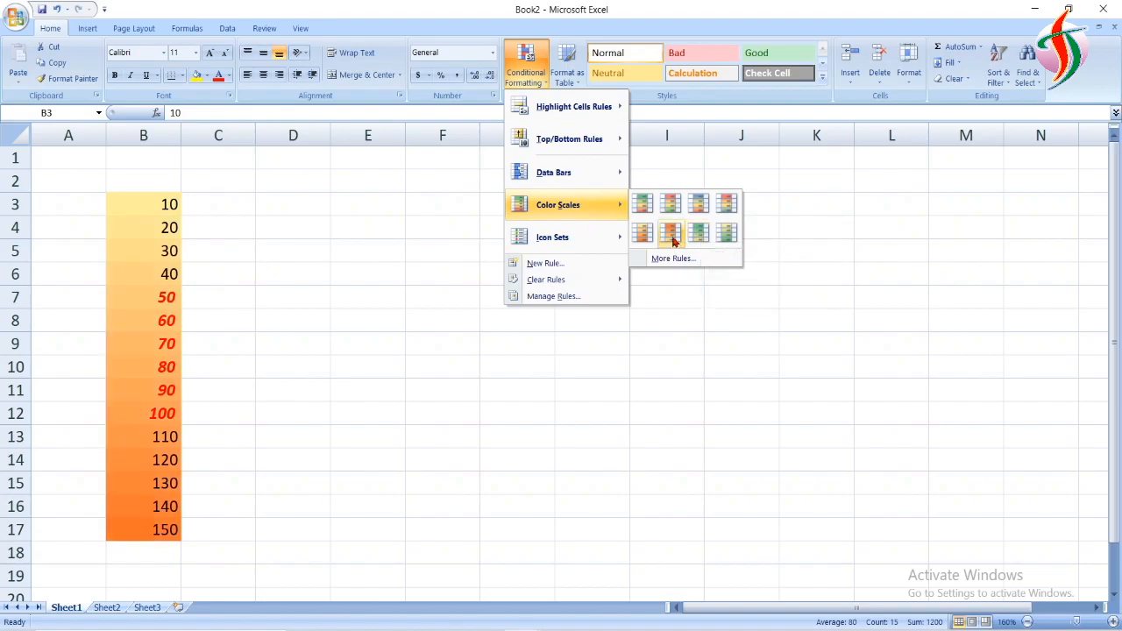
pyautogui.click(643, 233)
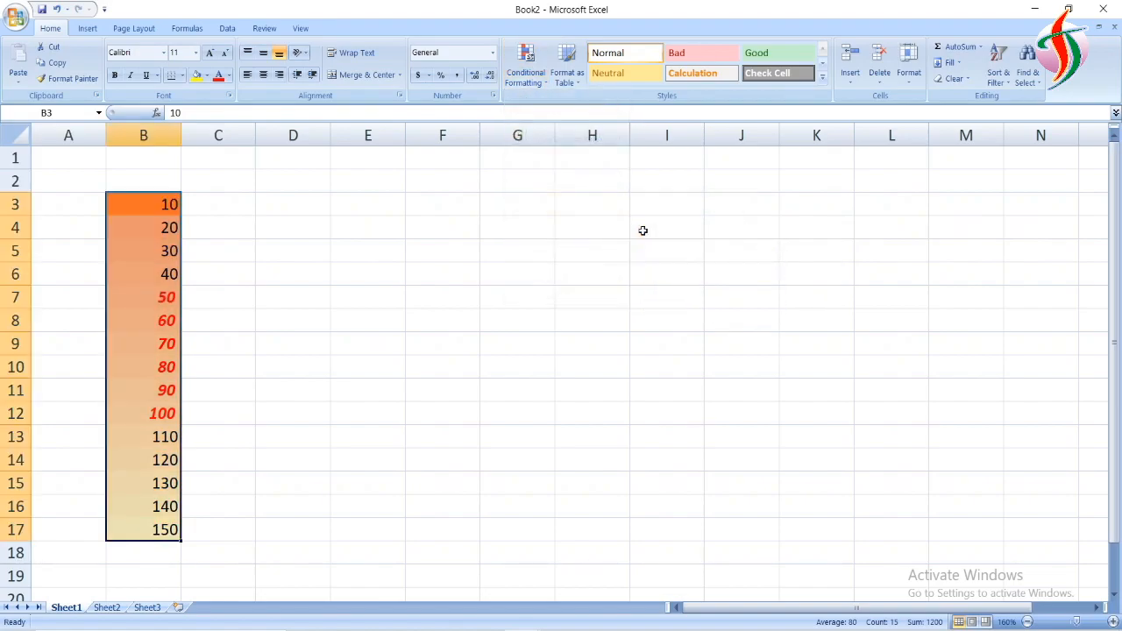
pyautogui.click(420, 383)
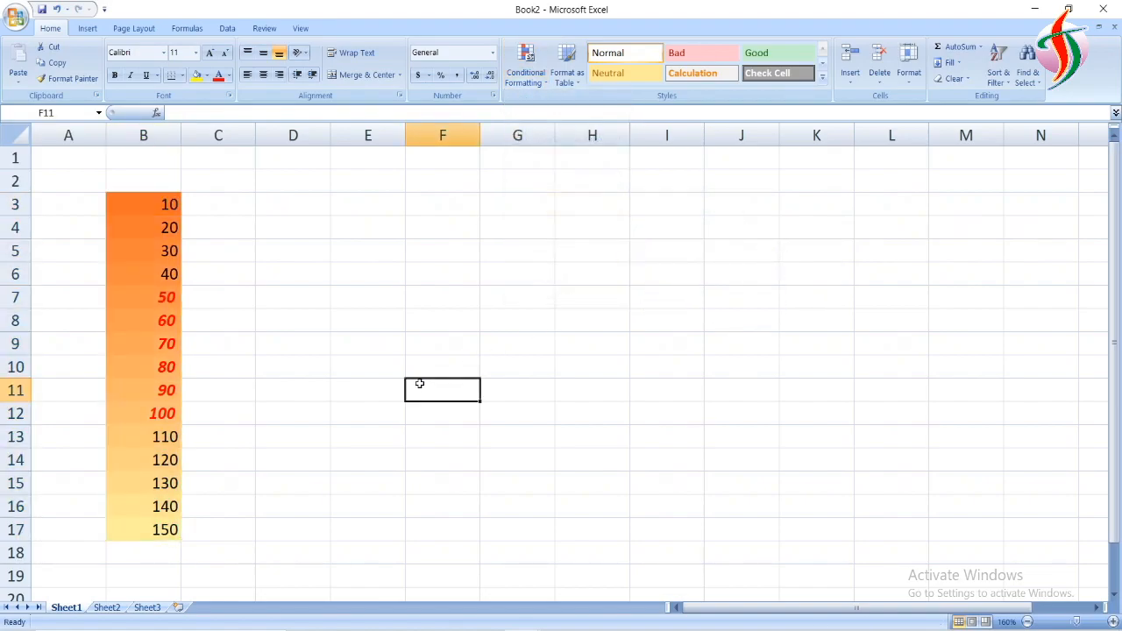
# Change cell B17 to 10 and cell B14 to 20 to test how the color scale responds
pyautogui.click(162, 533)
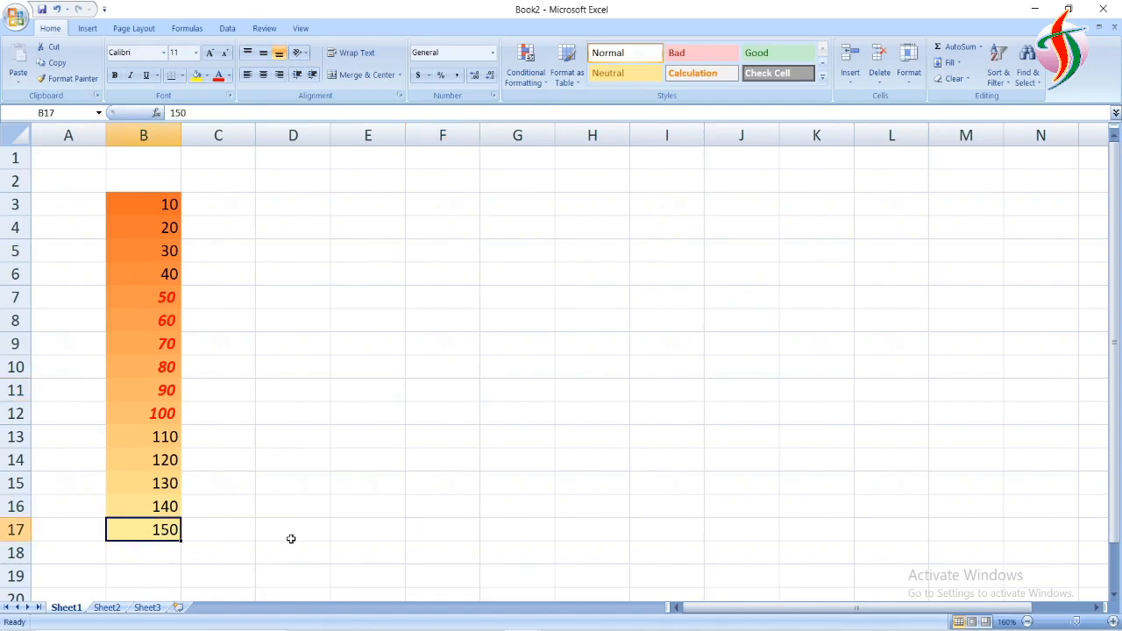
pyautogui.write('10')
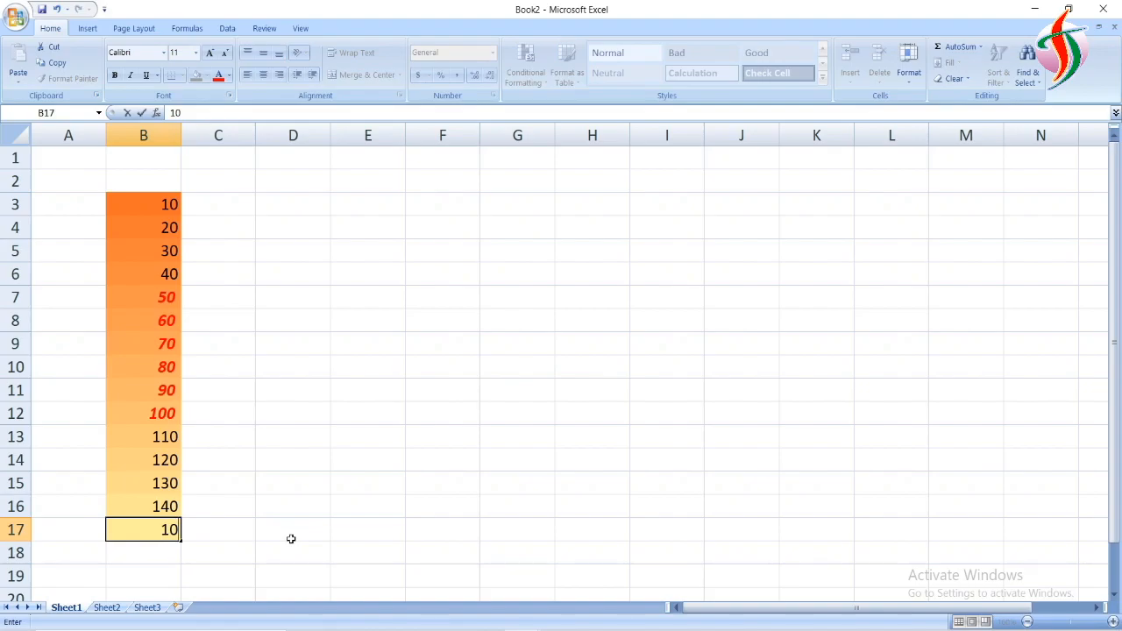
pyautogui.press('Return')
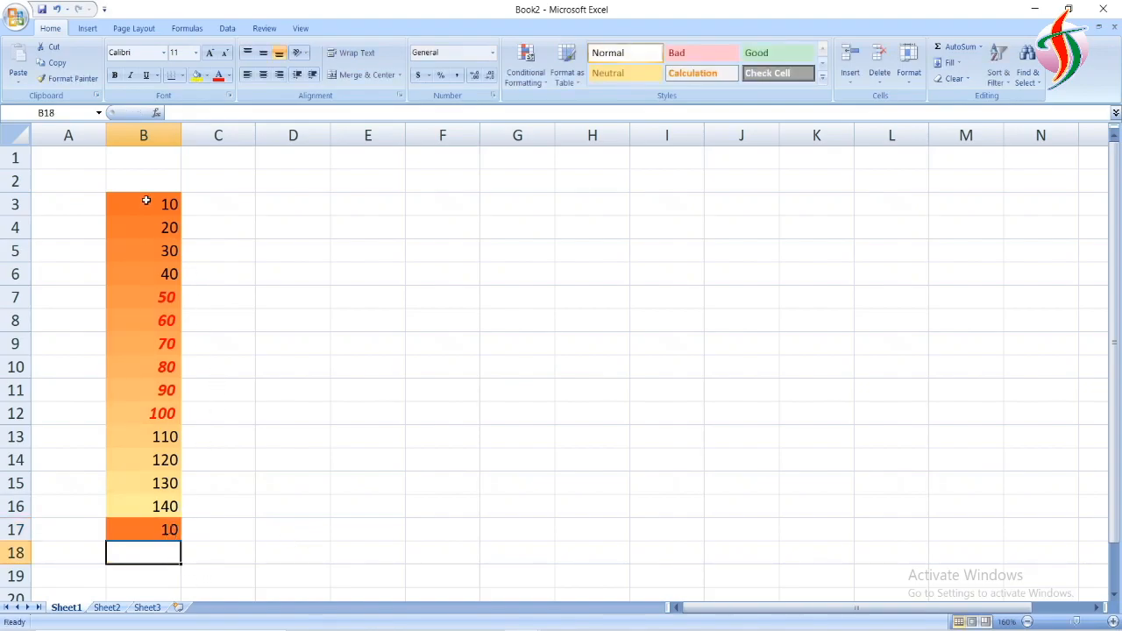
pyautogui.click(144, 461)
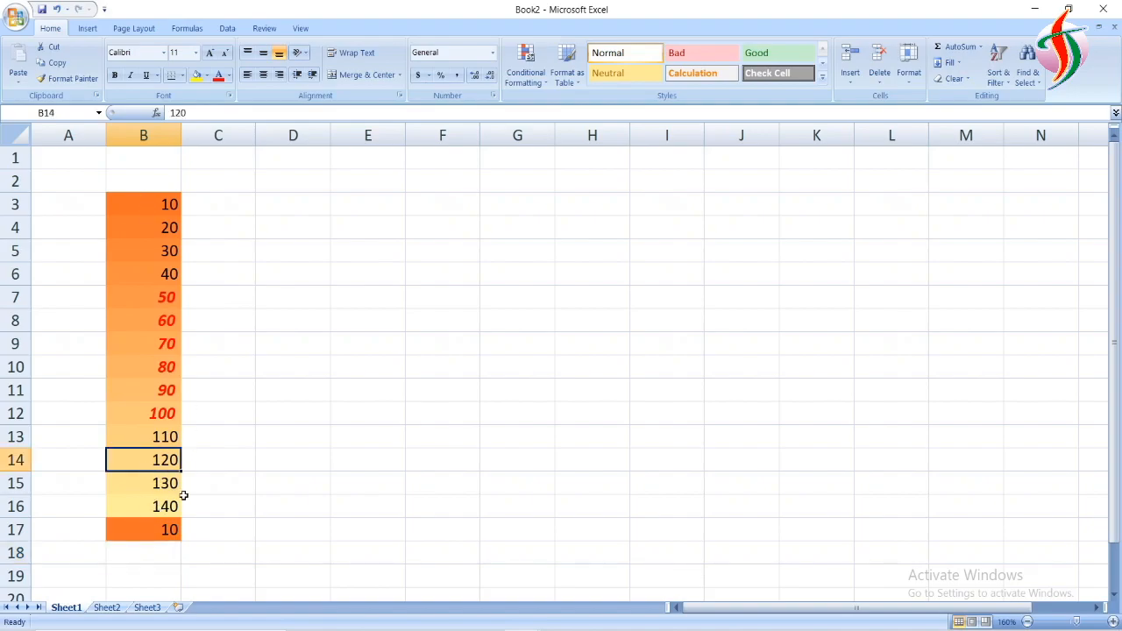
pyautogui.write('20')
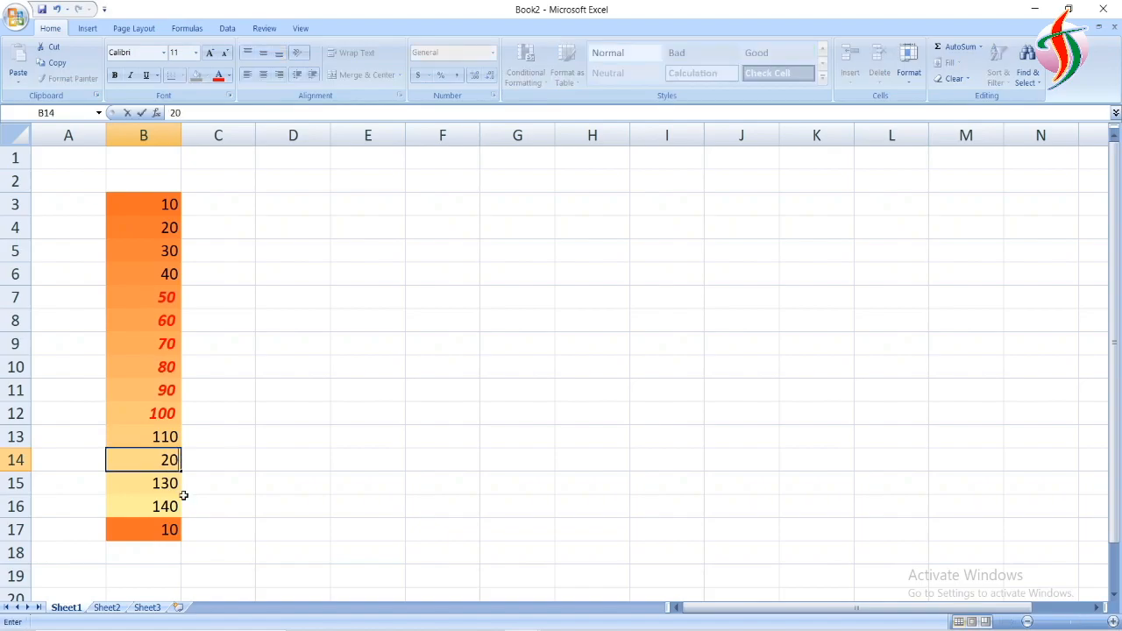
pyautogui.click(227, 497)
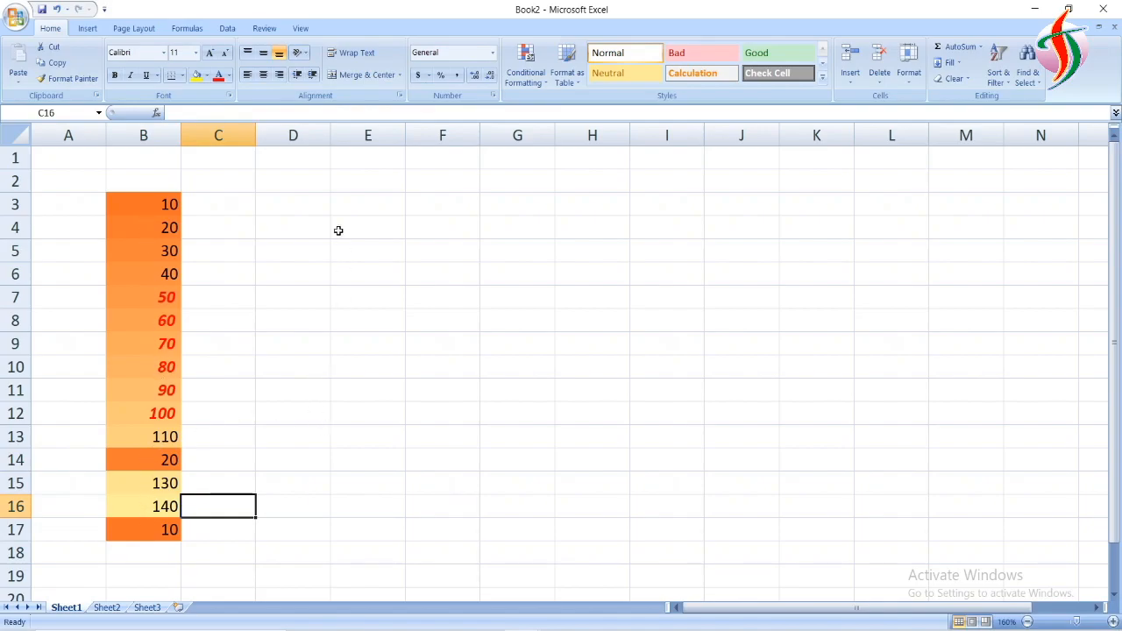
# Undo the edited values and all conditional formatting on B3:B17, and enlarge the sheet to 170%
pyautogui.click(57, 9)
pyautogui.click(58, 9)
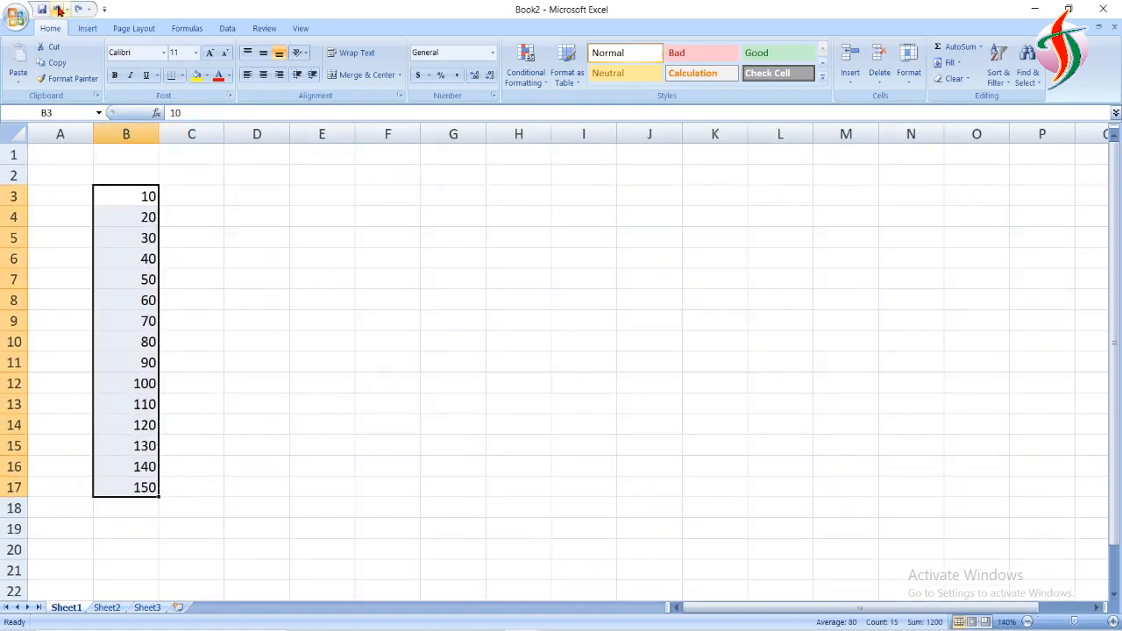
pyautogui.click(1113, 621)
pyautogui.click(1113, 621)
pyautogui.click(1113, 621)
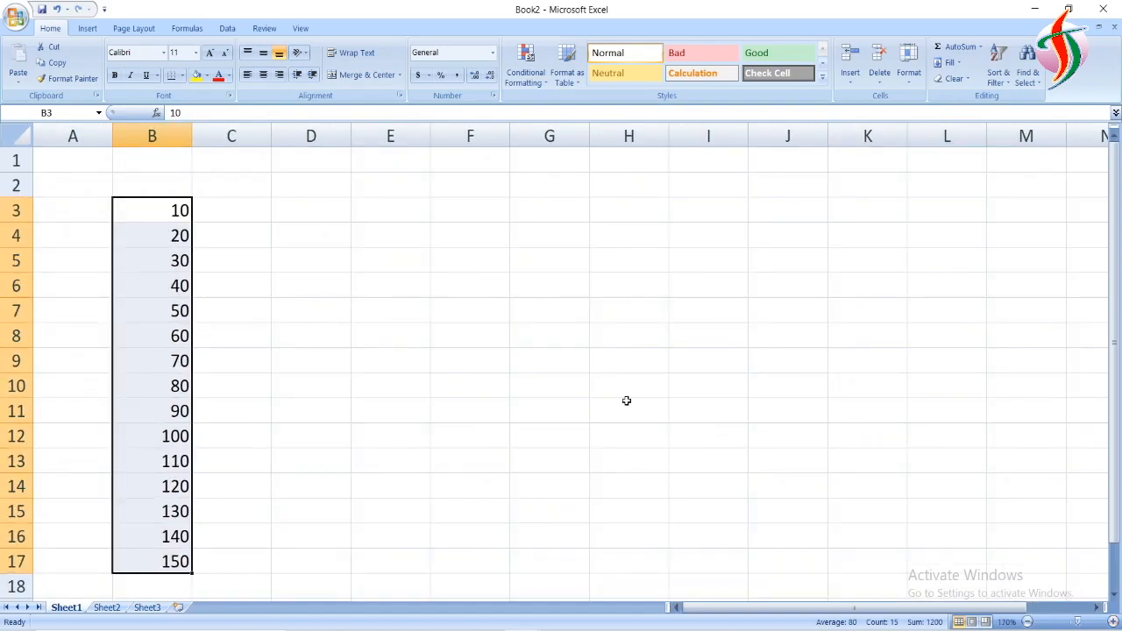
# Start a new formatting rule for B3:B17 from the Conditional Formatting Rules Manager
pyautogui.moveTo(150, 210); pyautogui.dragTo(118, 556)
pyautogui.click(524, 71)
pyautogui.moveTo(561, 236)
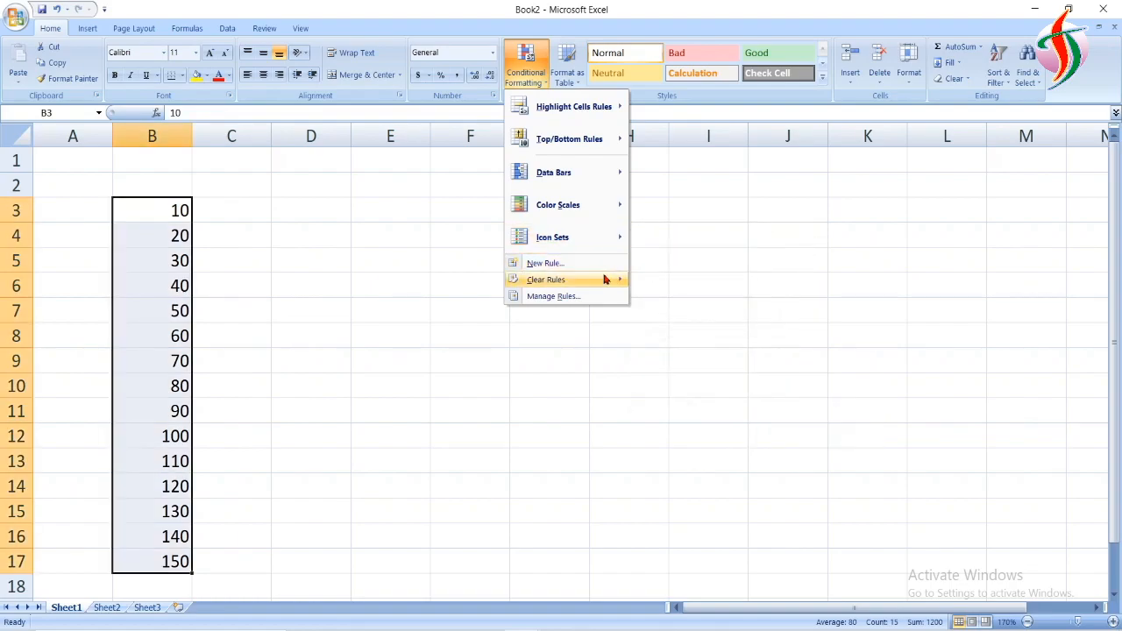
pyautogui.moveTo(604, 281)
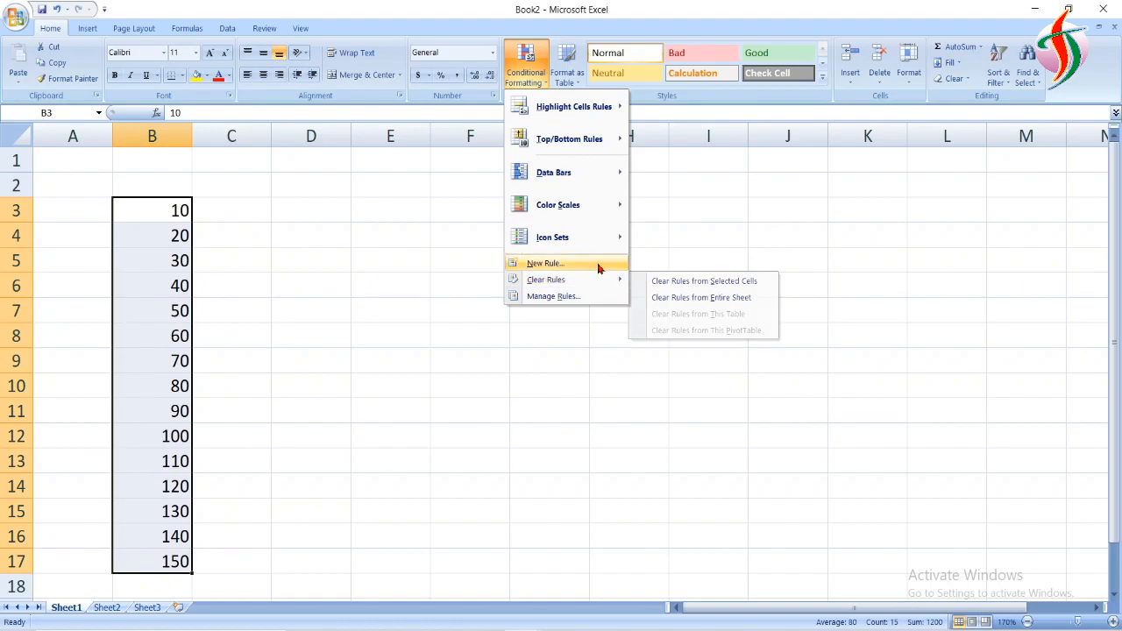
pyautogui.click(552, 296)
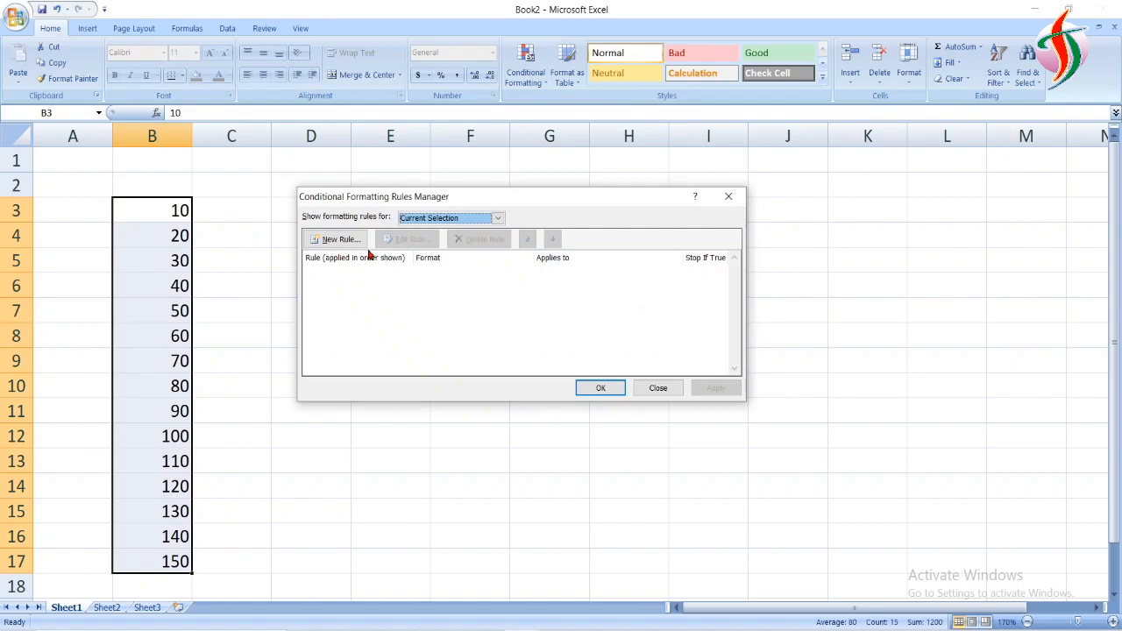
pyautogui.click(340, 240)
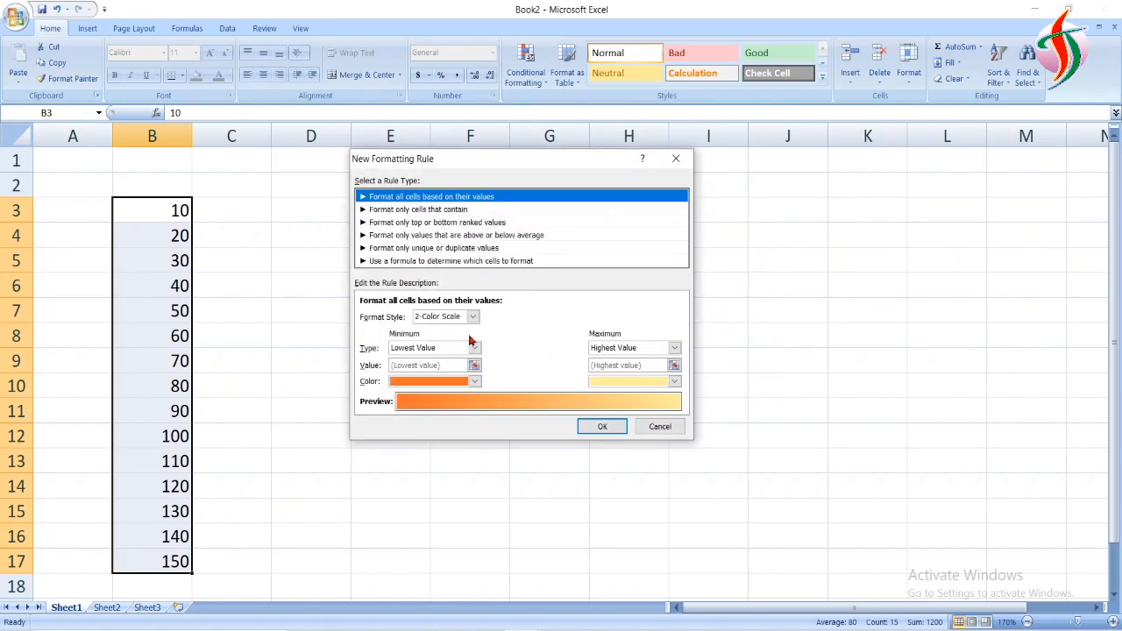
# Try black as the minimum color and dark orange as the maximum color of the 2-Color Scale
pyautogui.click(474, 382)
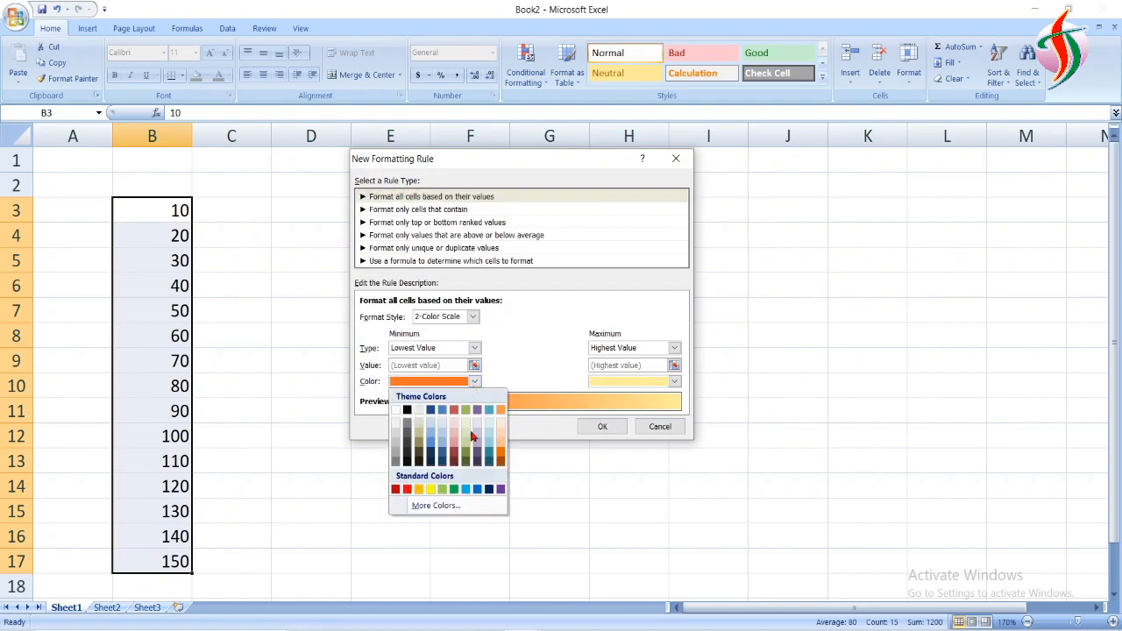
pyautogui.click(408, 410)
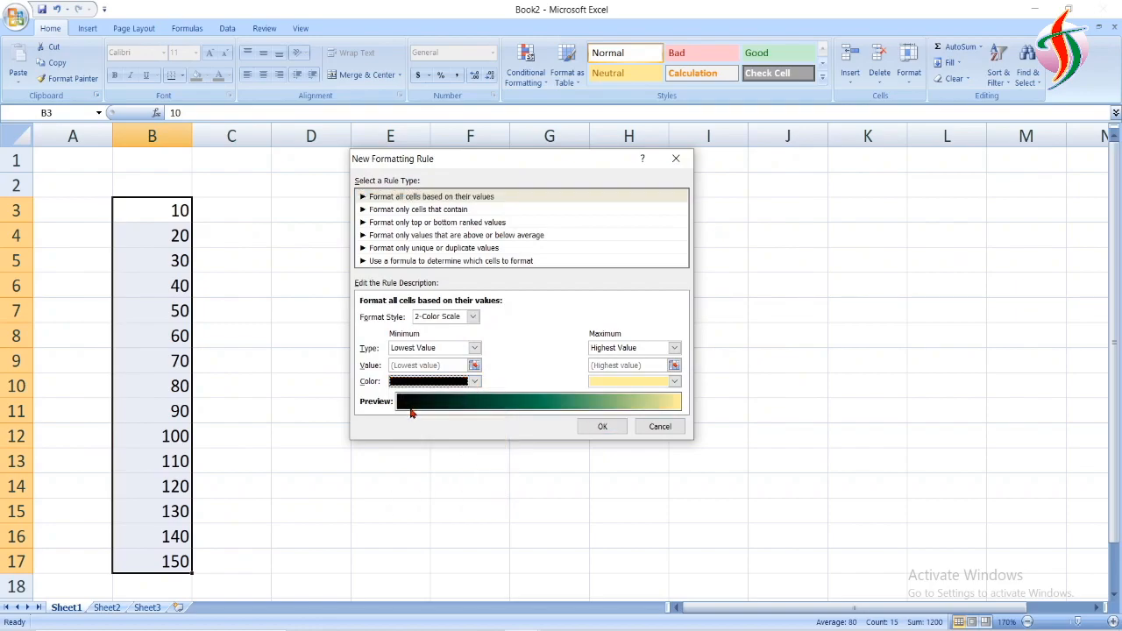
pyautogui.click(674, 382)
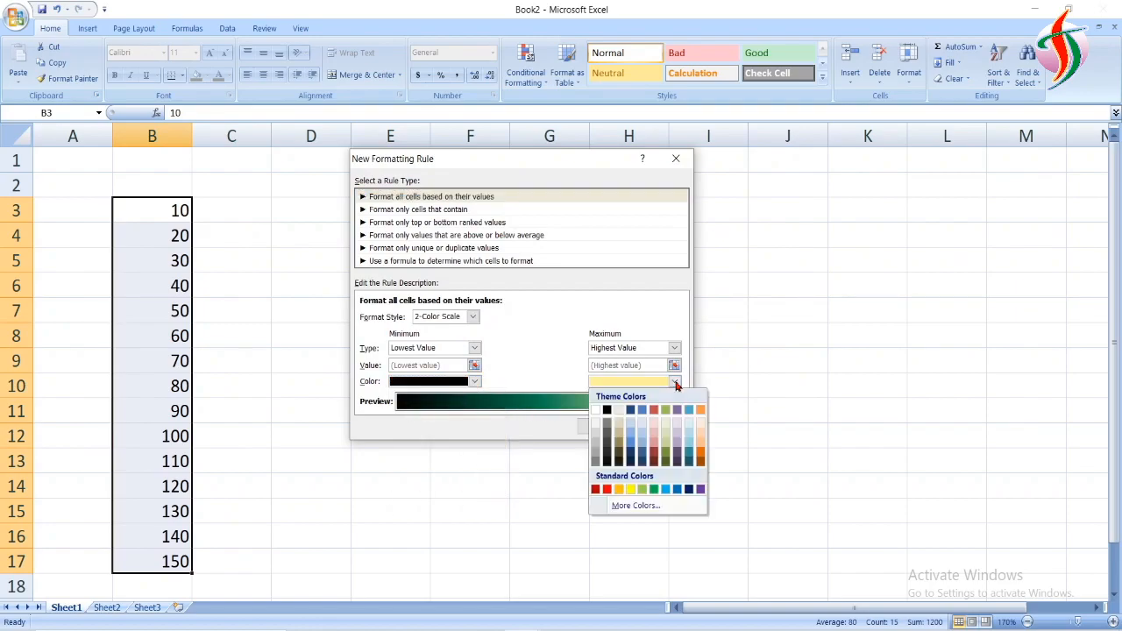
pyautogui.click(702, 454)
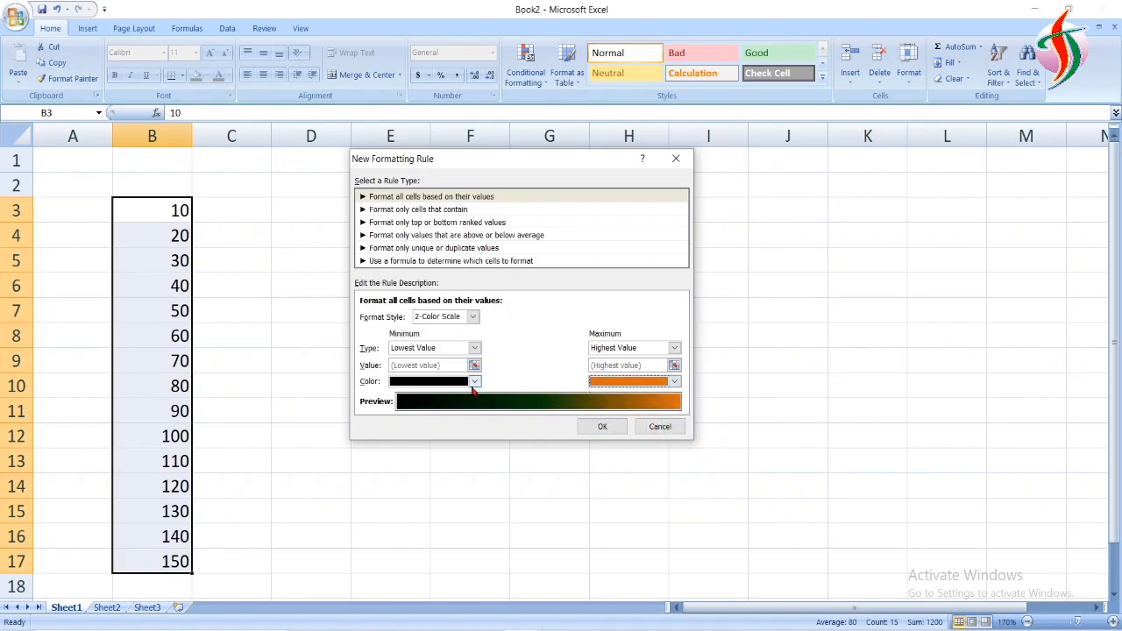
# Set the 2-Color Scale's minimum color to green and its maximum color to red, and accept the new rule
pyautogui.click(474, 382)
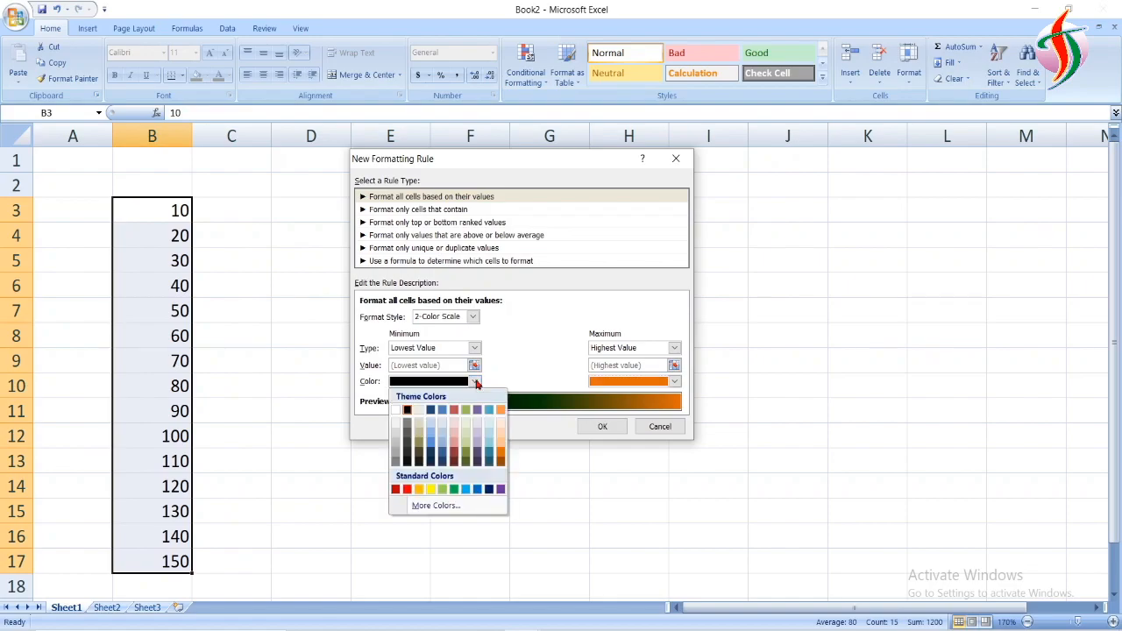
pyautogui.click(453, 492)
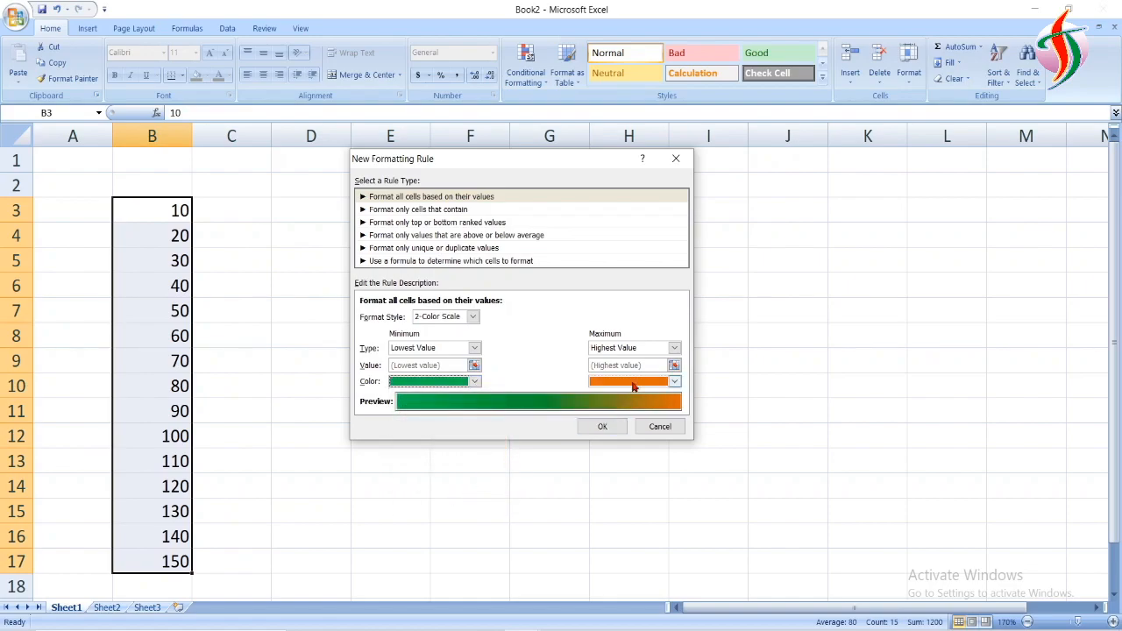
pyautogui.click(674, 382)
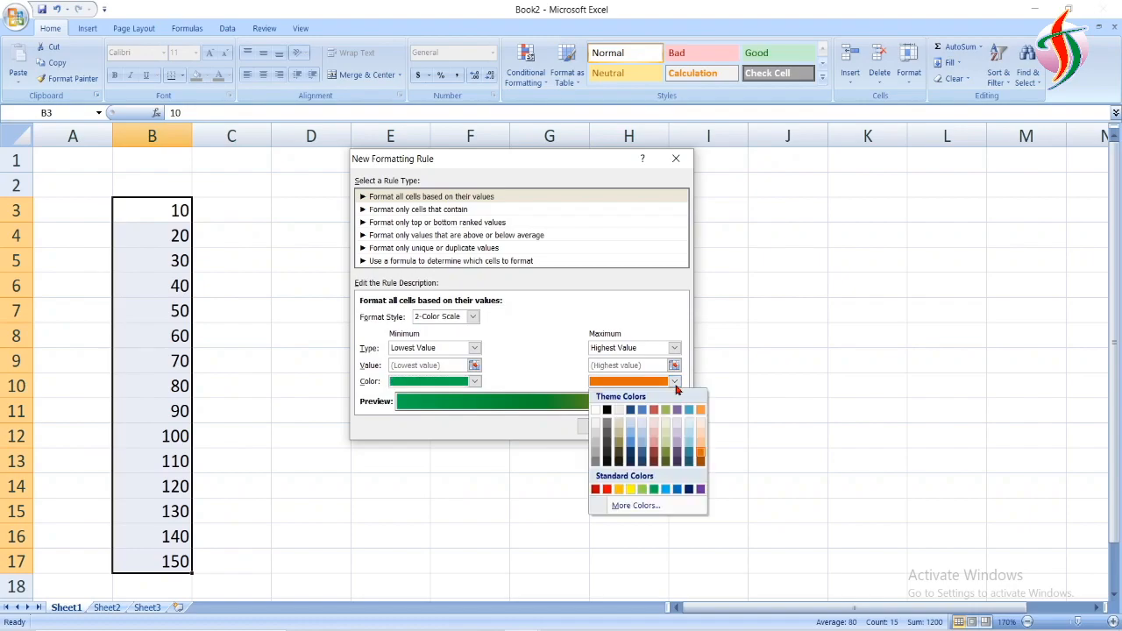
pyautogui.click(607, 490)
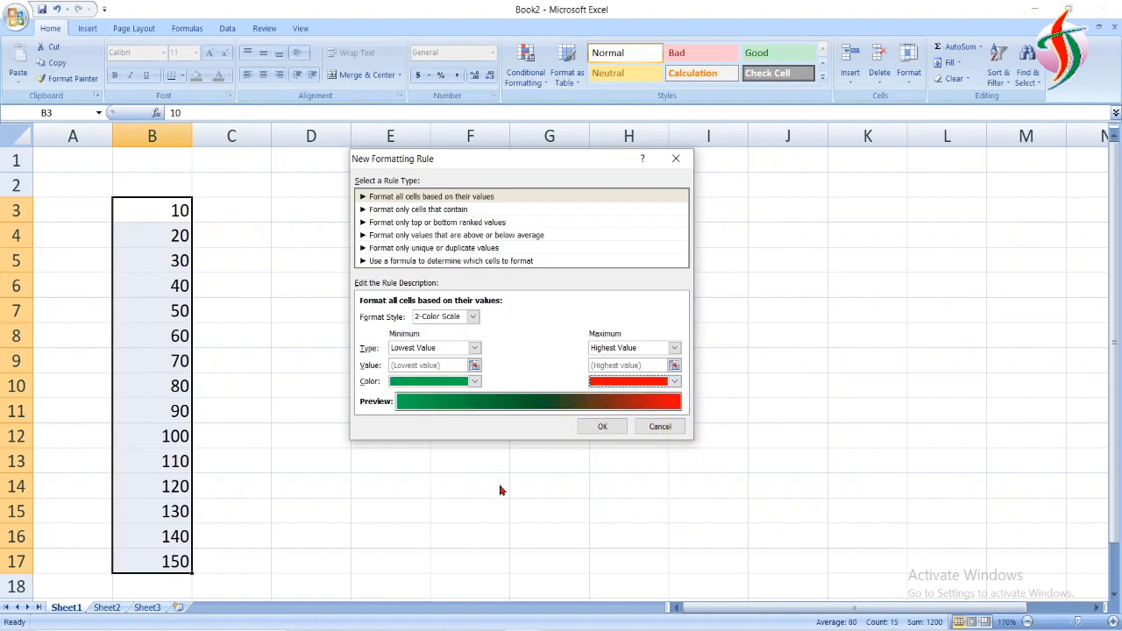
pyautogui.click(605, 427)
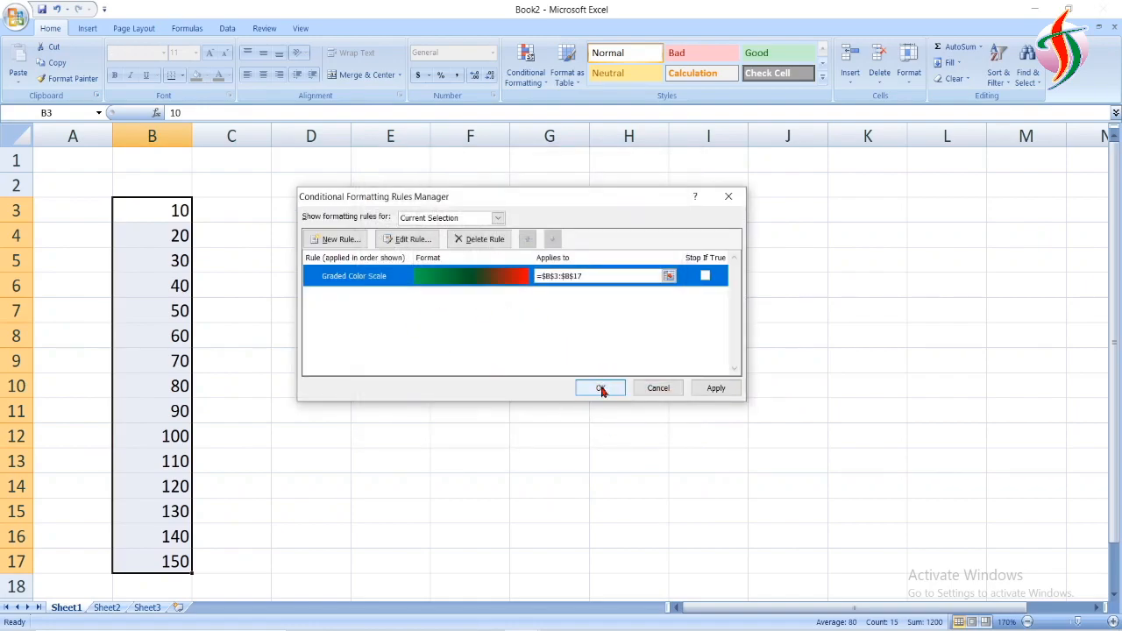
# Apply the green-to-red color scale rule to =$B$3:$B$17 and close the rules manager
pyautogui.click(587, 279)
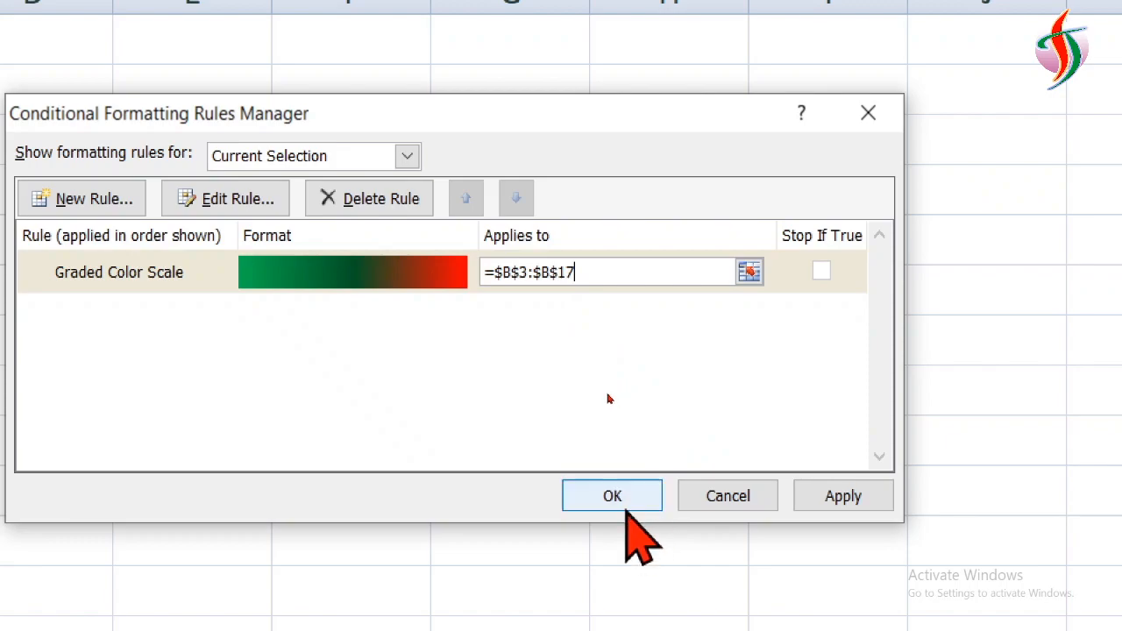
pyautogui.click(841, 504)
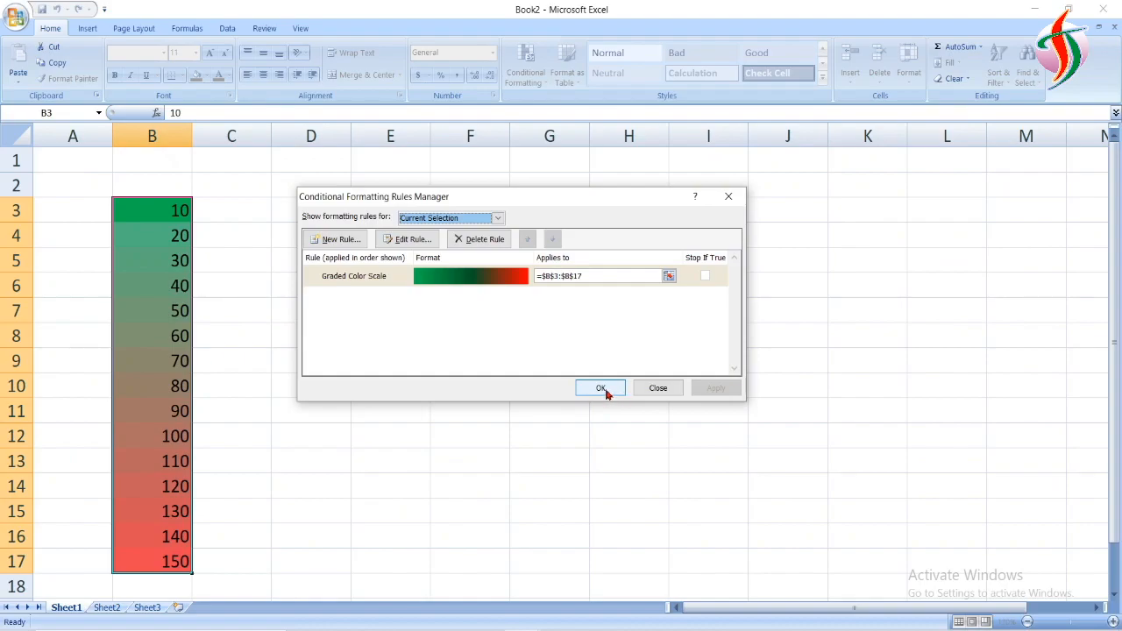
pyautogui.click(603, 391)
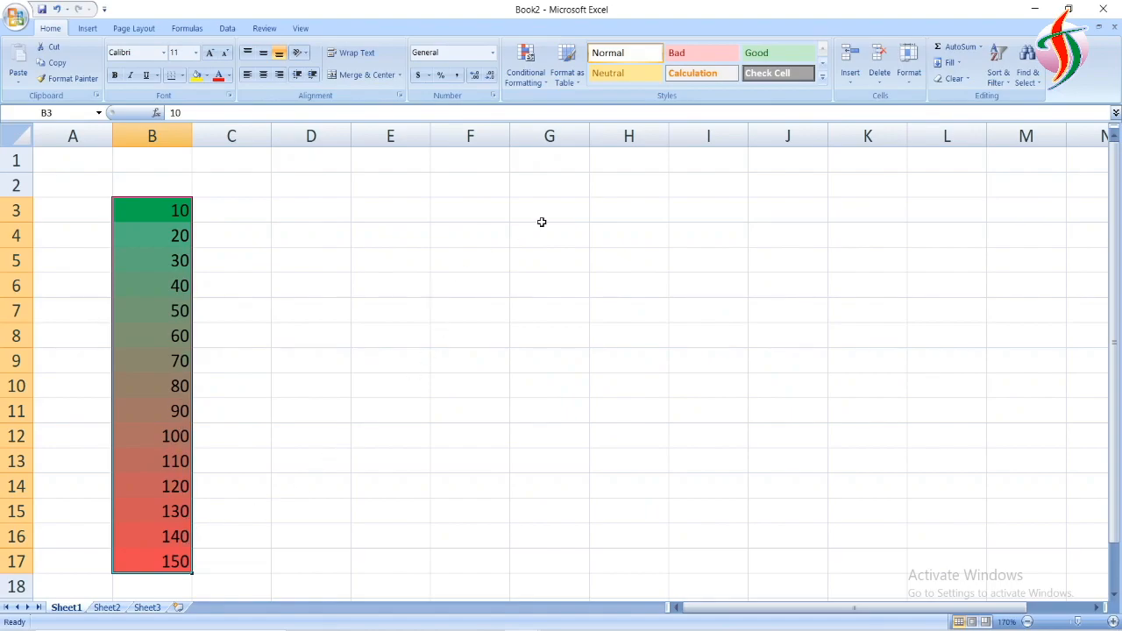
pyautogui.click(574, 84)
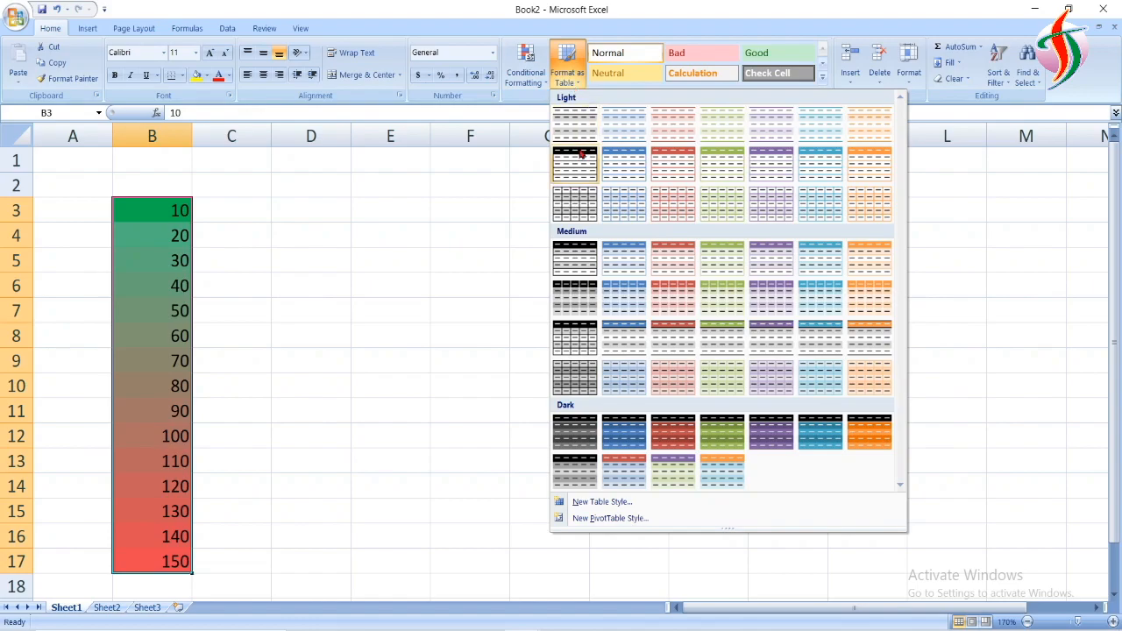
pyautogui.click(415, 243)
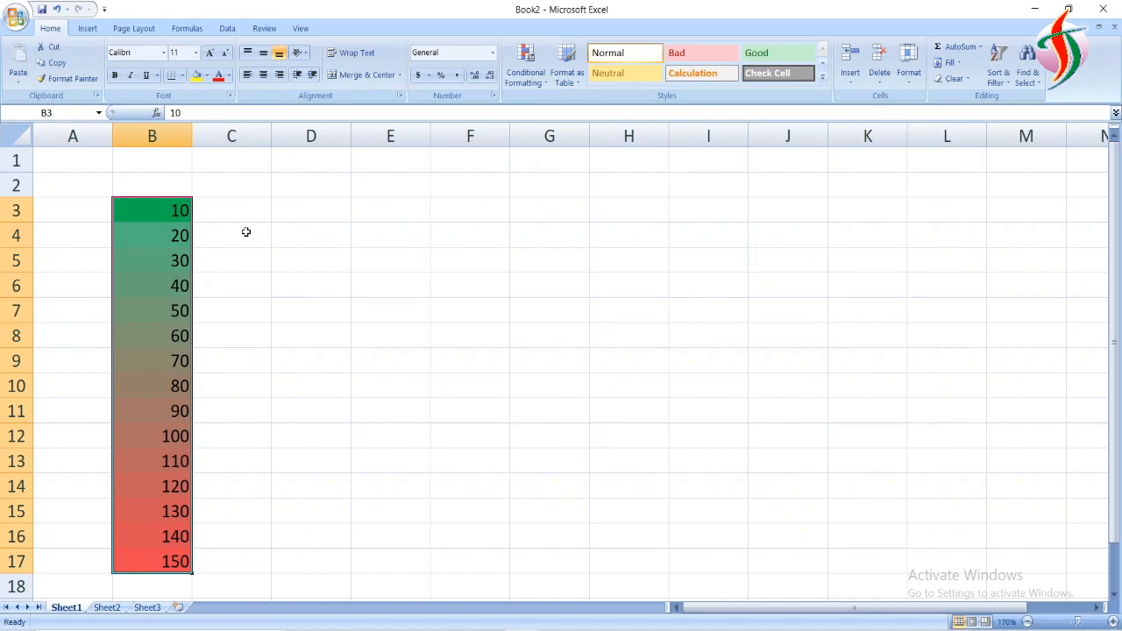
# Enter the column headers Number, item2 and item3 in cells B2, C2 and D2
pyautogui.click(179, 184)
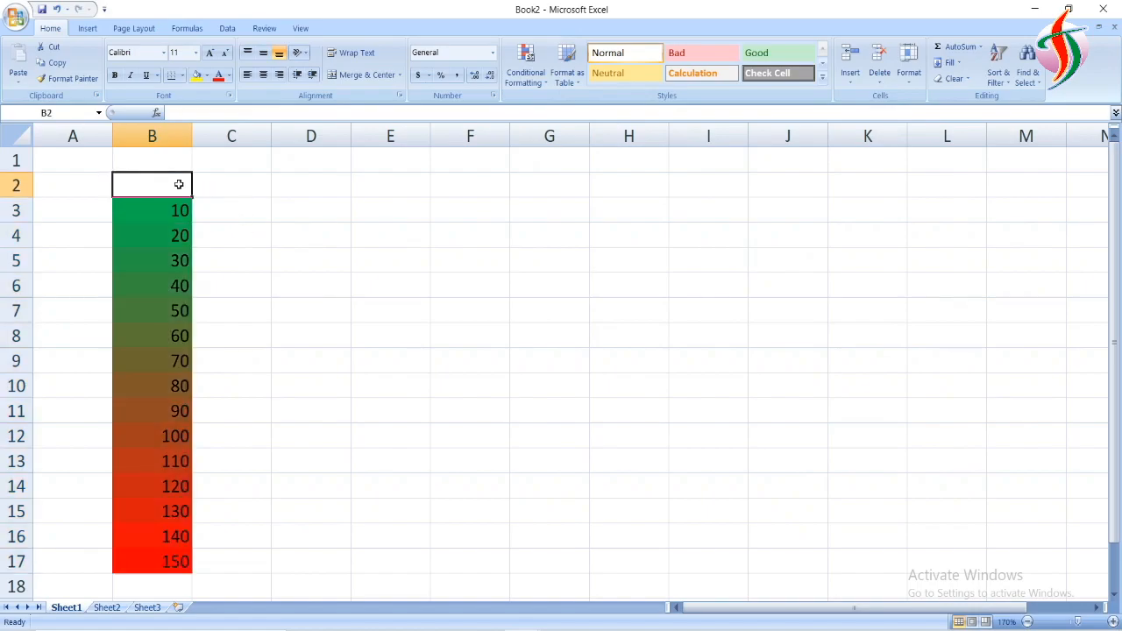
pyautogui.write('N')
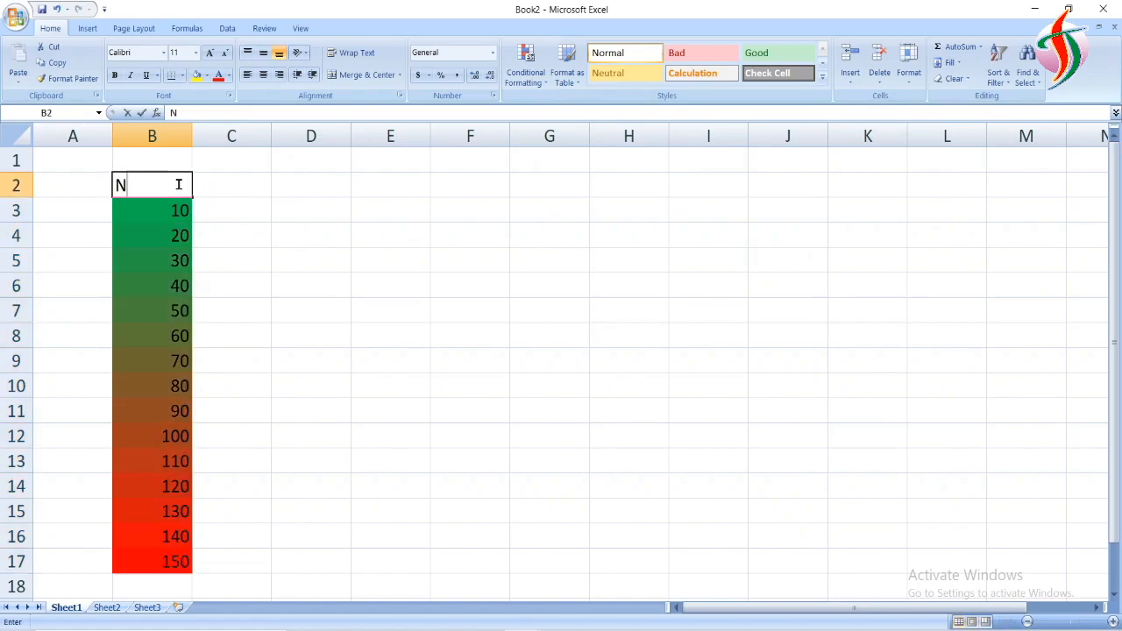
pyautogui.write('um')
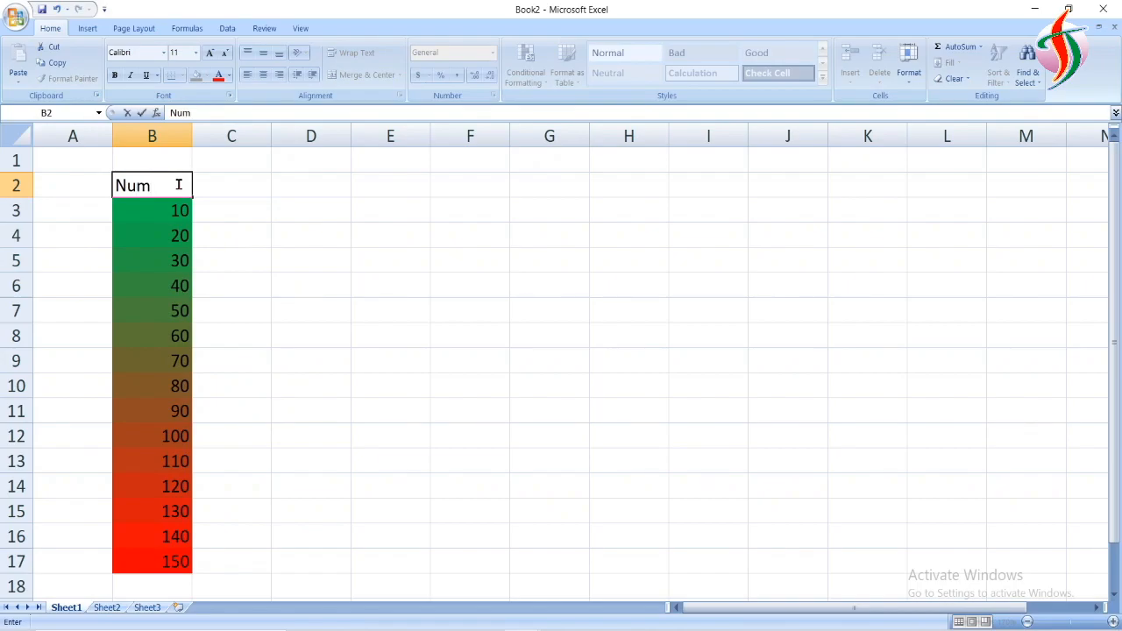
pyautogui.write('ber')
pyautogui.click(250, 196)
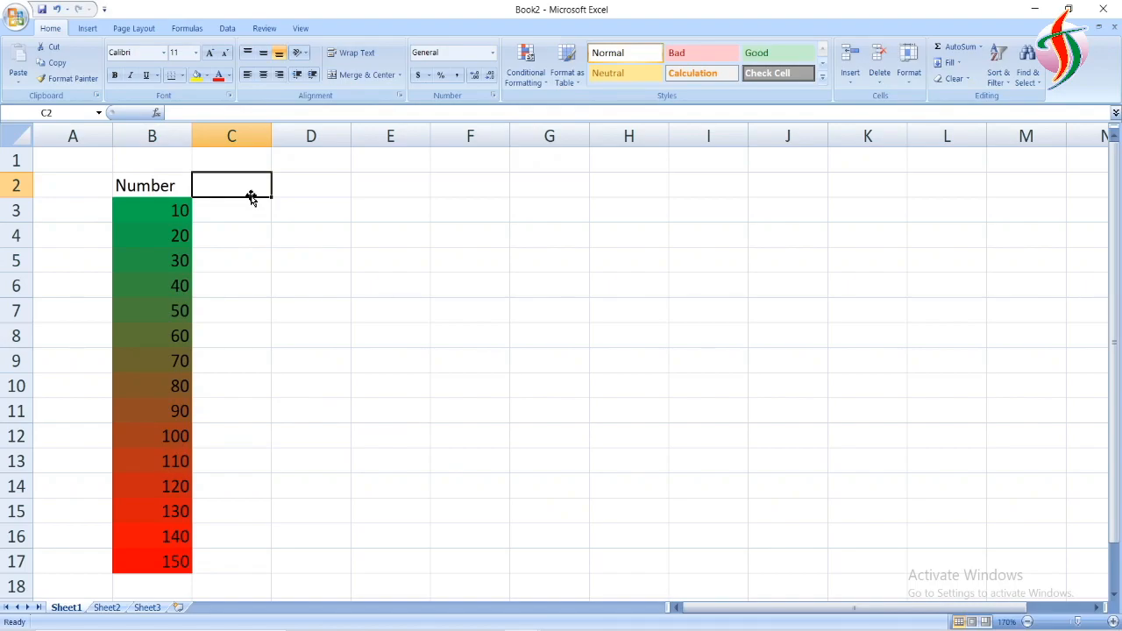
pyautogui.write('item')
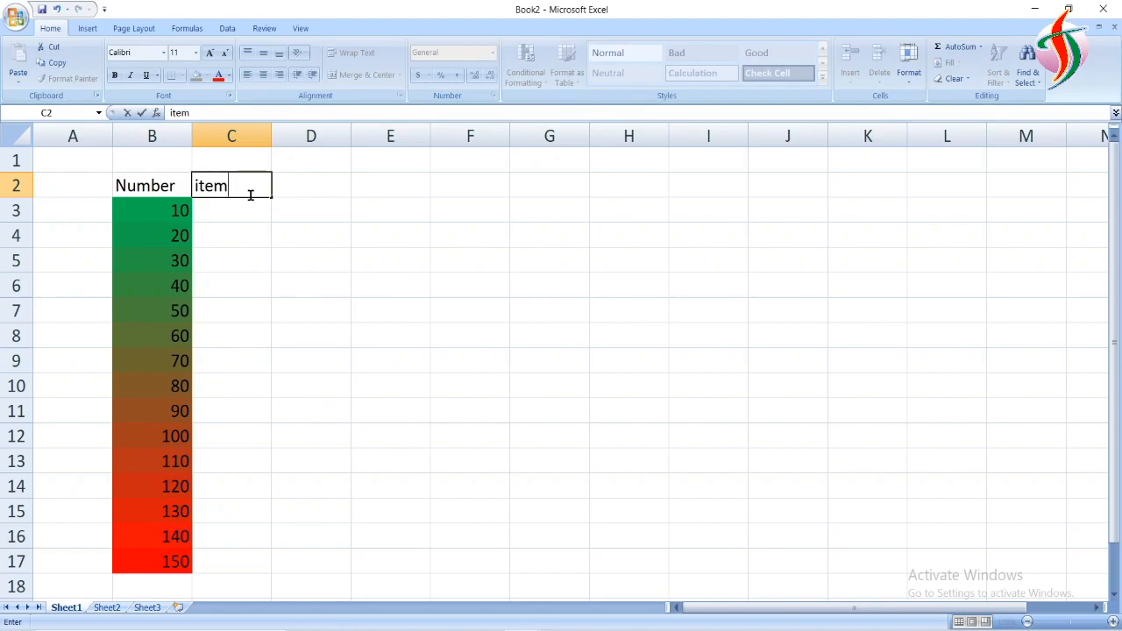
pyautogui.write('2')
pyautogui.click(317, 201)
pyautogui.click(315, 184)
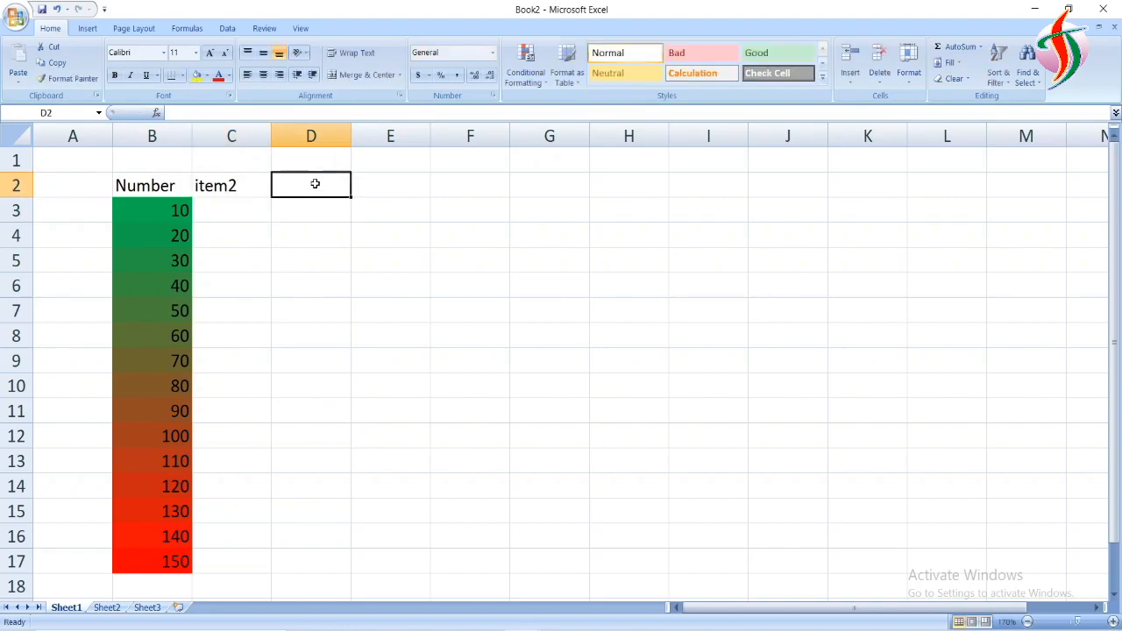
pyautogui.write('ite')
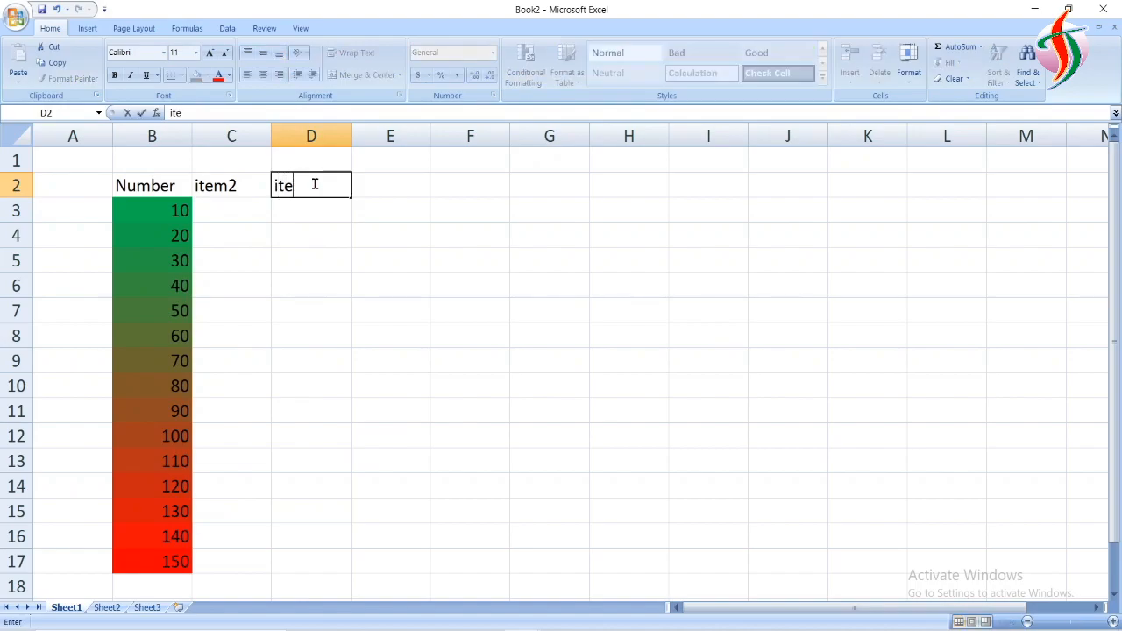
pyautogui.write('m3')
# Enter 20 and 40 in C3 and C4, and extend the series down the item2 column to C17
pyautogui.click(261, 213)
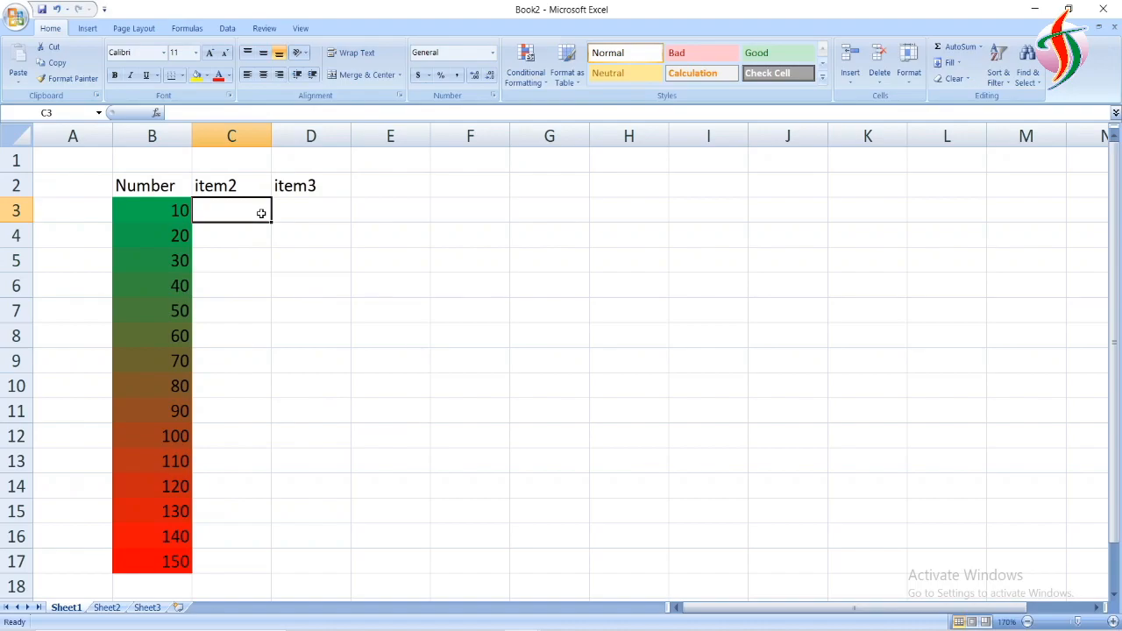
pyautogui.write('20')
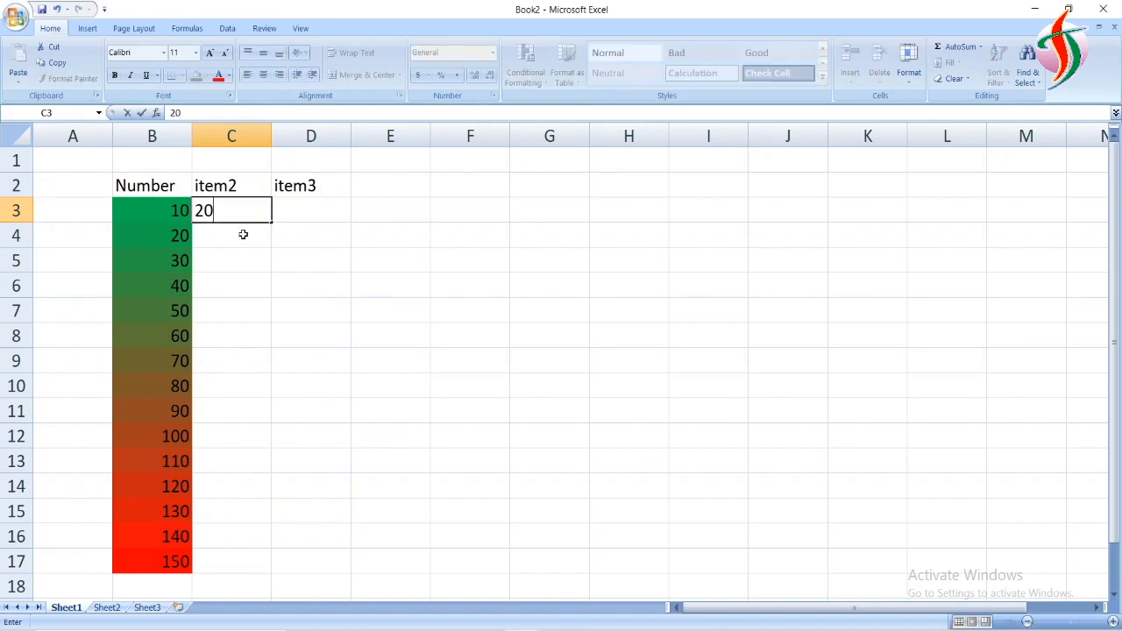
pyautogui.click(243, 234)
pyautogui.write('40')
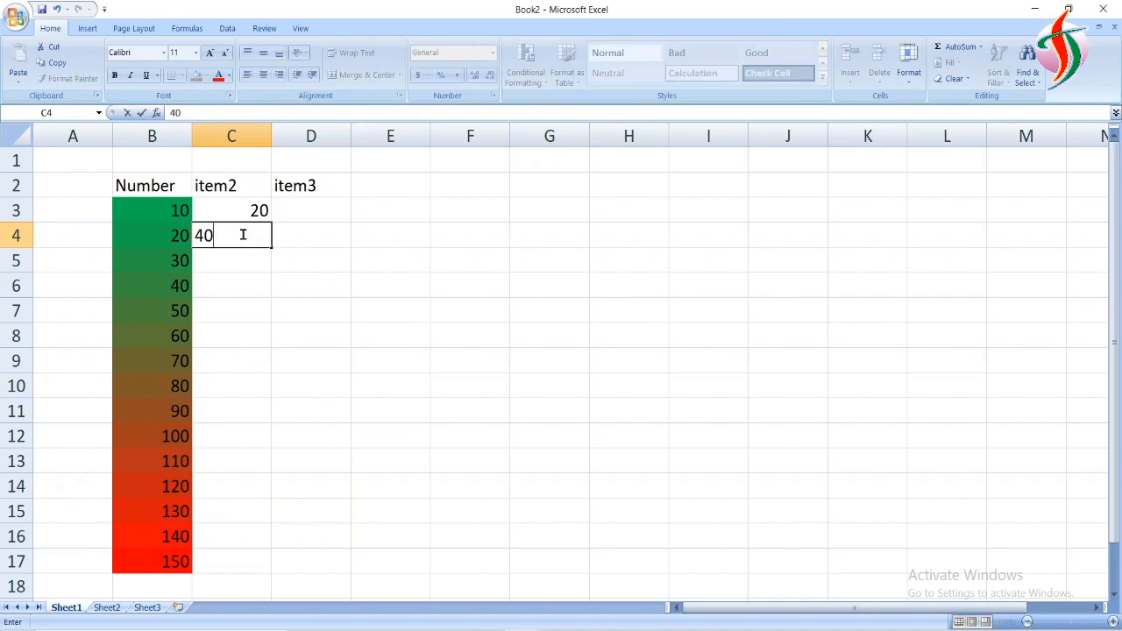
pyautogui.click(253, 254)
pyautogui.moveTo(259, 211); pyautogui.dragTo(267, 568)
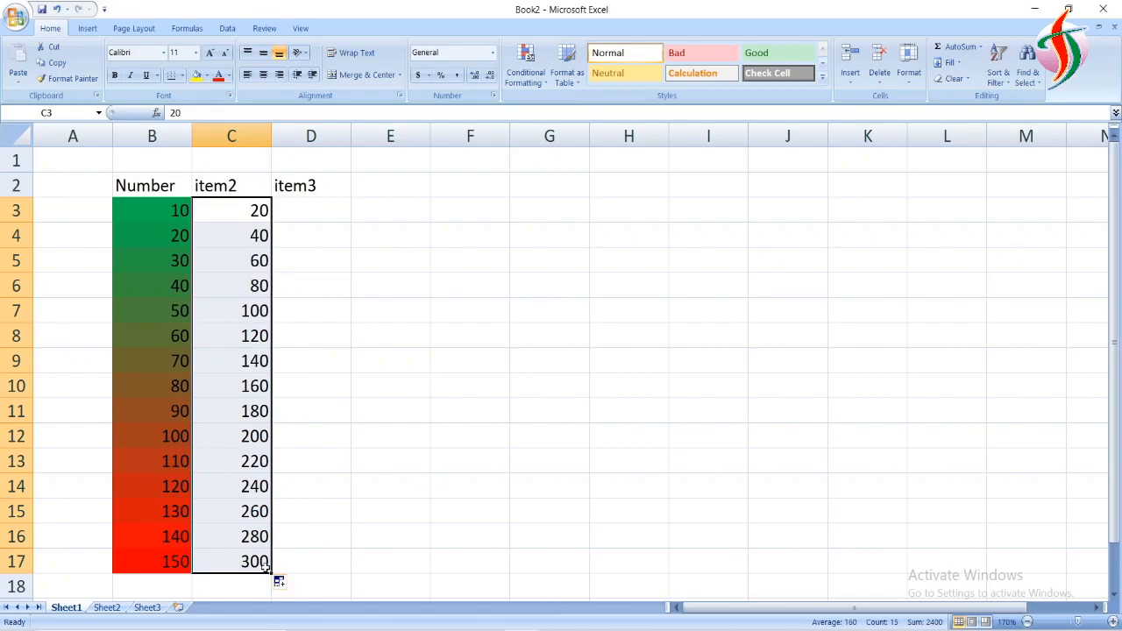
# Enter 30 and 60 in D3 and D4, and extend the series down the item3 column to D17
pyautogui.click(312, 214)
pyautogui.write('30')
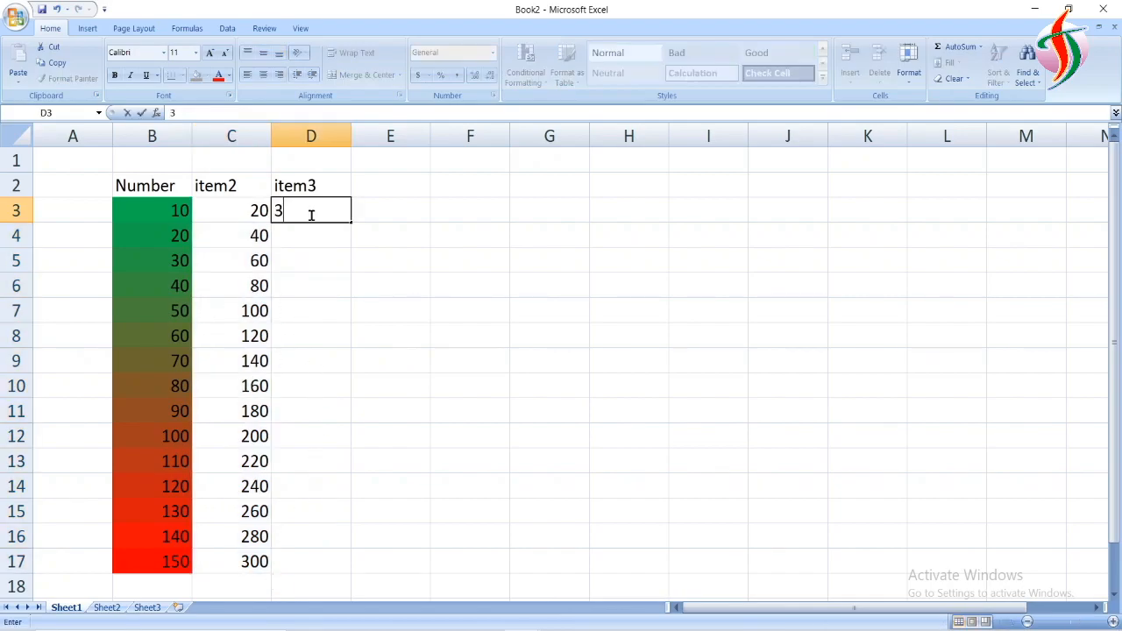
pyautogui.click(305, 237)
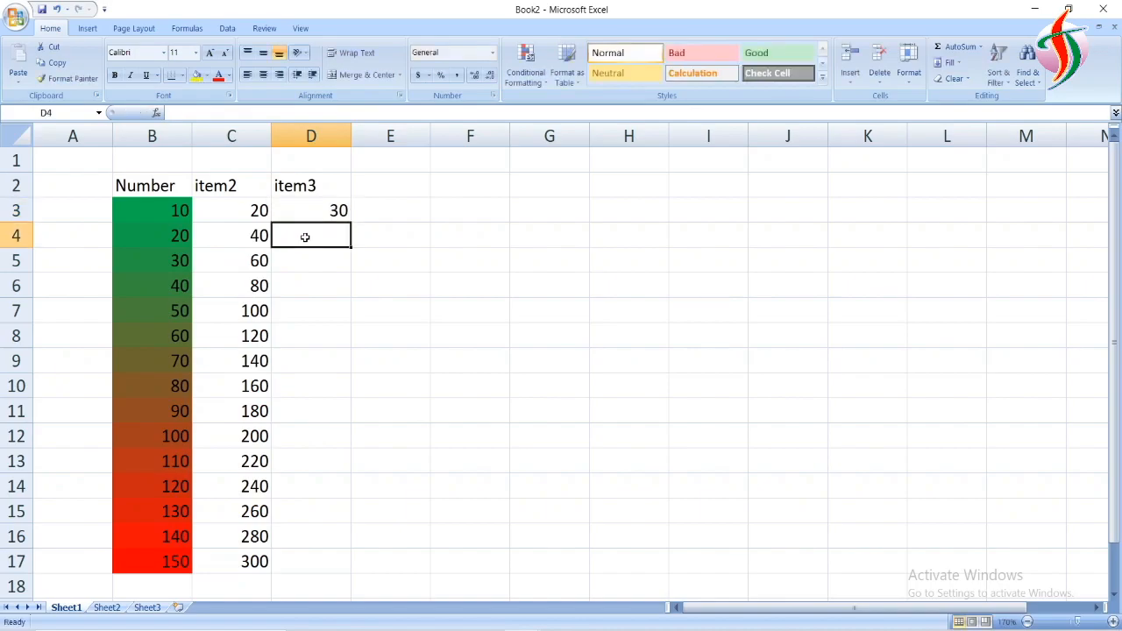
pyautogui.write('60')
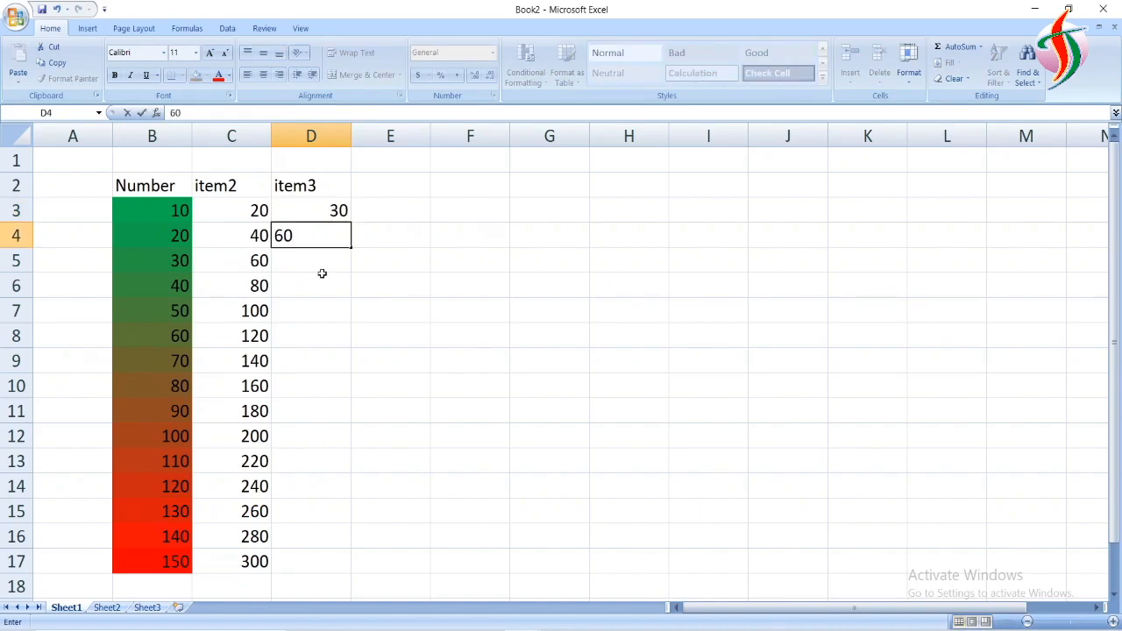
pyautogui.click(321, 275)
pyautogui.moveTo(338, 210); pyautogui.dragTo(342, 567)
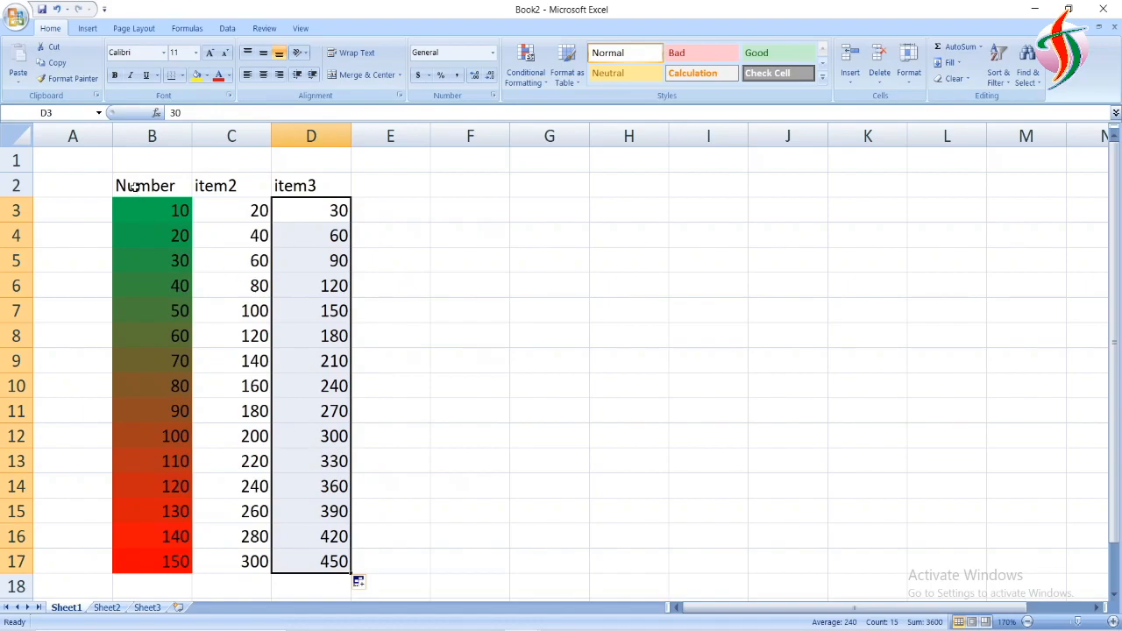
# Clear the conditional formatting rules from the Number values in B3:B17
pyautogui.moveTo(135, 211); pyautogui.dragTo(119, 566)
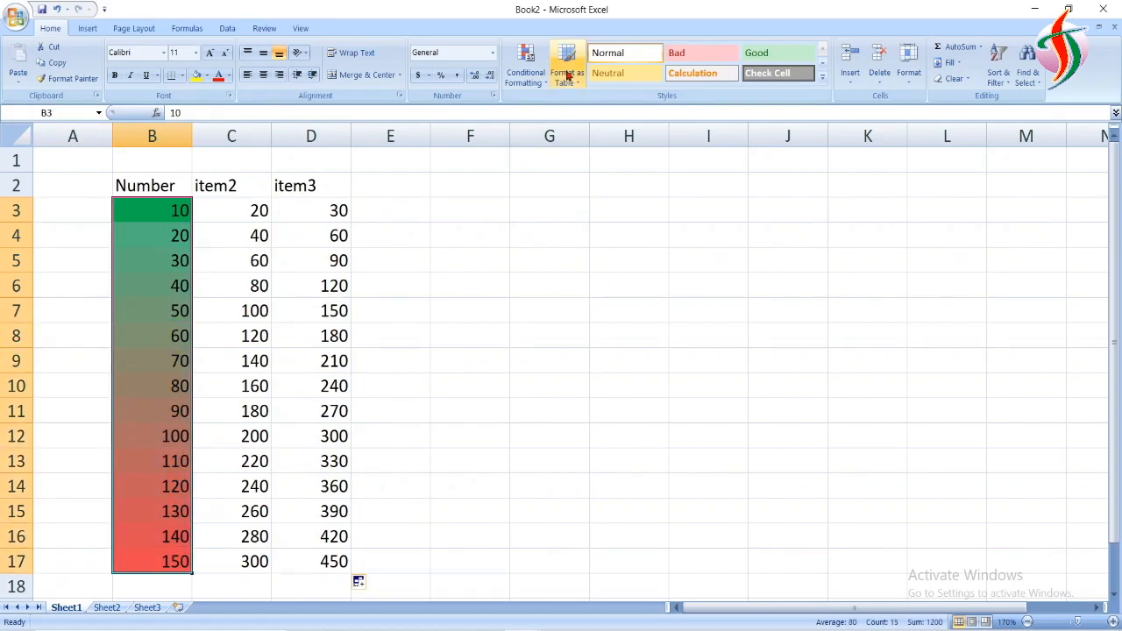
pyautogui.click(527, 75)
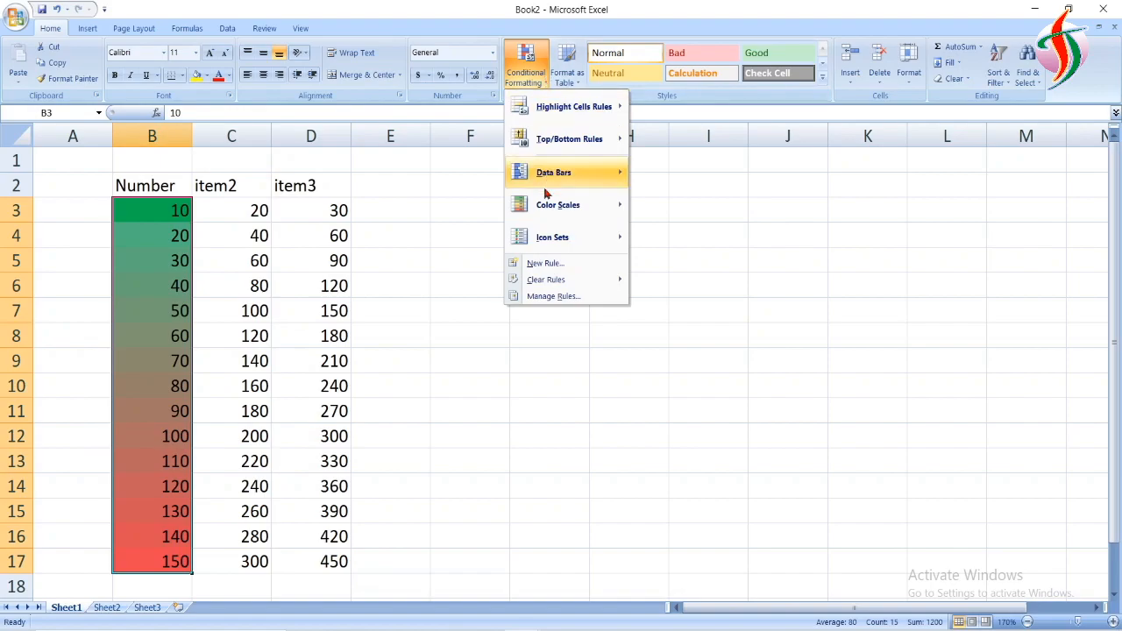
pyautogui.moveTo(583, 280)
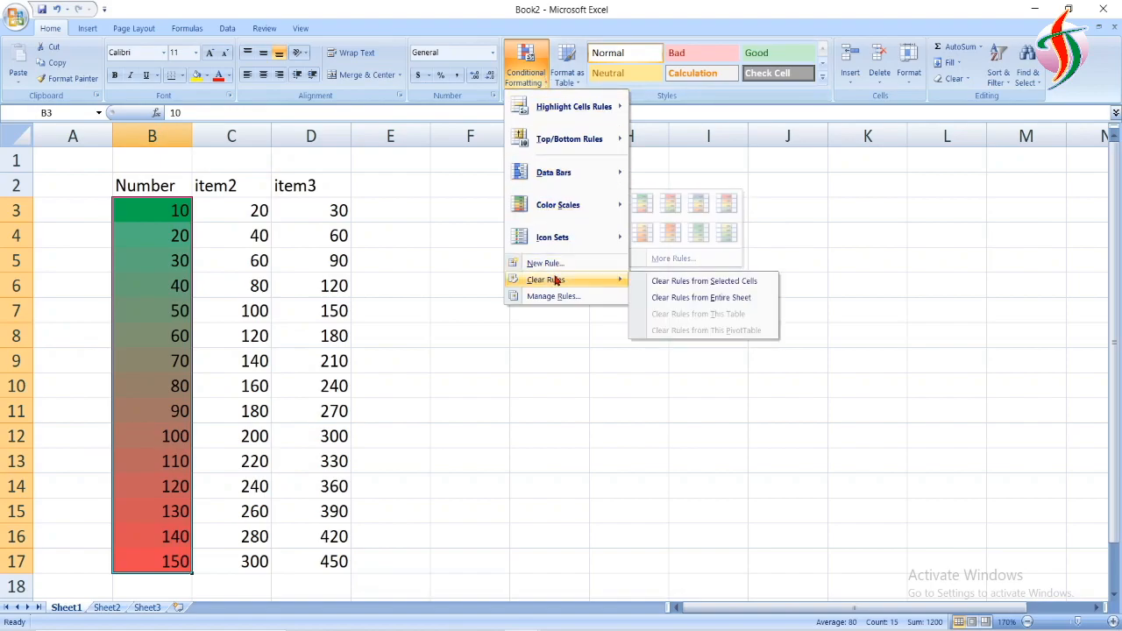
pyautogui.click(672, 285)
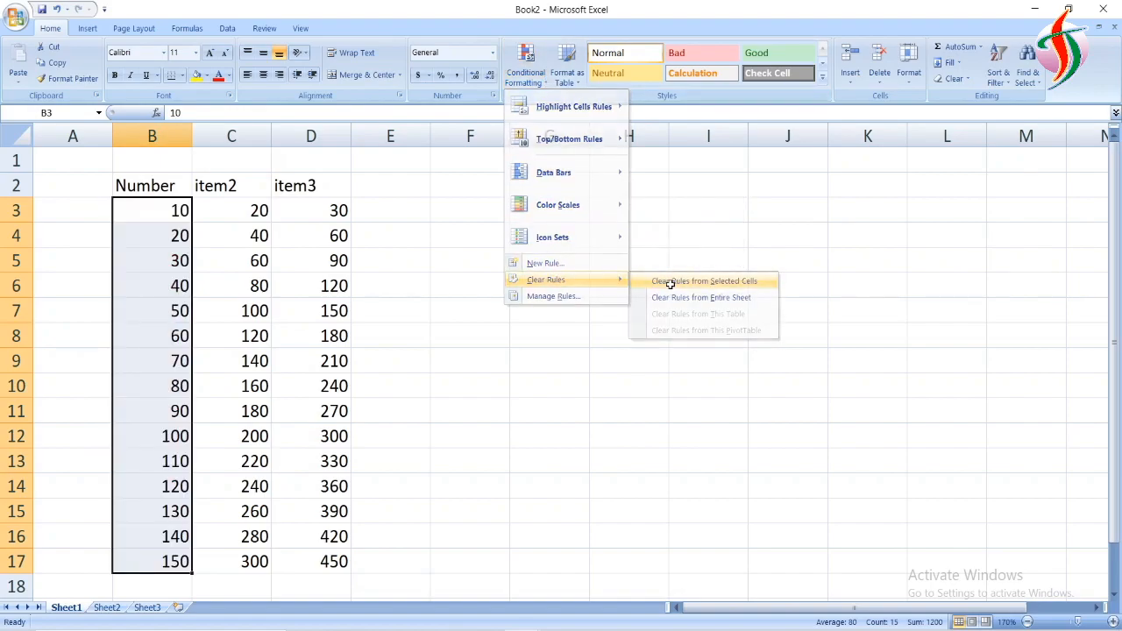
pyautogui.click(467, 367)
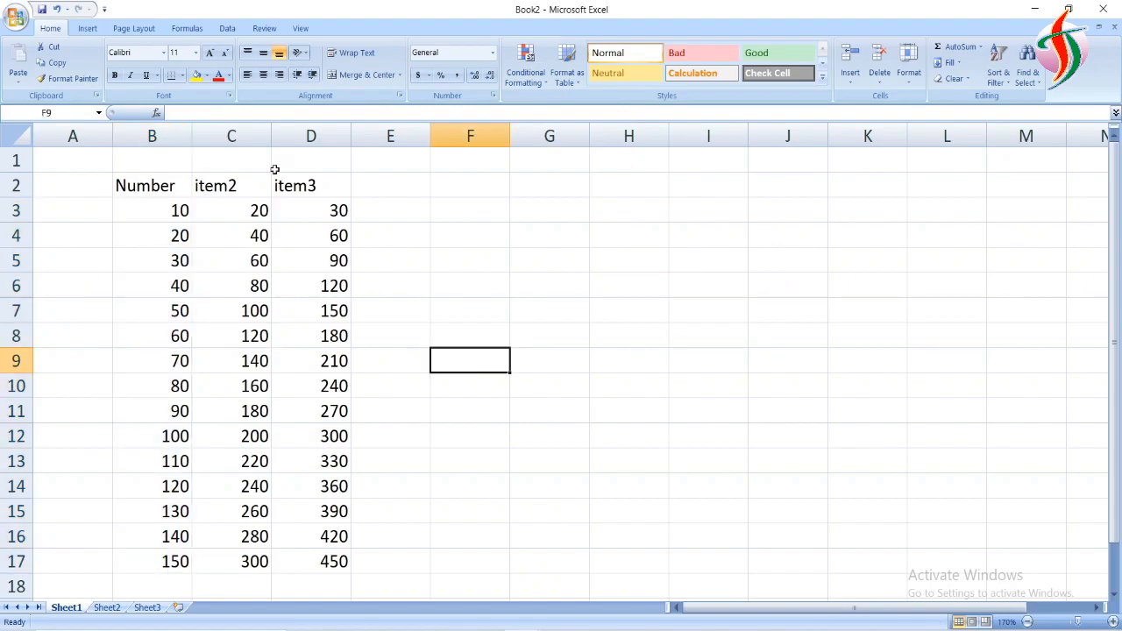
# Center the contents of B2:D17 horizontally and vertically in their cells
pyautogui.moveTo(130, 186); pyautogui.dragTo(311, 559)
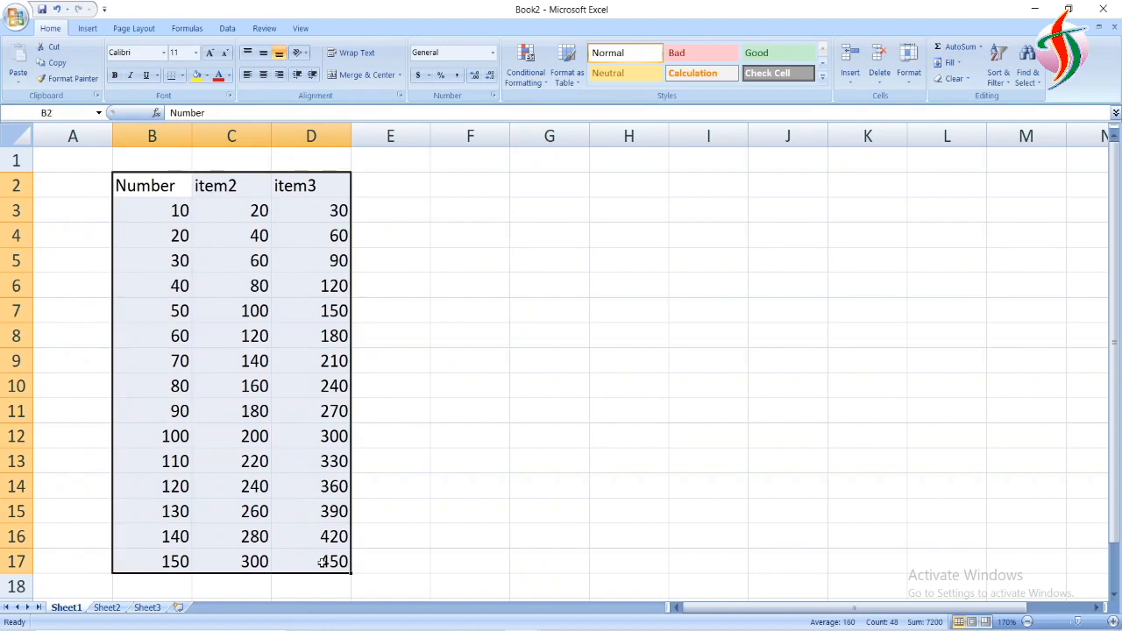
pyautogui.click(264, 75)
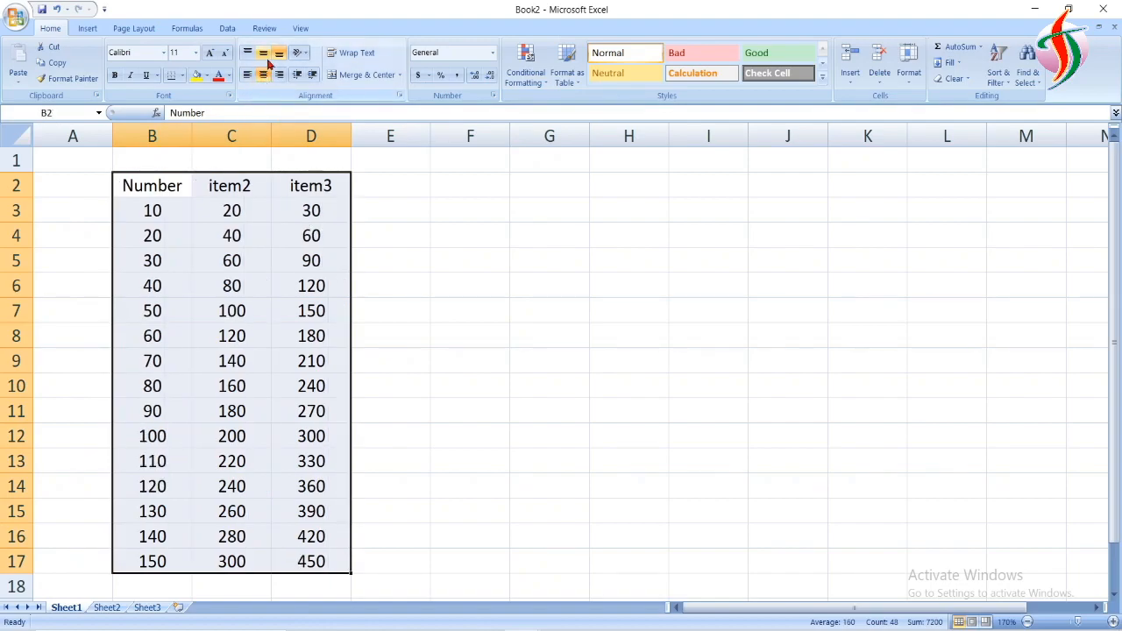
pyautogui.click(266, 54)
# Format B2:D17 as a table with headers, using the first black style in the Light group
pyautogui.click(578, 83)
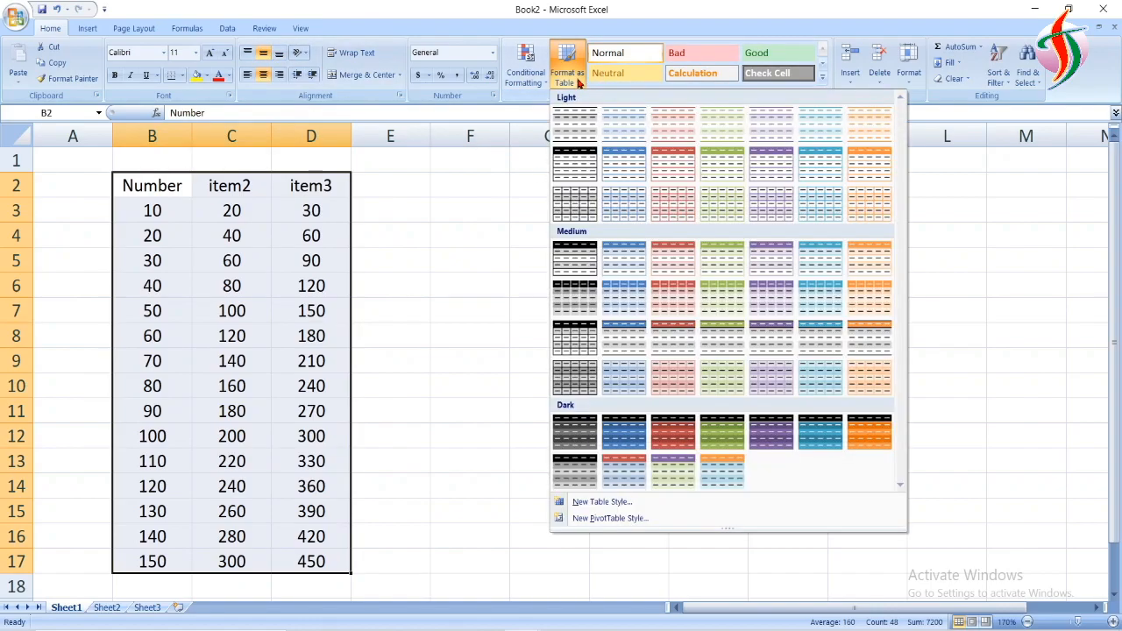
pyautogui.click(577, 124)
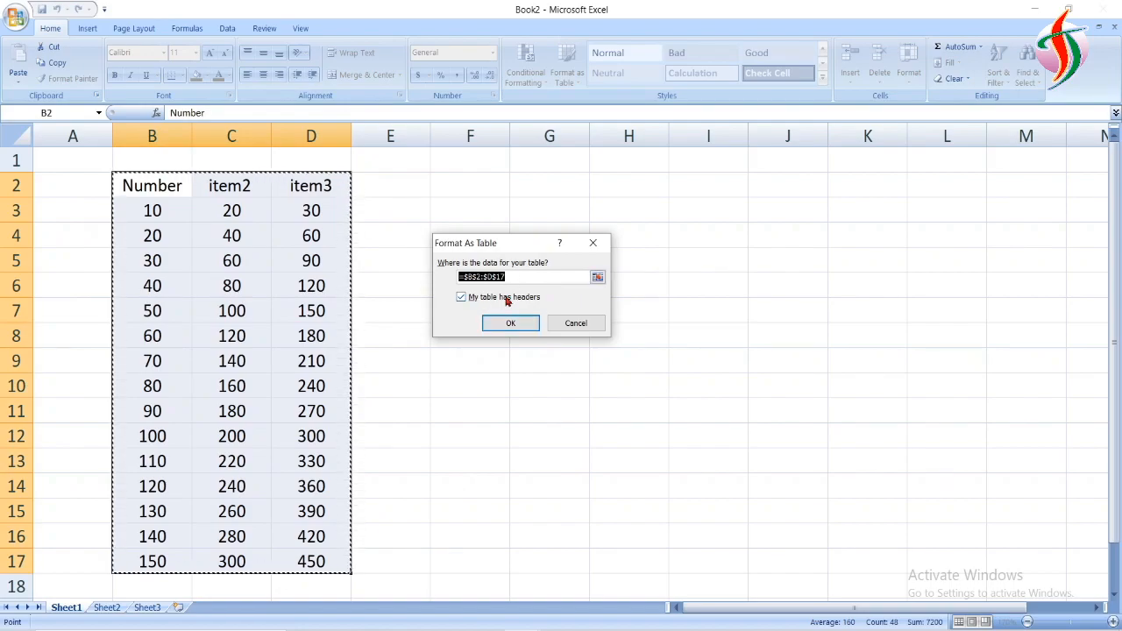
pyautogui.click(512, 325)
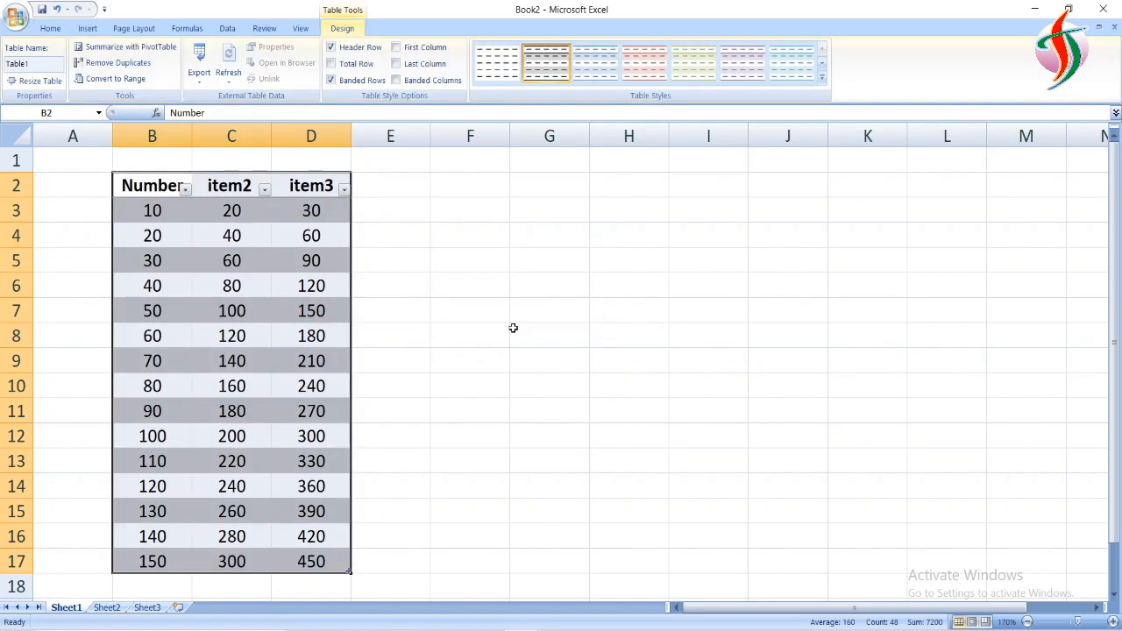
pyautogui.click(513, 327)
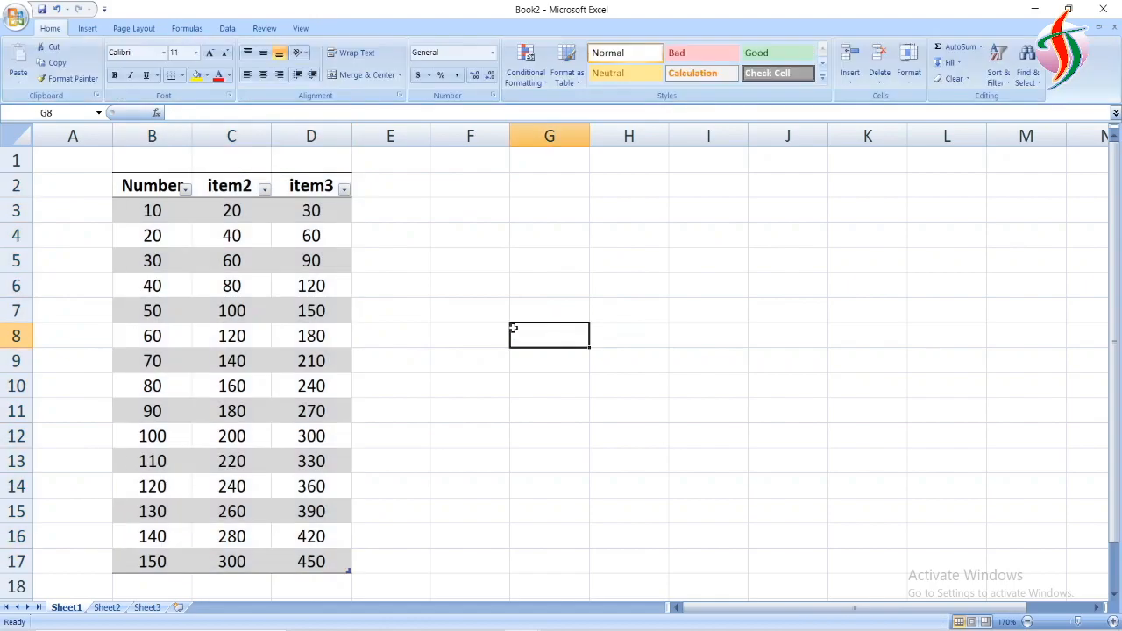
pyautogui.click(186, 189)
pyautogui.click(186, 189)
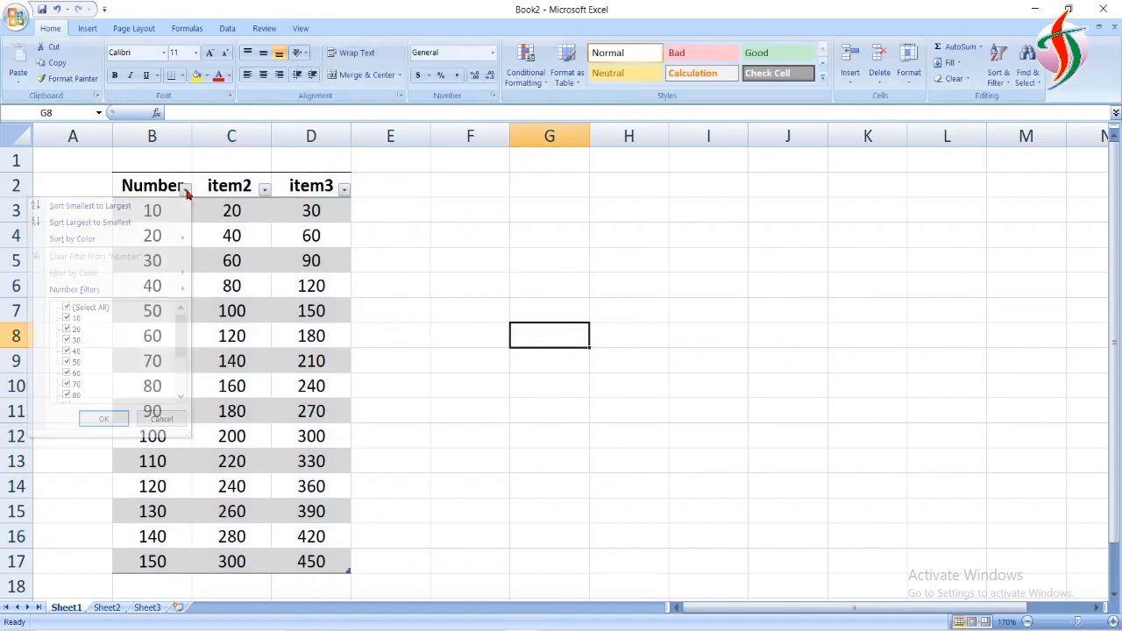
pyautogui.click(395, 236)
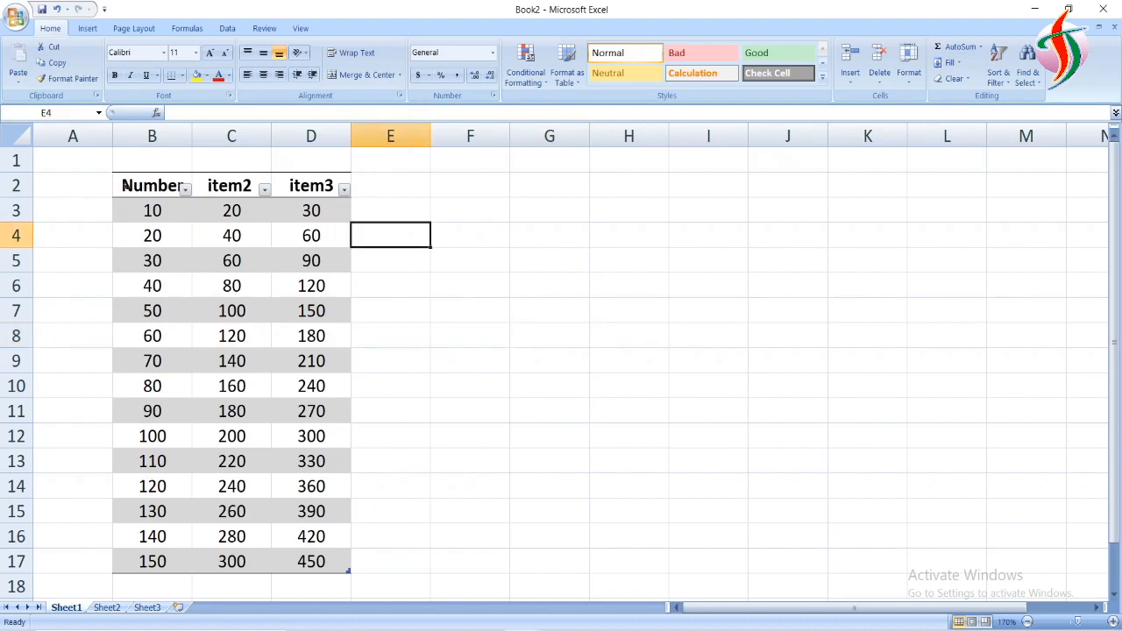
# Create a new table style for the B2:D17 table under the default name, with First Column Stripe selected as the table element
pyautogui.moveTo(133, 186); pyautogui.dragTo(321, 561)
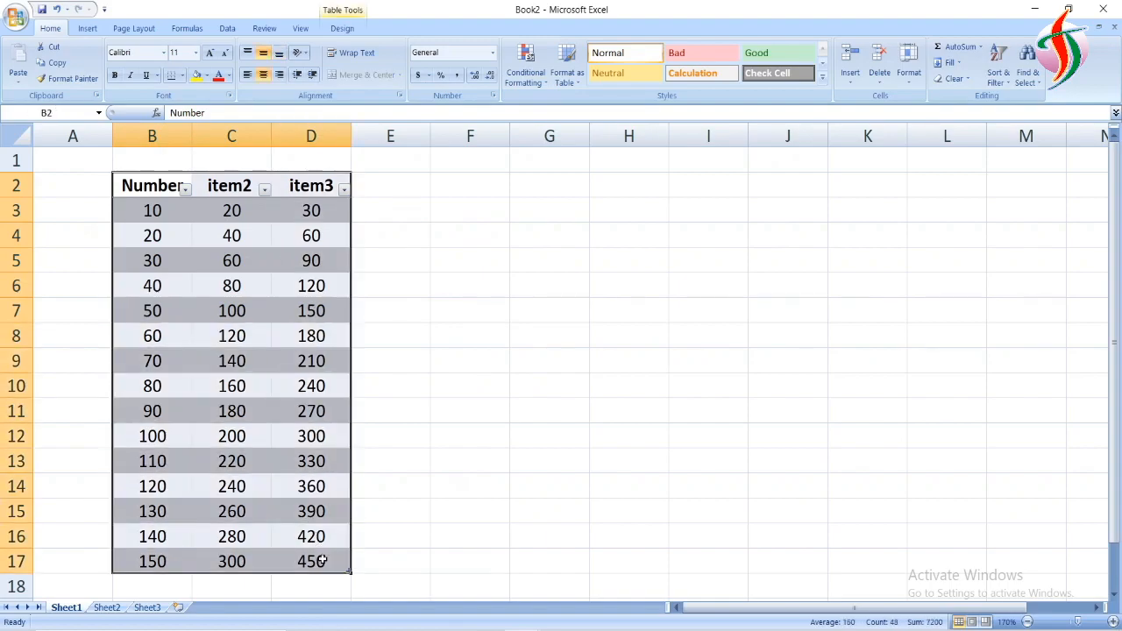
pyautogui.click(577, 82)
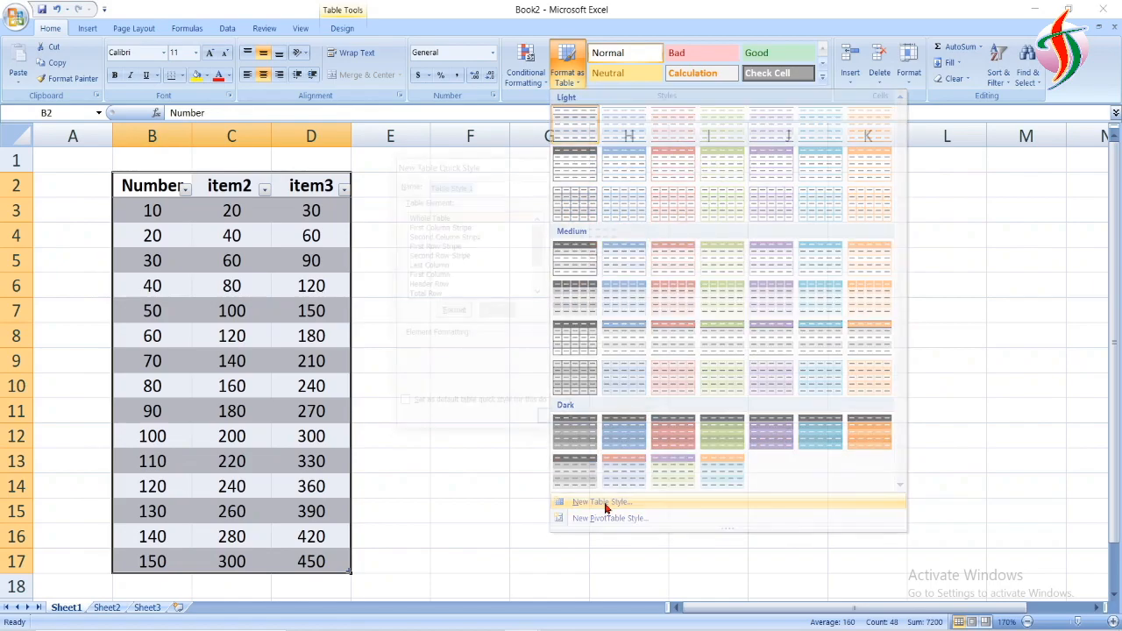
pyautogui.click(604, 503)
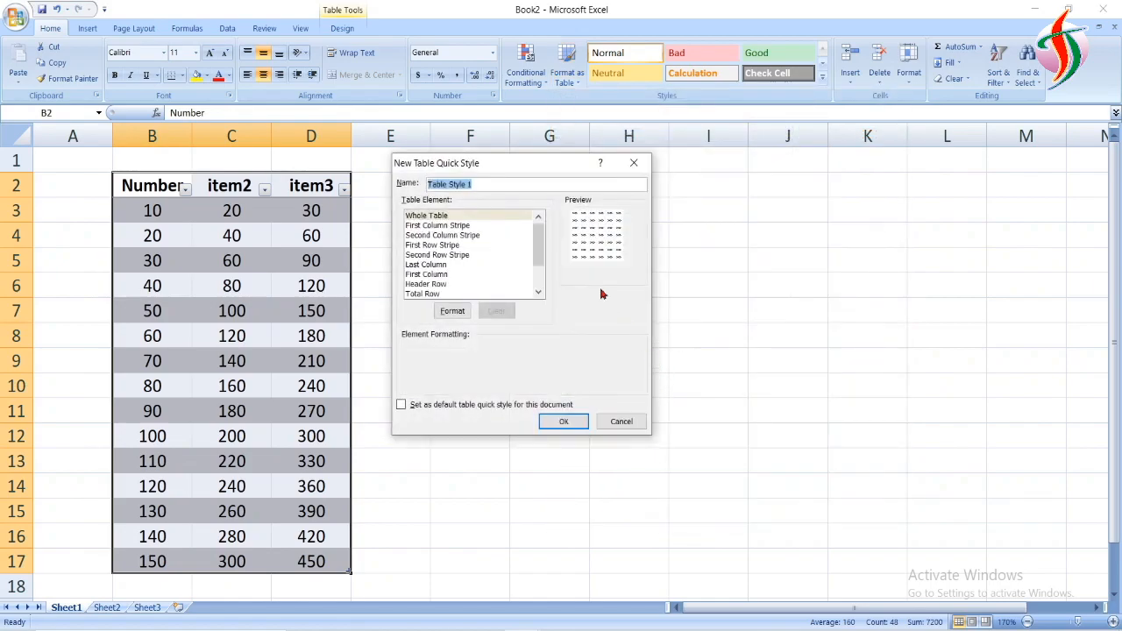
pyautogui.click(447, 227)
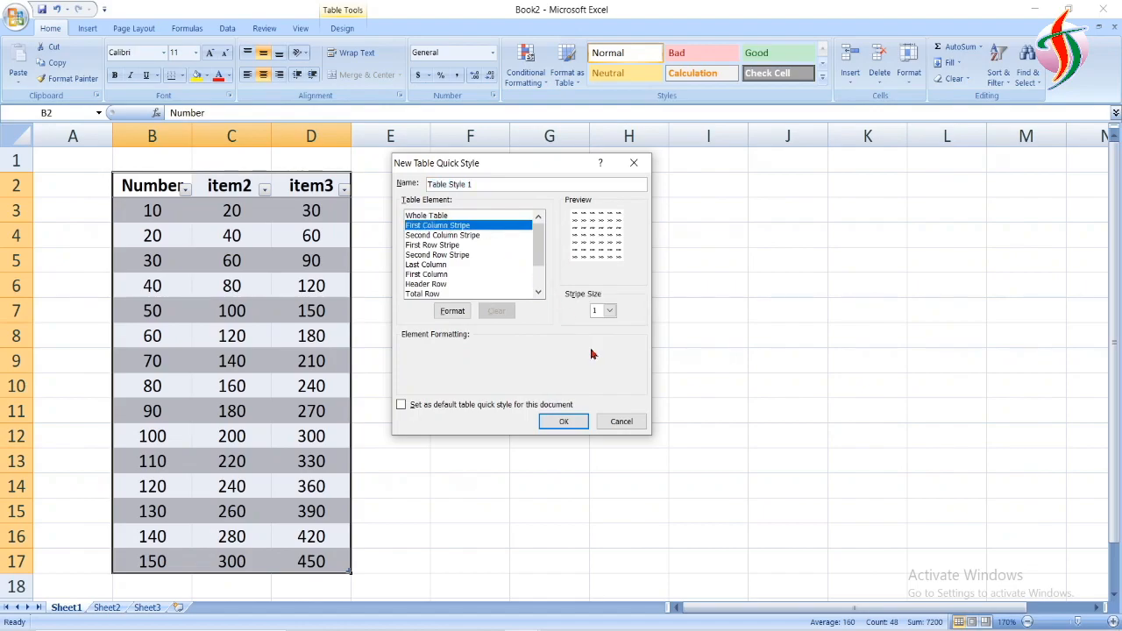
pyautogui.click(568, 421)
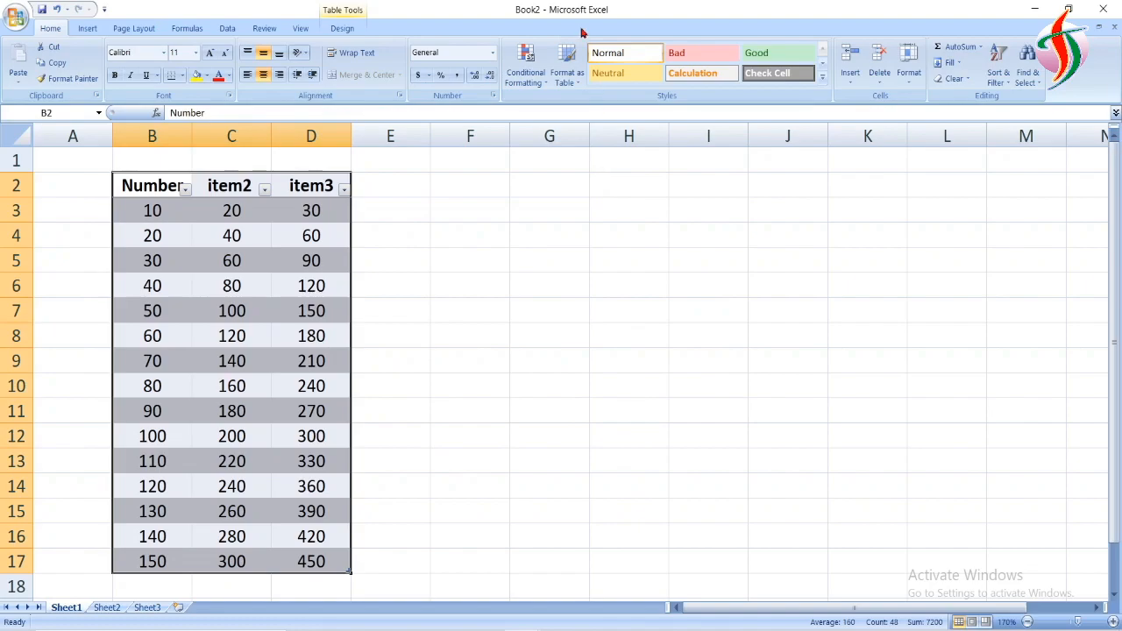
# Change the table's format to the blue style in the second row of the Light group
pyautogui.click(576, 85)
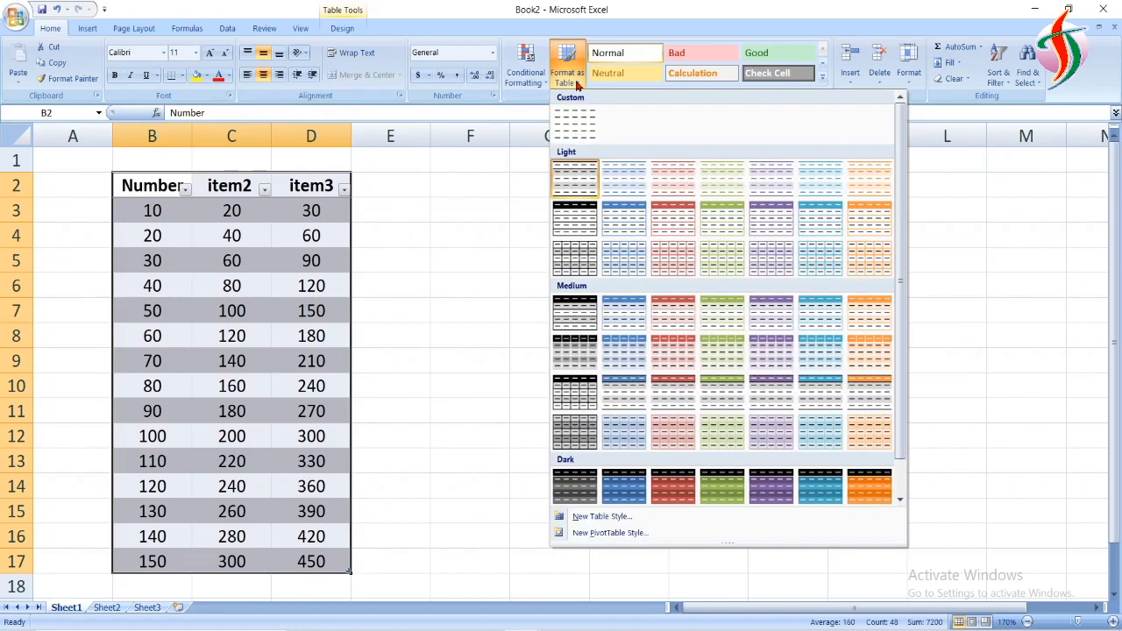
pyautogui.click(635, 225)
pyautogui.click(546, 294)
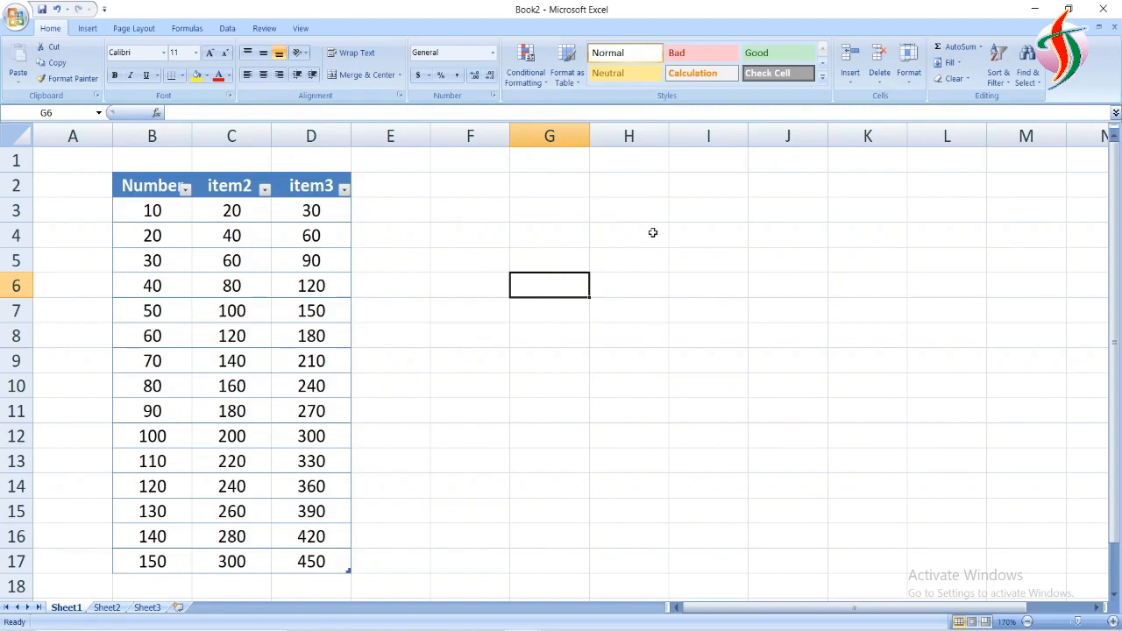
# Insert a blank sheet row at row 3 and another at row 4
pyautogui.click(799, 200)
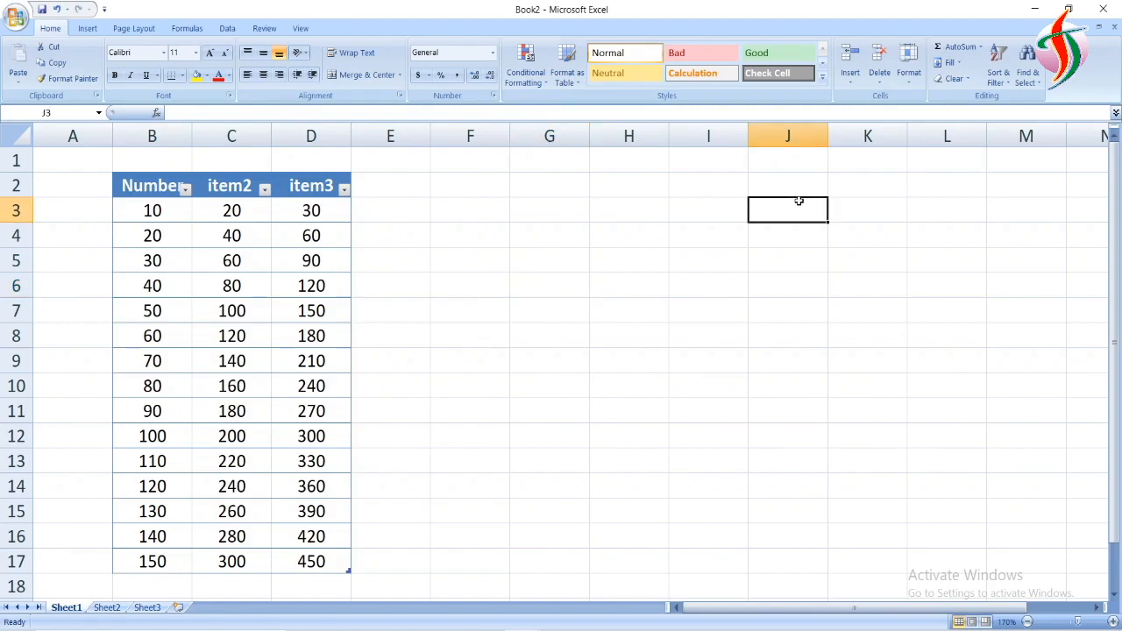
pyautogui.click(859, 81)
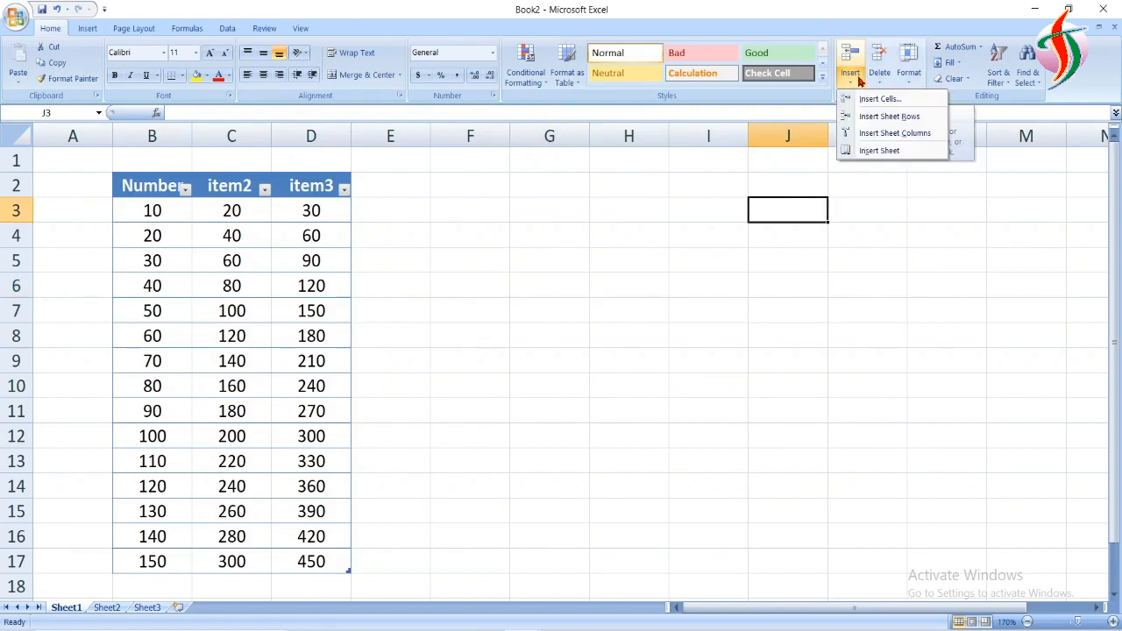
pyautogui.click(907, 122)
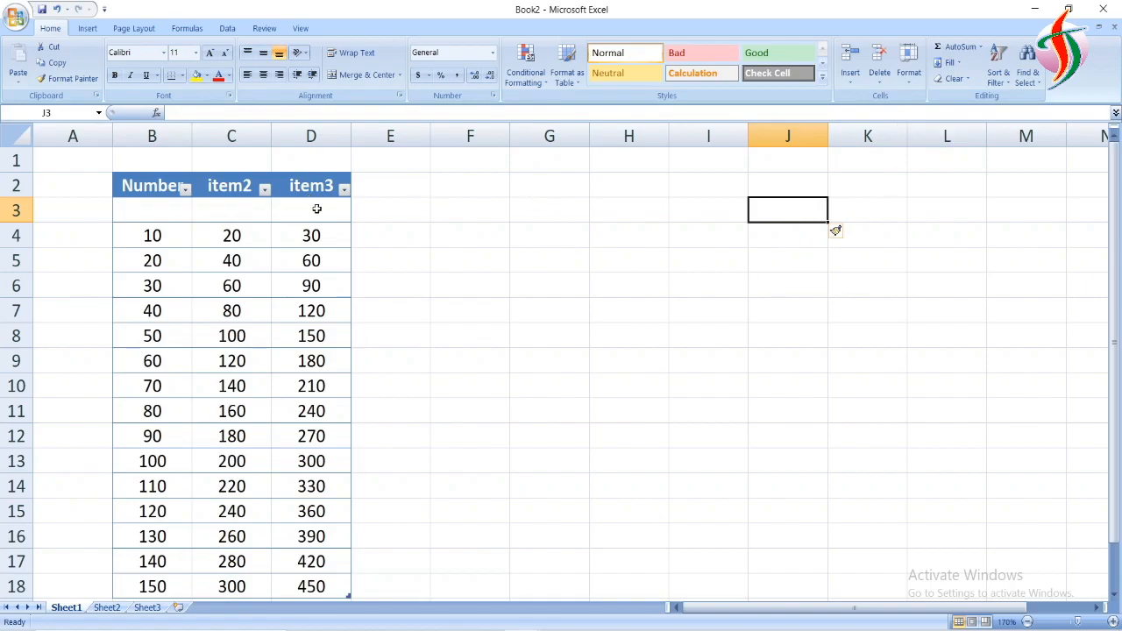
pyautogui.click(383, 235)
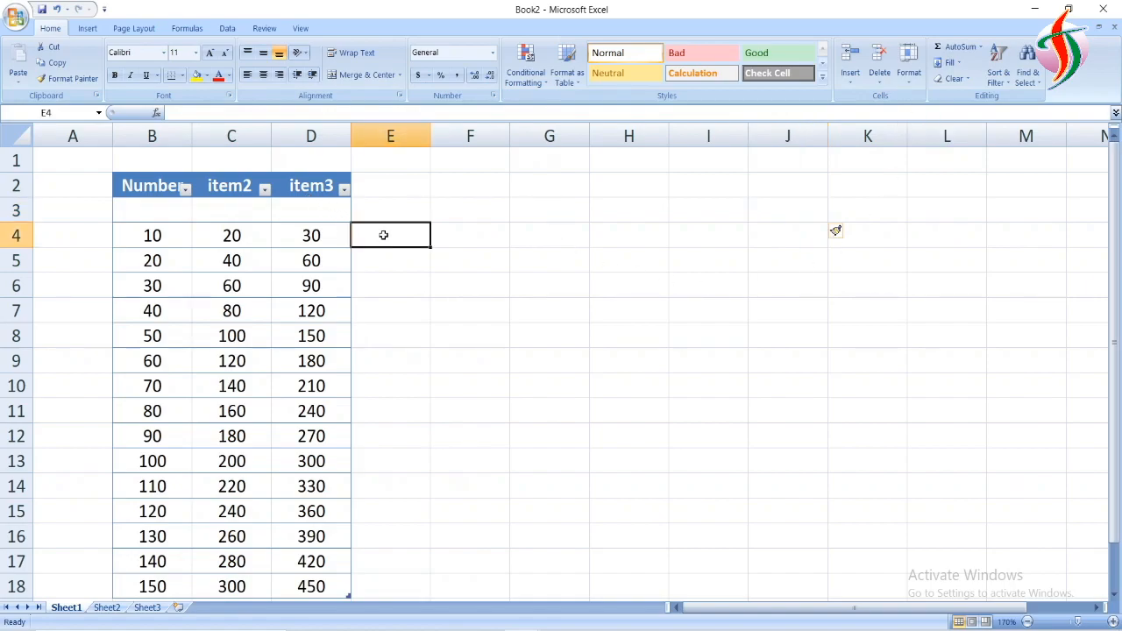
pyautogui.click(853, 78)
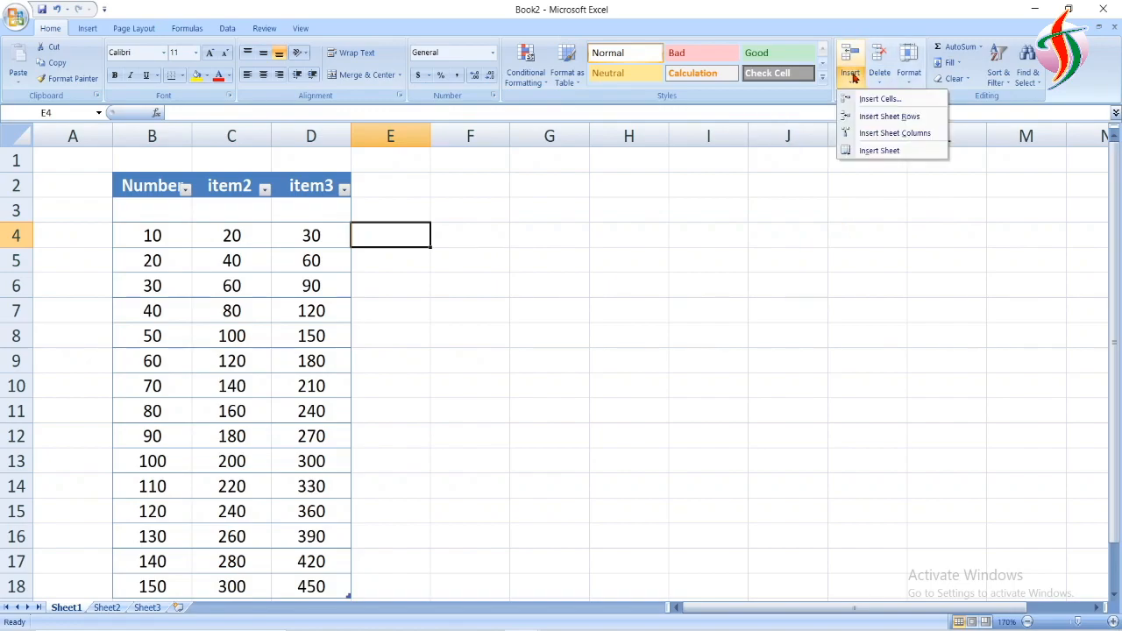
pyautogui.click(881, 123)
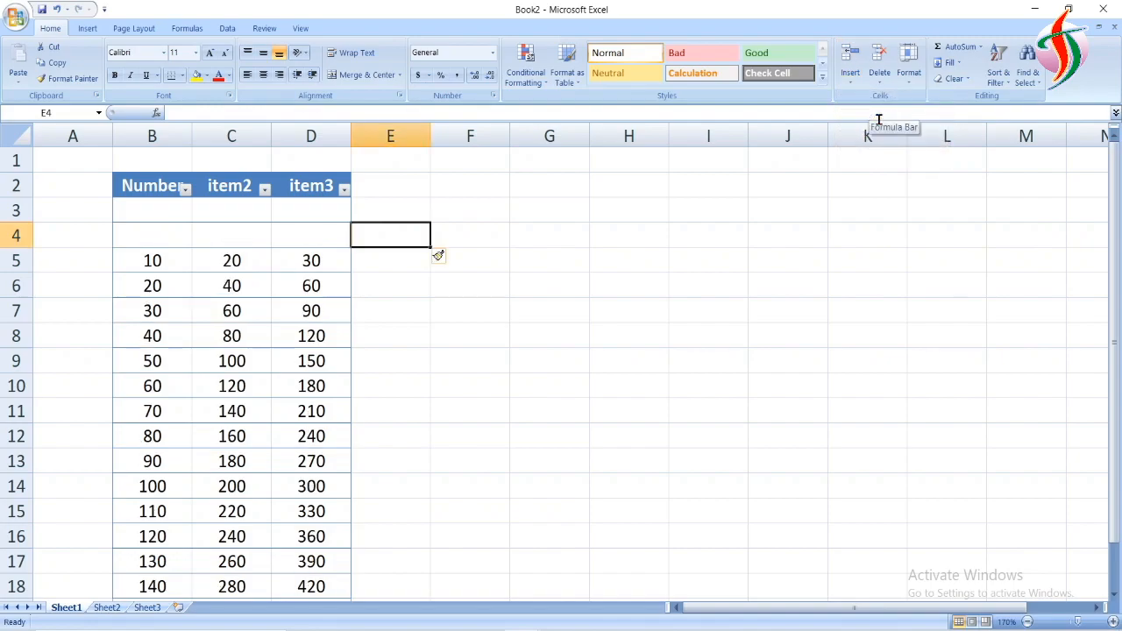
pyautogui.click(849, 81)
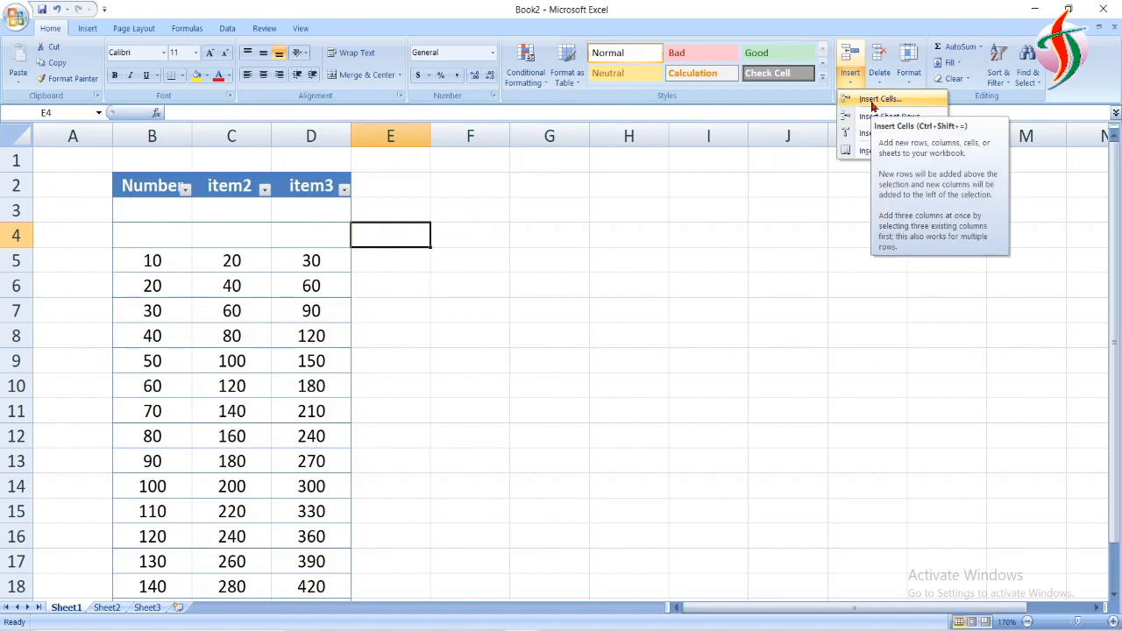
pyautogui.click(878, 99)
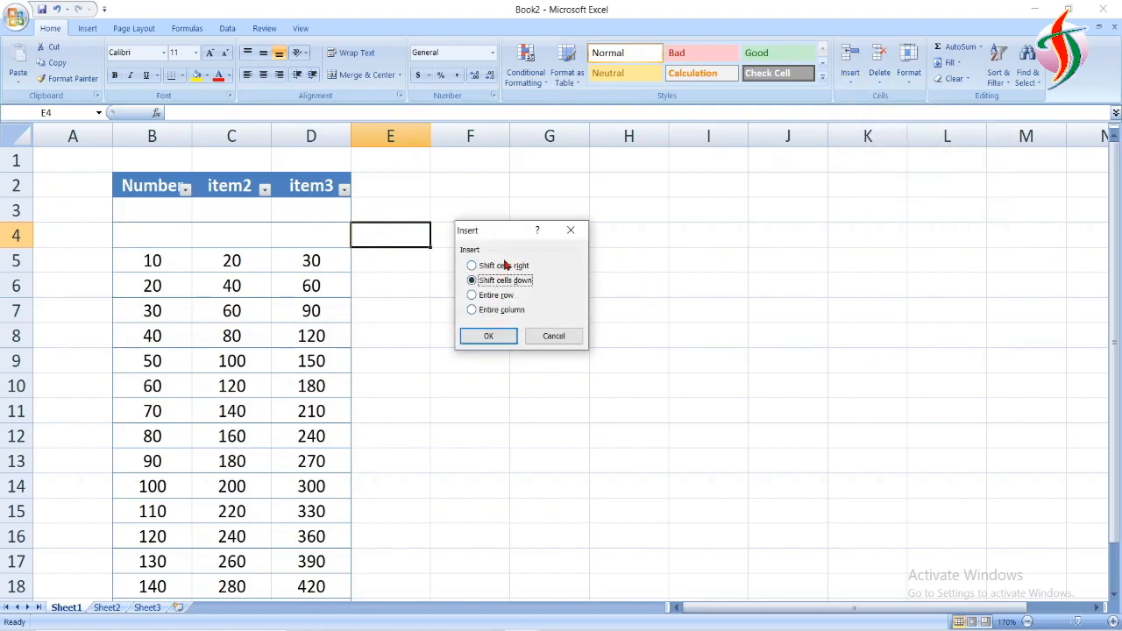
pyautogui.click(555, 336)
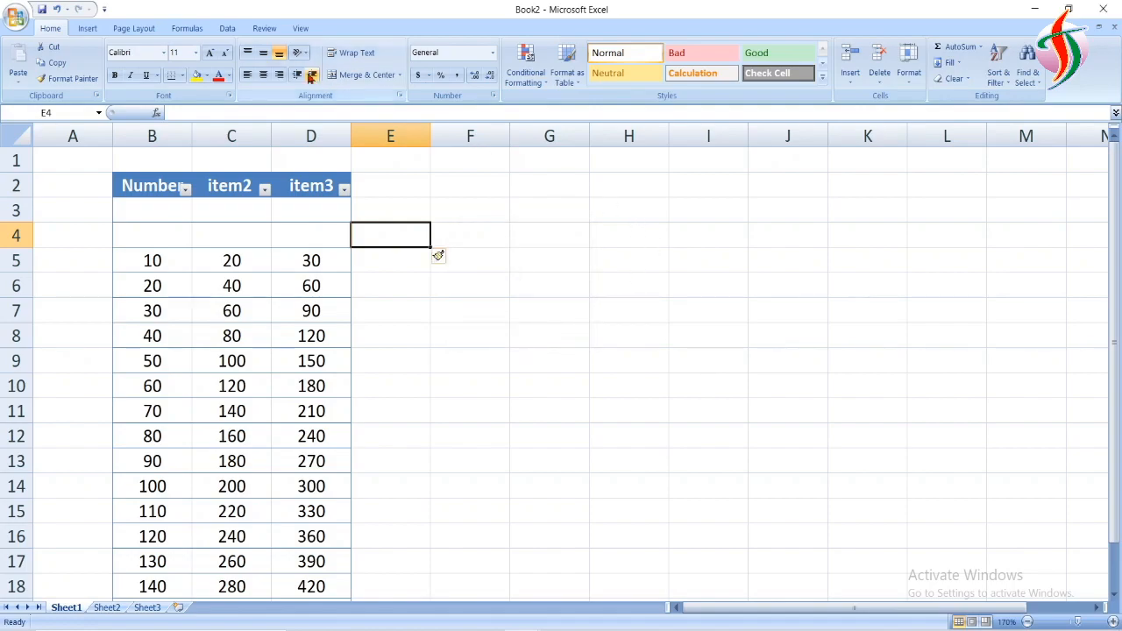
# Undo both row insertions
pyautogui.click(55, 10)
pyautogui.click(55, 9)
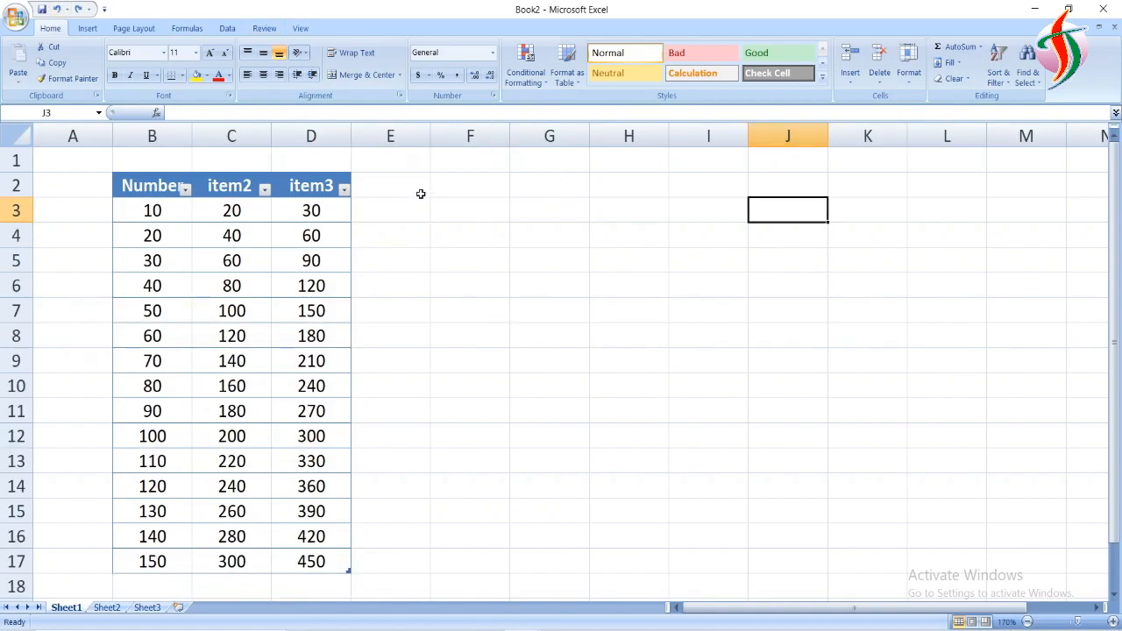
# Delete sheet row 4, which holds the values 20, 40 and 60
pyautogui.click(881, 81)
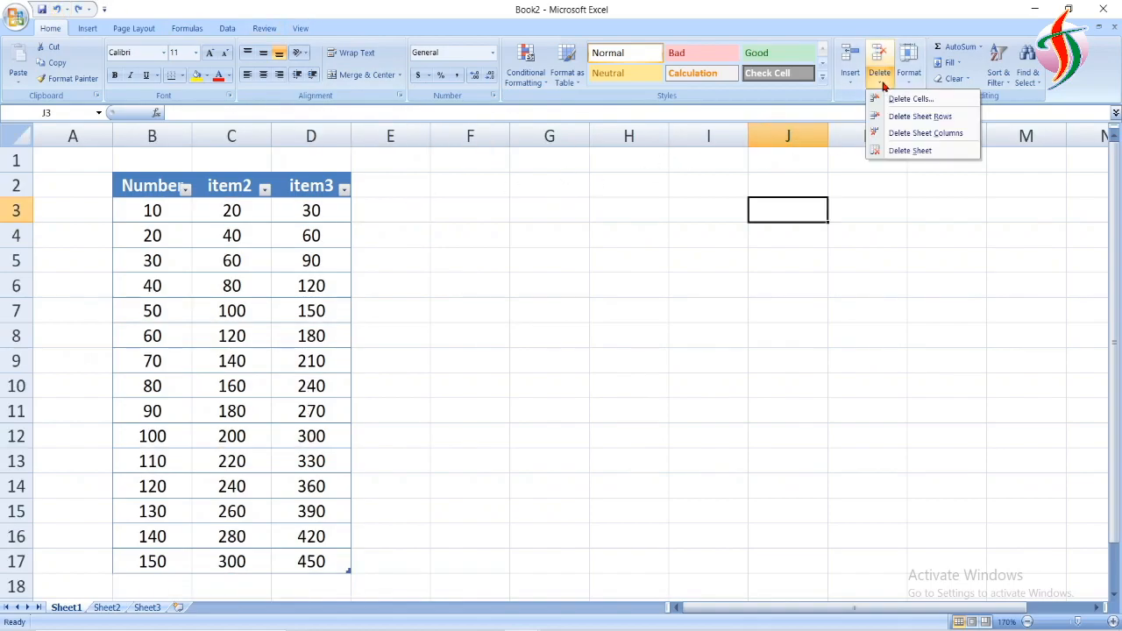
pyautogui.click(368, 230)
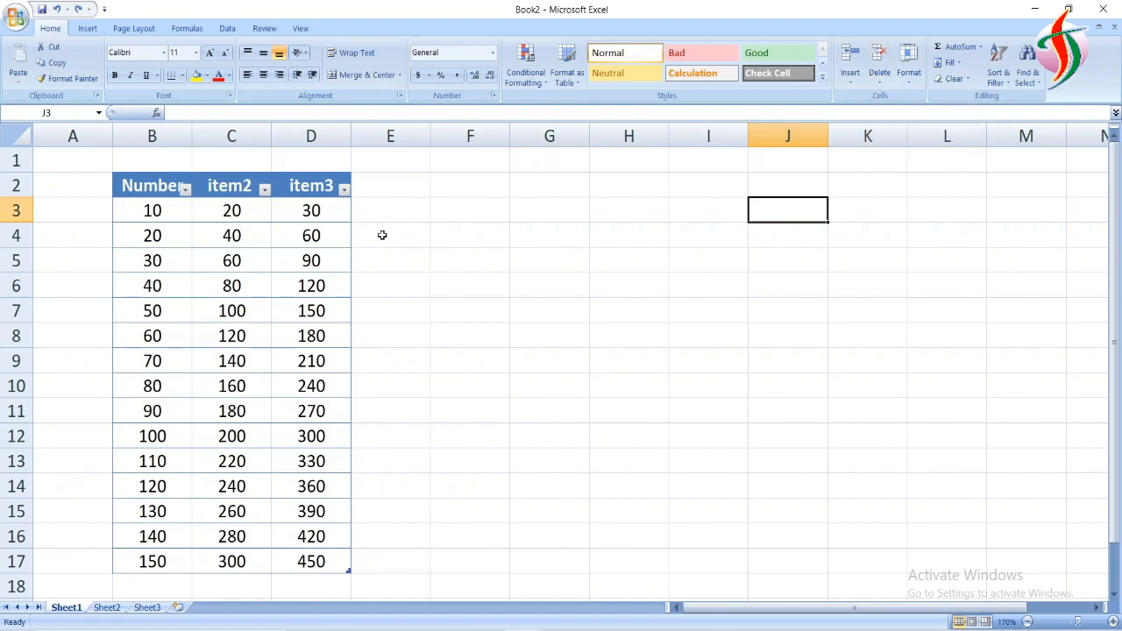
pyautogui.click(382, 235)
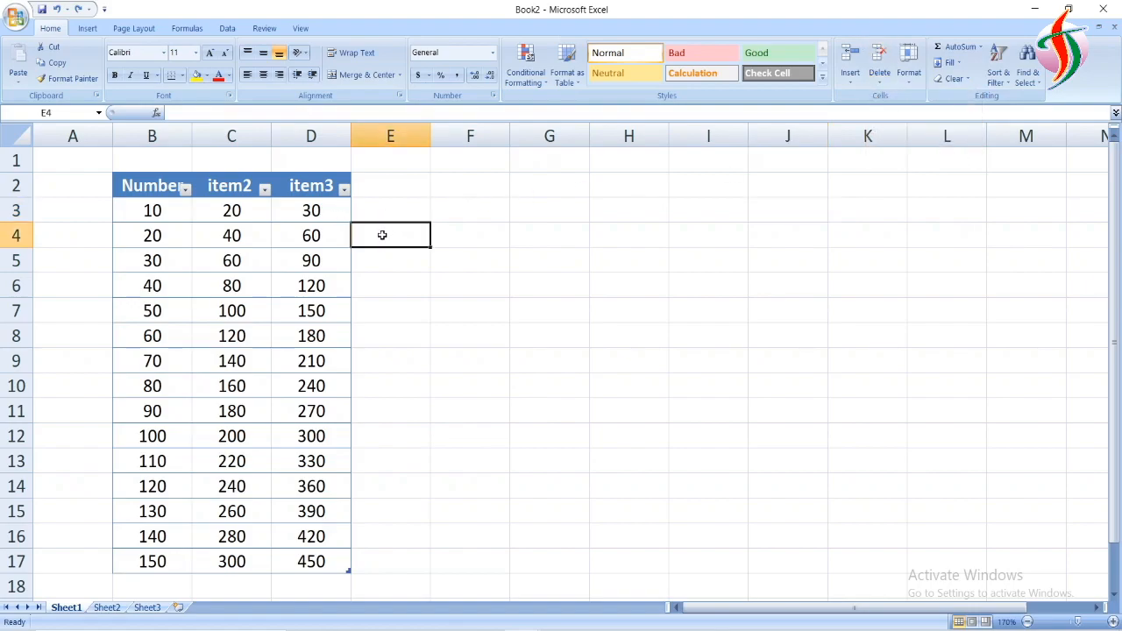
pyautogui.click(884, 82)
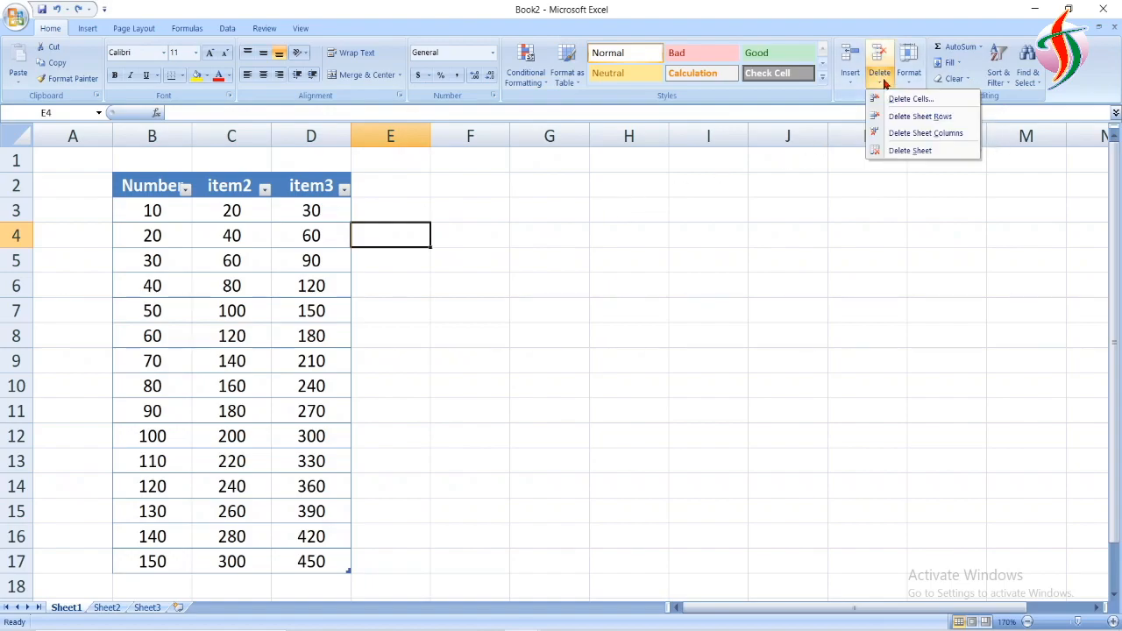
pyautogui.click(927, 122)
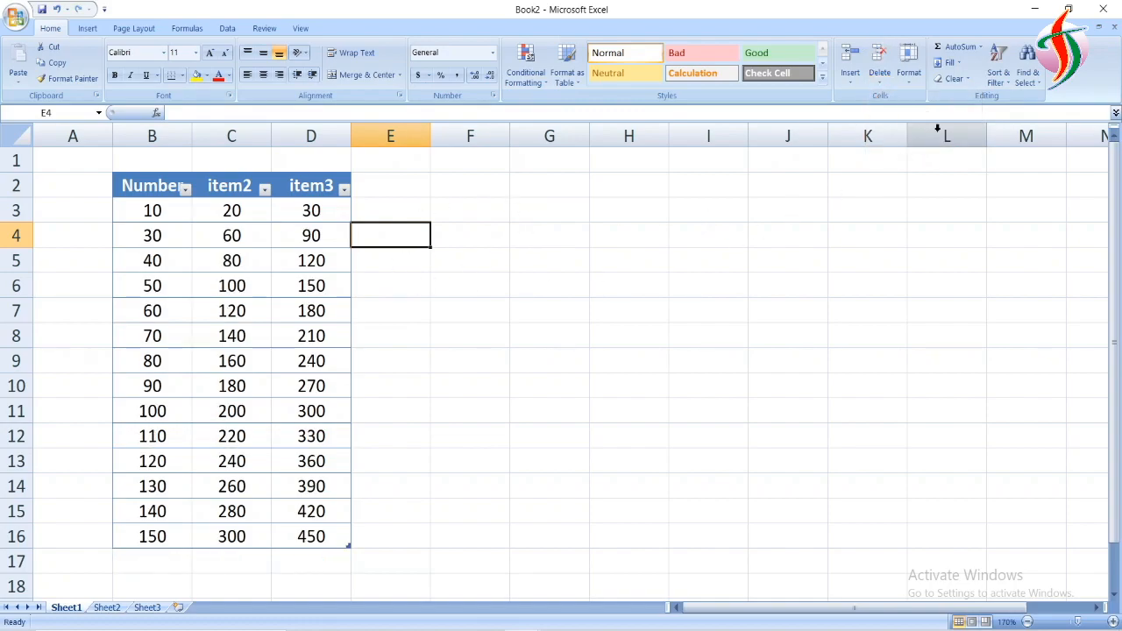
# Use AutoSum in E3 to add a table column that sums Number through item3 in each row
pyautogui.click(981, 47)
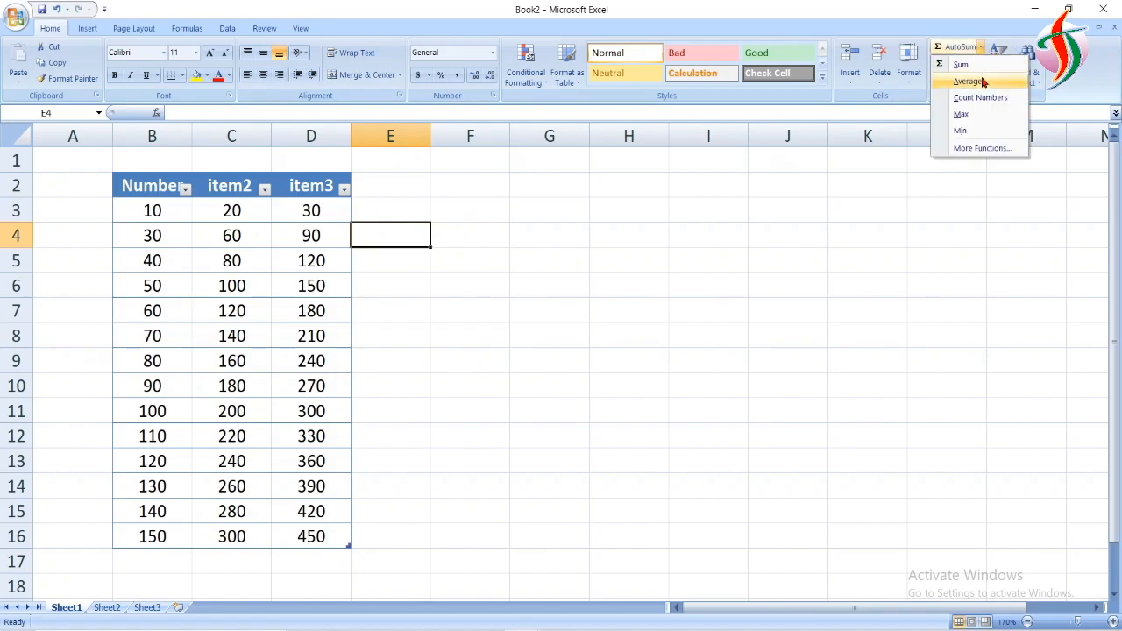
pyautogui.click(446, 204)
pyautogui.click(408, 216)
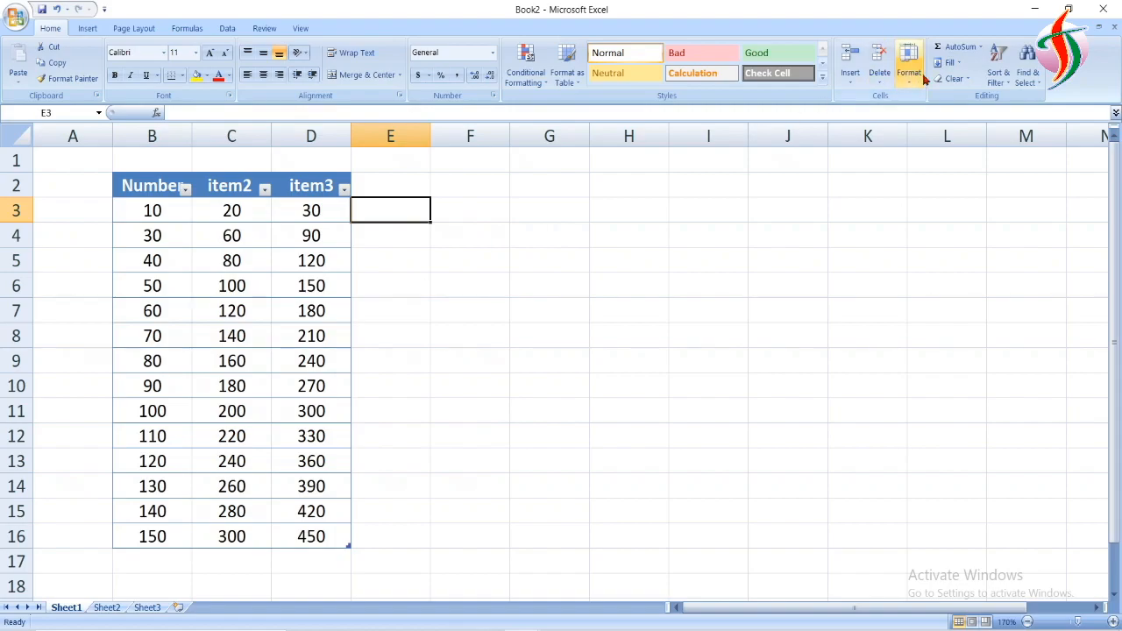
pyautogui.click(976, 52)
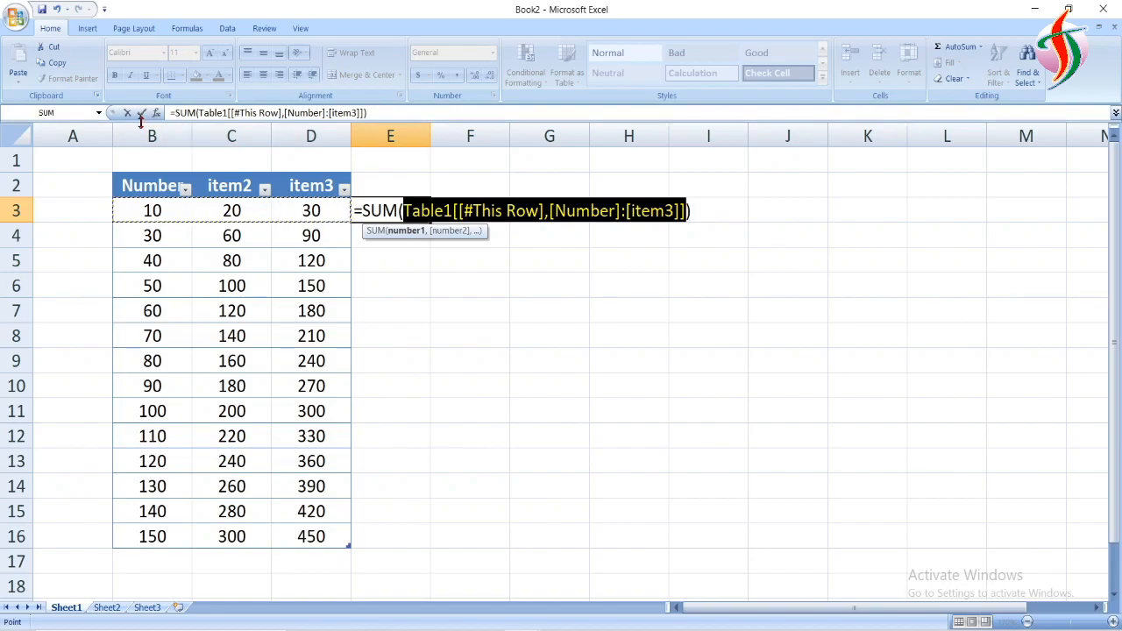
pyautogui.click(142, 113)
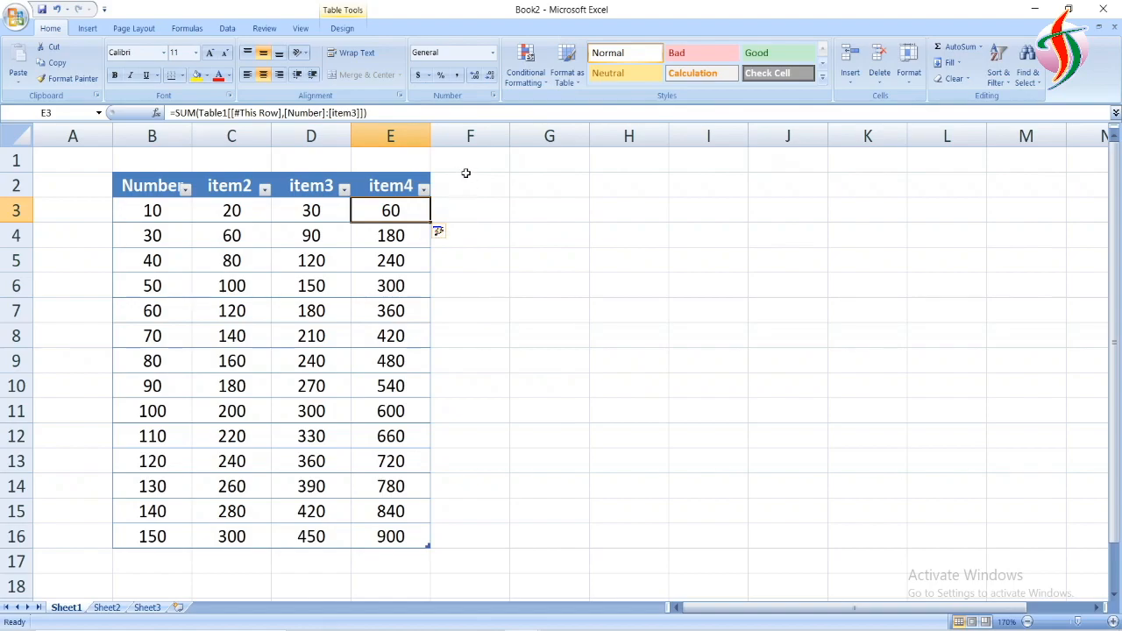
# Insert the AutoSum Average function in F3 to average Number through item4 for each table row
pyautogui.click(465, 216)
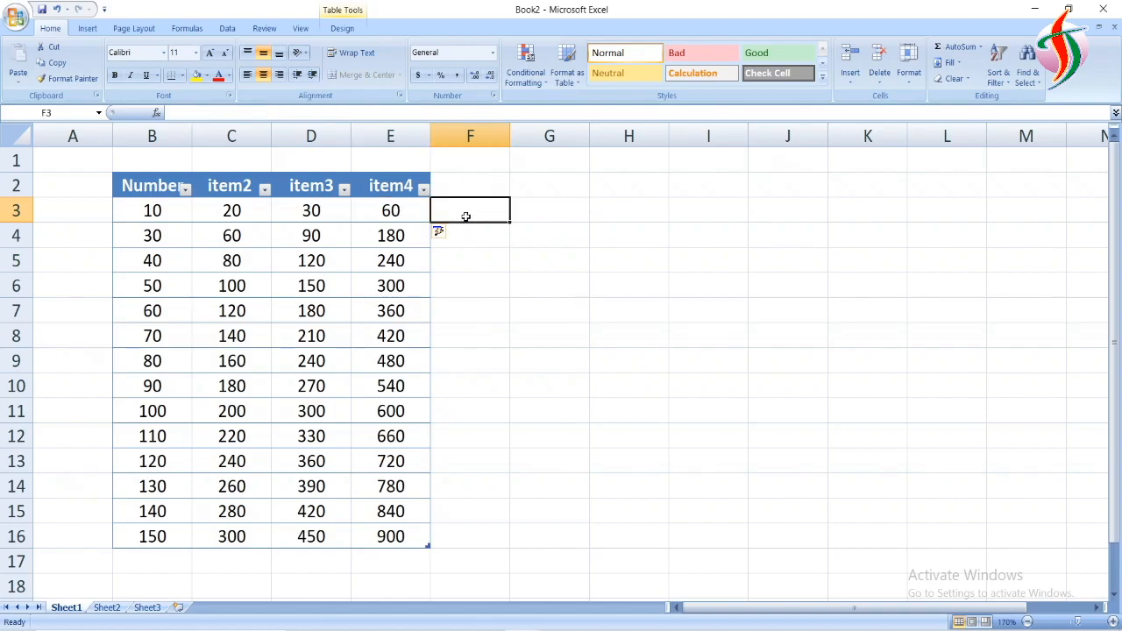
pyautogui.click(982, 48)
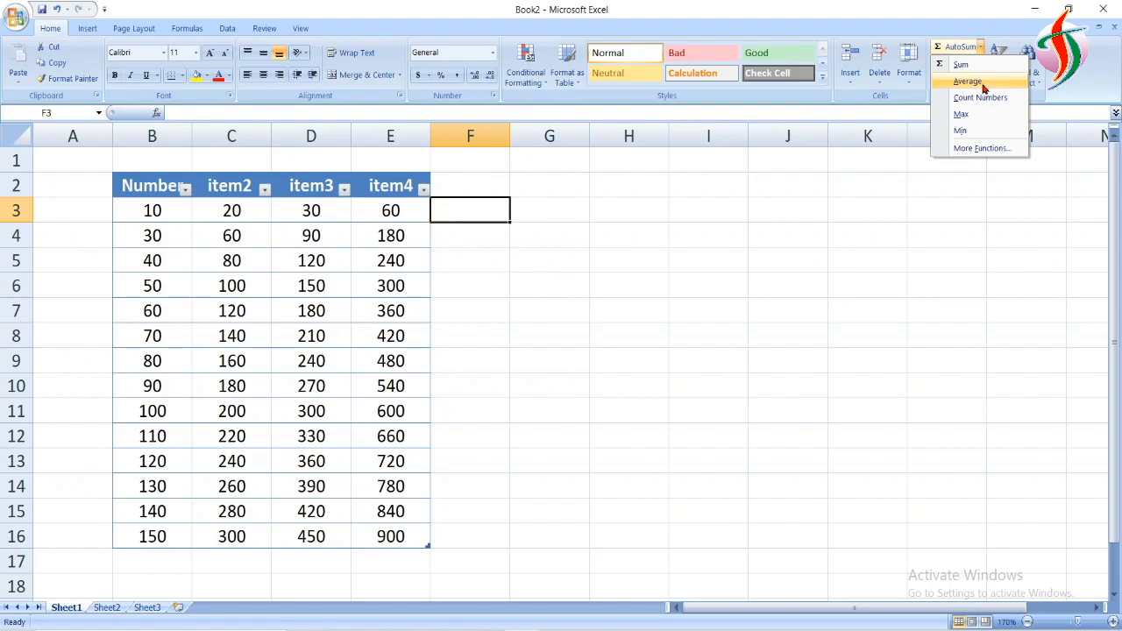
pyautogui.click(983, 81)
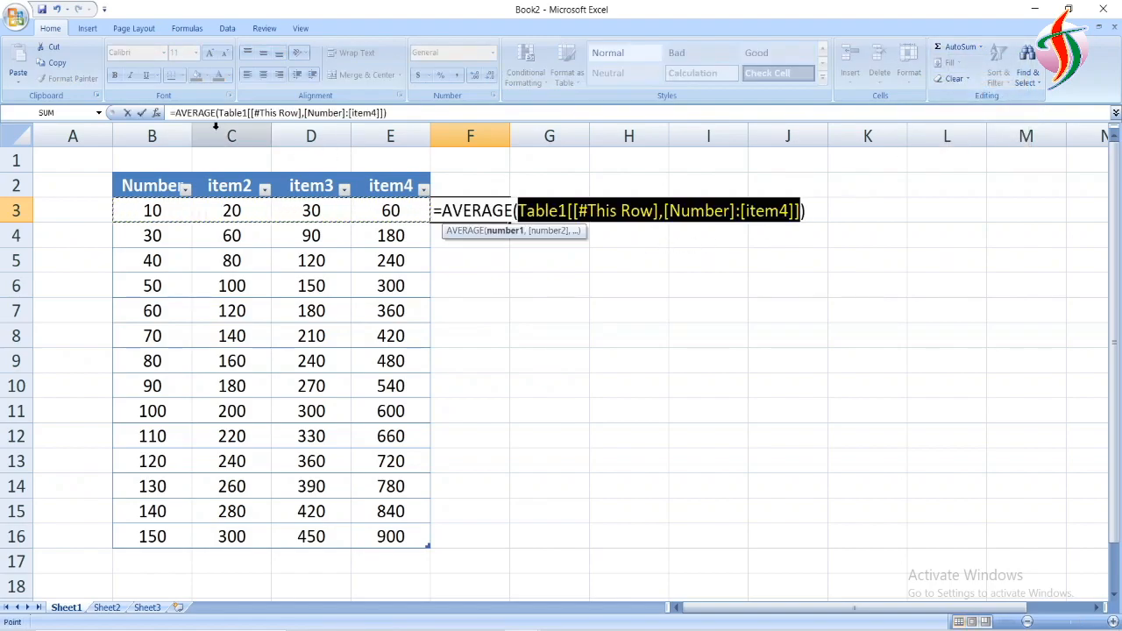
pyautogui.click(141, 113)
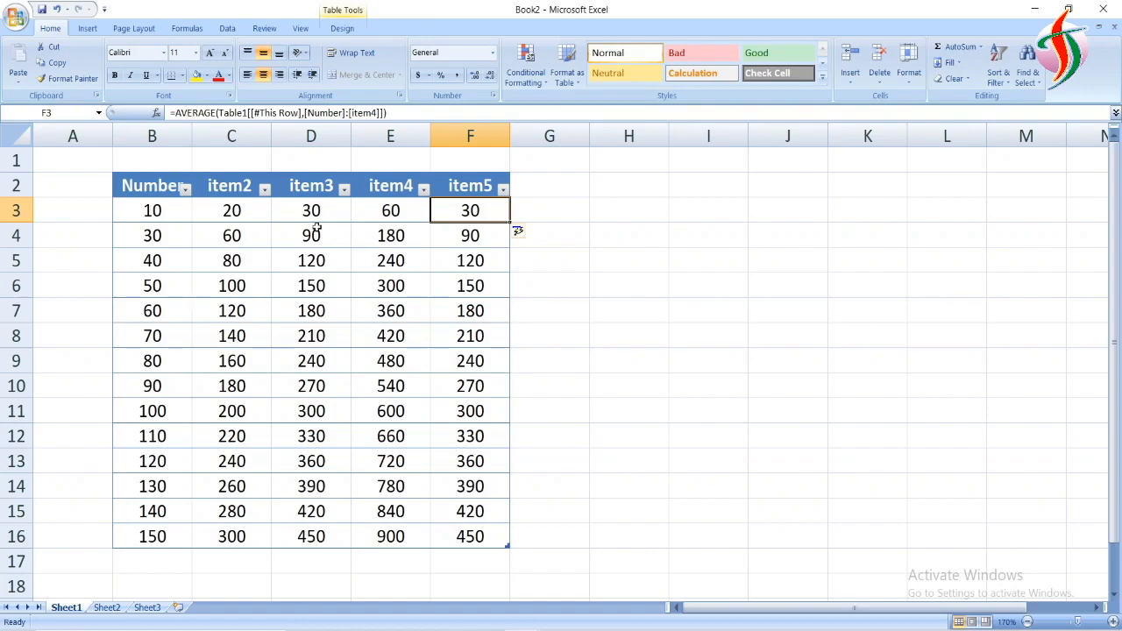
# Rename the header in F2 to Average
pyautogui.click(562, 214)
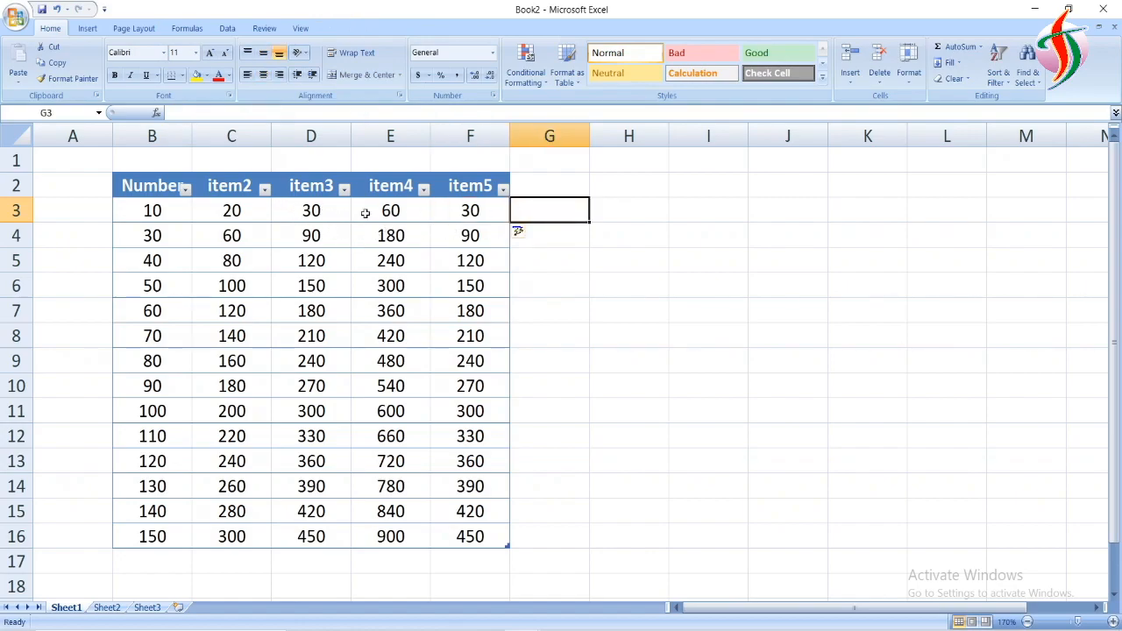
pyautogui.click(468, 188)
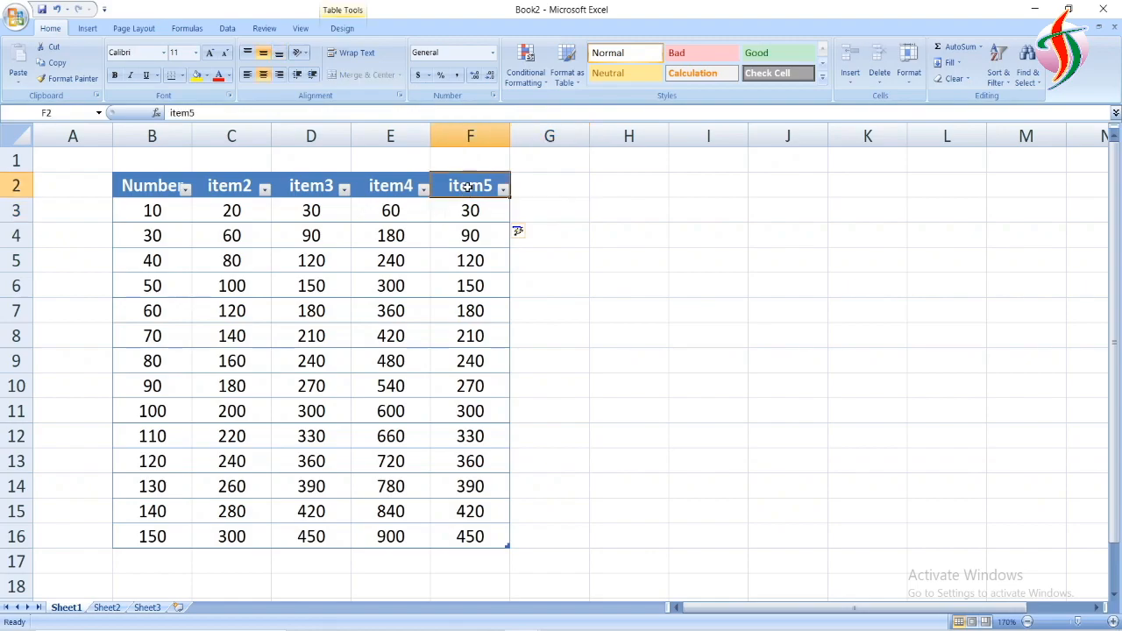
pyautogui.click(233, 115)
pyautogui.press('BackSpace')
pyautogui.press('BackSpace')
pyautogui.press('BackSpace')
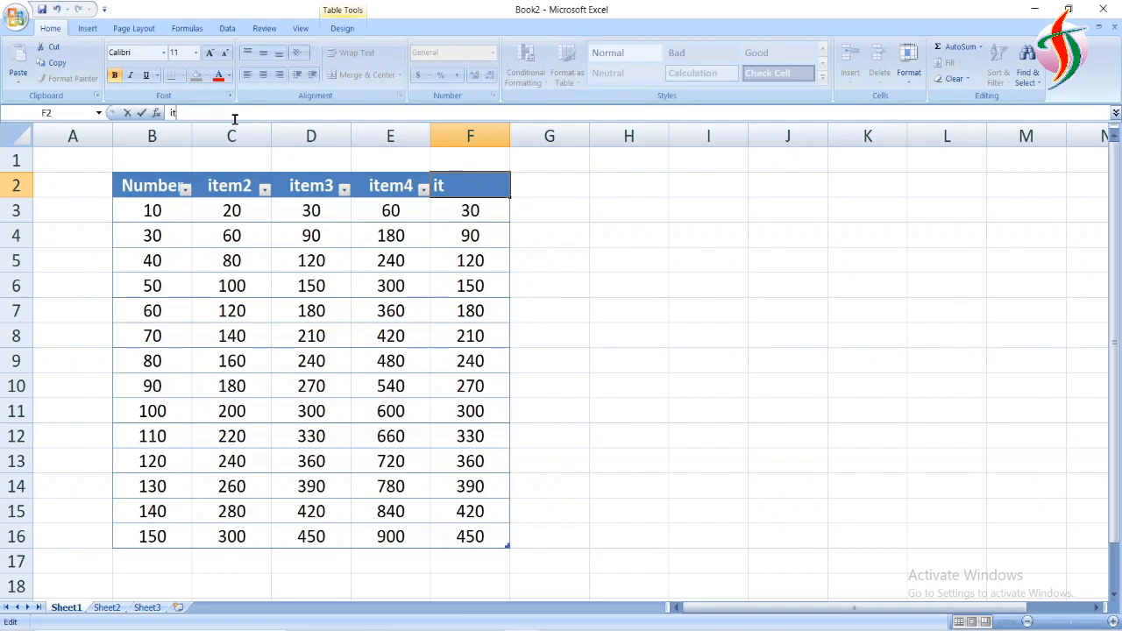
pyautogui.write('Average')
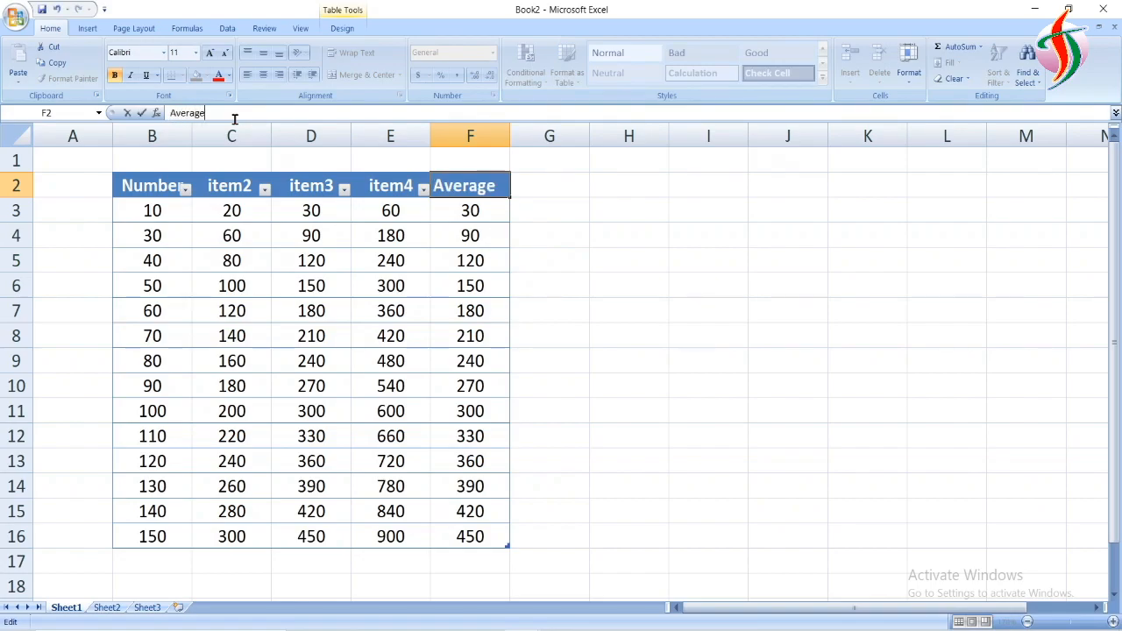
pyautogui.click(600, 218)
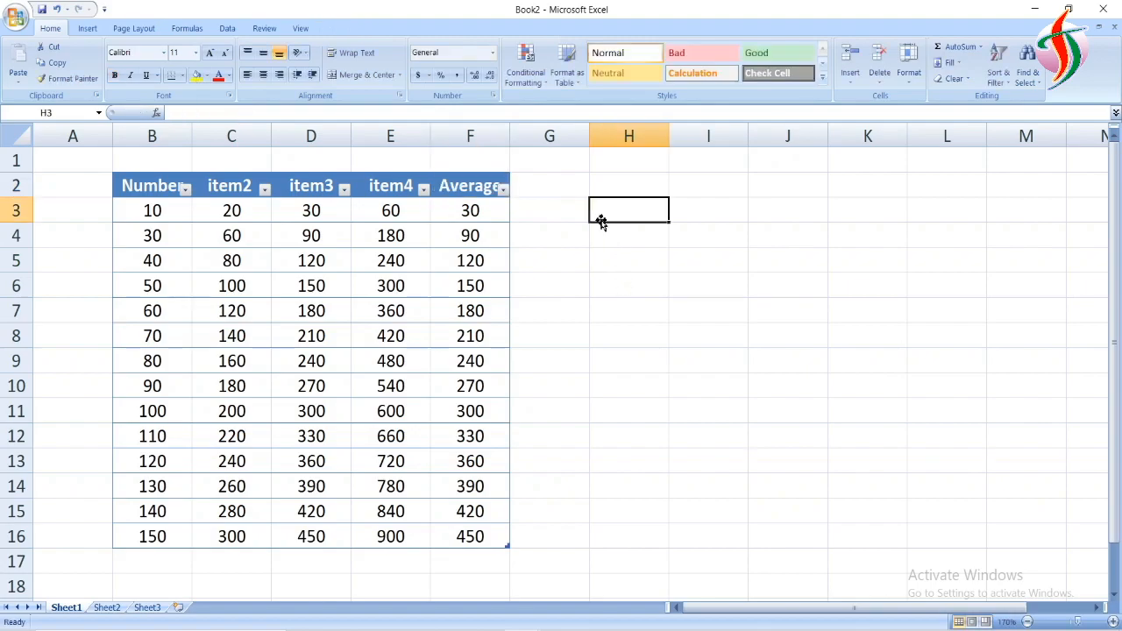
# Insert the Count Numbers function in G3 to count the values from Number through Average in each table row
pyautogui.click(397, 186)
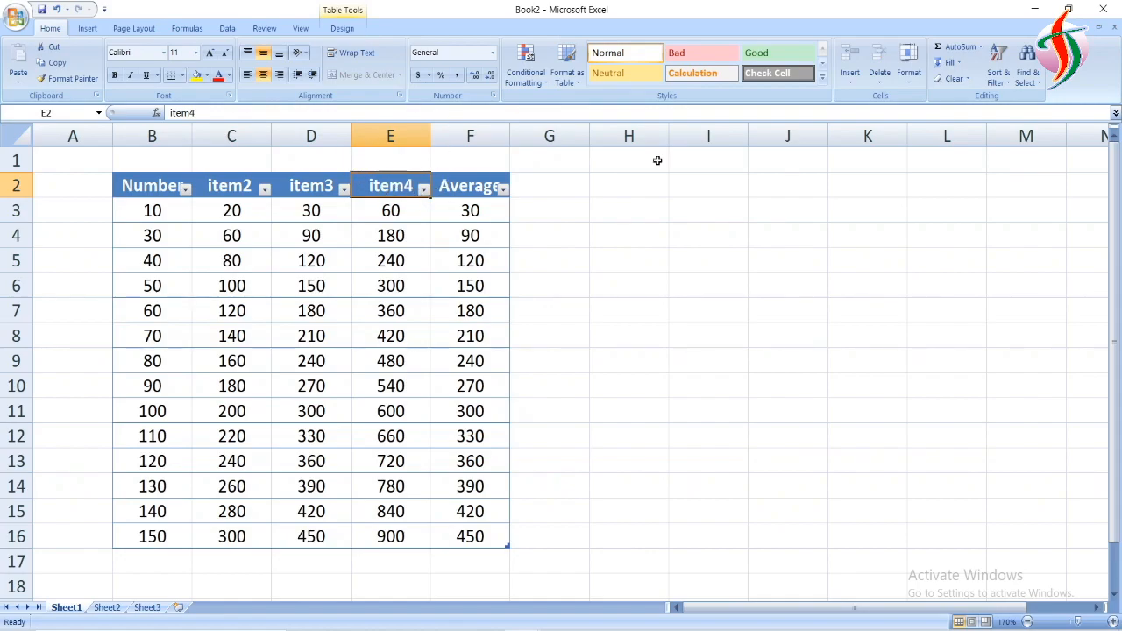
pyautogui.click(559, 208)
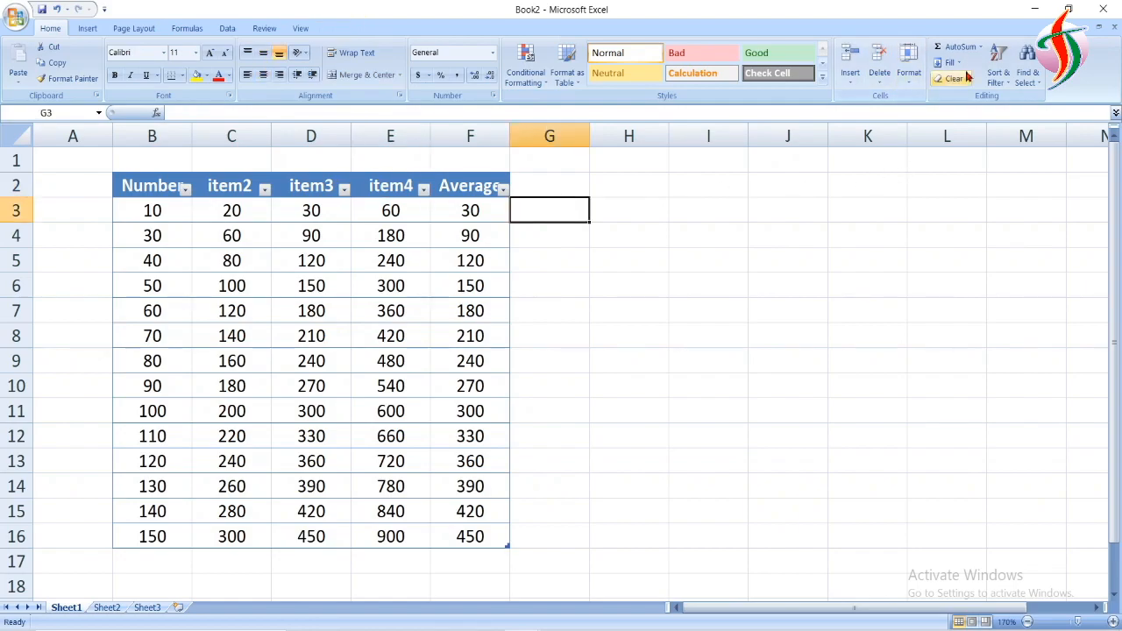
pyautogui.click(982, 49)
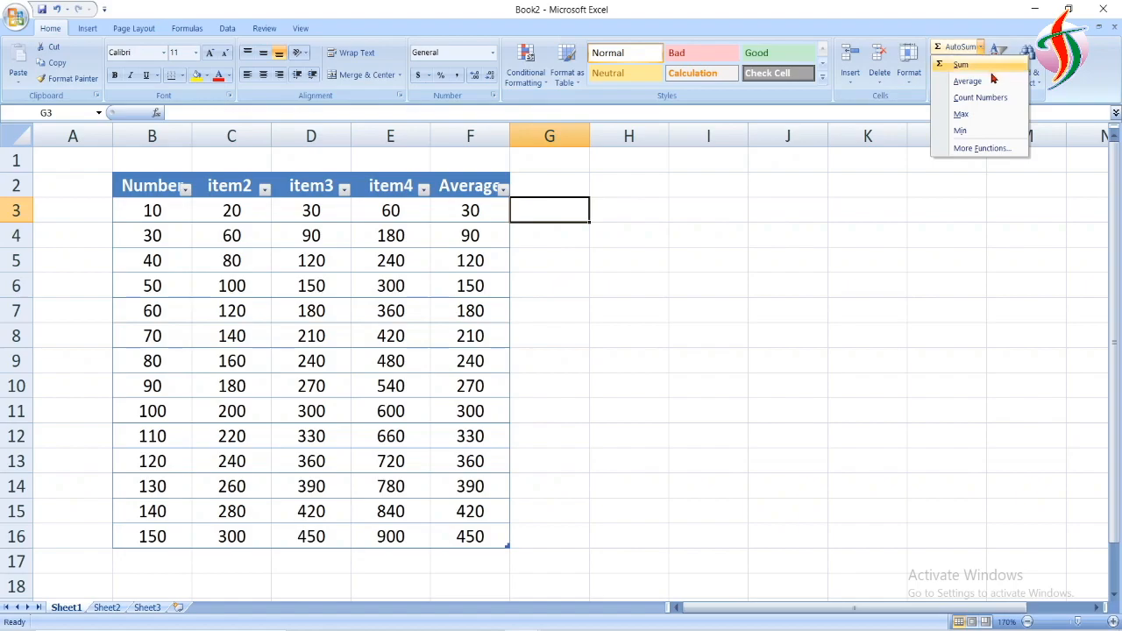
pyautogui.click(1000, 101)
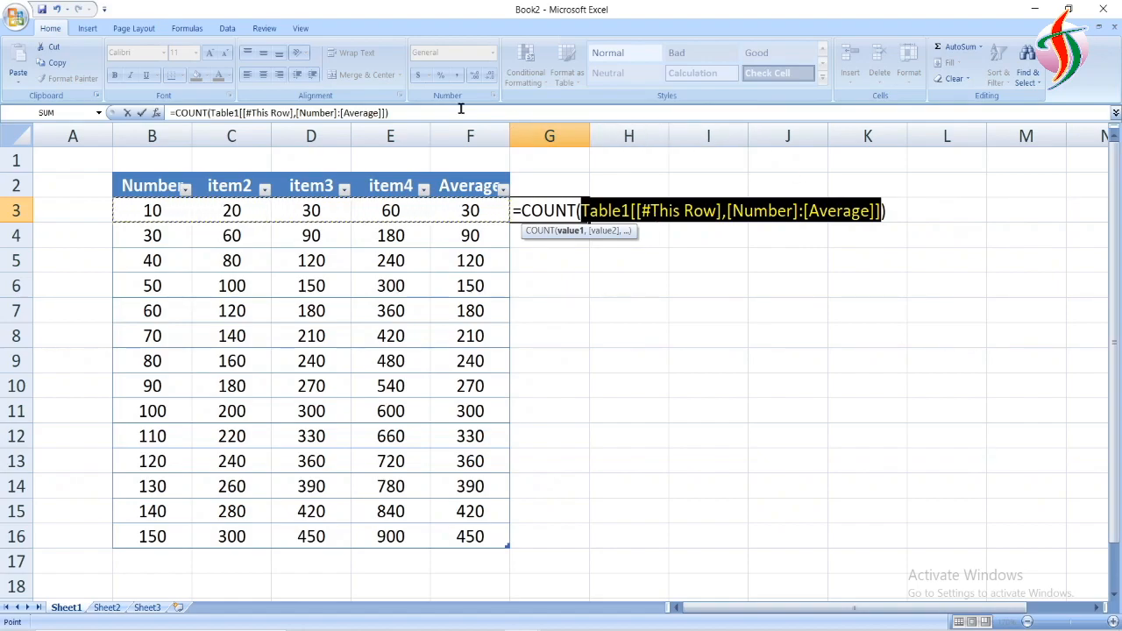
pyautogui.click(142, 113)
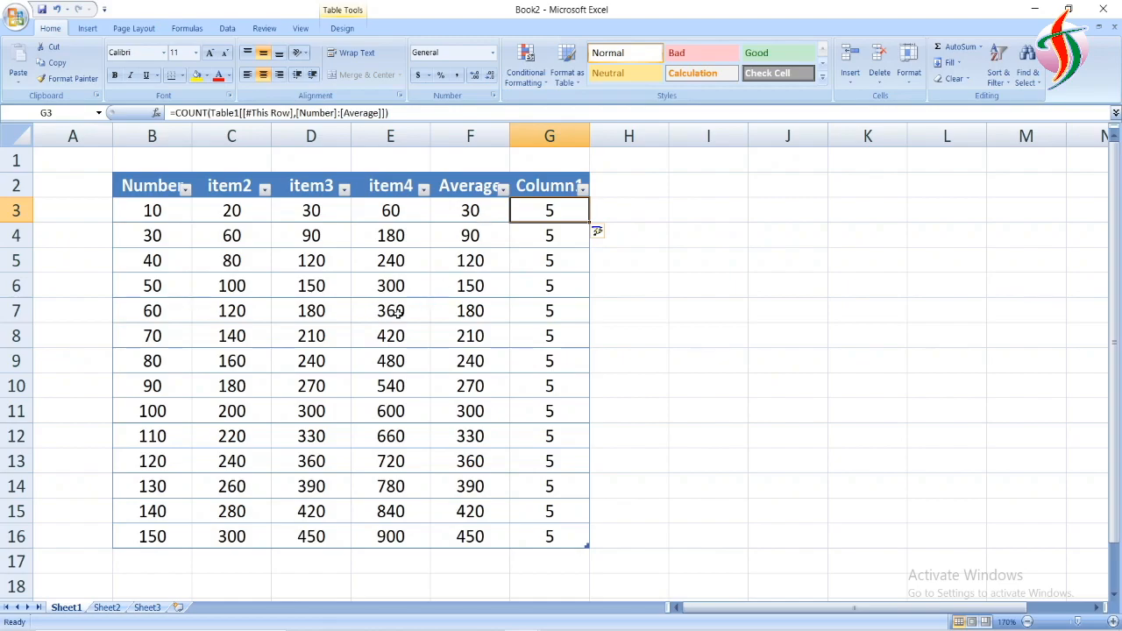
# Clear the values in D6:F10 and enter 1 in E7
pyautogui.moveTo(282, 286); pyautogui.dragTo(476, 390)
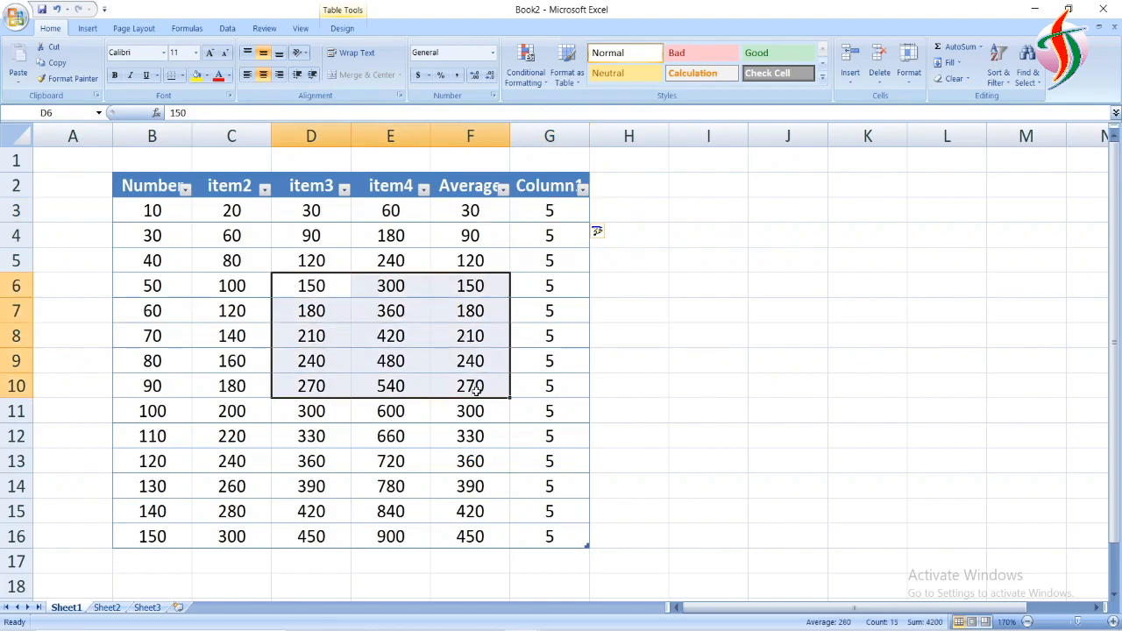
pyautogui.press('Delete')
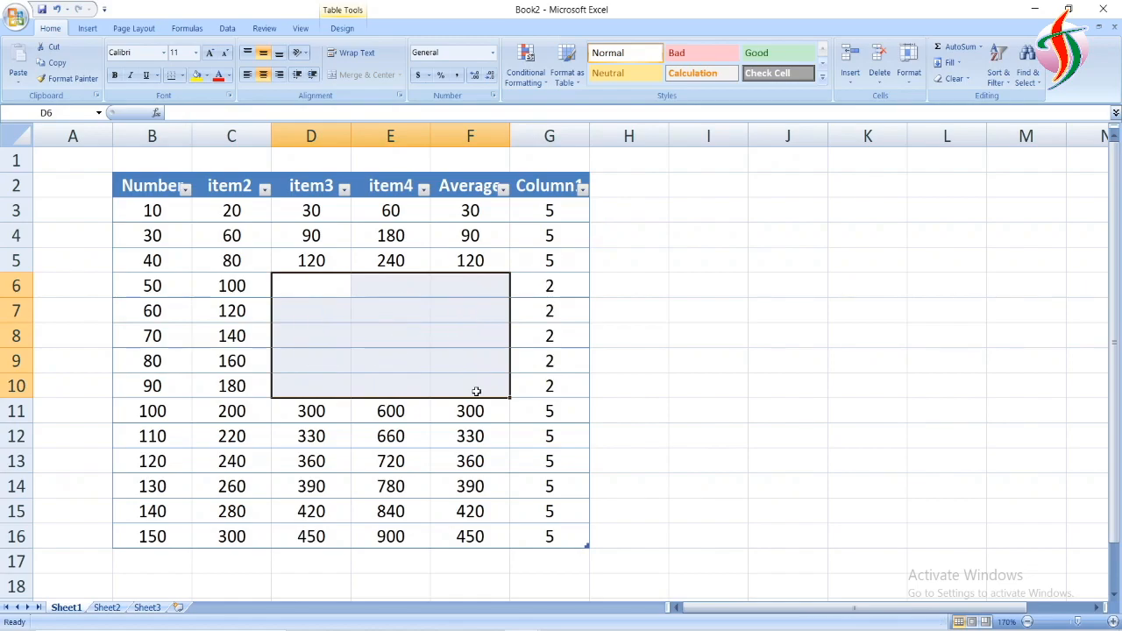
pyautogui.click(234, 310)
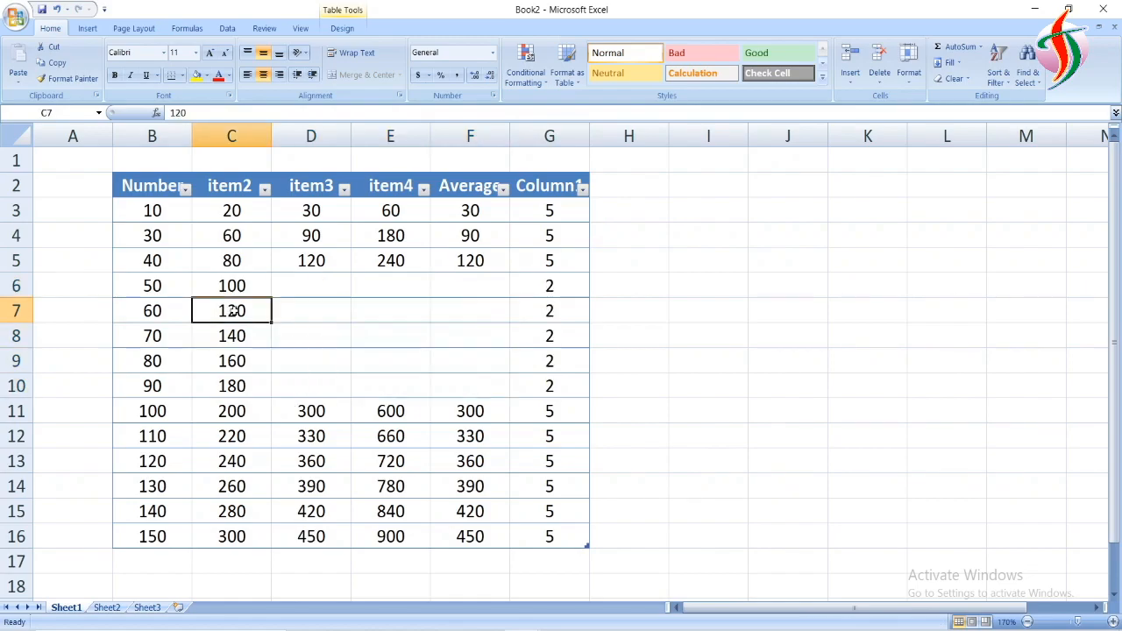
pyautogui.click(381, 312)
pyautogui.write('1')
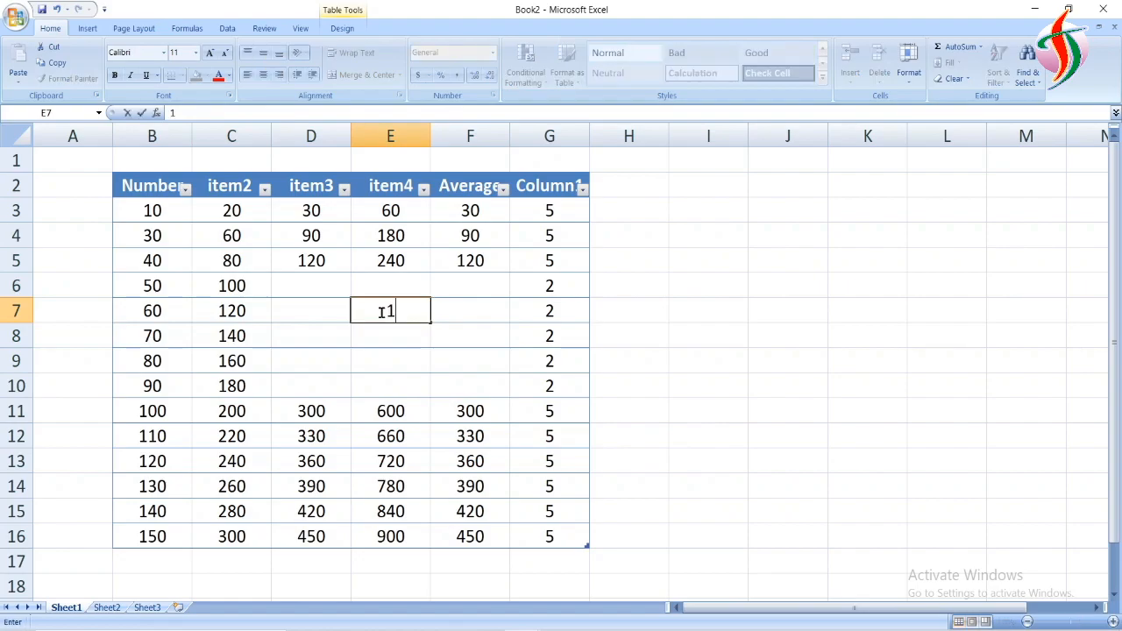
pyautogui.click(491, 319)
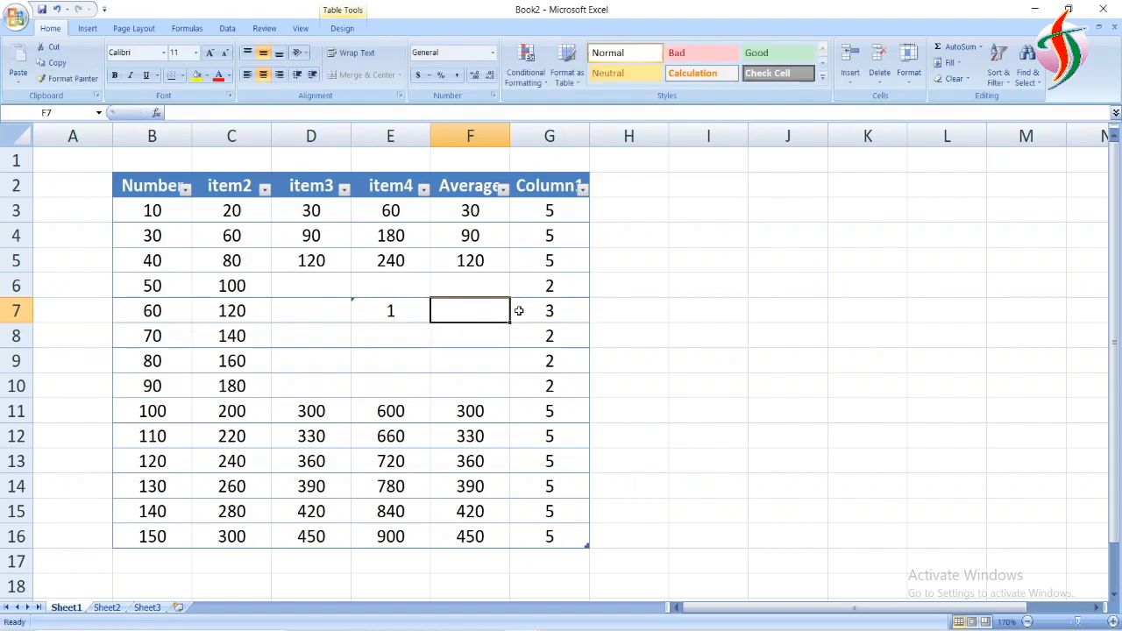
pyautogui.click(982, 48)
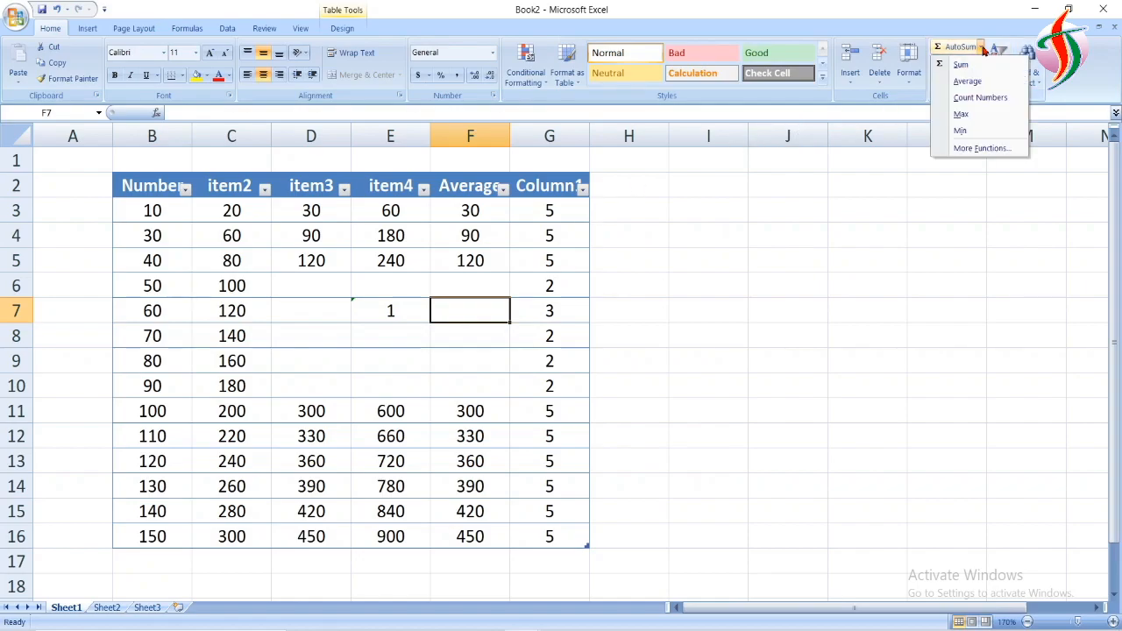
pyautogui.click(1005, 114)
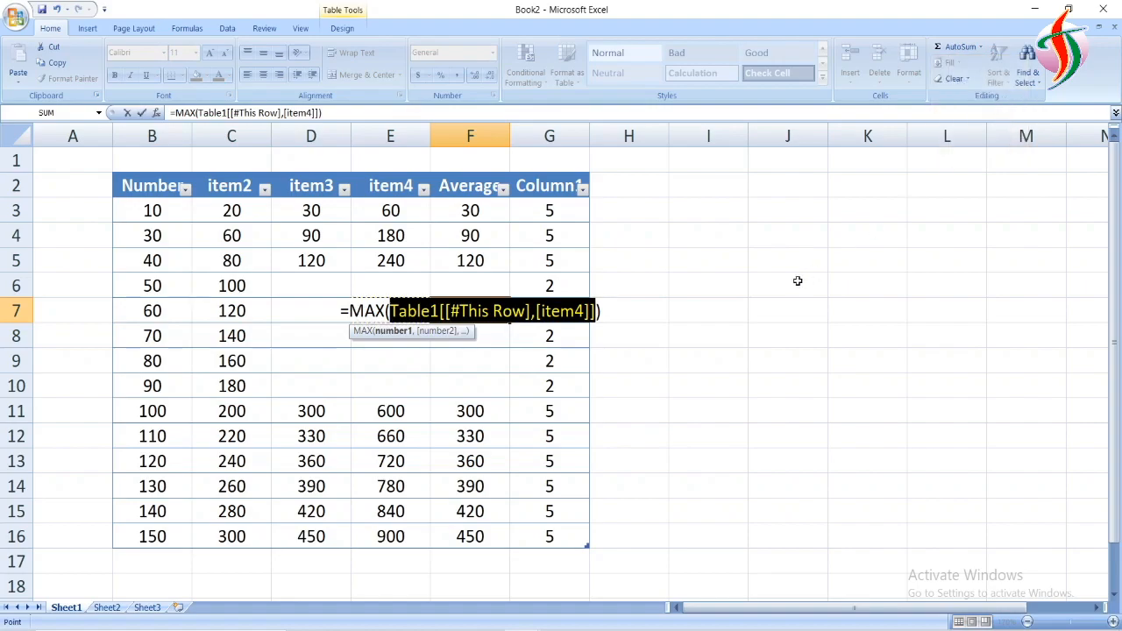
pyautogui.click(722, 320)
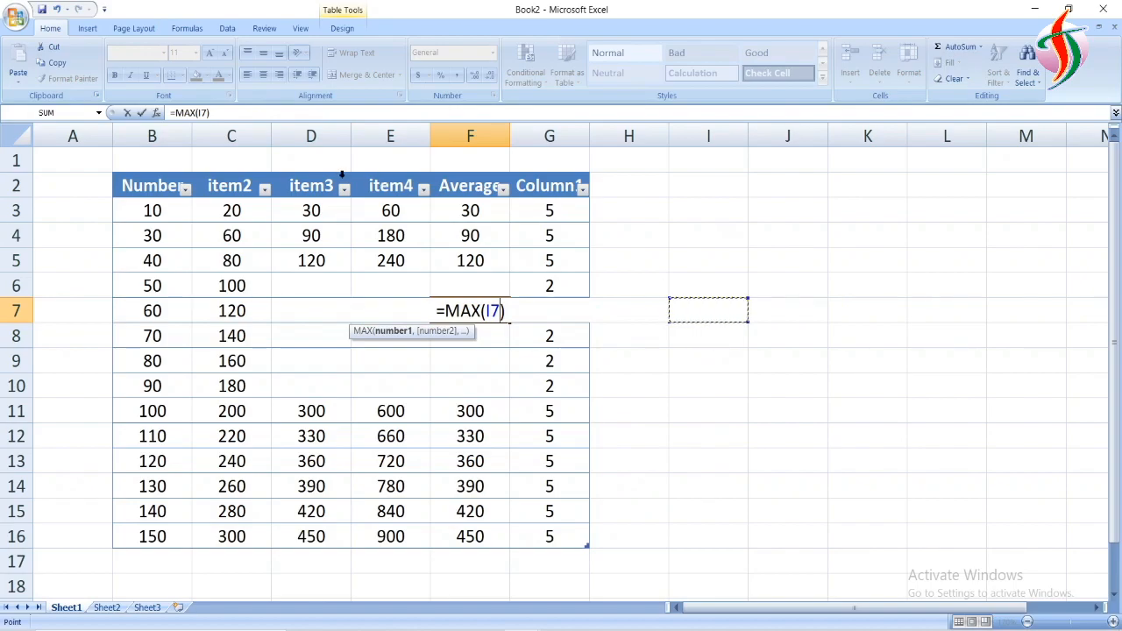
pyautogui.click(128, 113)
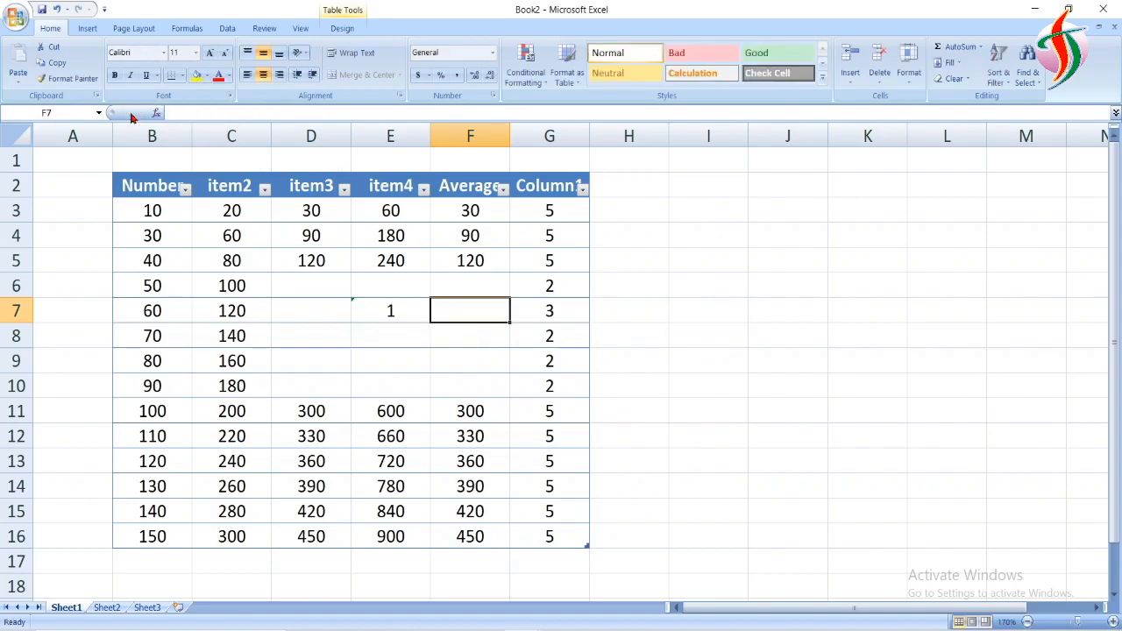
# Undo the entry in E7 and the clearing of D6:F10
pyautogui.click(57, 9)
pyautogui.click(57, 8)
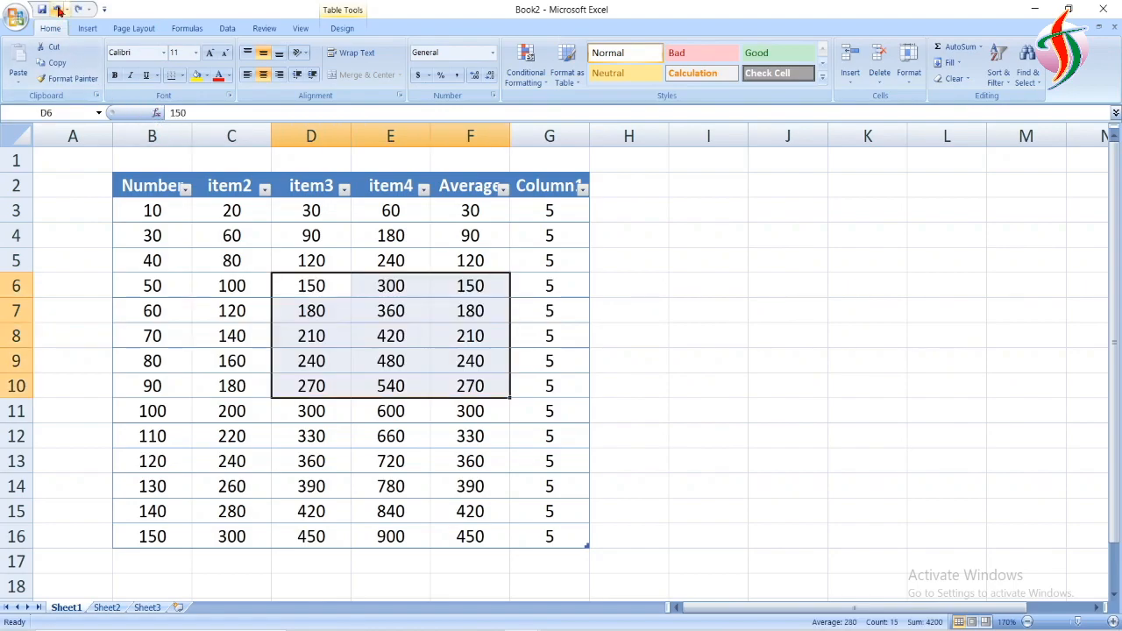
pyautogui.click(704, 360)
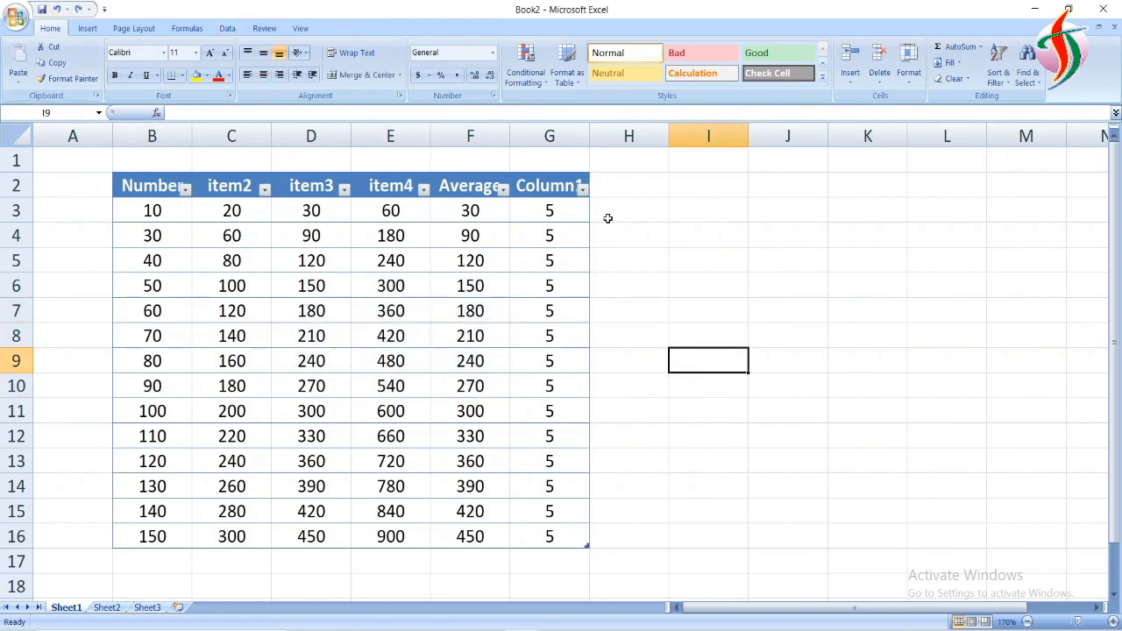
# Insert the AutoSum Max function in H3 to find the largest value from Number through Column1 in each table row
pyautogui.click(656, 217)
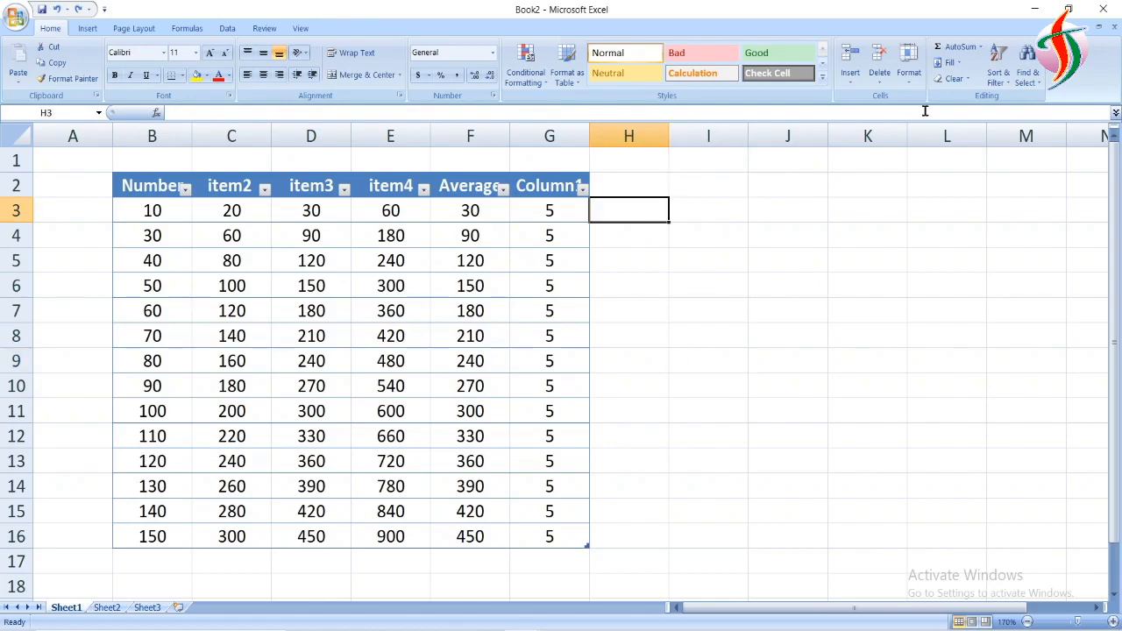
pyautogui.click(980, 47)
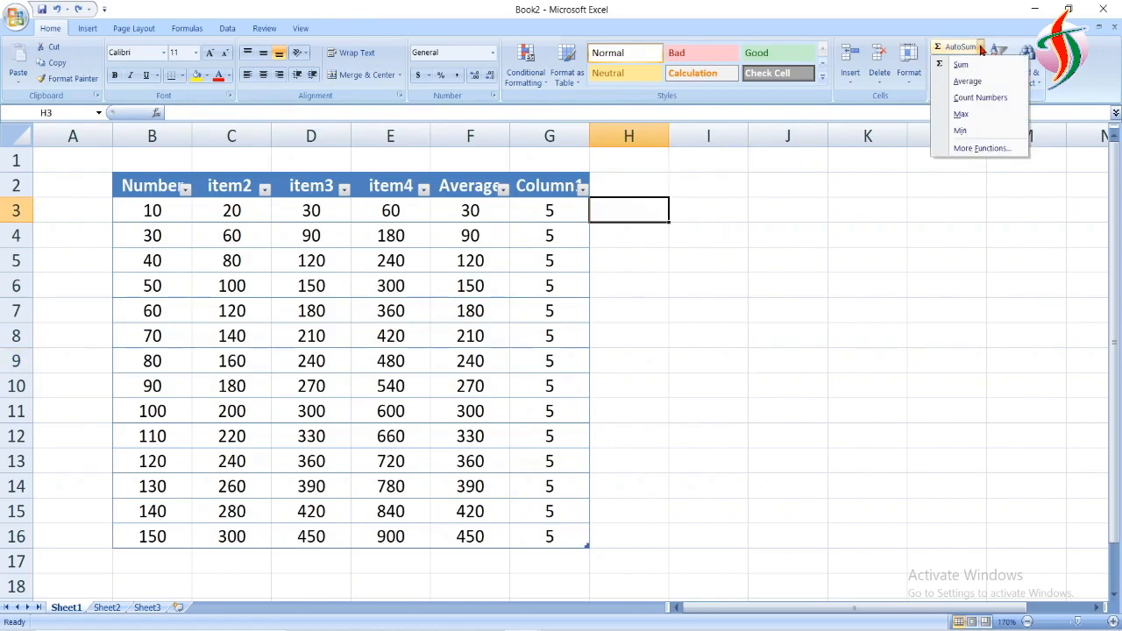
pyautogui.click(961, 115)
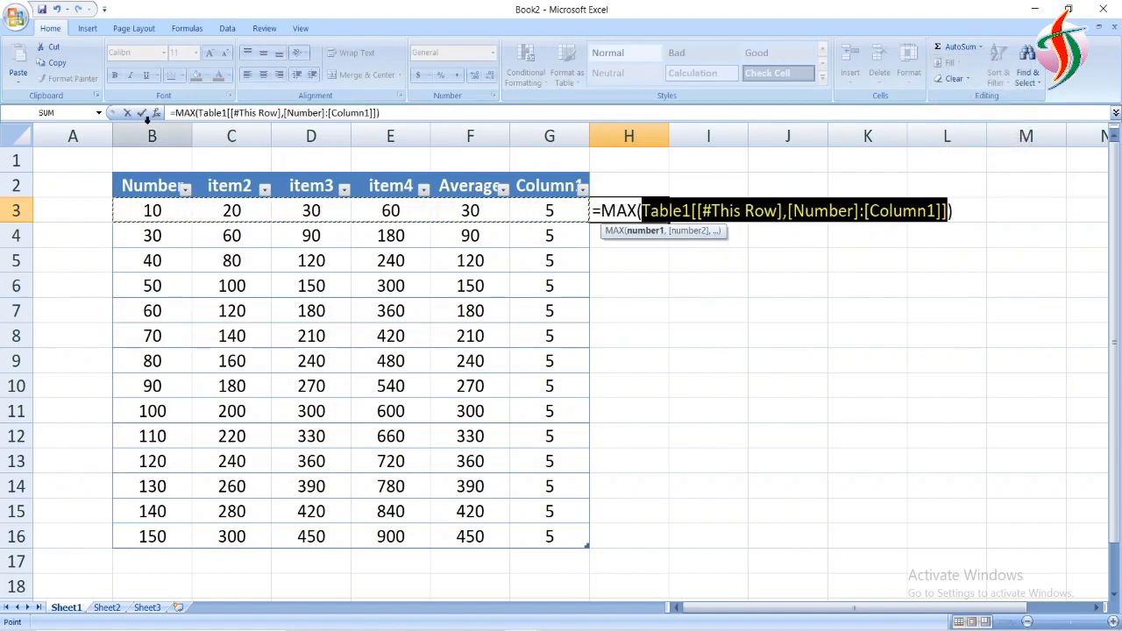
pyautogui.click(141, 113)
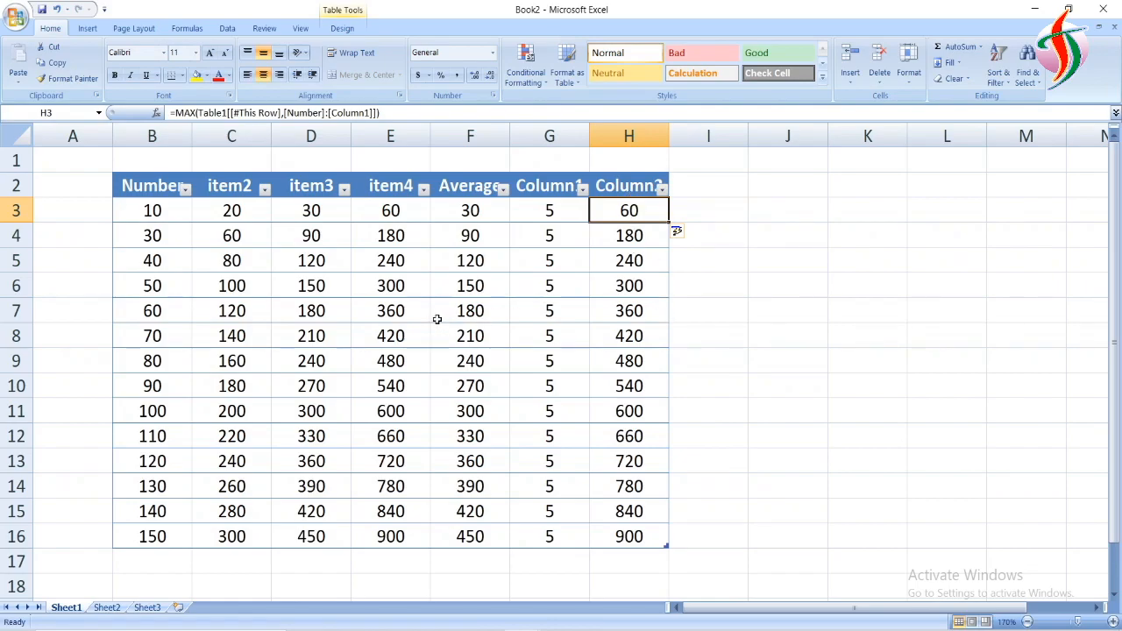
# Clear the item4 value in E9
pyautogui.click(391, 362)
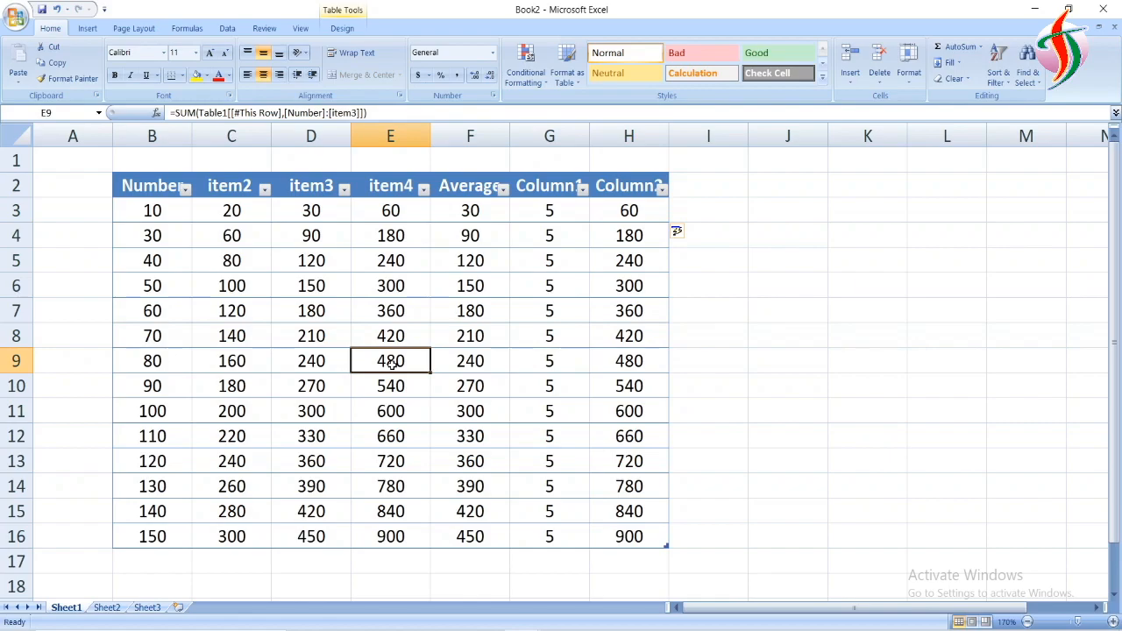
pyautogui.press('Delete')
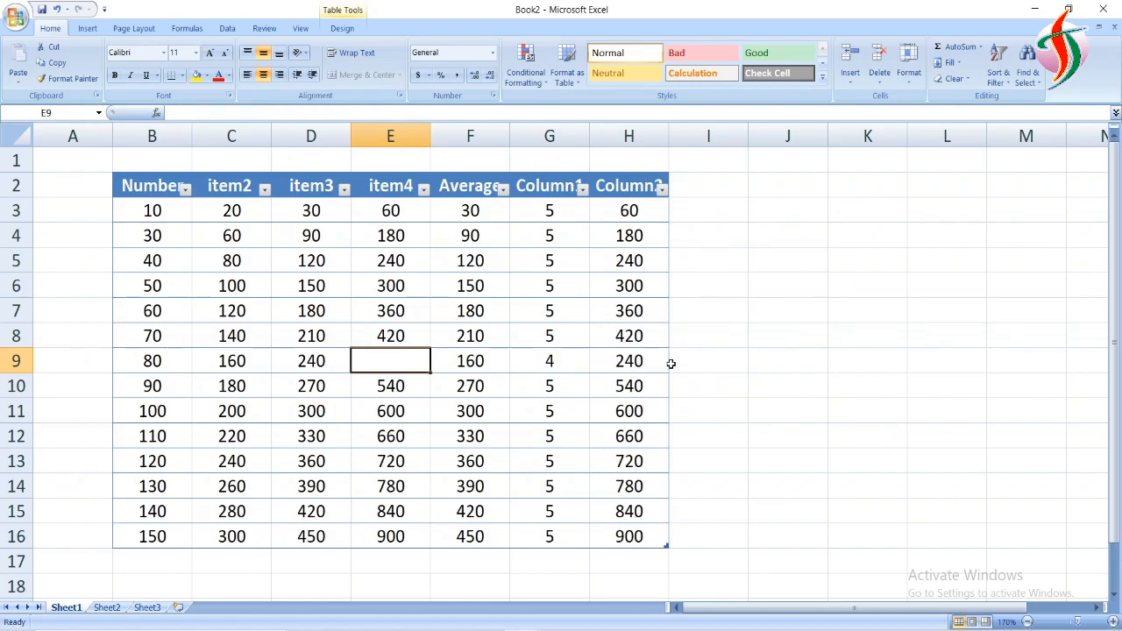
pyautogui.click(758, 365)
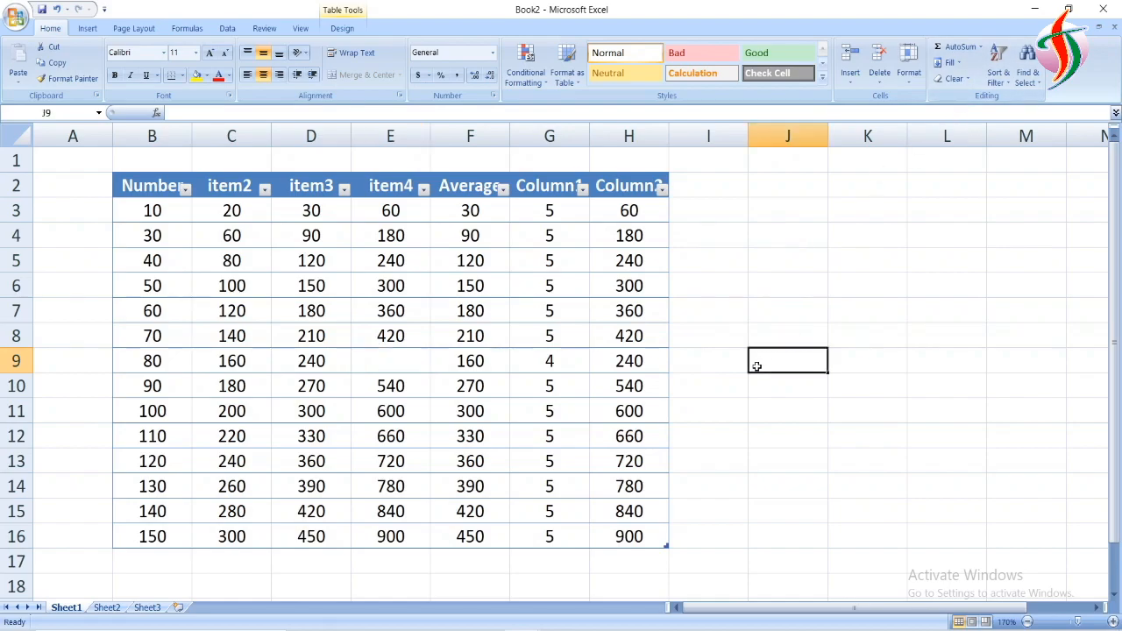
# Browse the most recently used functions in the Insert Function dialog, then close it without inserting one
pyautogui.click(981, 48)
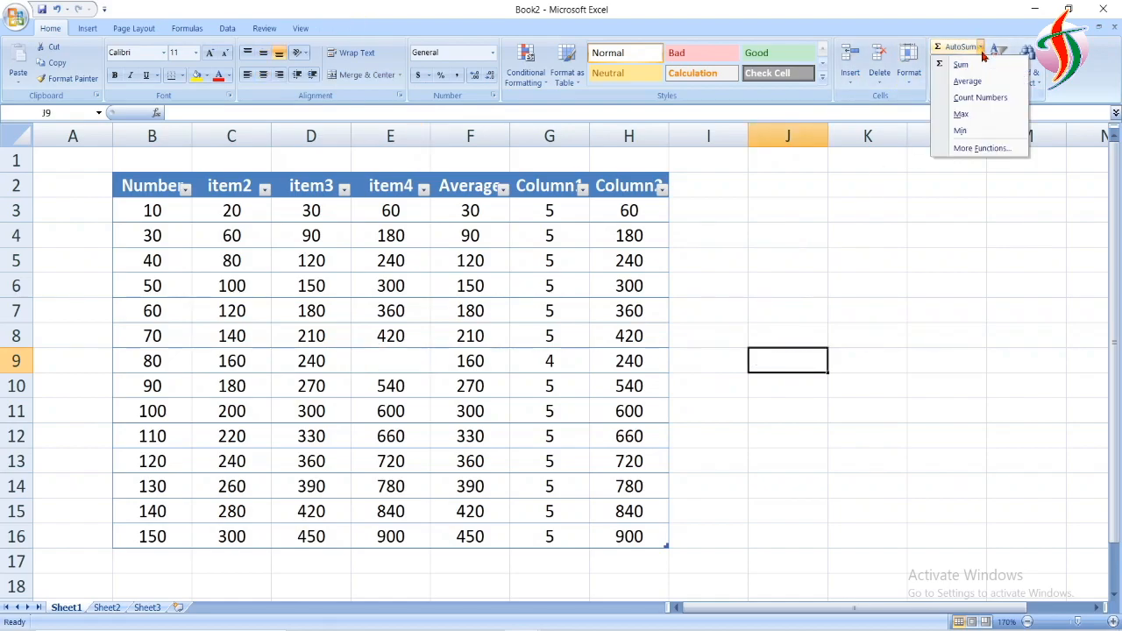
pyautogui.click(984, 149)
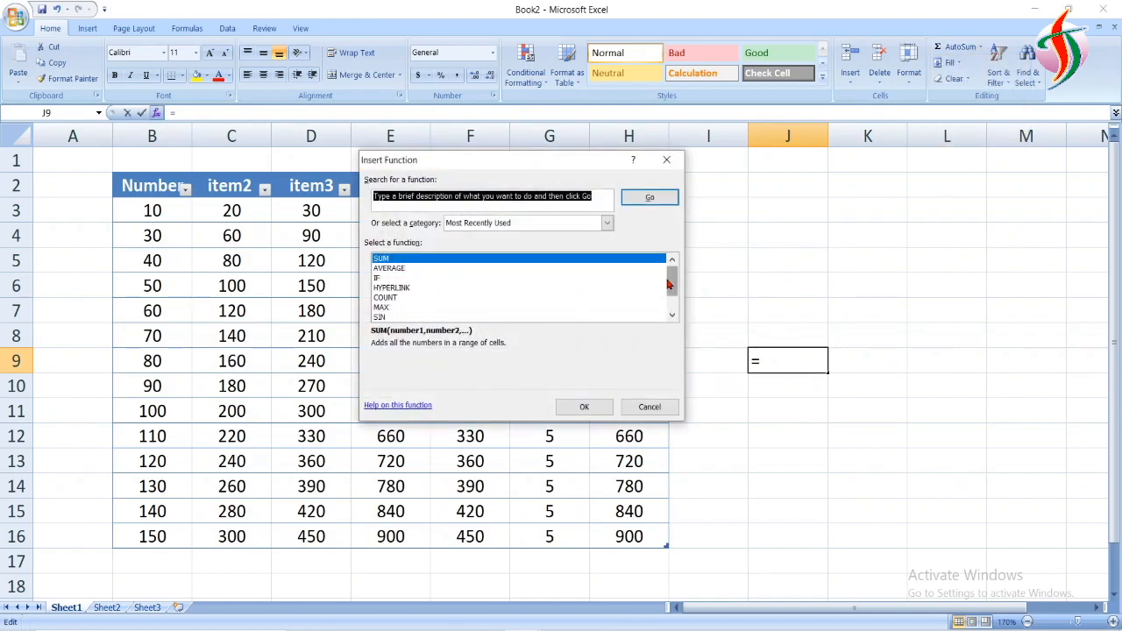
pyautogui.moveTo(673, 283); pyautogui.dragTo(677, 306)
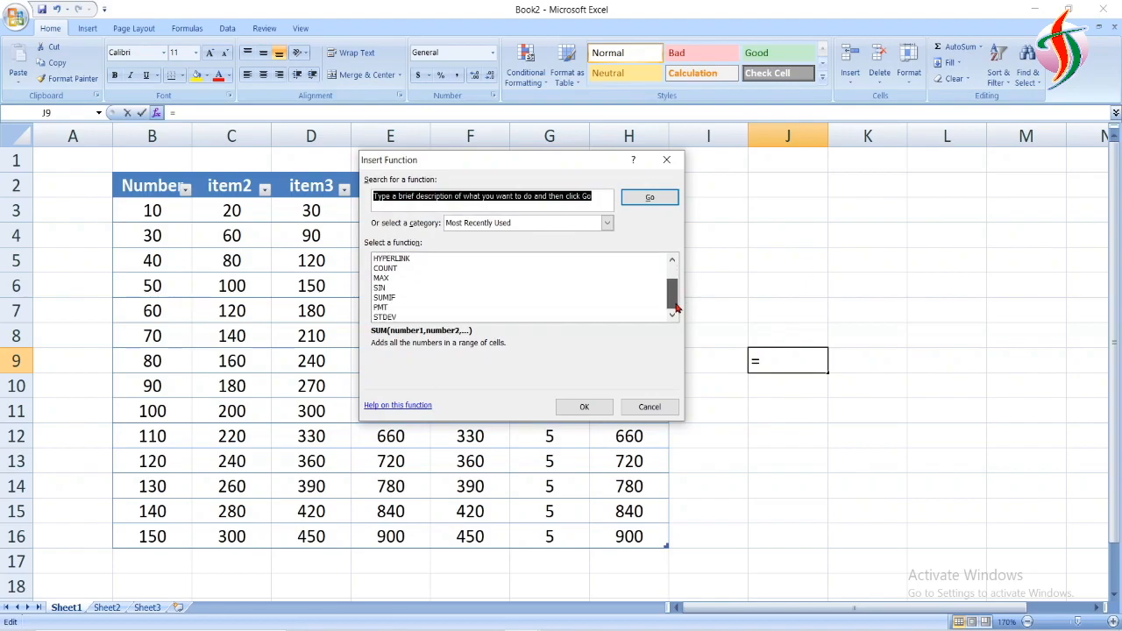
pyautogui.click(649, 407)
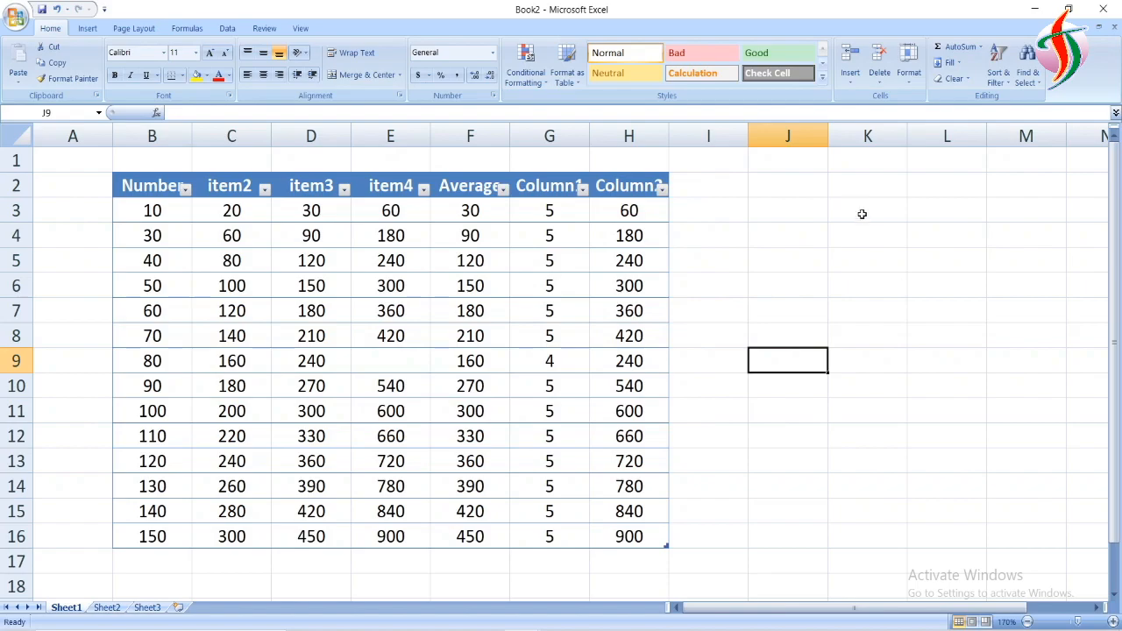
pyautogui.click(816, 212)
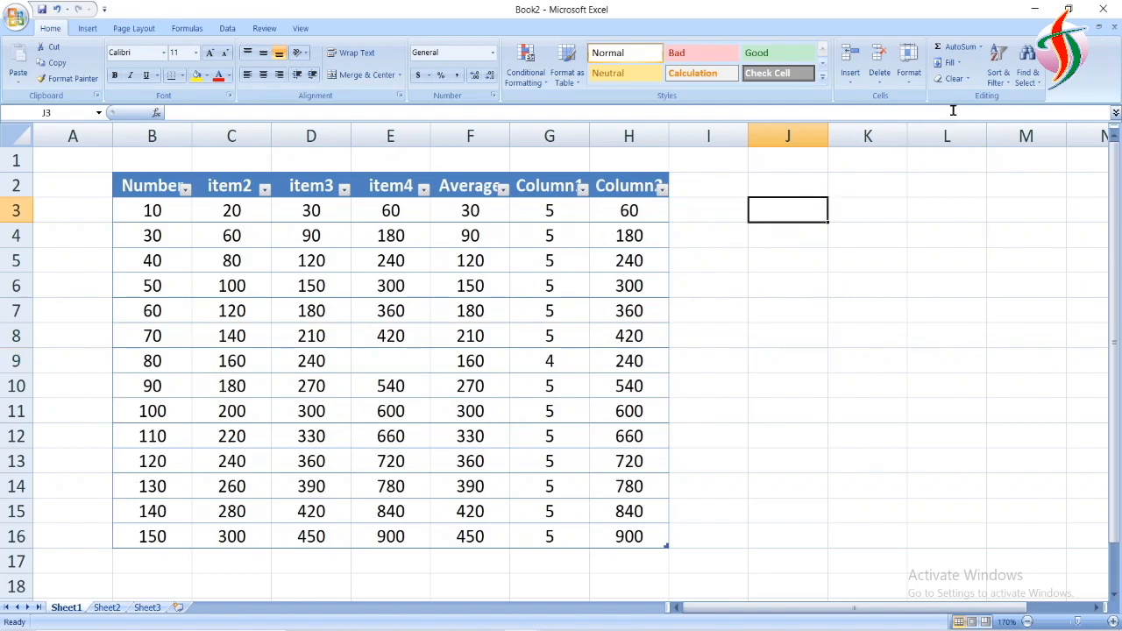
pyautogui.click(962, 65)
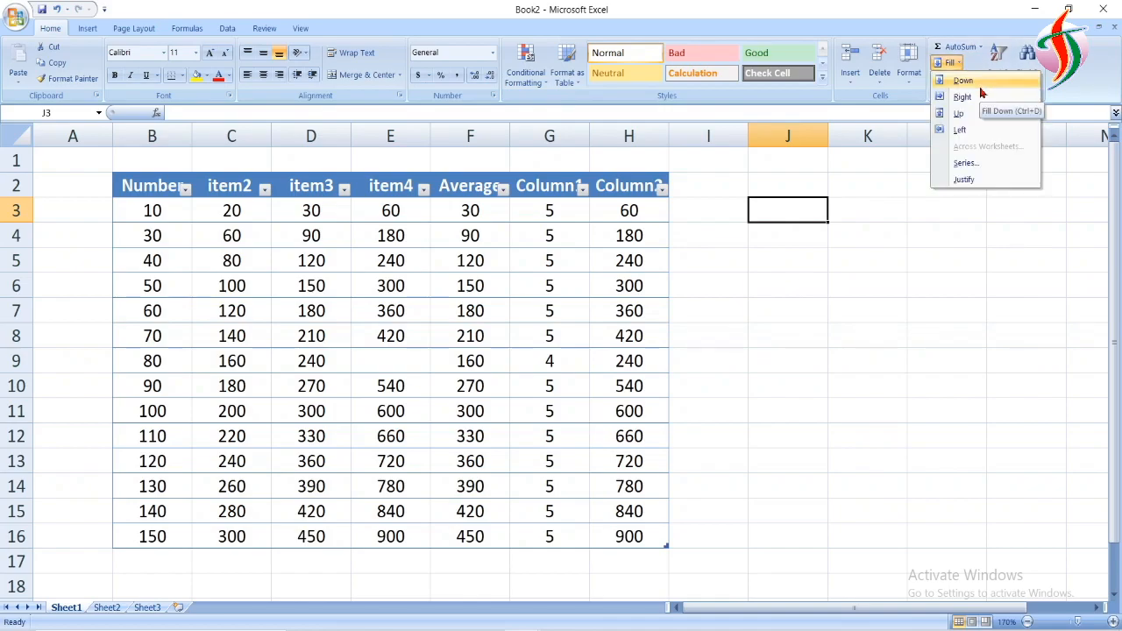
pyautogui.click(705, 189)
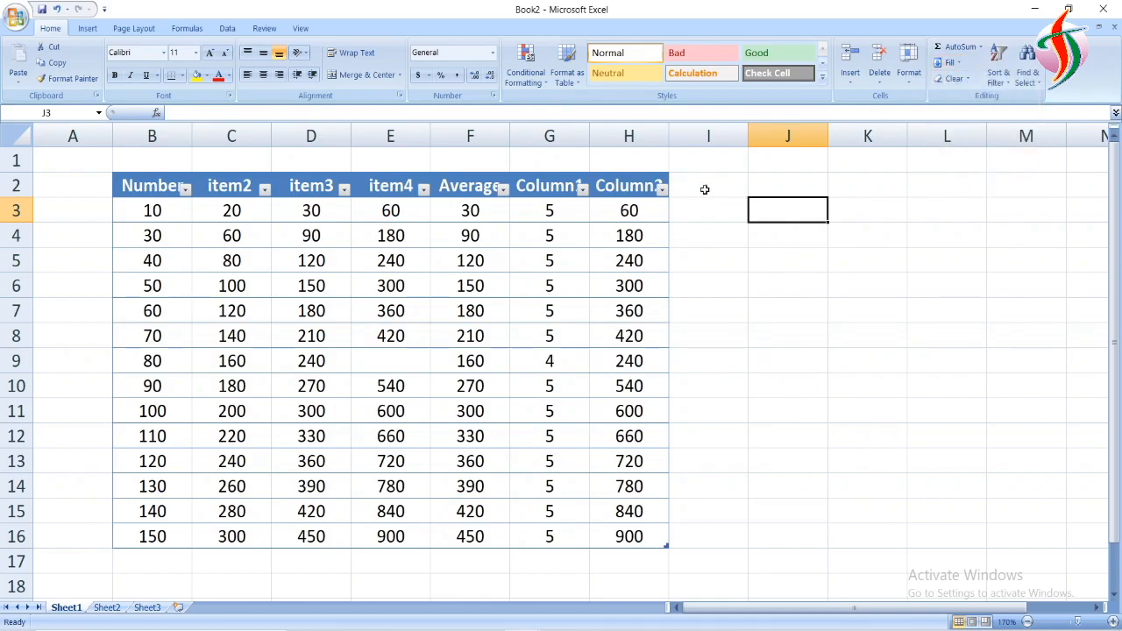
# Fill the Column2 header right into I2 and widen column I to fit the new header
pyautogui.click(709, 183)
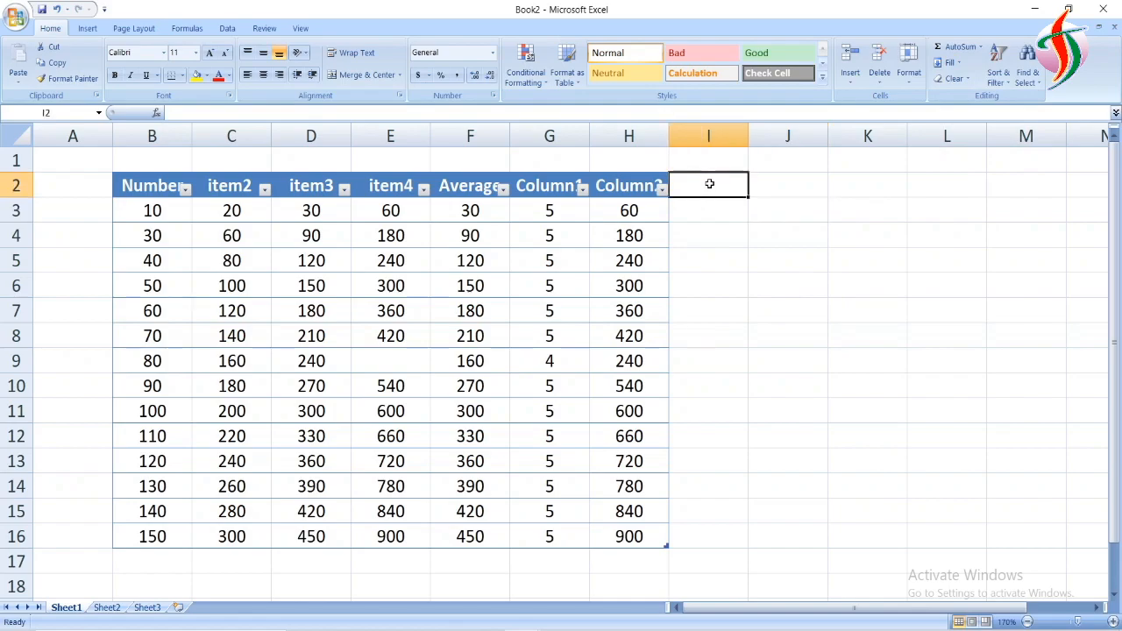
pyautogui.click(961, 65)
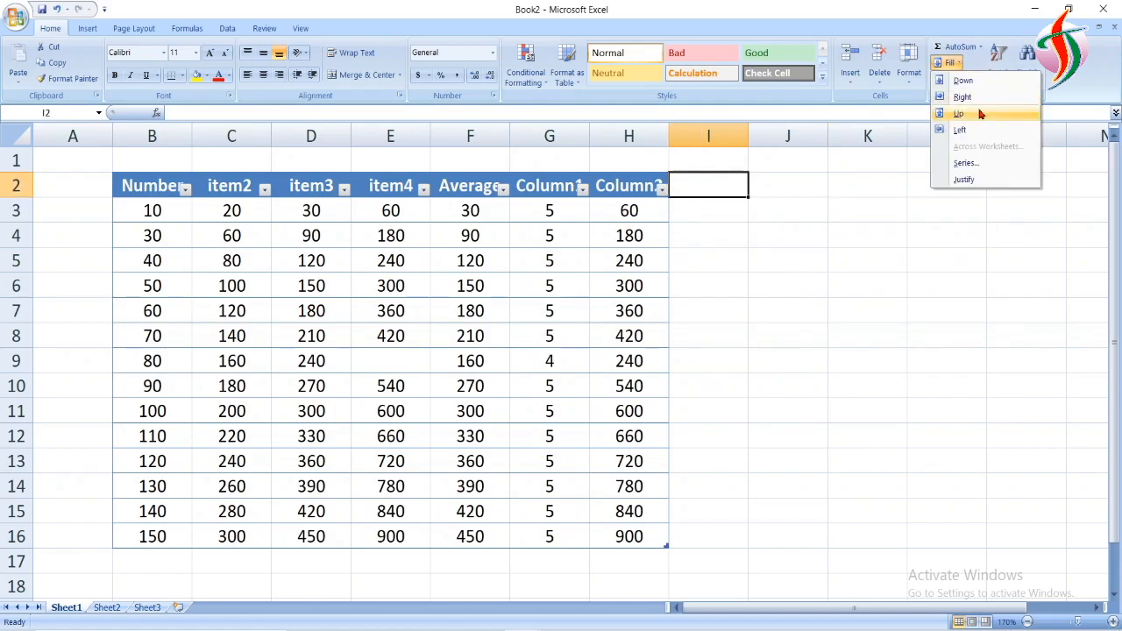
pyautogui.click(982, 97)
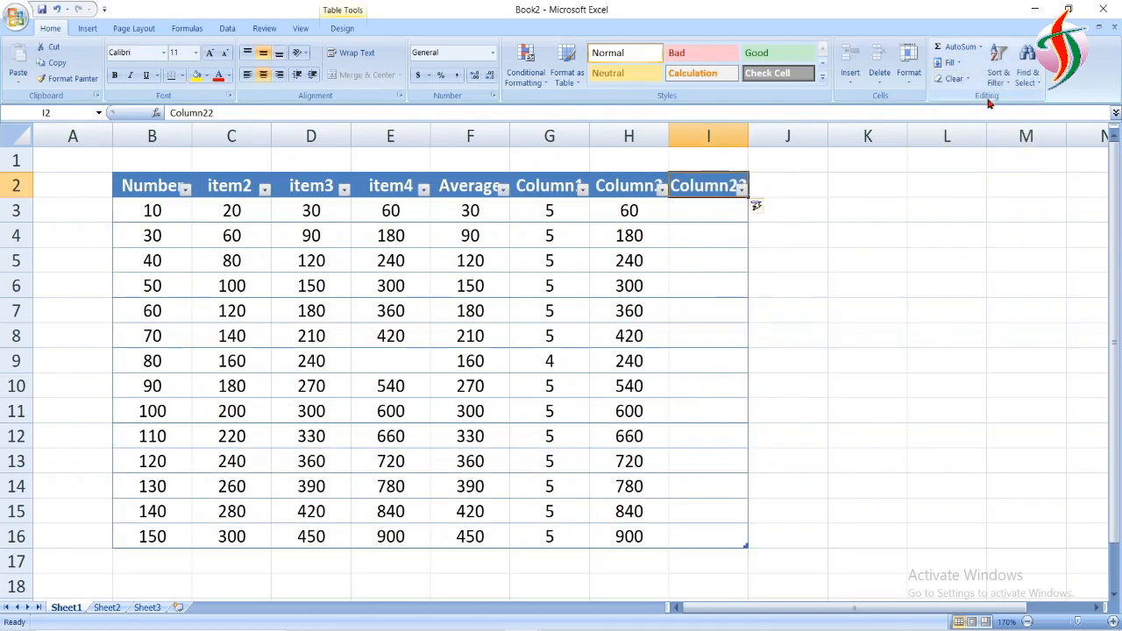
pyautogui.click(813, 222)
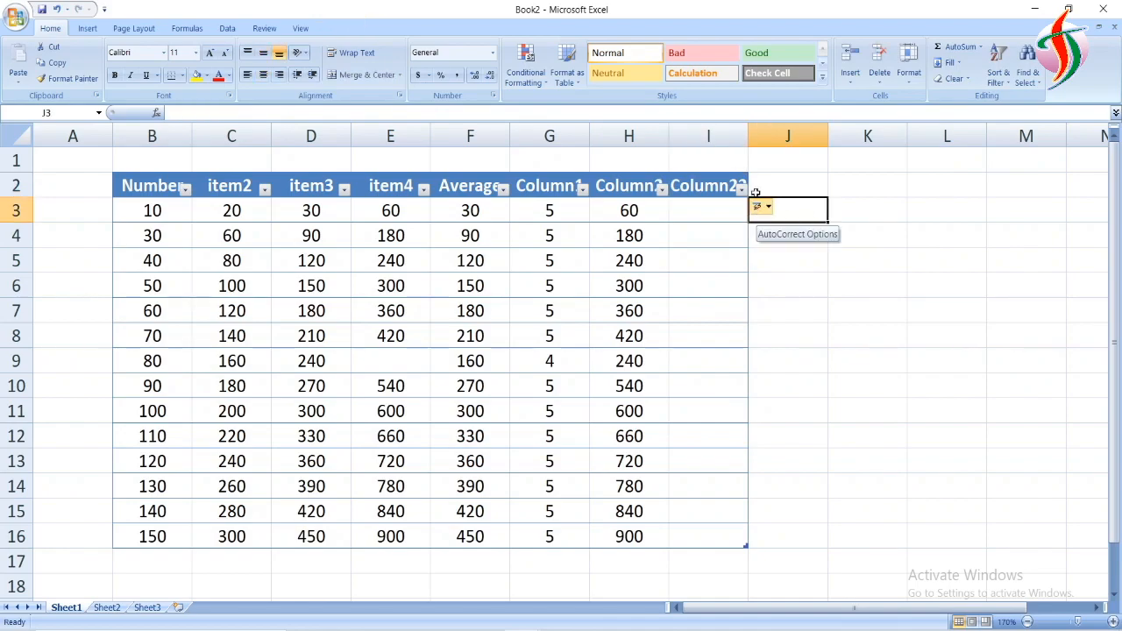
pyautogui.moveTo(746, 133); pyautogui.dragTo(771, 133)
pyautogui.click(732, 216)
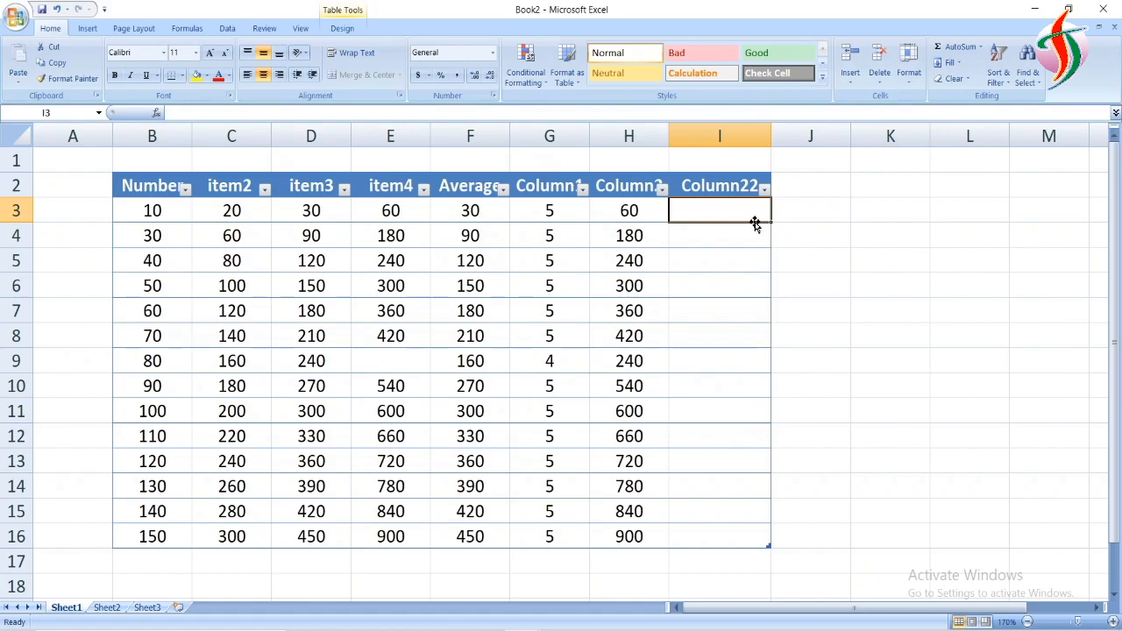
# Turn off the filter buttons in the headers of the table in B2:I16
pyautogui.hotkey('ctrl', 'a')
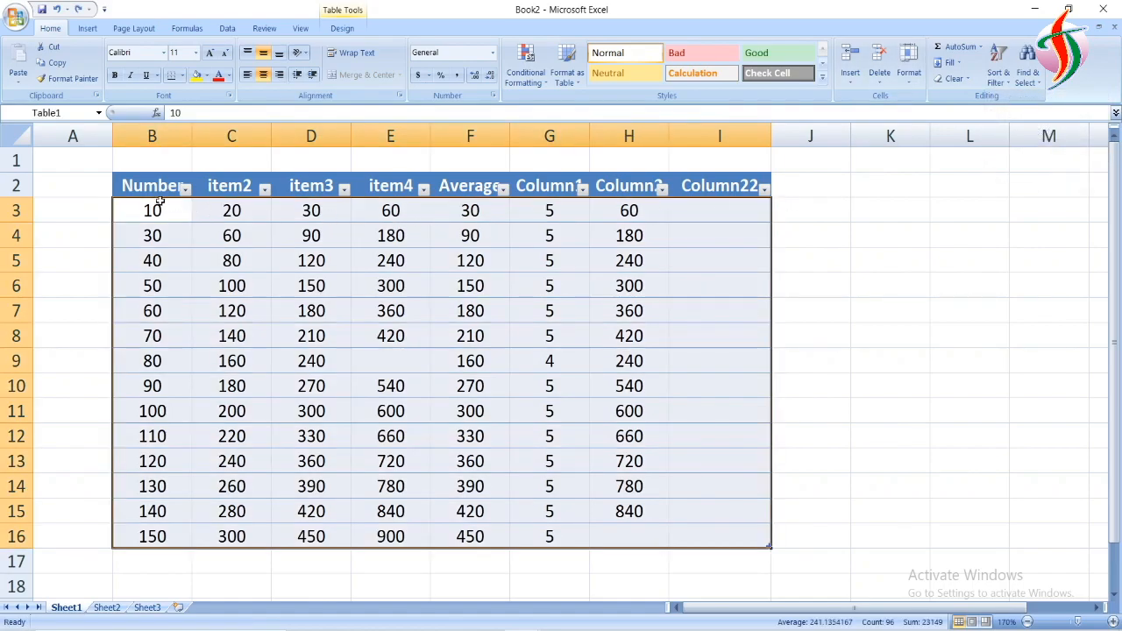
pyautogui.moveTo(151, 190); pyautogui.dragTo(765, 539)
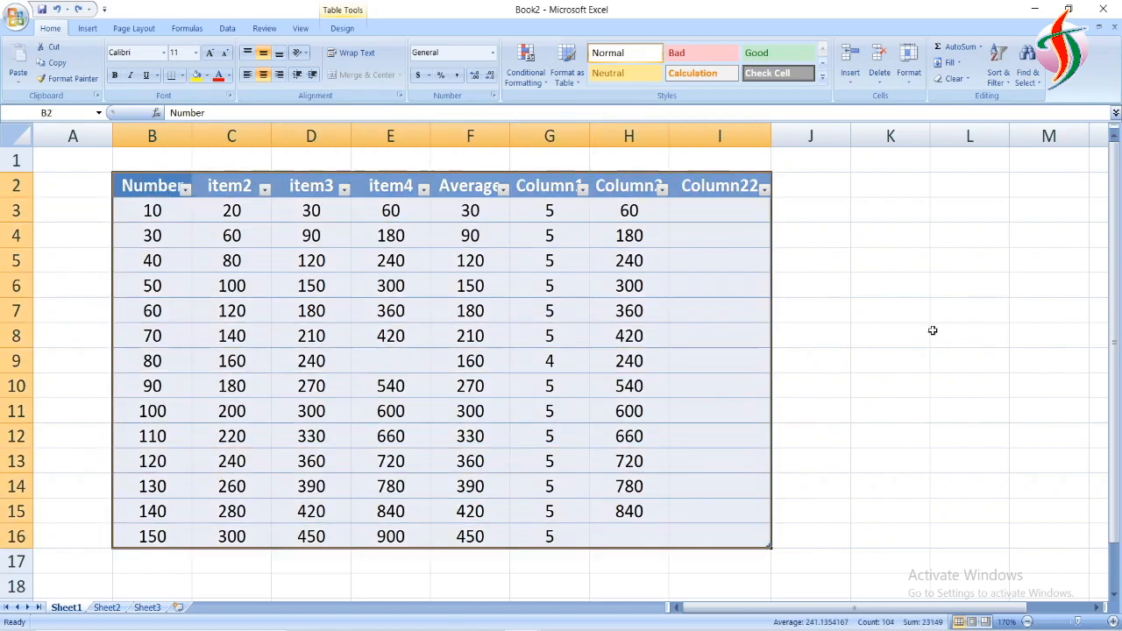
pyautogui.click(996, 77)
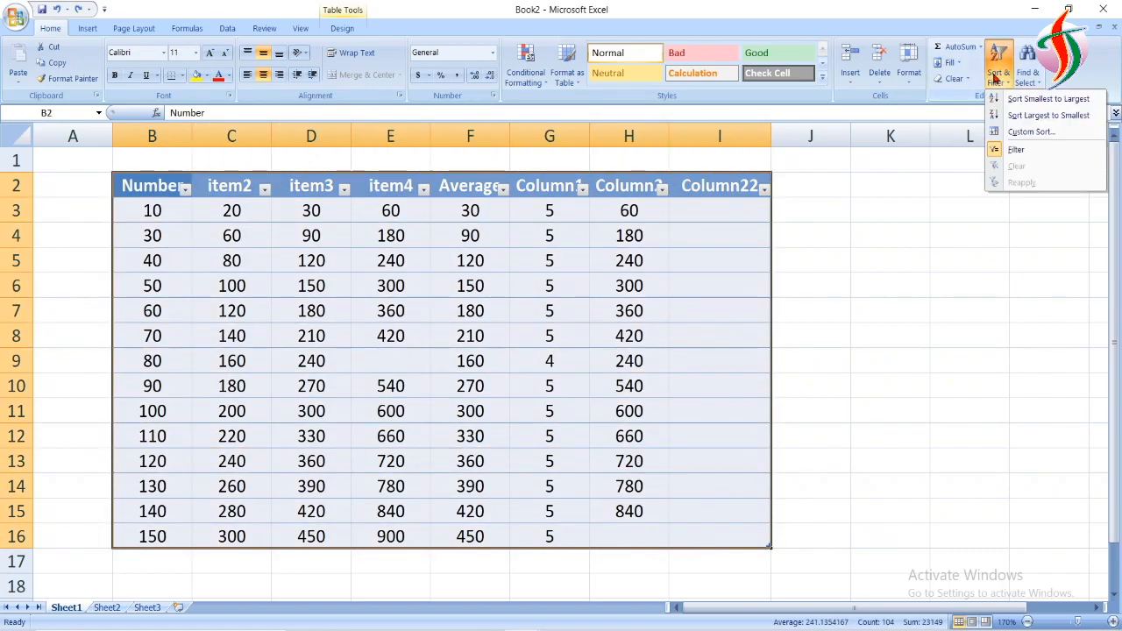
pyautogui.click(1027, 151)
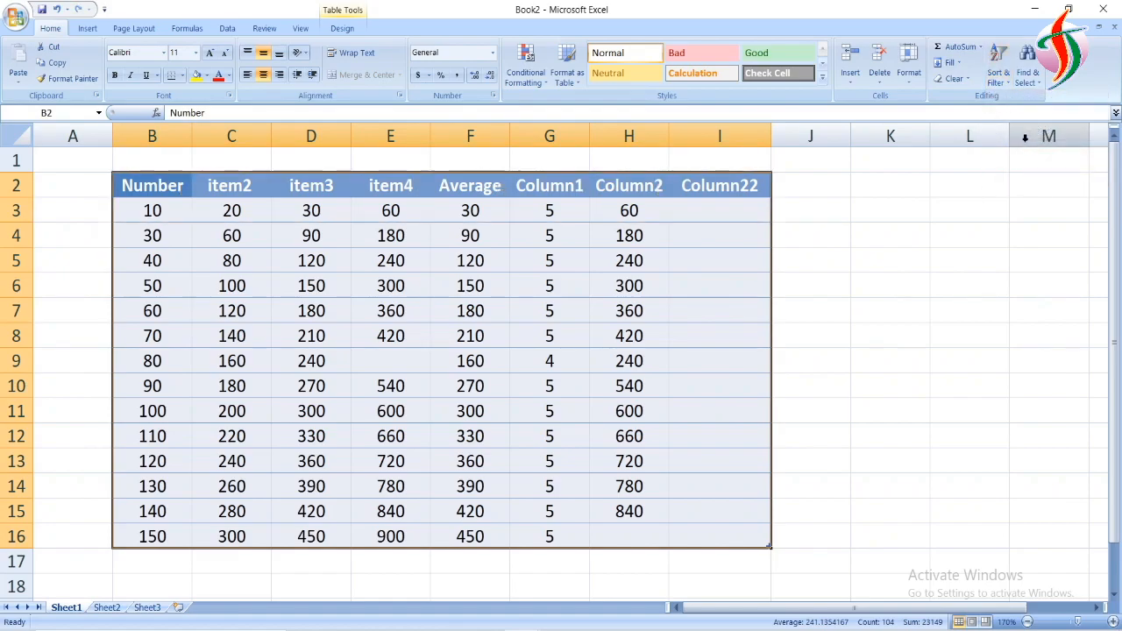
# Sort the table by the Number column from smallest to largest, and re-sort it from largest to smallest
pyautogui.click(1002, 77)
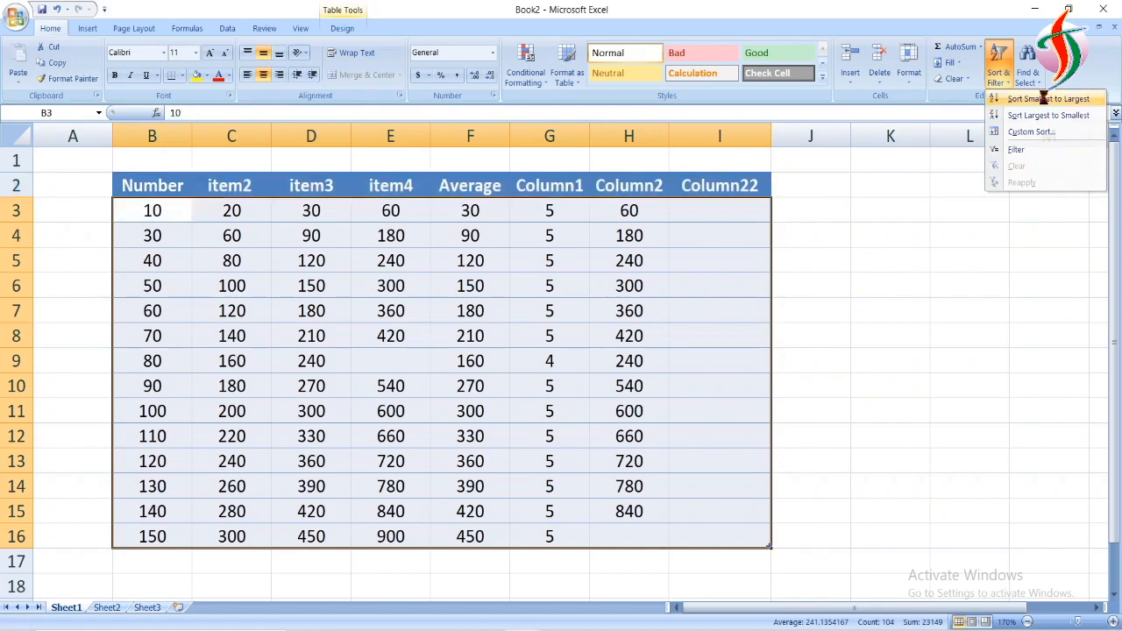
pyautogui.click(1045, 100)
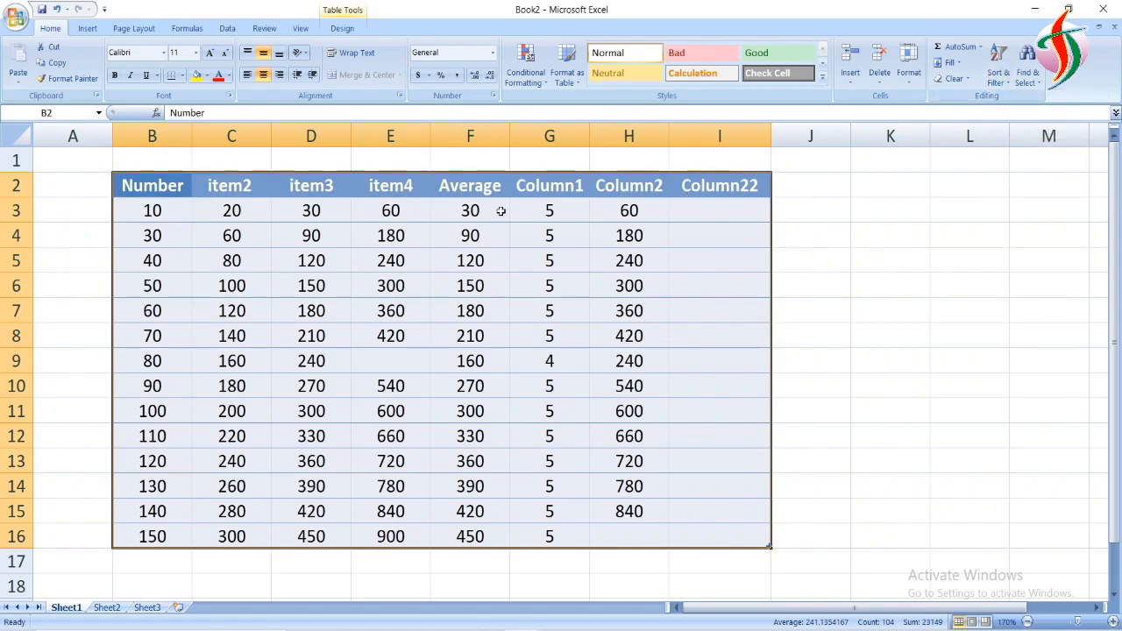
pyautogui.click(1002, 83)
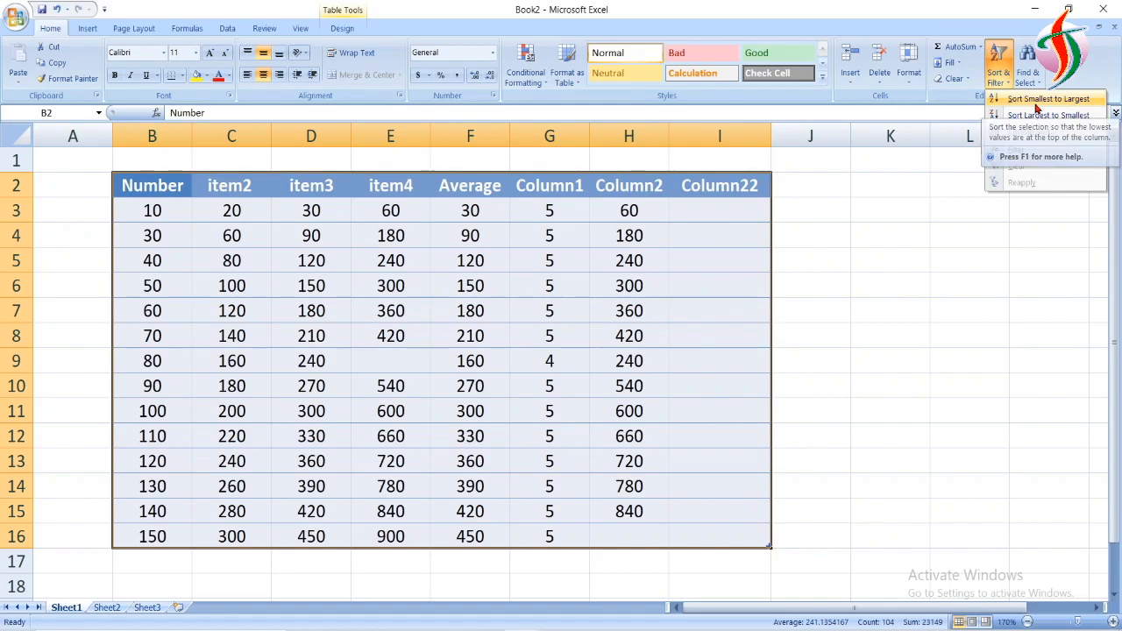
pyautogui.click(1036, 105)
pyautogui.click(1012, 81)
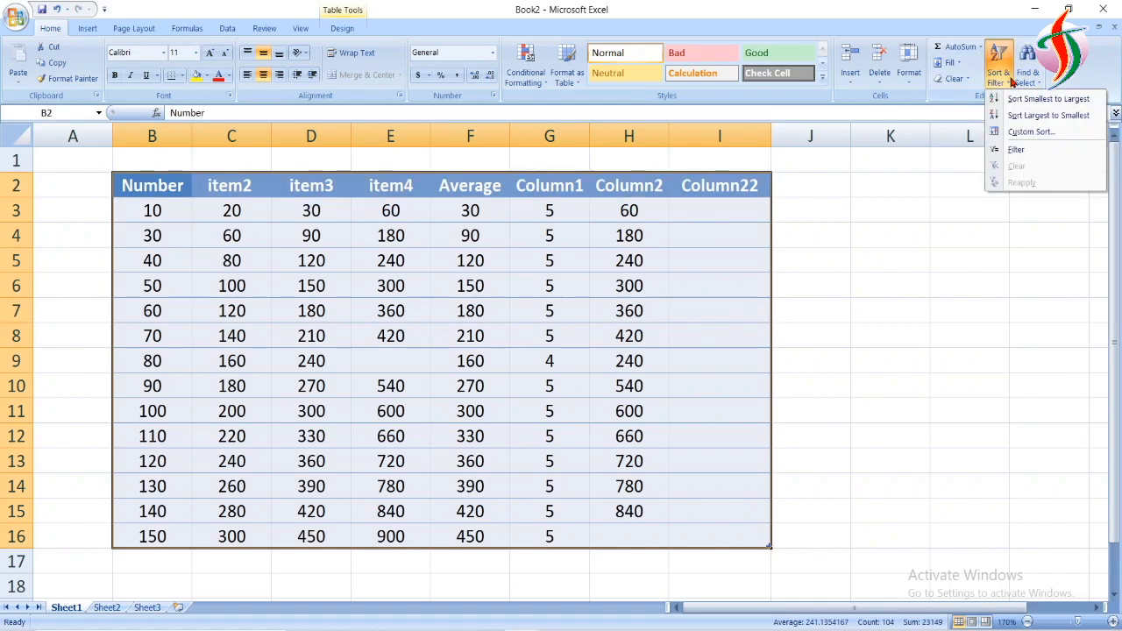
pyautogui.click(1037, 116)
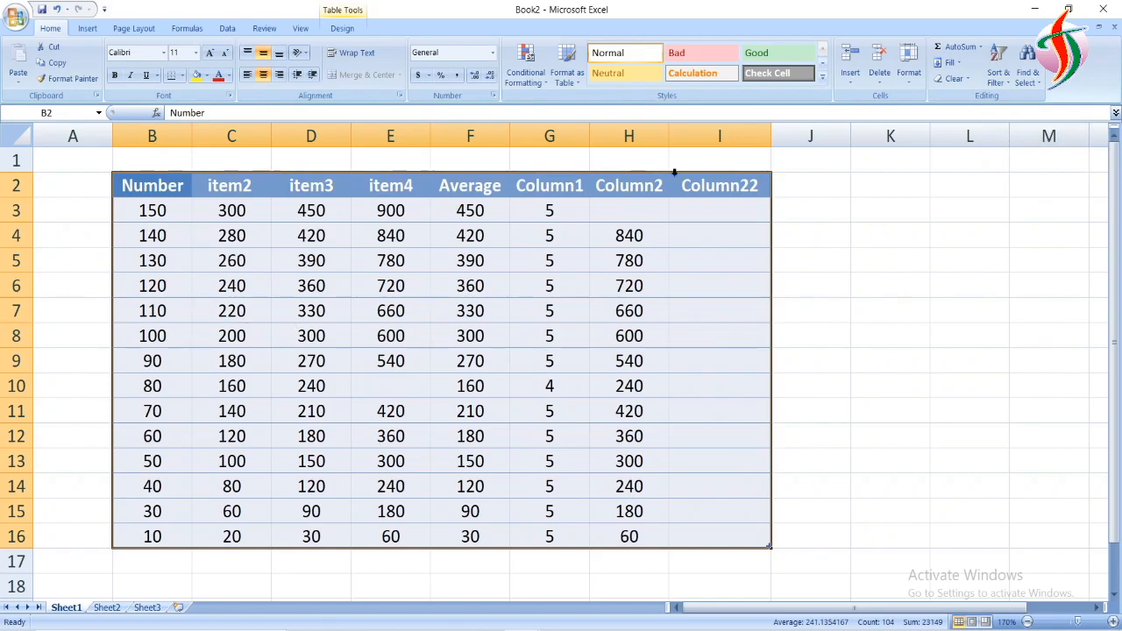
# Turn the filter buttons in the table's header row back on
pyautogui.click(999, 76)
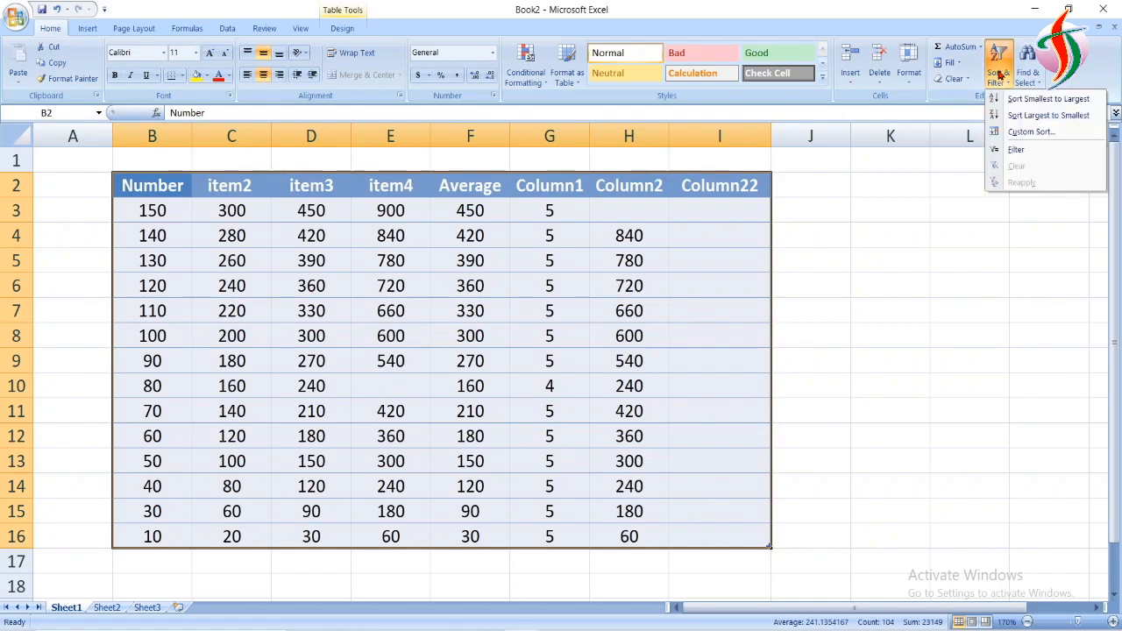
pyautogui.click(1033, 154)
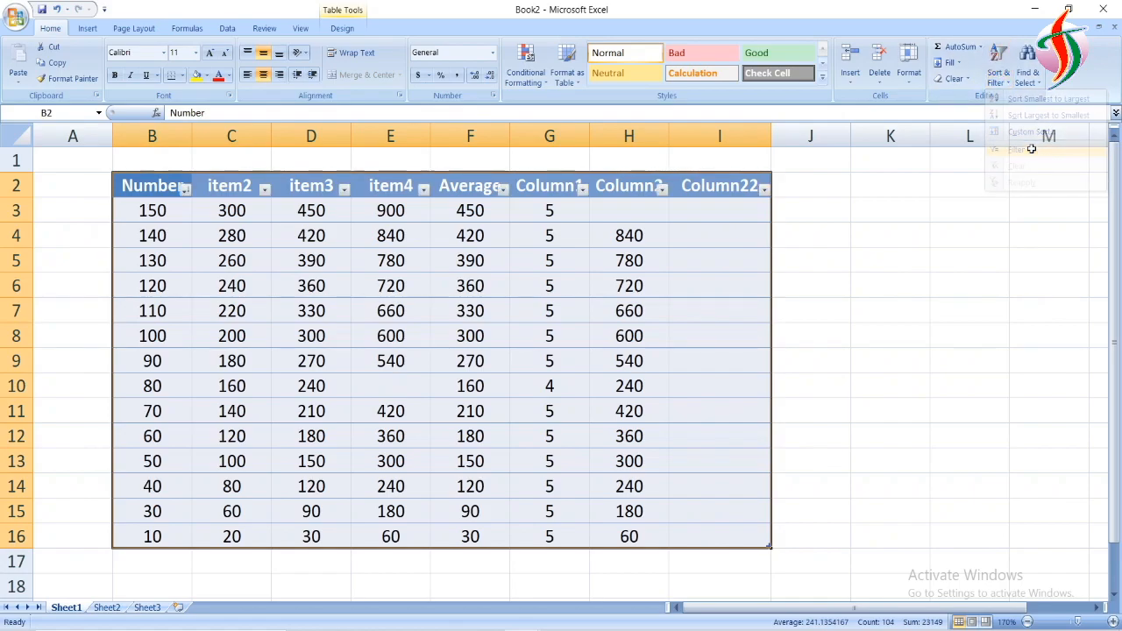
# Use the Number header's filter options to sort from smallest to largest and back from largest to smallest
pyautogui.click(185, 190)
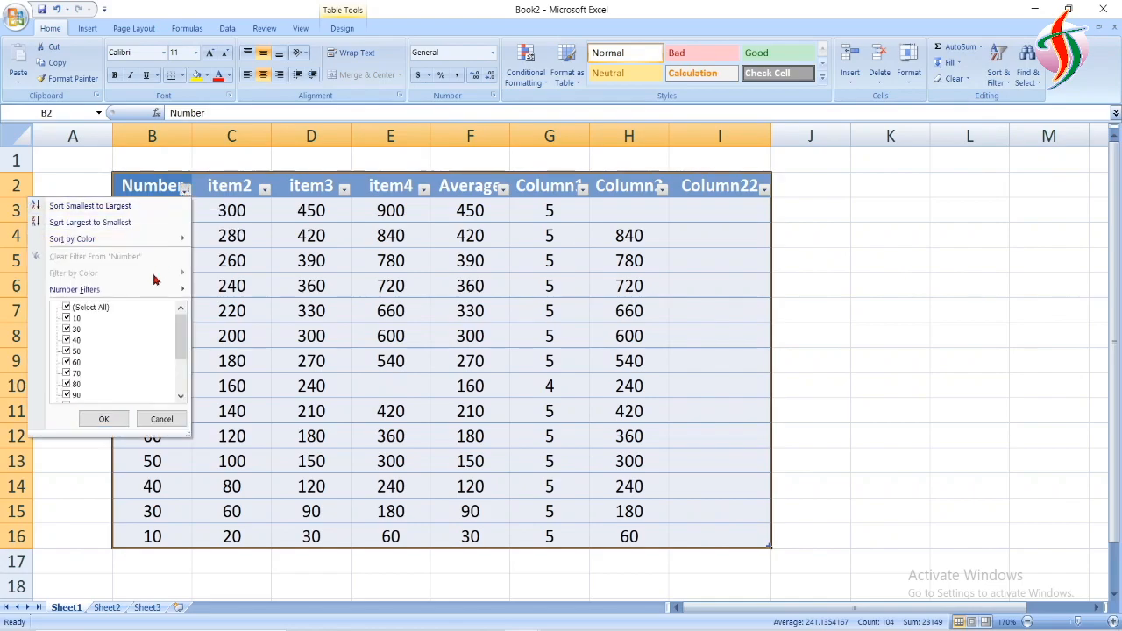
pyautogui.click(111, 207)
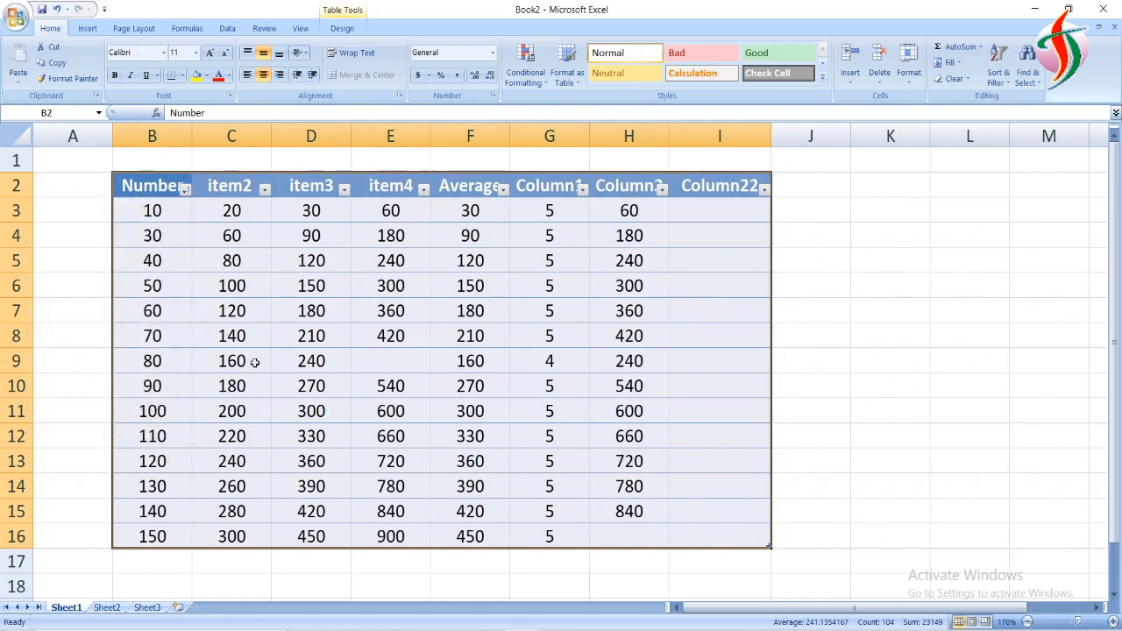
pyautogui.click(185, 190)
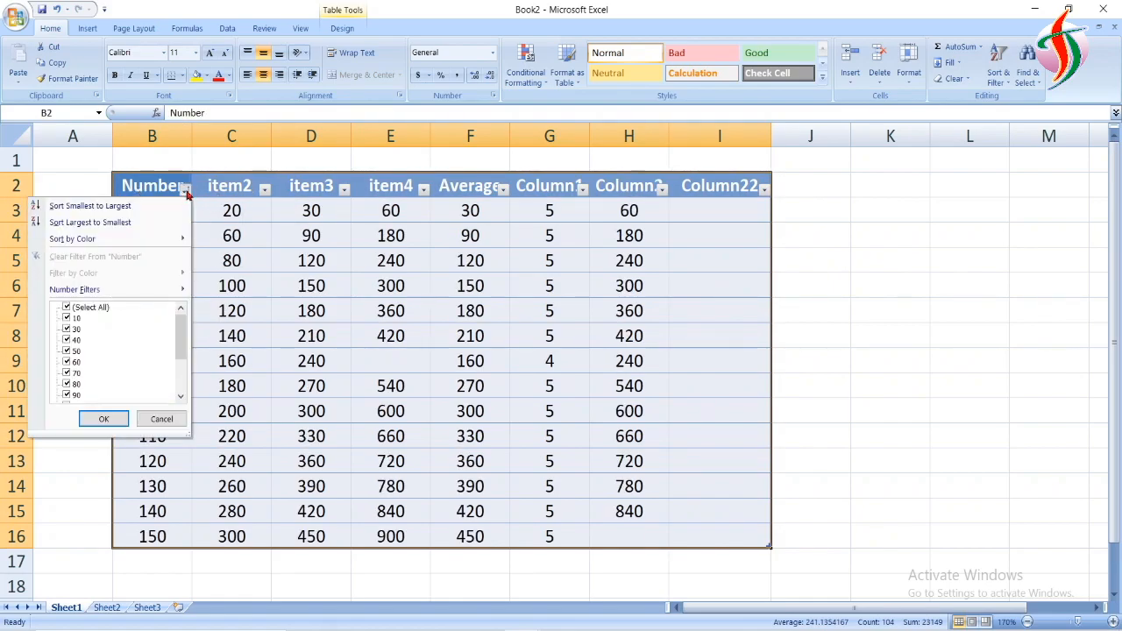
pyautogui.click(140, 224)
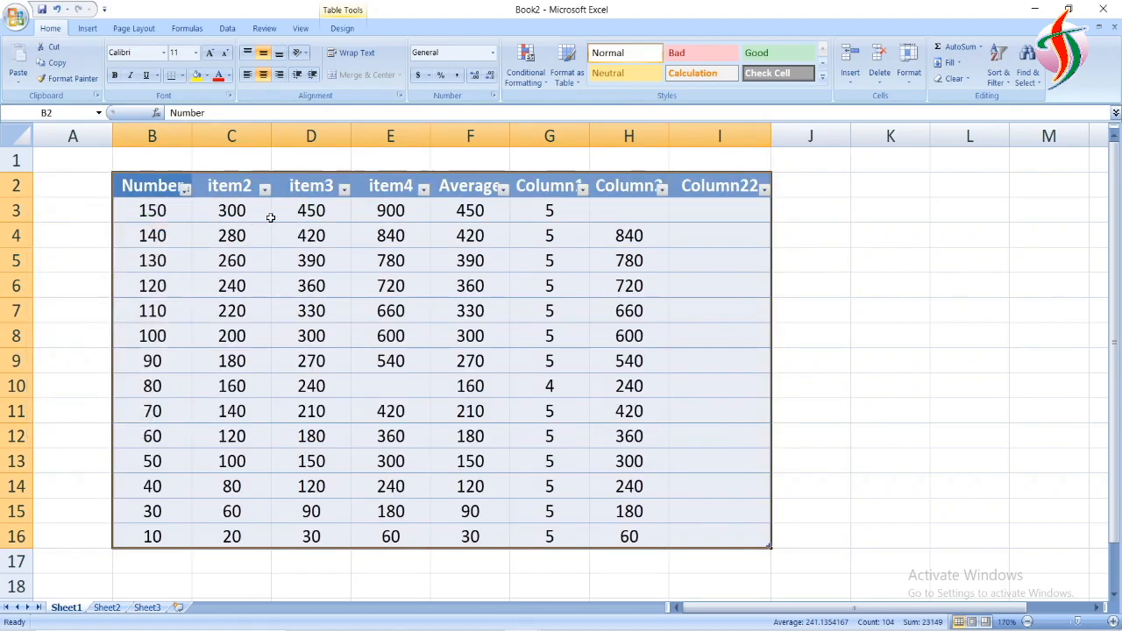
# Set up a custom sort by the Number column, sorting on Values, and bring up the choices for its order
pyautogui.click(344, 189)
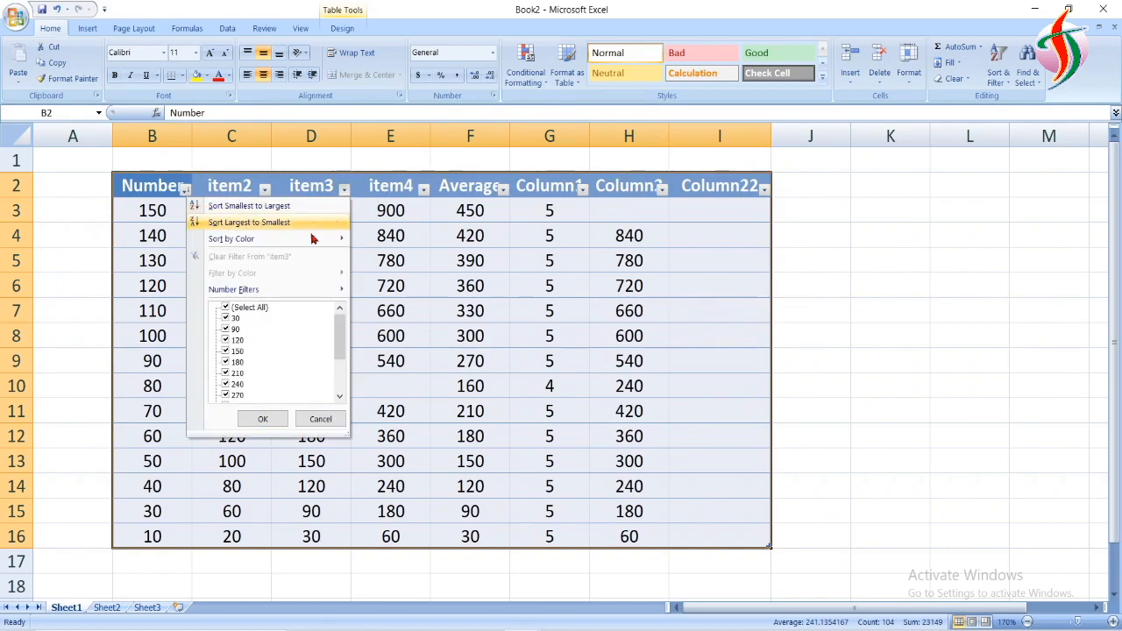
pyautogui.moveTo(309, 244)
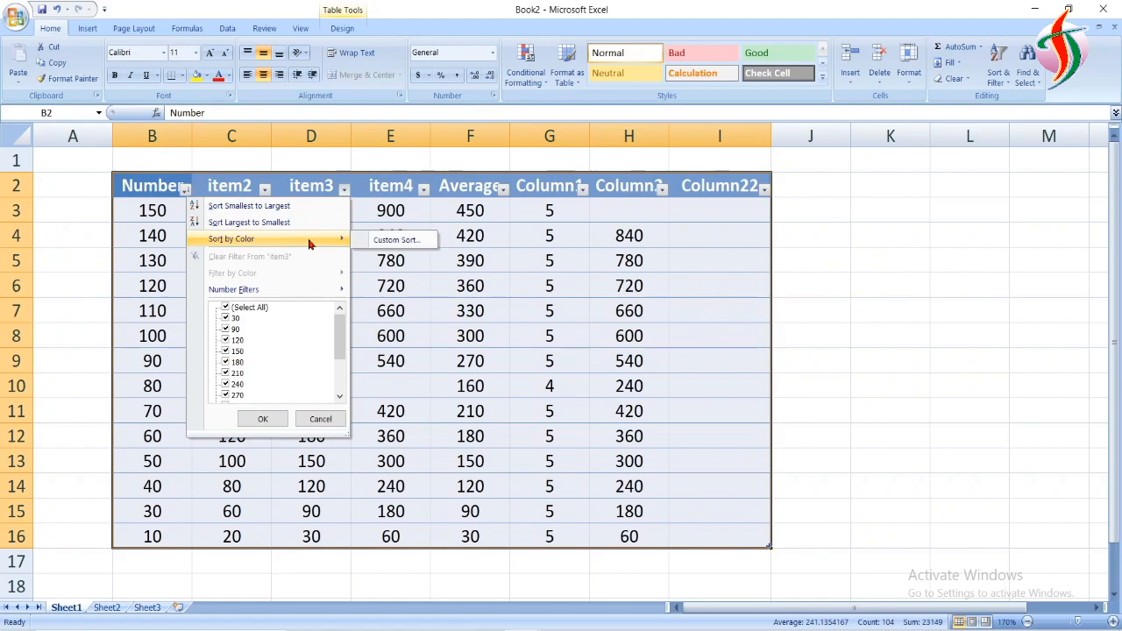
pyautogui.click(380, 242)
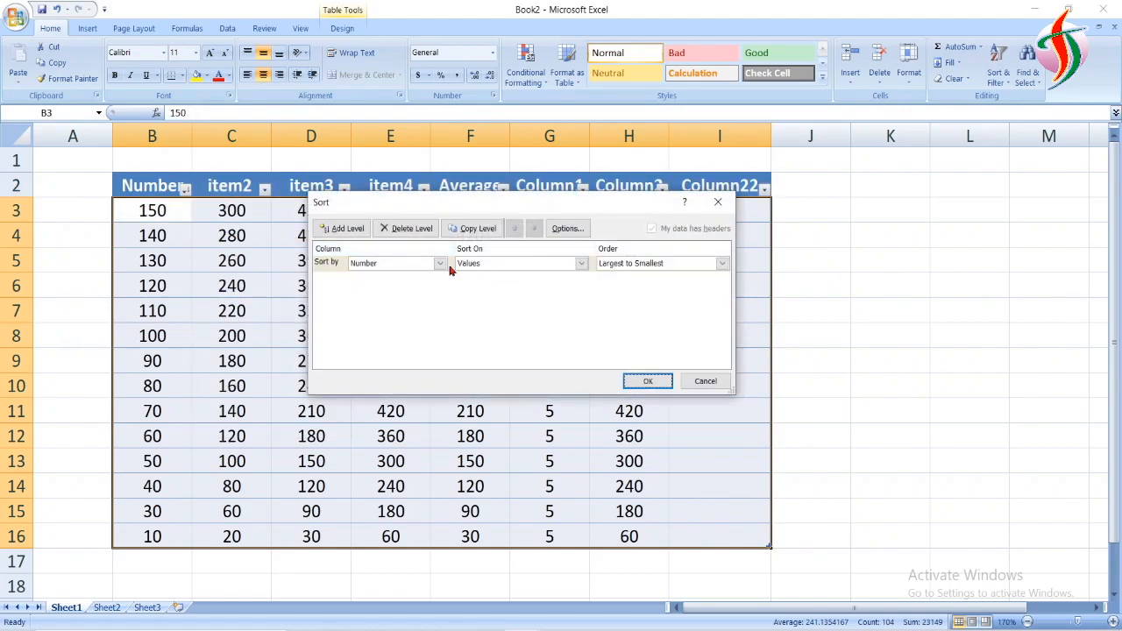
pyautogui.click(580, 265)
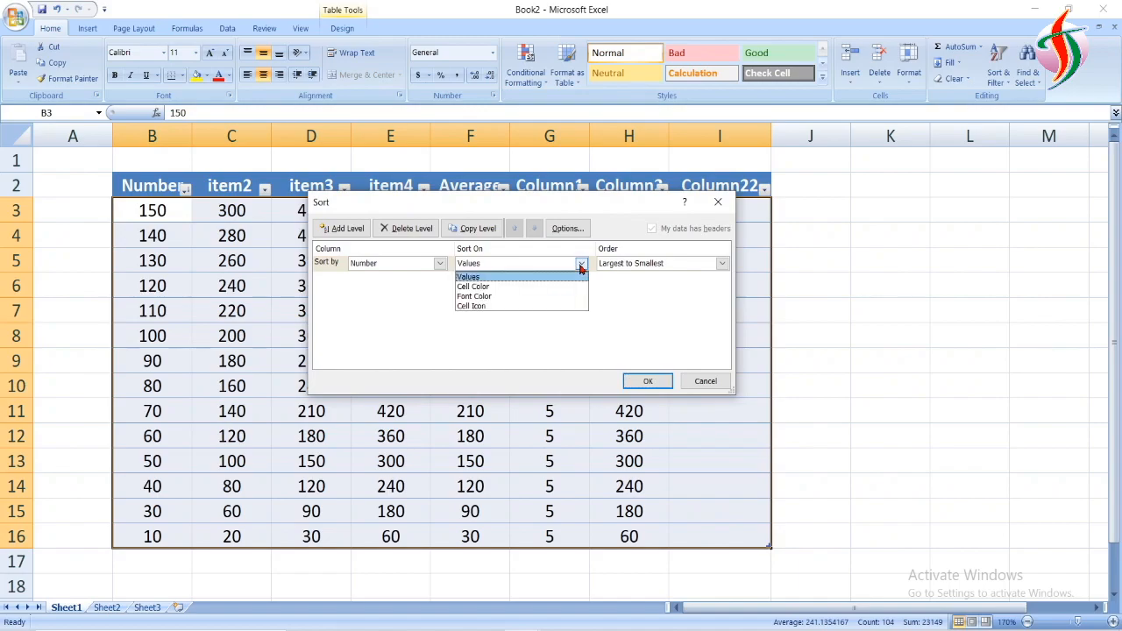
pyautogui.click(562, 278)
pyautogui.click(723, 265)
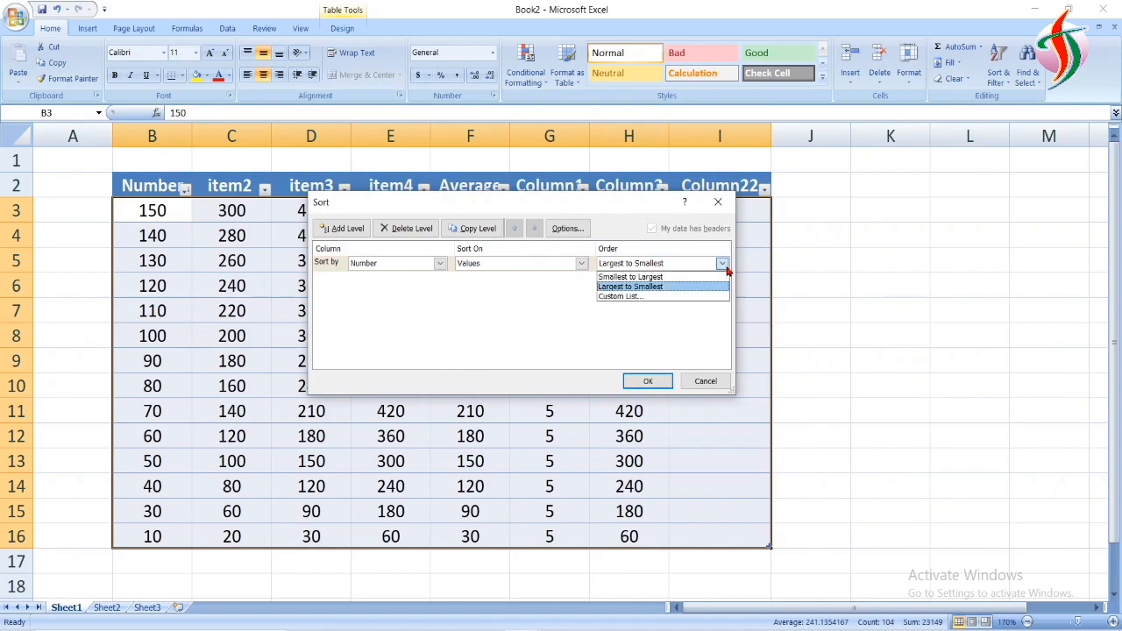
# Add a new custom list with the entries 10, 30, 40 as the sort order and apply the custom sort
pyautogui.click(685, 296)
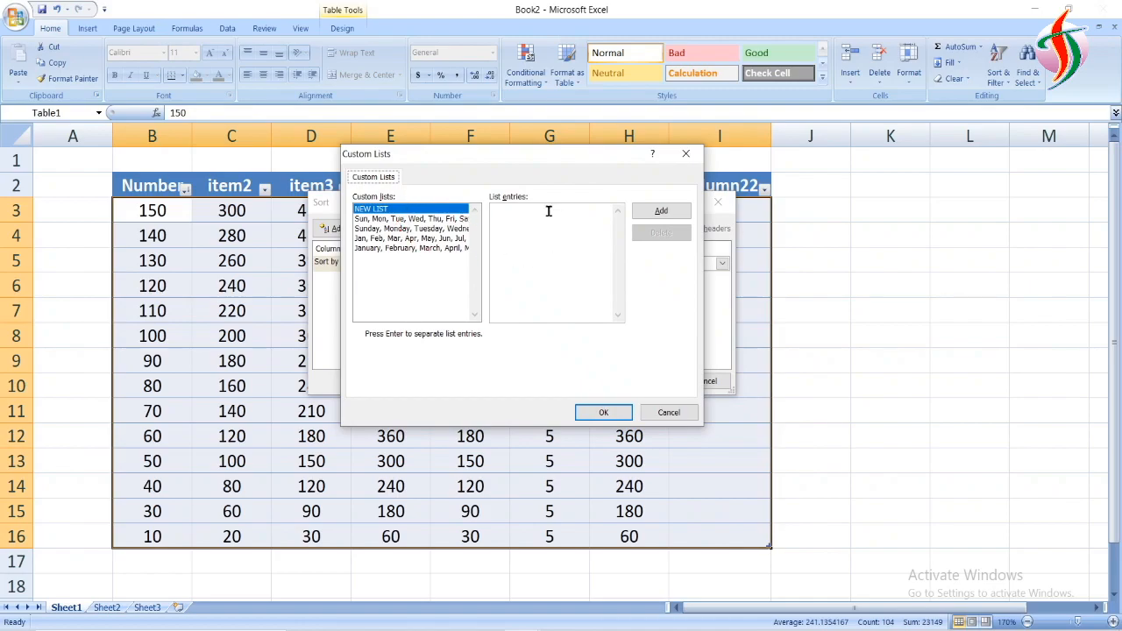
pyautogui.click(663, 210)
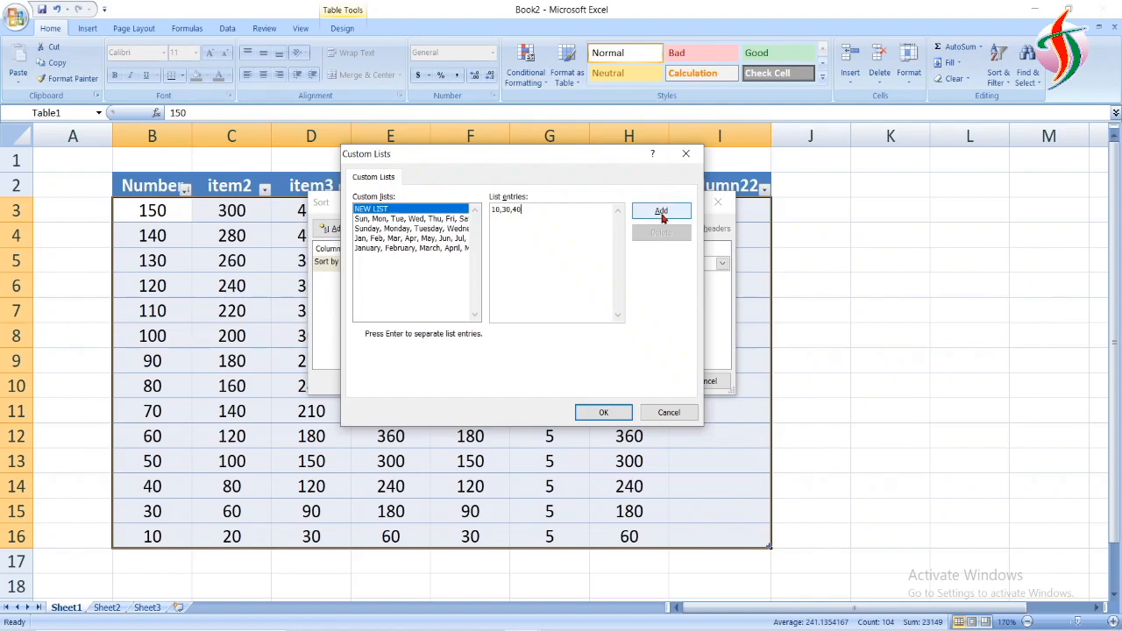
pyautogui.click(662, 213)
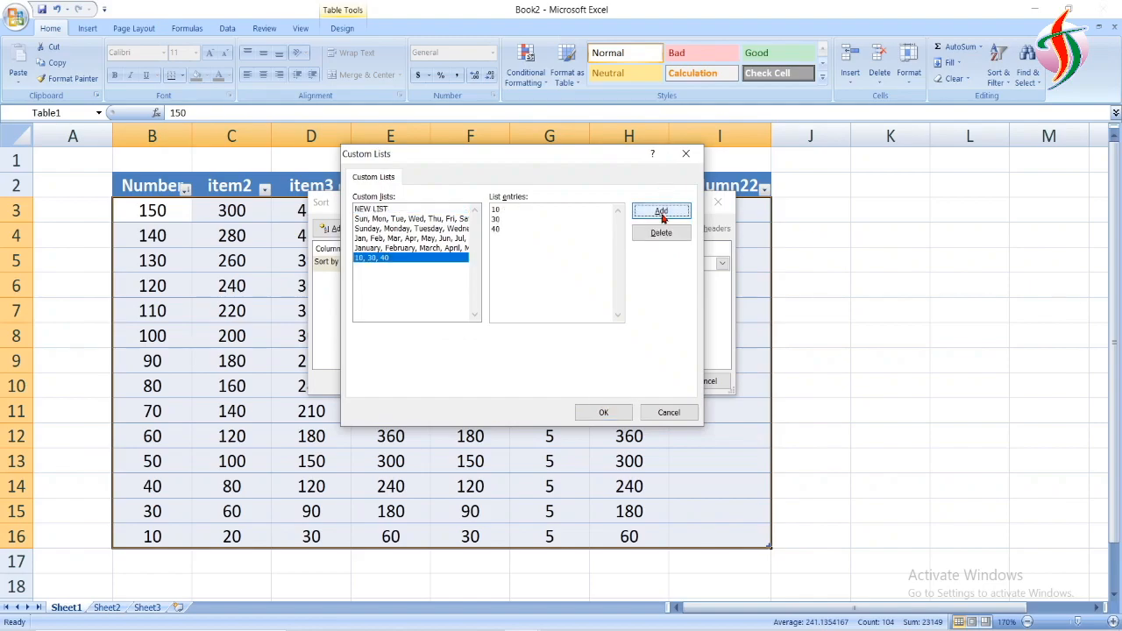
pyautogui.click(605, 413)
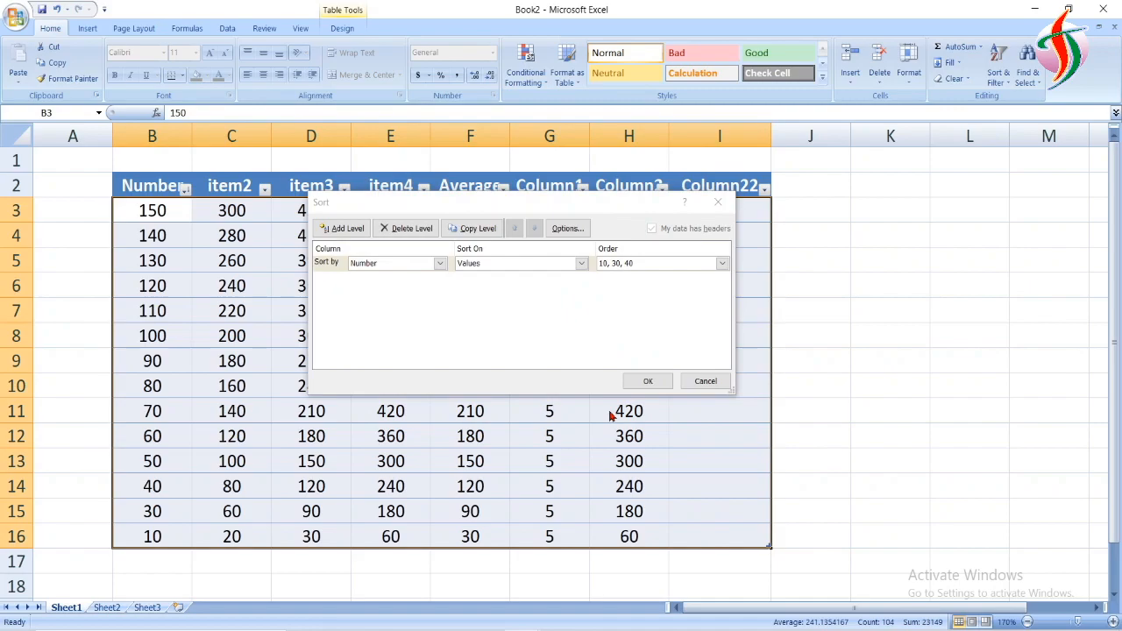
pyautogui.click(648, 381)
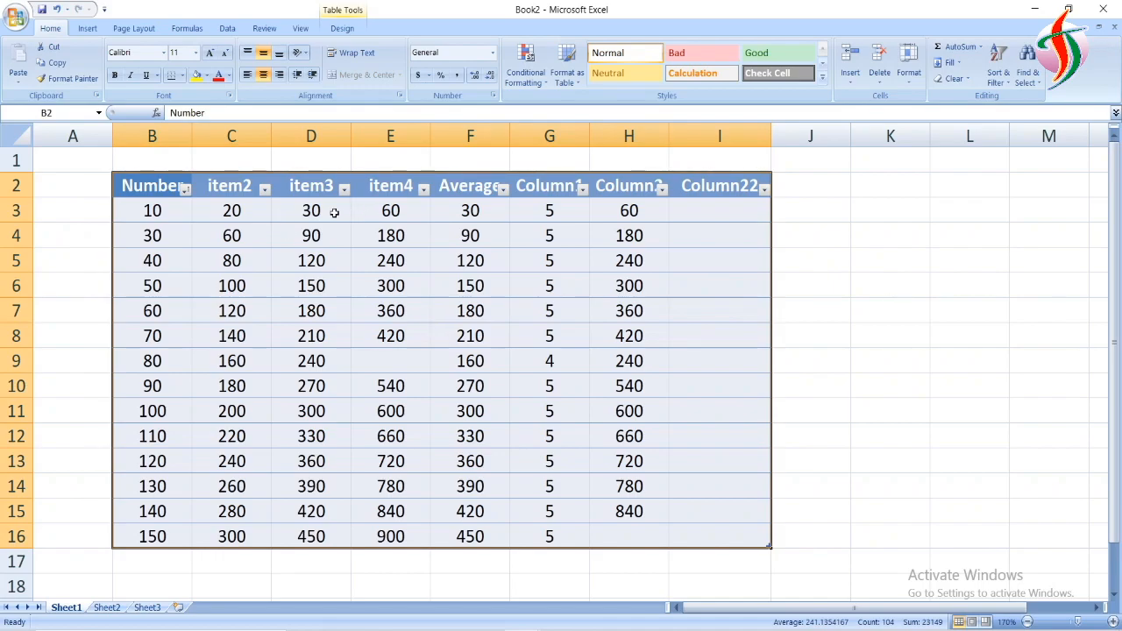
# Review the table's custom sort settings from the Number header's filter options, and close them without changes
pyautogui.click(185, 189)
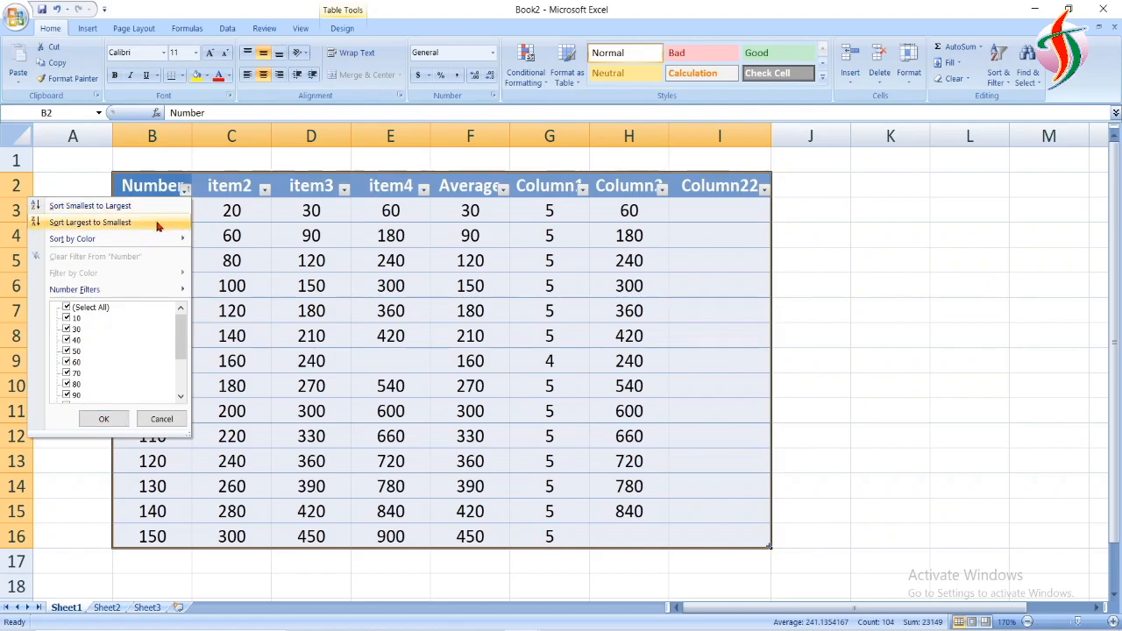
pyautogui.moveTo(149, 239)
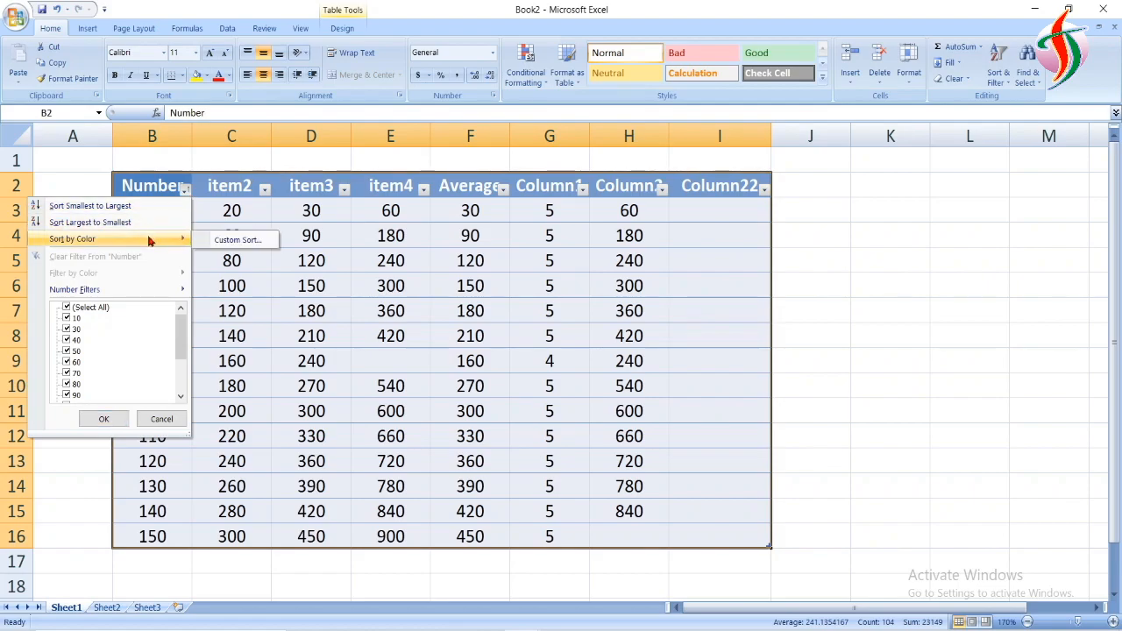
pyautogui.click(243, 246)
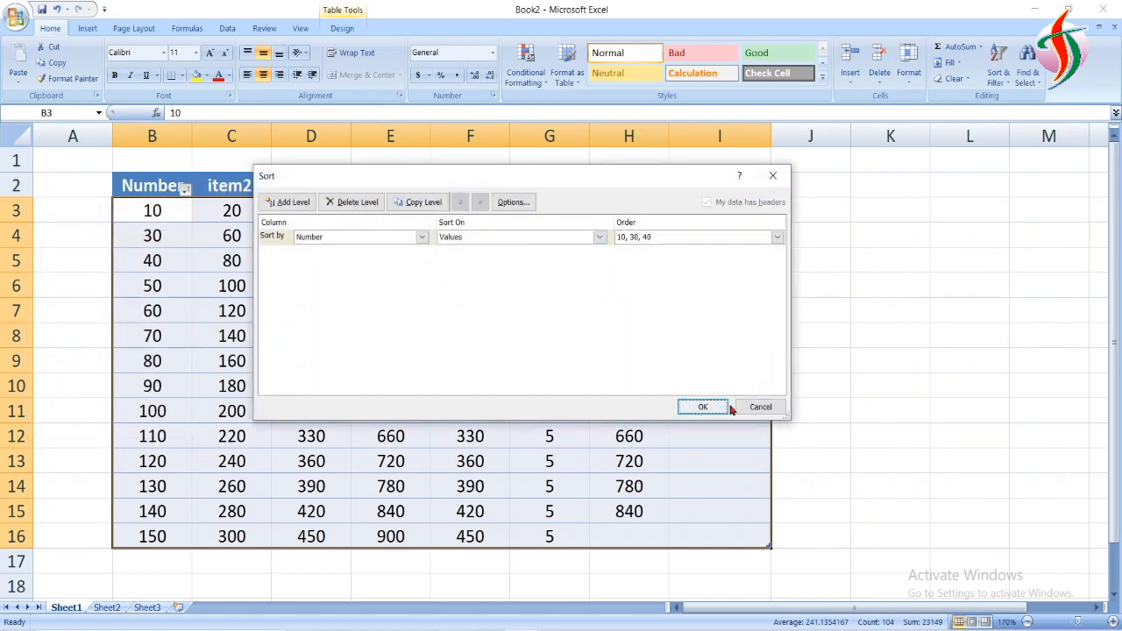
pyautogui.click(760, 406)
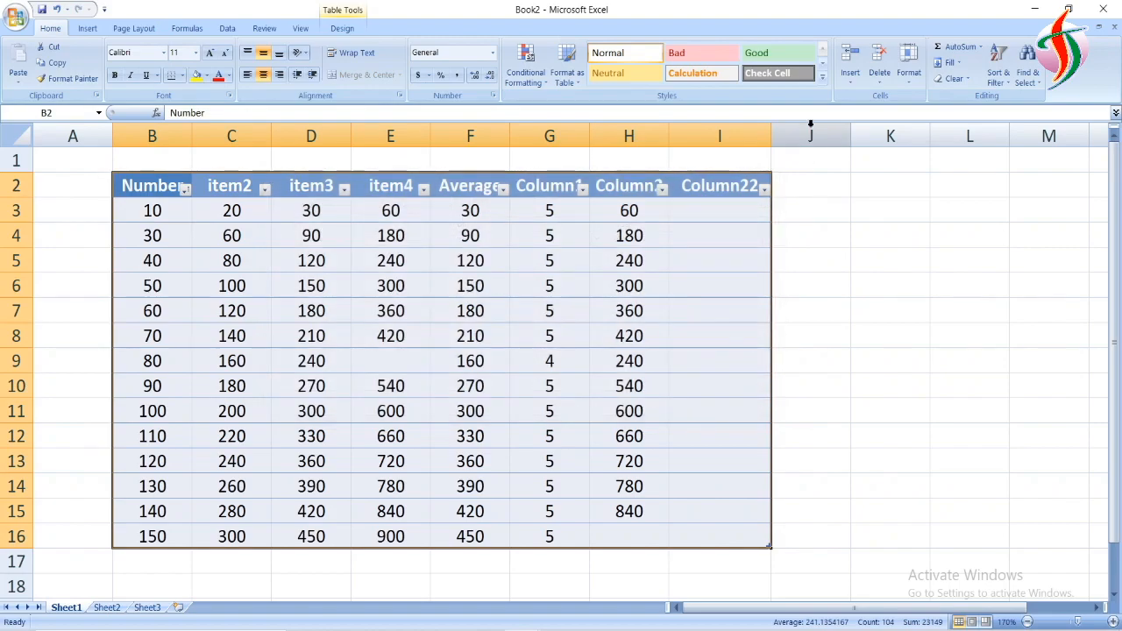
# Set up Find and Replace with 40 as the search value and 40000 as the replacement, and try a single replacement
pyautogui.click(1038, 80)
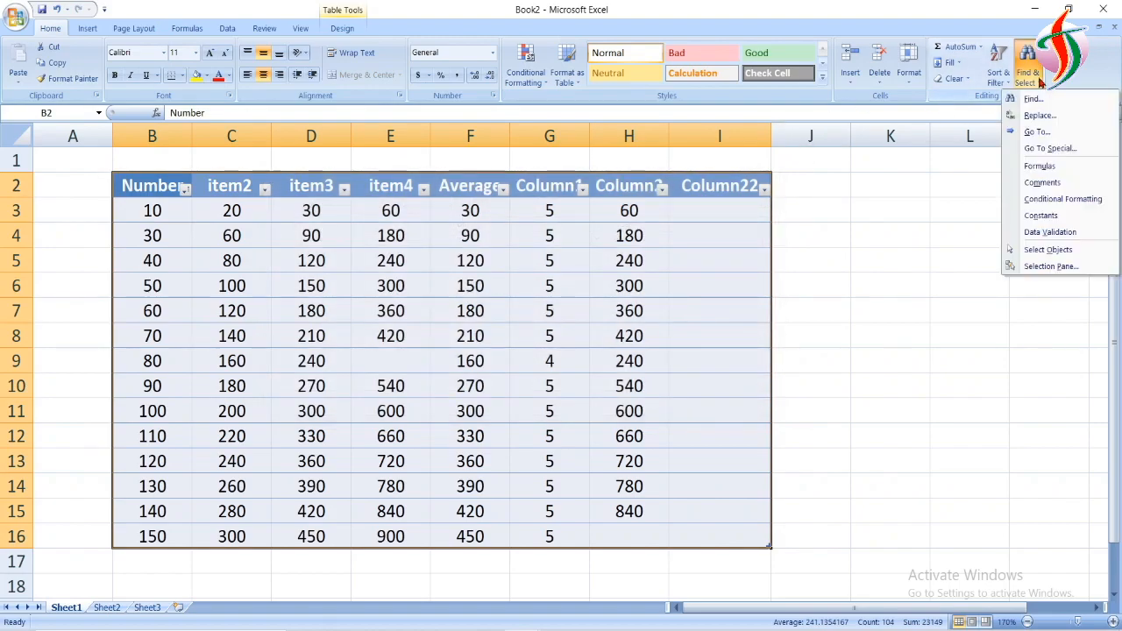
pyautogui.click(1065, 102)
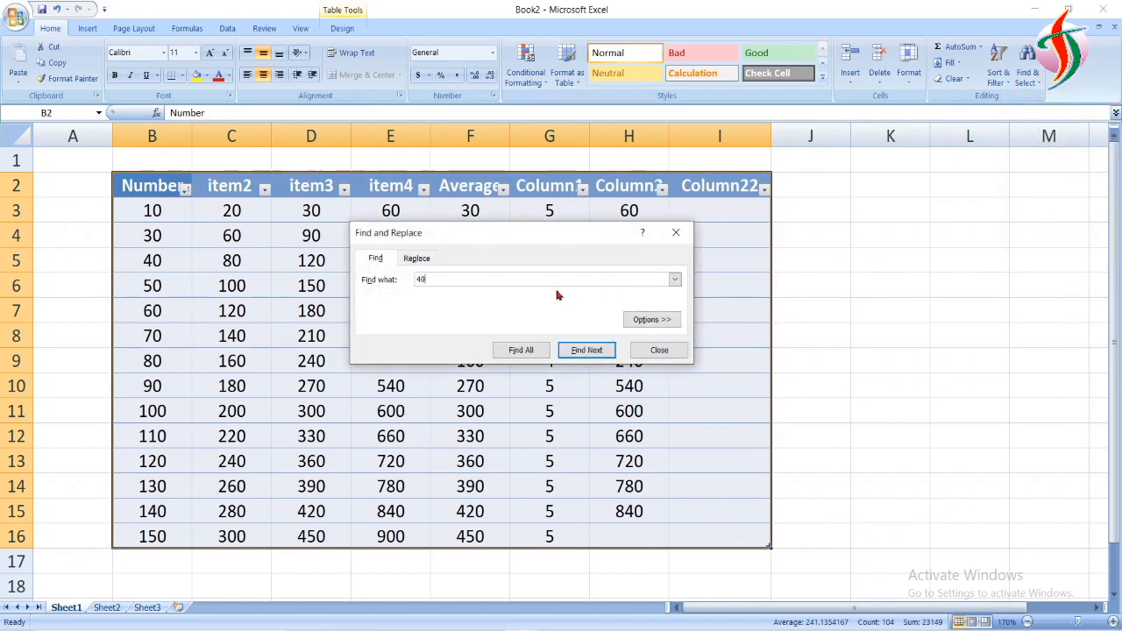
pyautogui.click(425, 260)
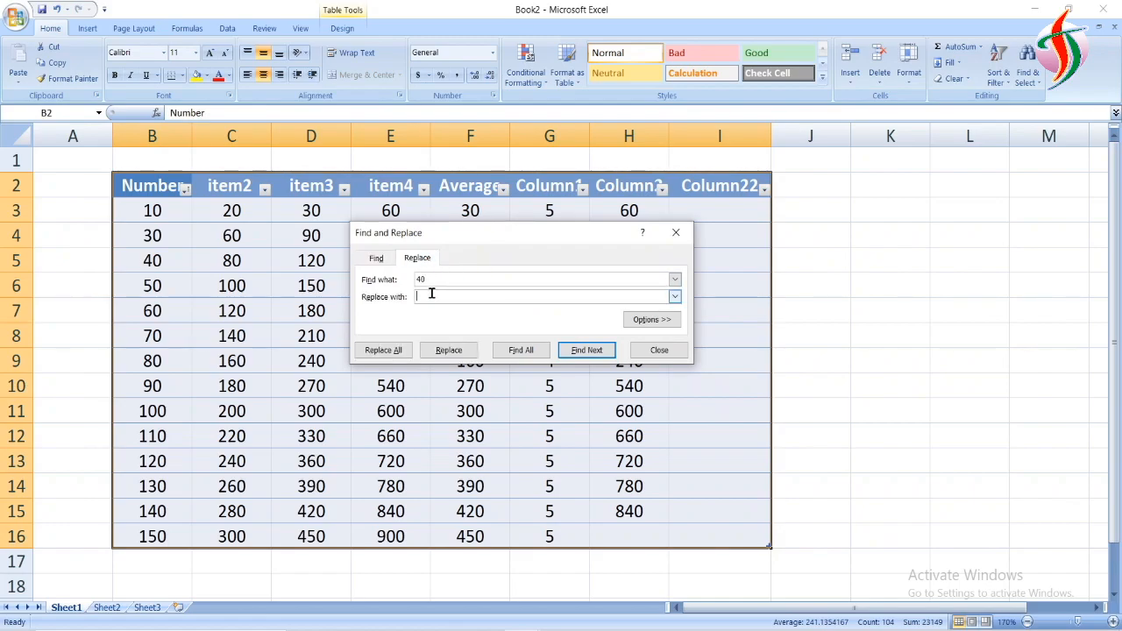
pyautogui.click(431, 294)
pyautogui.write('40000')
pyautogui.click(447, 350)
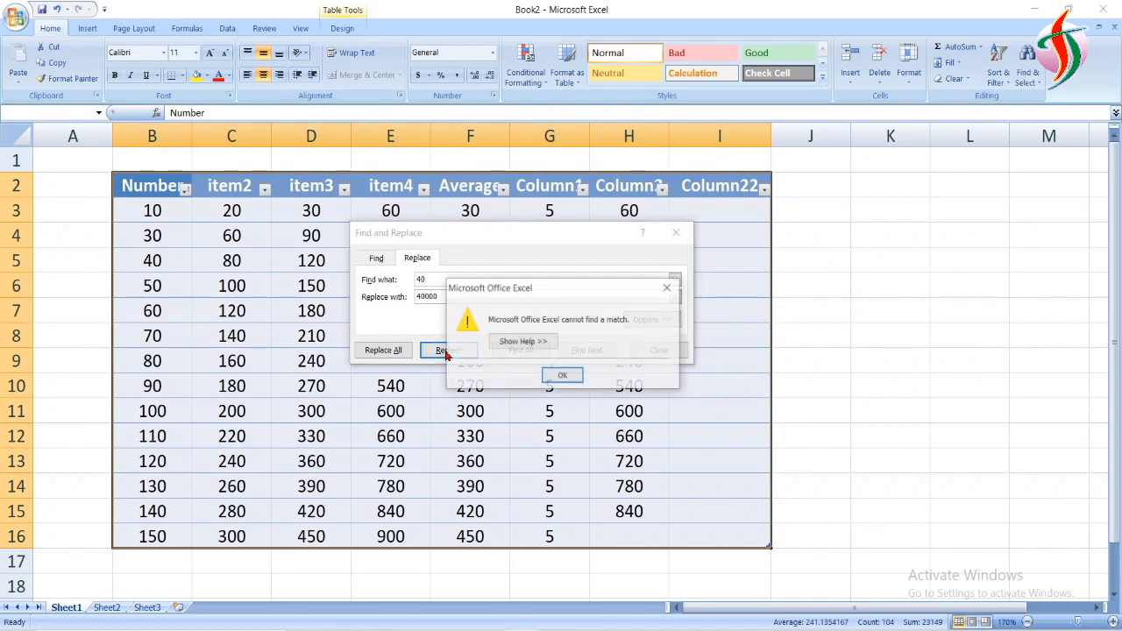
pyautogui.click(565, 377)
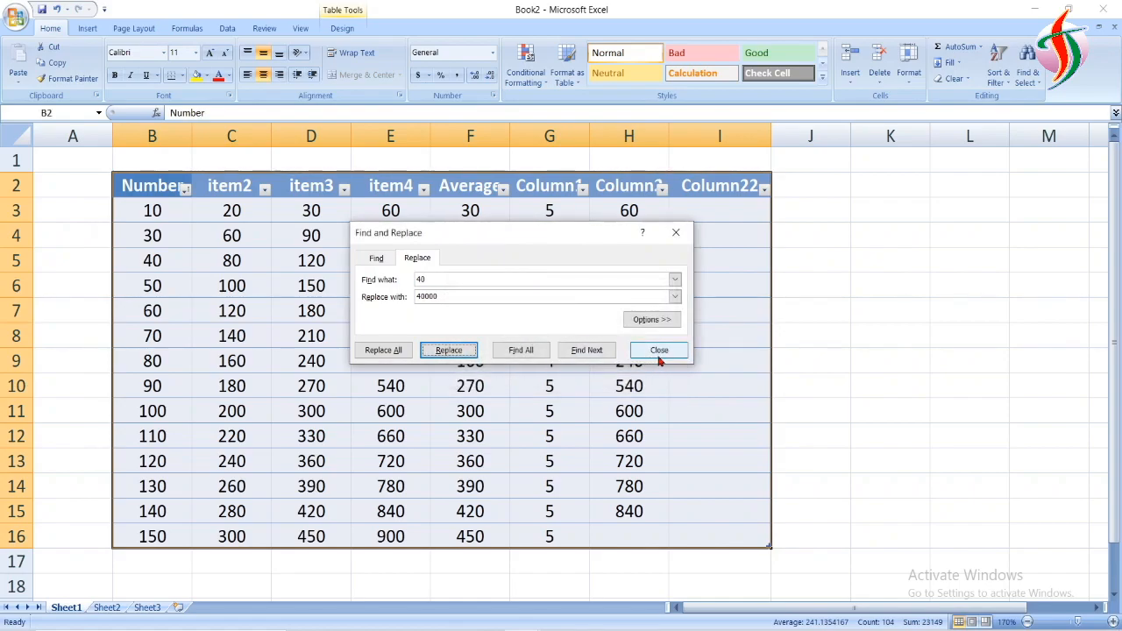
# Replace all occurrences of 40 in the table with 40000 and close Find and Replace
pyautogui.click(391, 351)
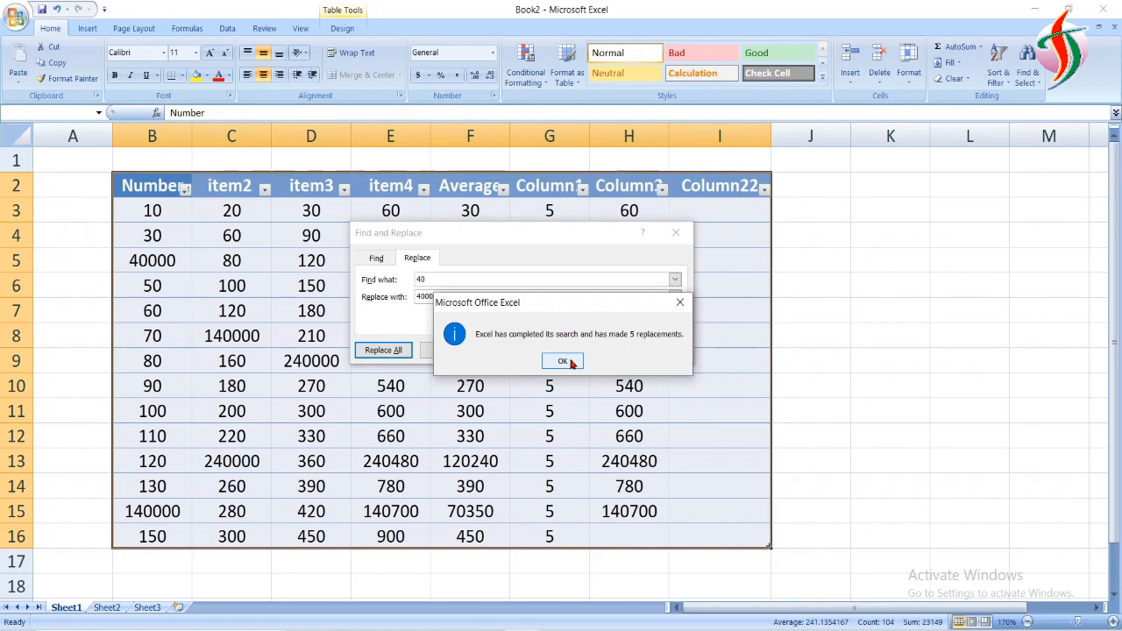
pyautogui.click(566, 361)
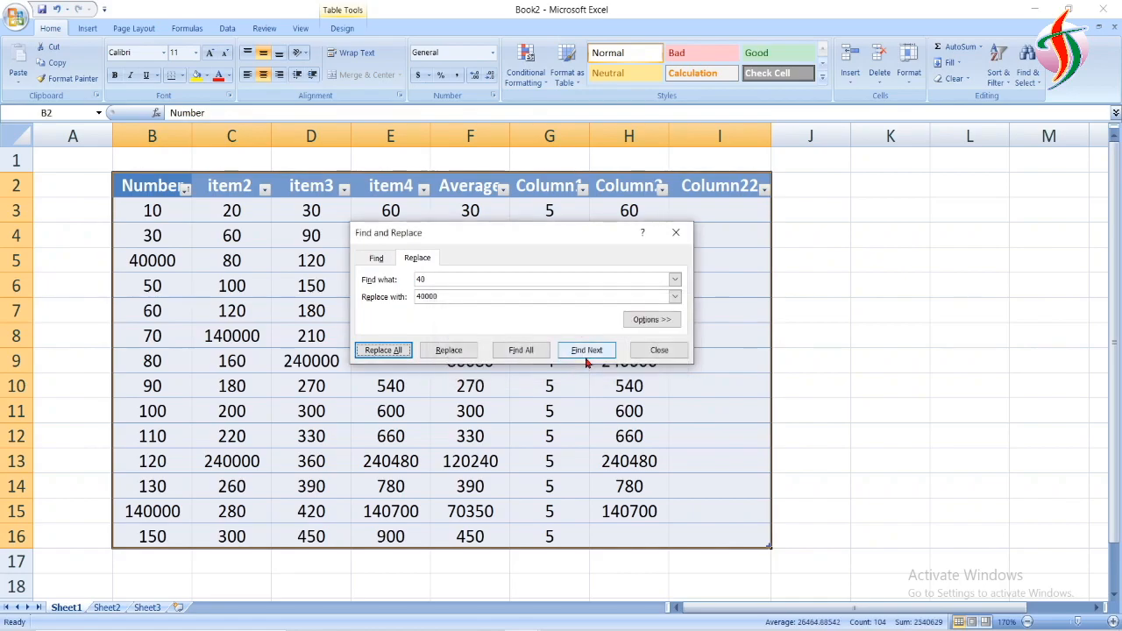
pyautogui.click(657, 350)
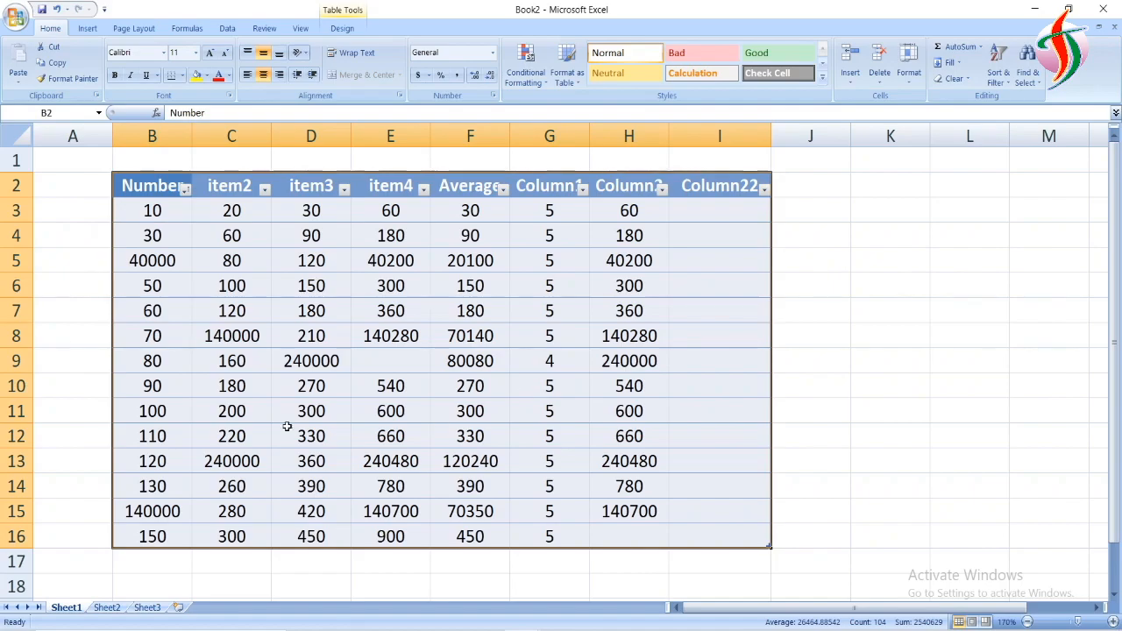
# Inspect the contents of item2 cell C8 and the formula in item4 cell E8
pyautogui.click(253, 341)
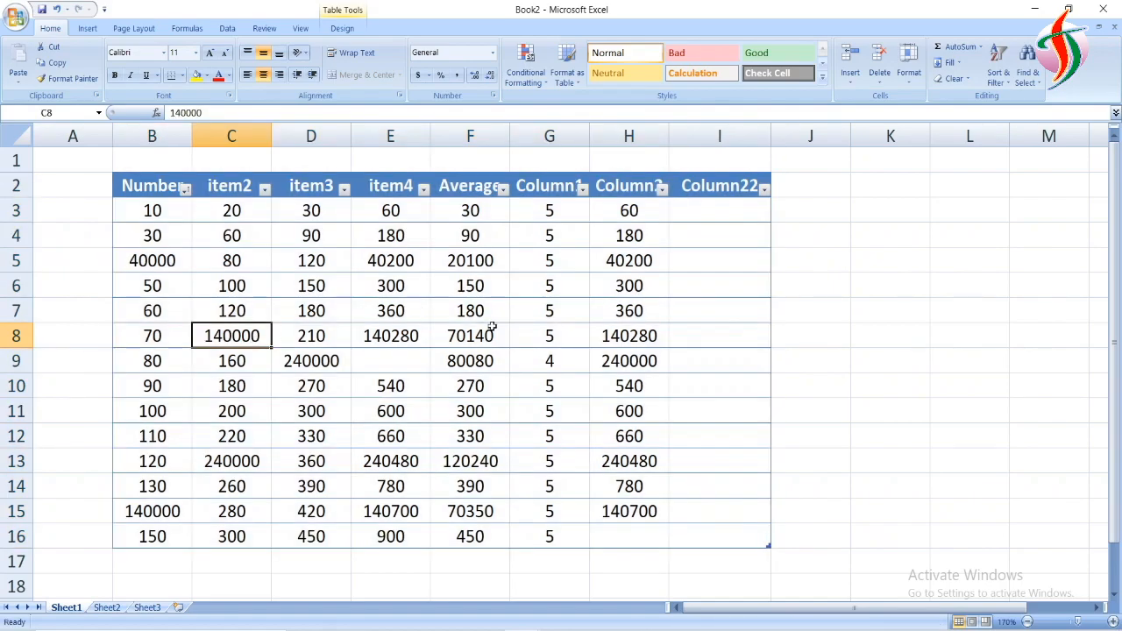
pyautogui.click(417, 339)
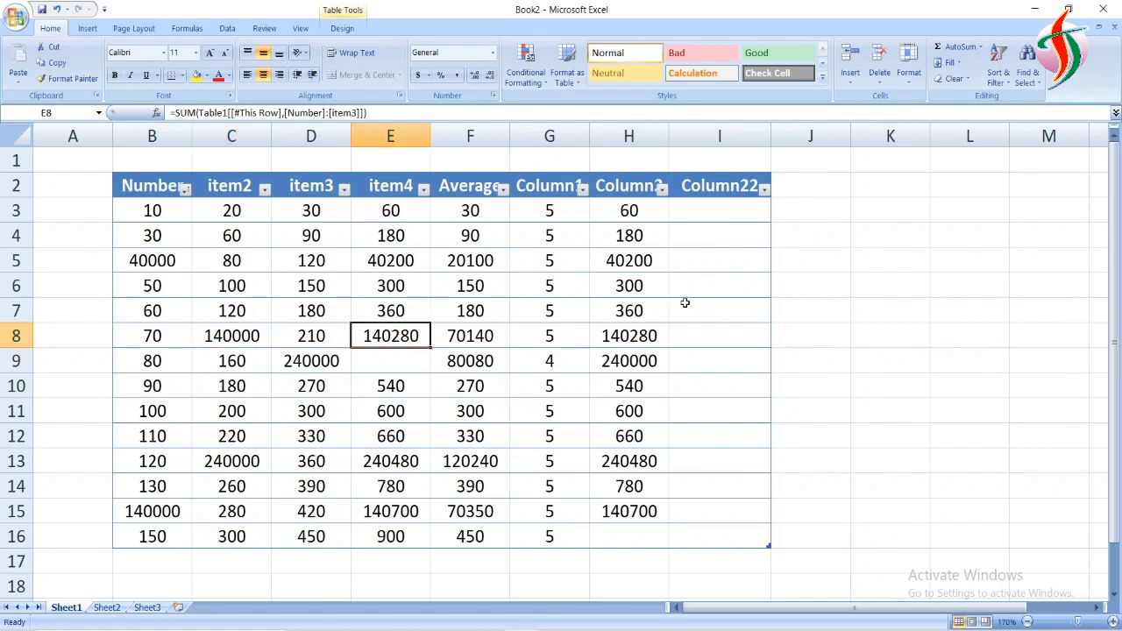
# Select all cells on the sheet that contain formulas, and check the Average header's filter options without changing them
pyautogui.click(1035, 82)
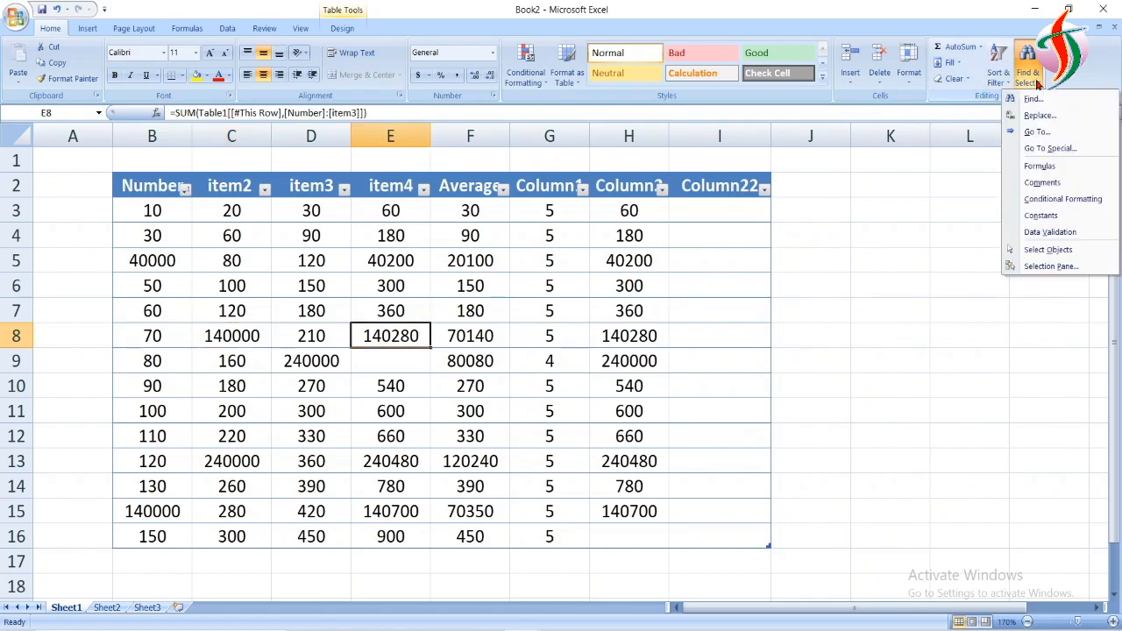
pyautogui.click(1067, 171)
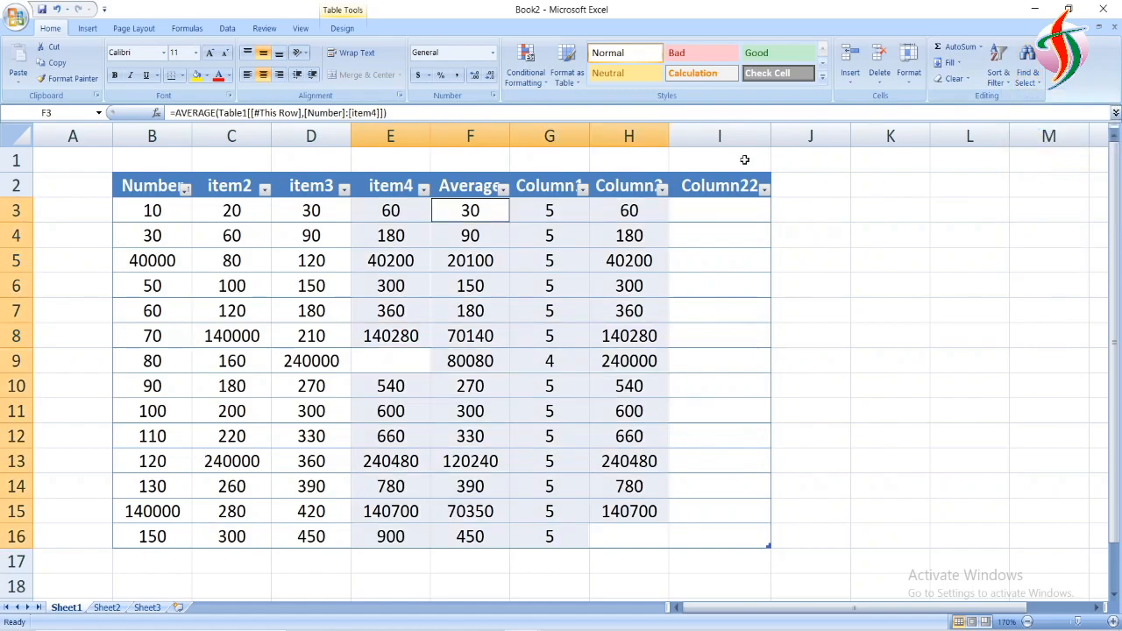
pyautogui.click(503, 189)
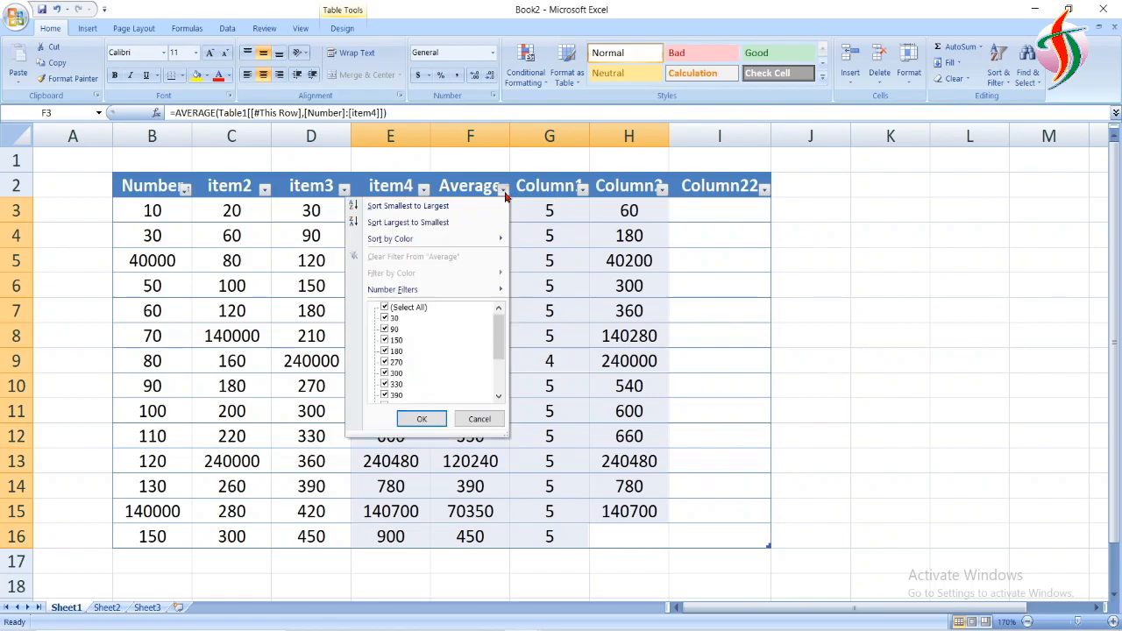
pyautogui.click(876, 260)
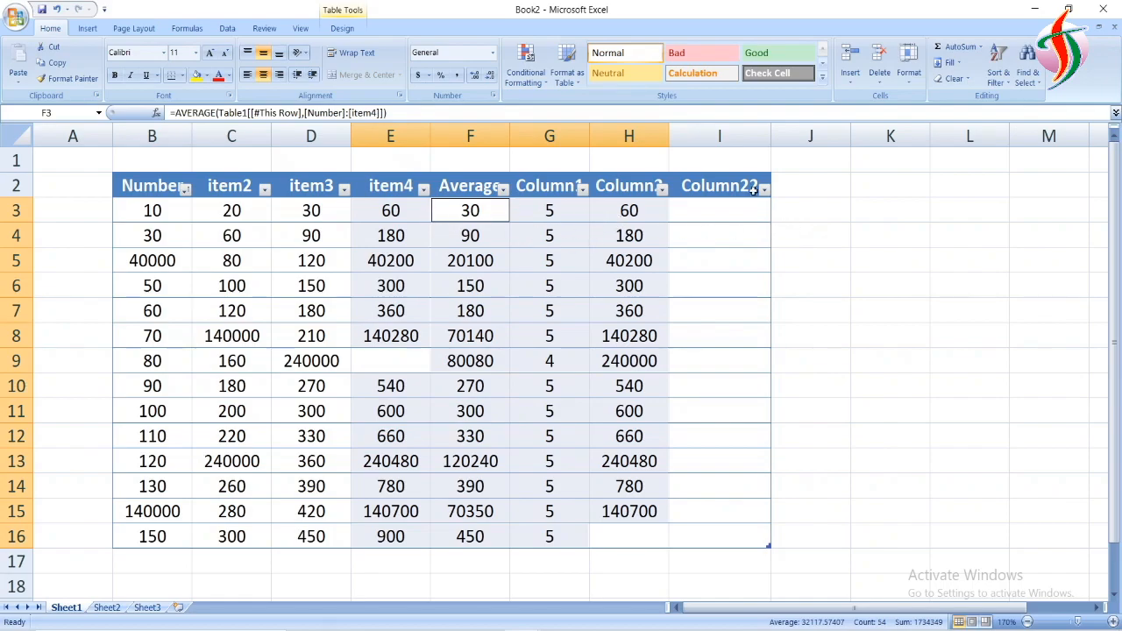
pyautogui.click(1039, 84)
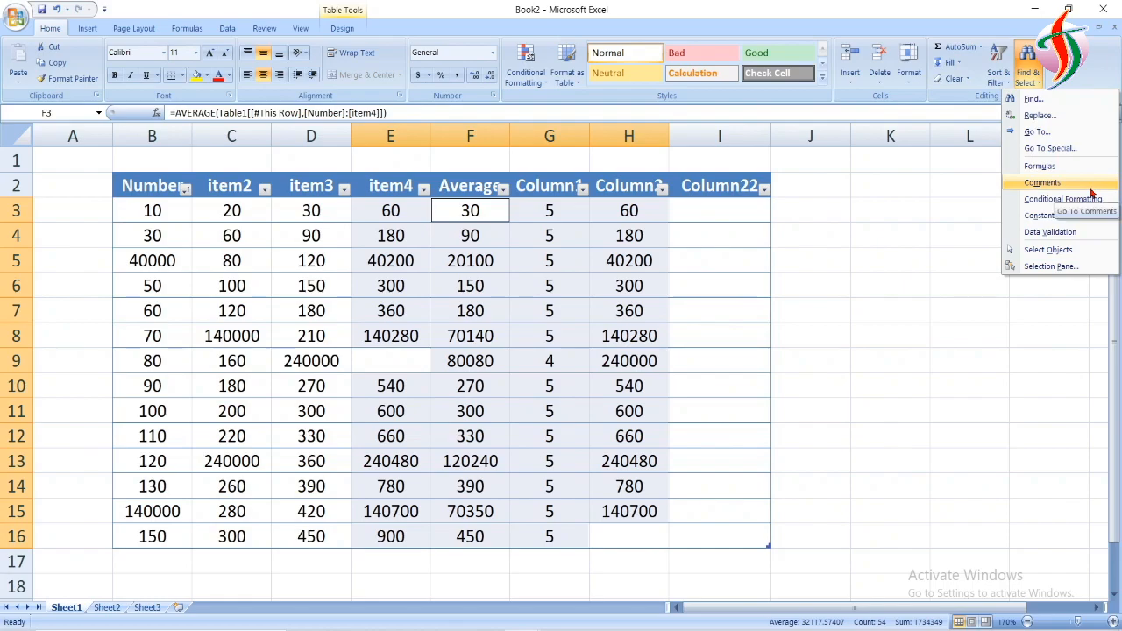
pyautogui.click(869, 306)
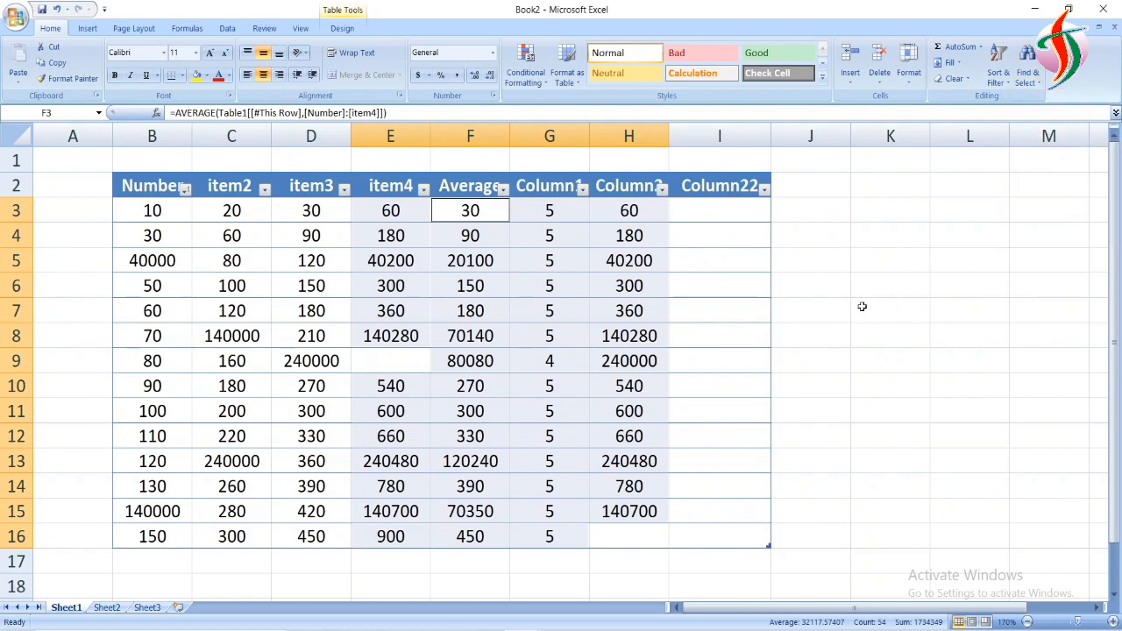
# Select the item4 header cell E2 and search the sheet for cells with data validation
pyautogui.click(386, 188)
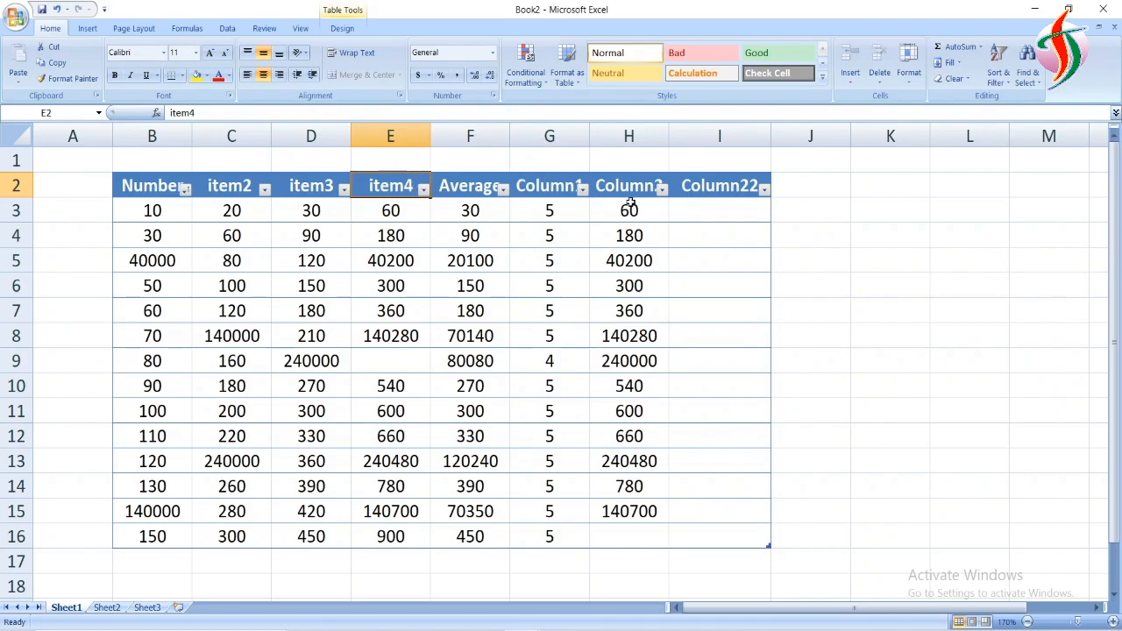
pyautogui.click(1035, 77)
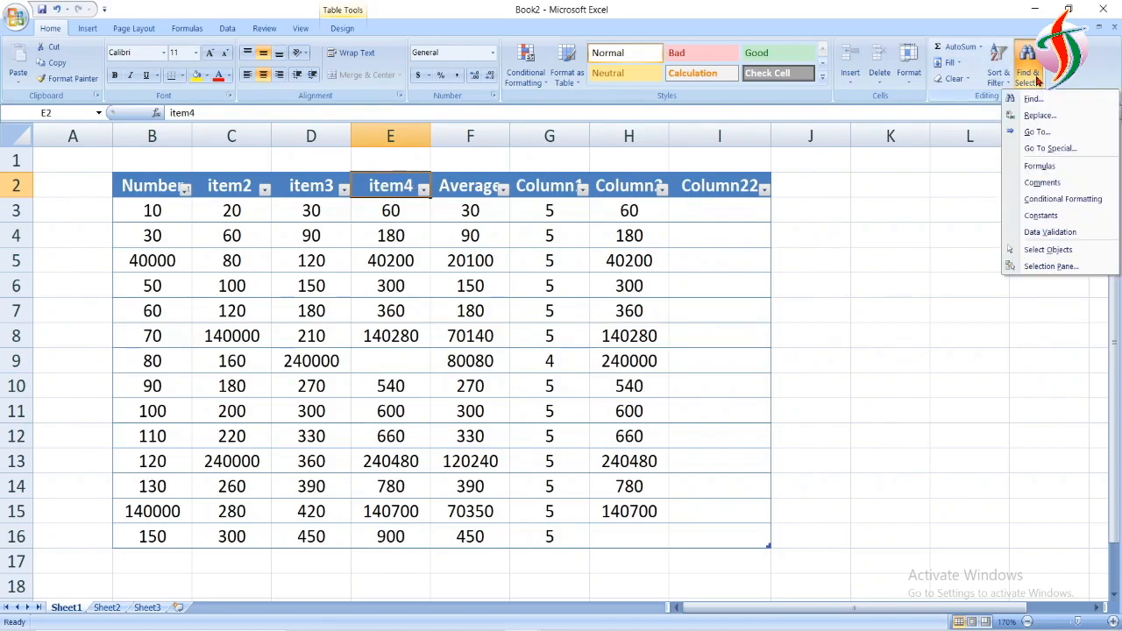
pyautogui.click(1077, 231)
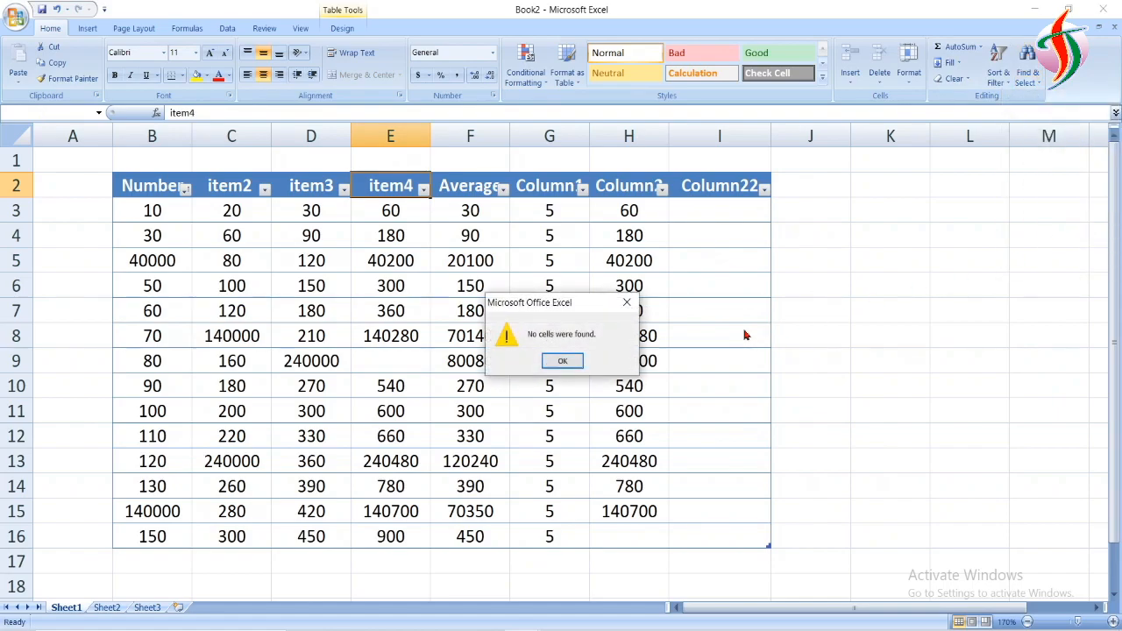